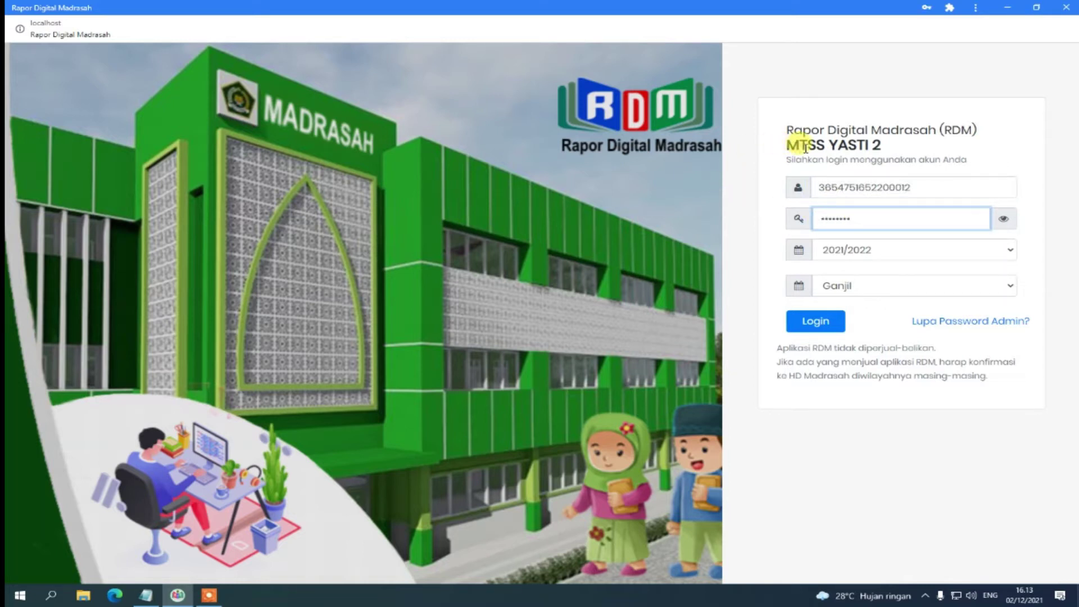
Log in for the 2021/2022 Ganjil semester and open Al Qur'an Hadis class IX 1, reviewing its class details and student list.
{"action": "left_click", "coordinate": [816, 321]}
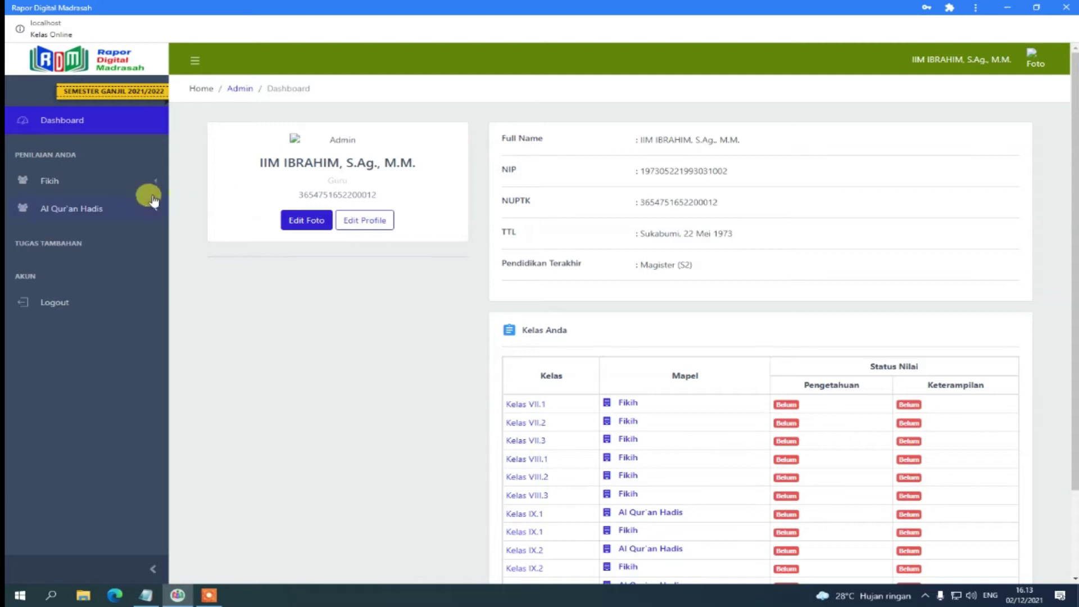
{"action": "left_click", "coordinate": [104, 187]}
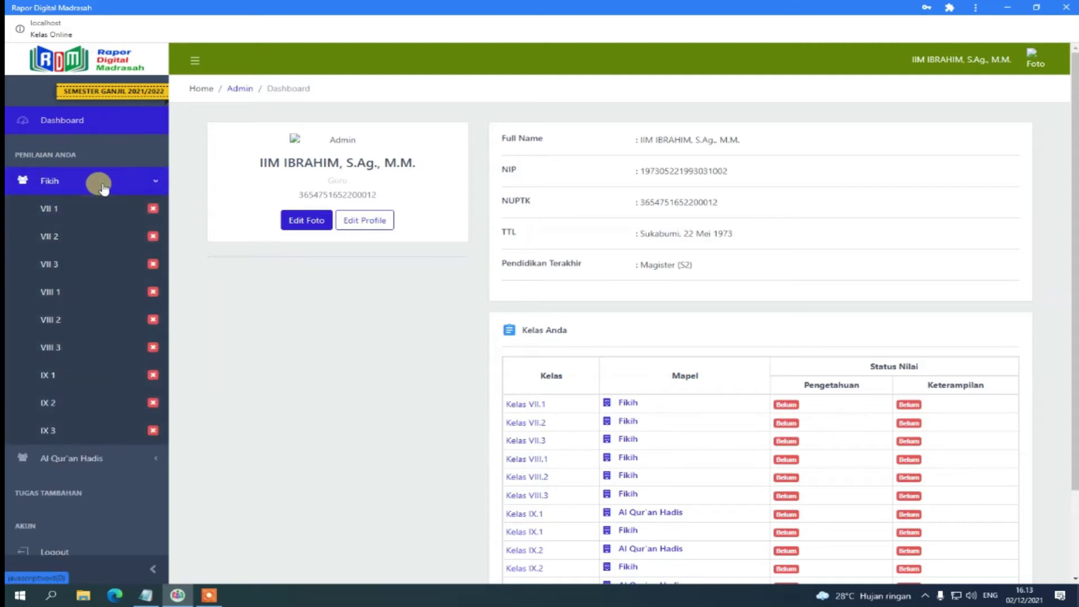
{"action": "left_click", "coordinate": [78, 459]}
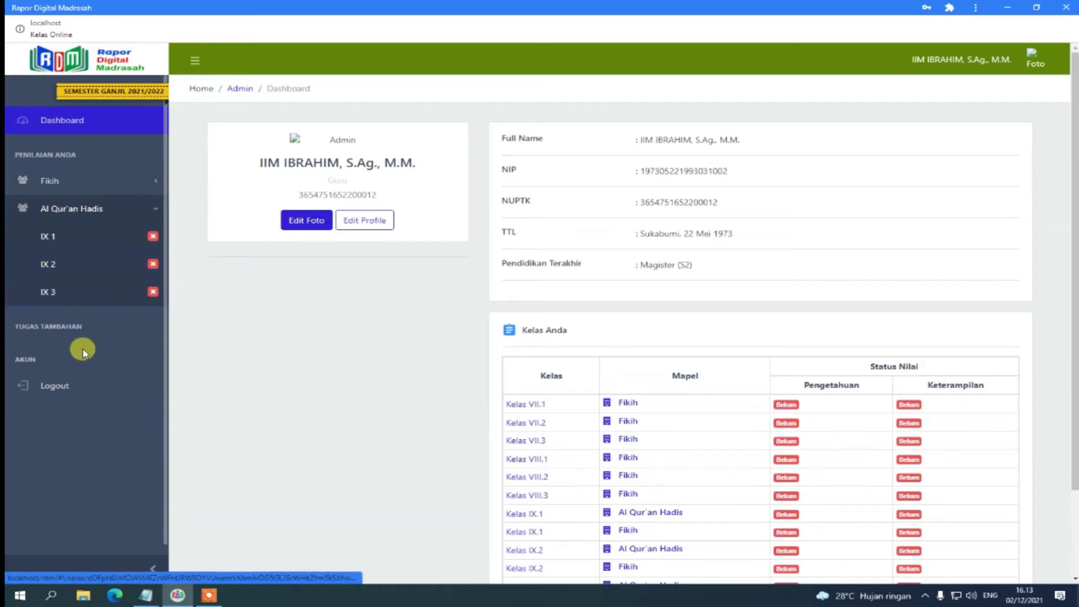
{"action": "left_click", "coordinate": [33, 263]}
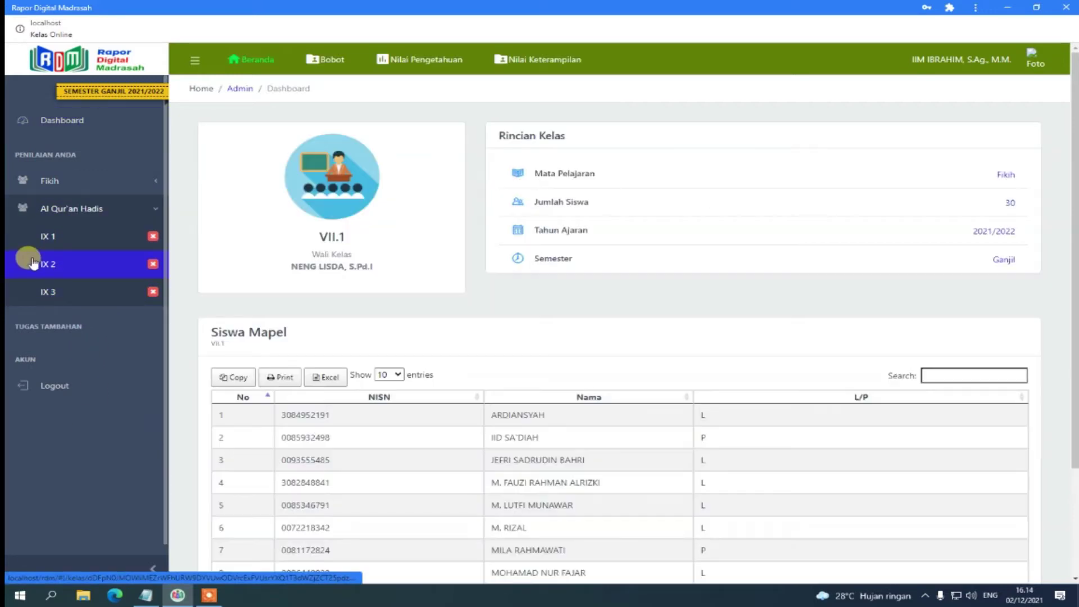
{"action": "left_click", "coordinate": [50, 242]}
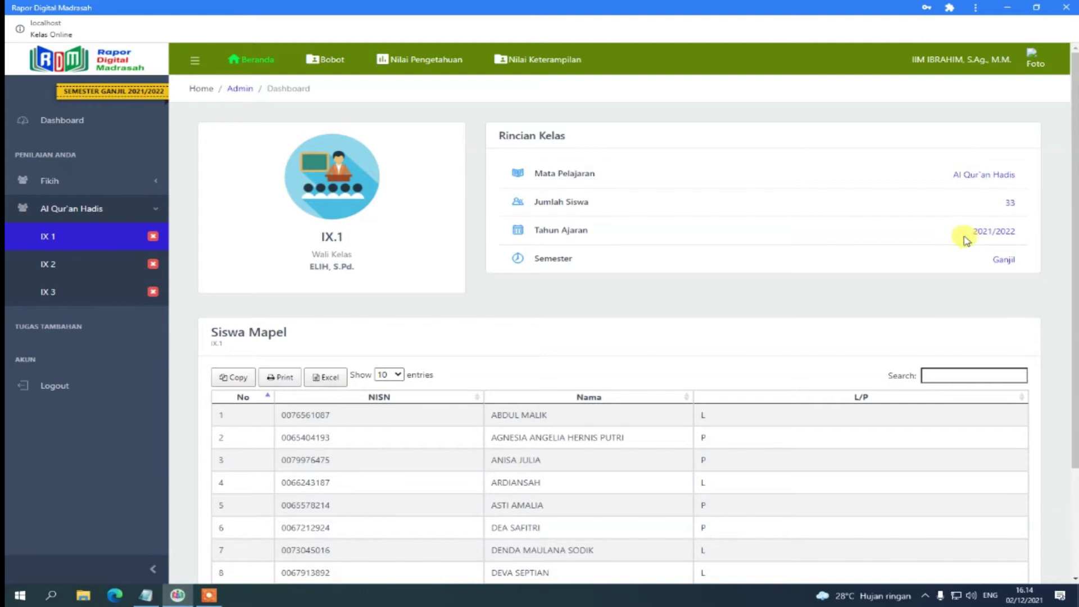
{"action": "left_click_drag", "start_coordinate": [967, 235], "coordinate": [1021, 229]}
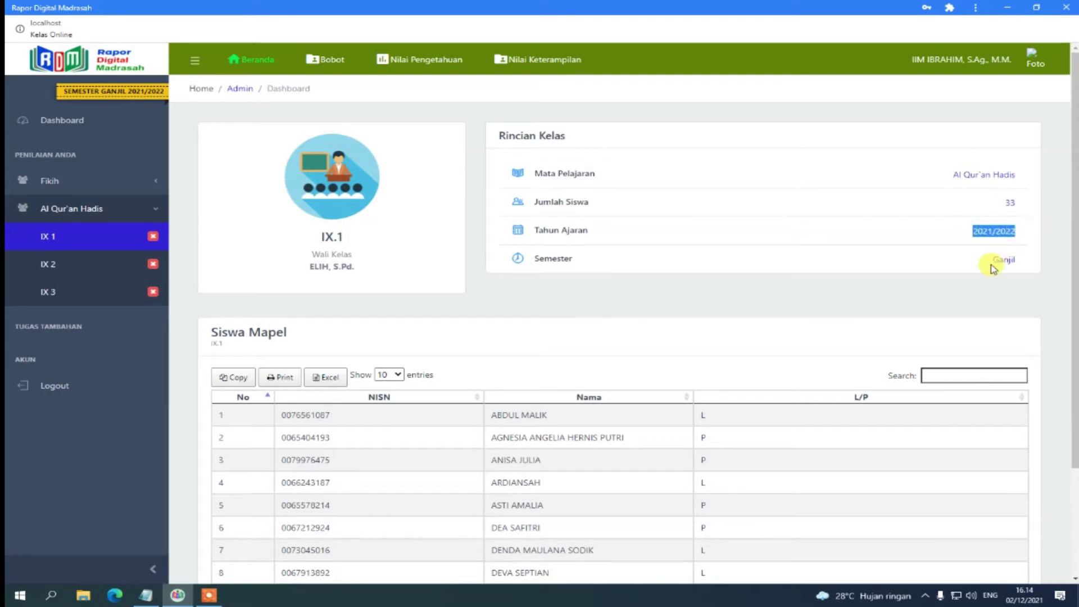
{"action": "left_click_drag", "start_coordinate": [988, 261], "coordinate": [1032, 266]}
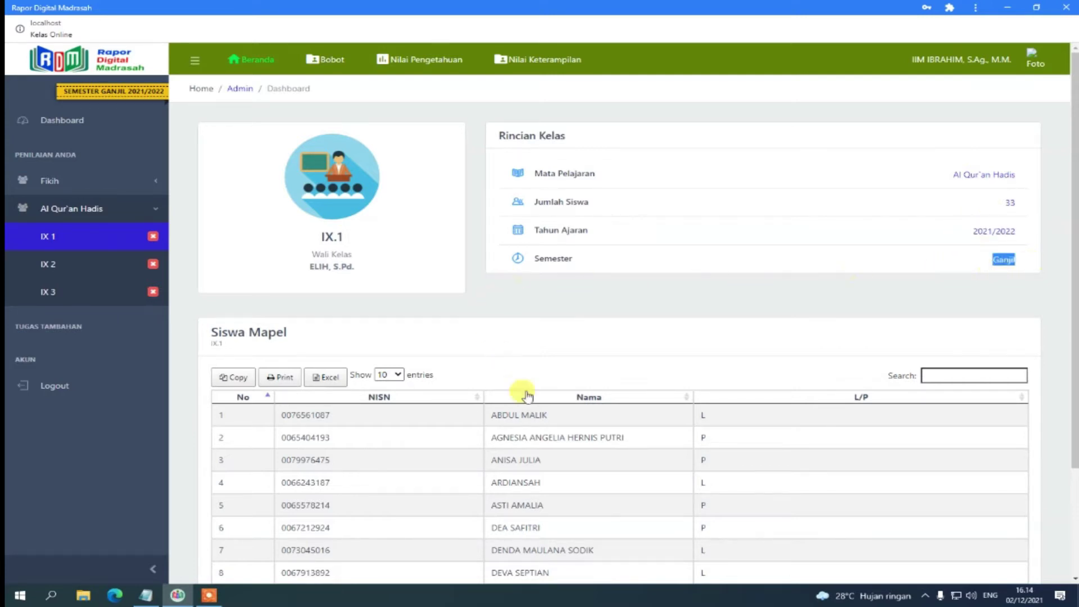
{"action": "scroll", "coordinate": [554, 436], "scroll_direction": "down", "scroll_amount": 3}
{"action": "scroll", "coordinate": [560, 437], "scroll_direction": "up", "scroll_amount": 3}
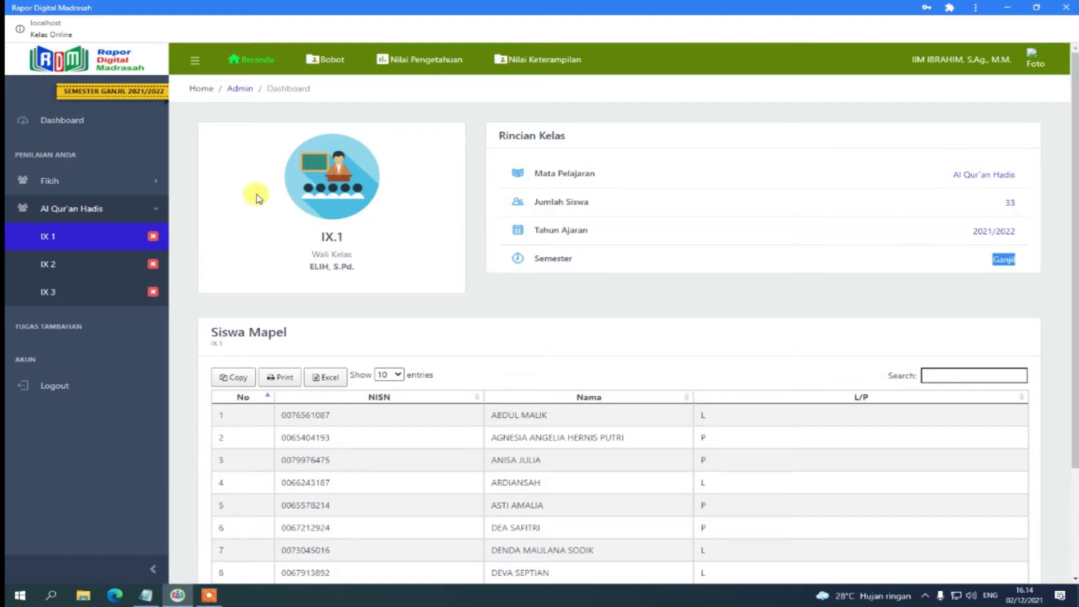
Open the class's score weighting and set the knowledge weights to 7 for Harian and 3 for PAS/PAT.
{"action": "left_click", "coordinate": [328, 66]}
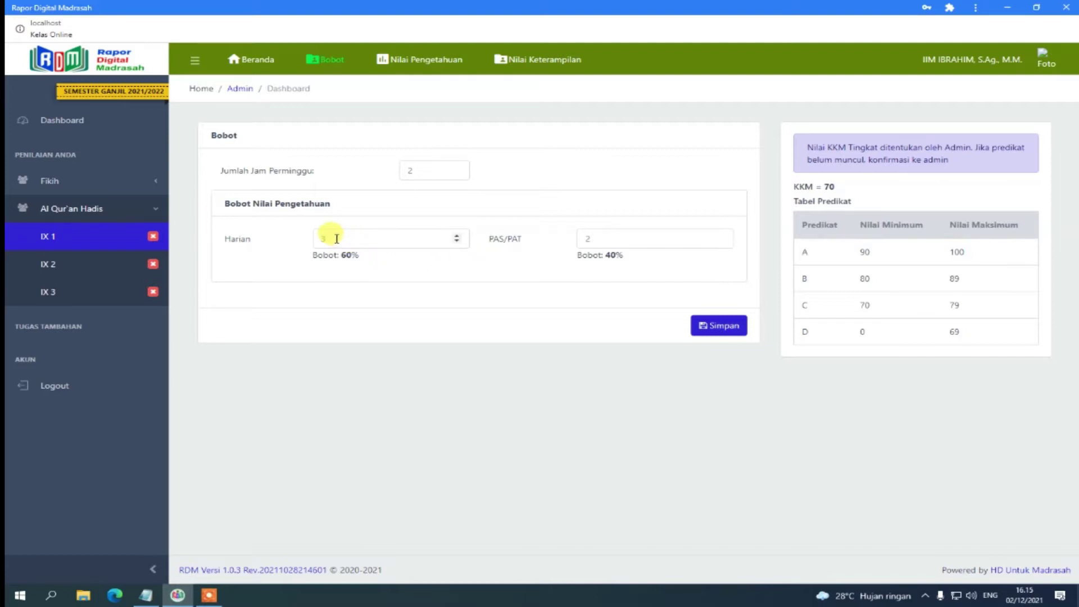
{"action": "left_click_drag", "start_coordinate": [336, 238], "coordinate": [313, 236]}
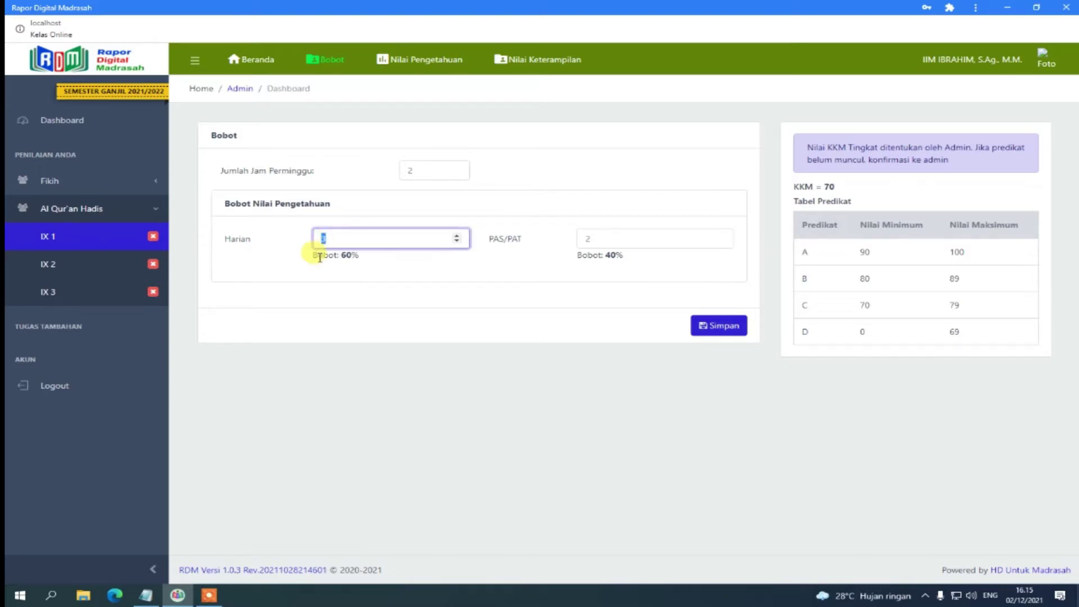
{"action": "left_click", "coordinate": [586, 239]}
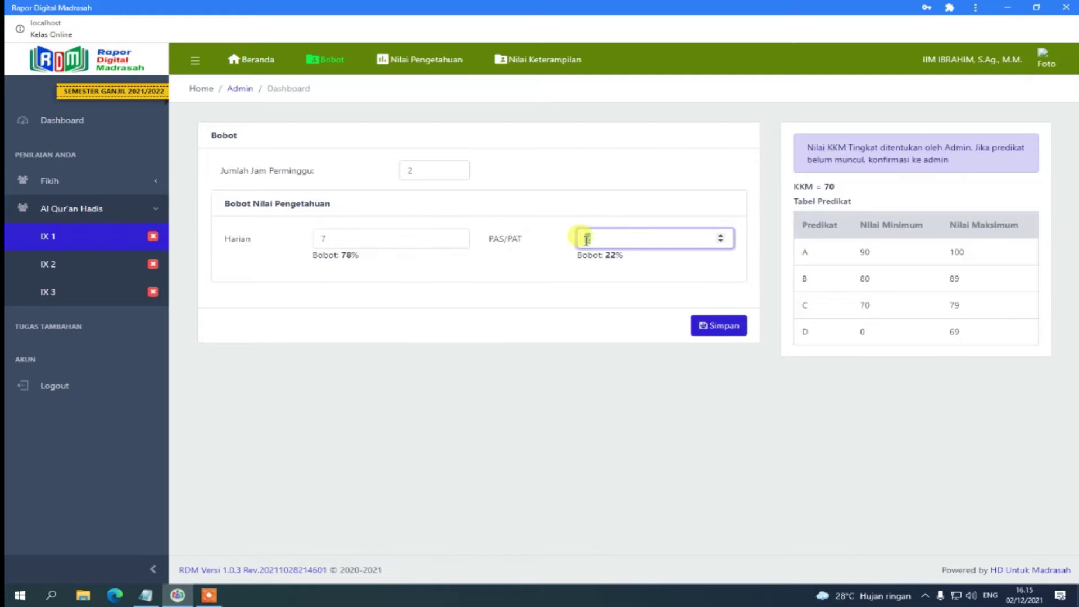
{"action": "type", "text": "3"}
{"action": "left_click", "coordinate": [517, 291]}
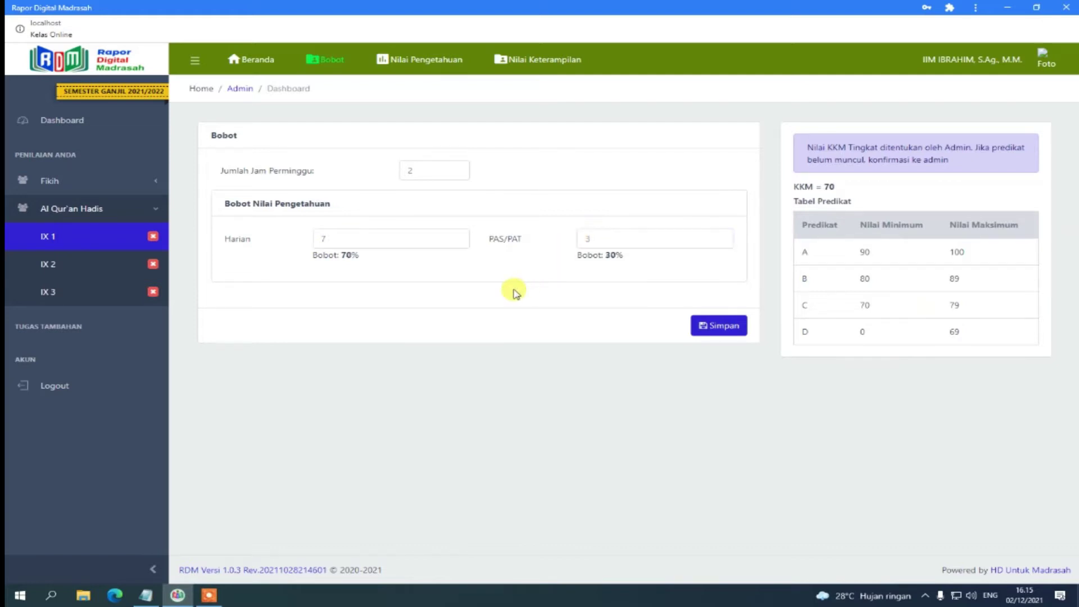
Change the knowledge weights to 70 for Harian and 30 for PAS/PAT, check the KKM, and save the weighting.
{"action": "left_click", "coordinate": [337, 237]}
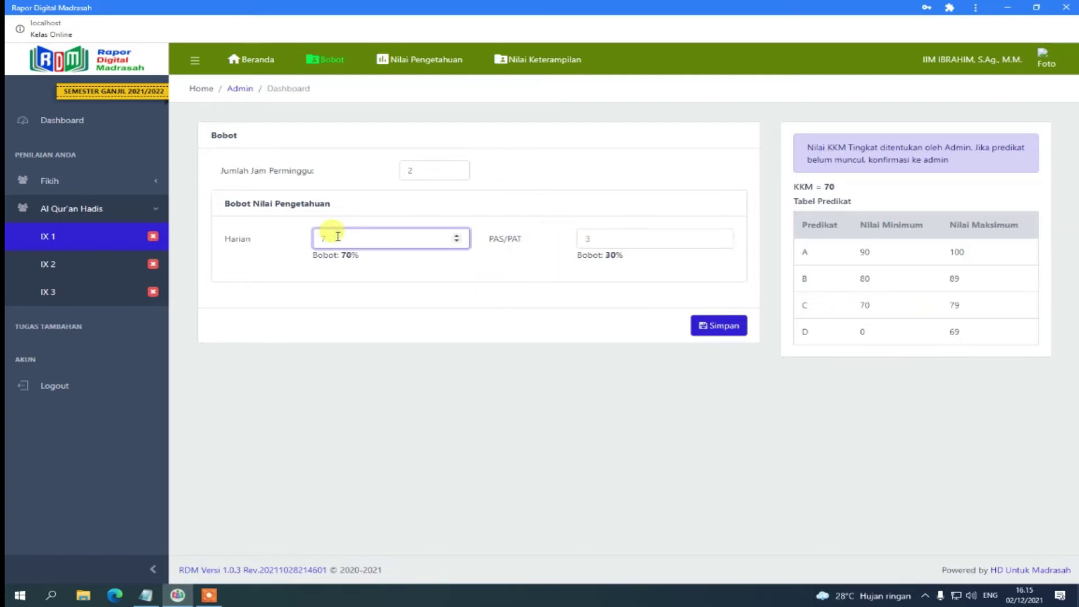
{"action": "type", "text": "0"}
{"action": "left_click", "coordinate": [599, 234]}
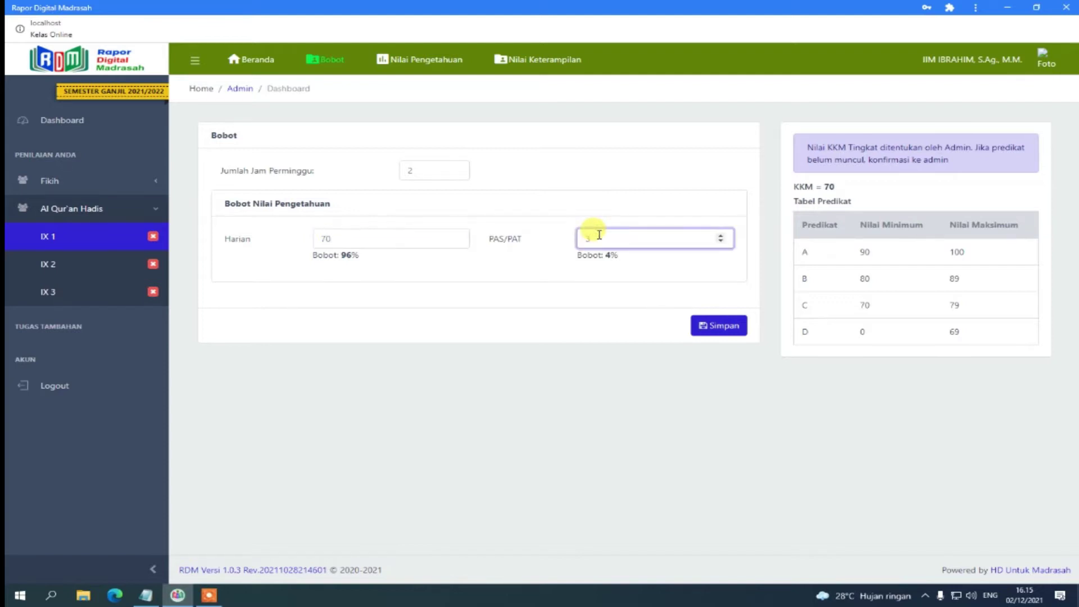
{"action": "type", "text": "0"}
{"action": "left_click", "coordinate": [458, 294]}
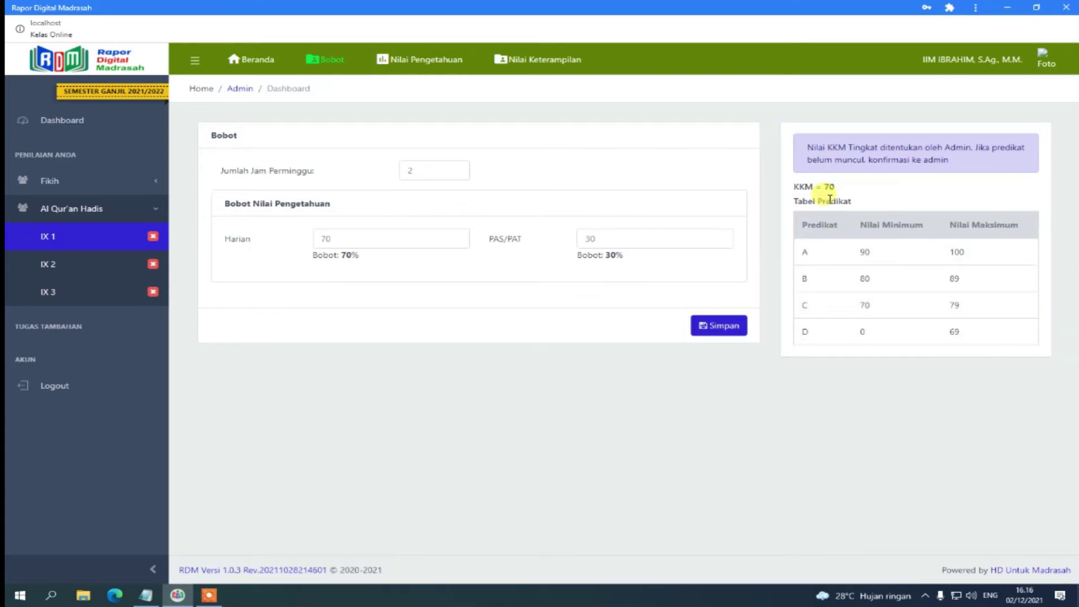
{"action": "left_click_drag", "start_coordinate": [790, 191], "coordinate": [837, 187]}
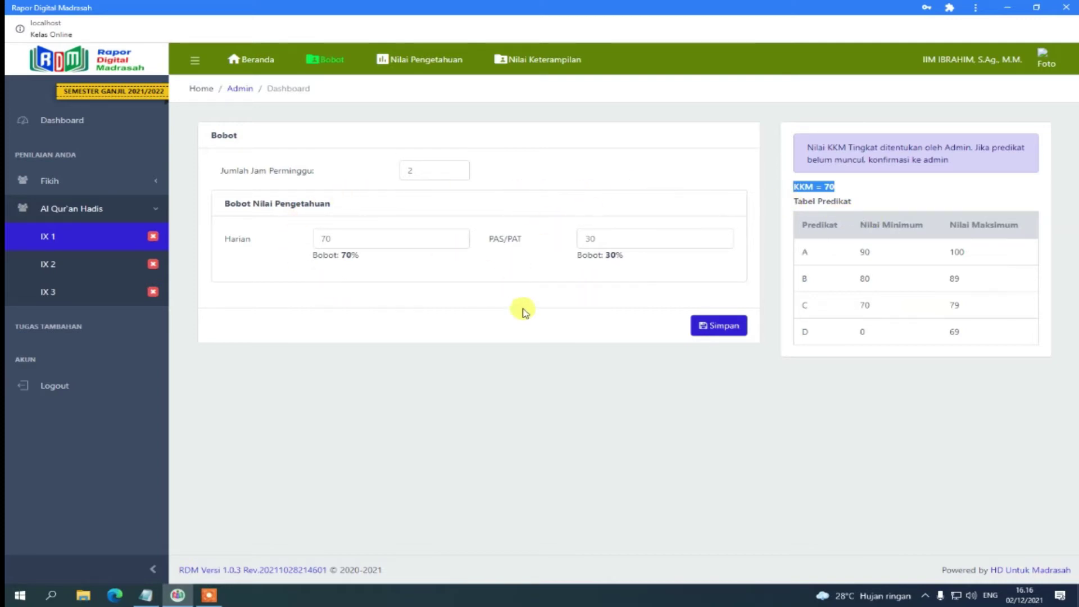
{"action": "left_click", "coordinate": [719, 325]}
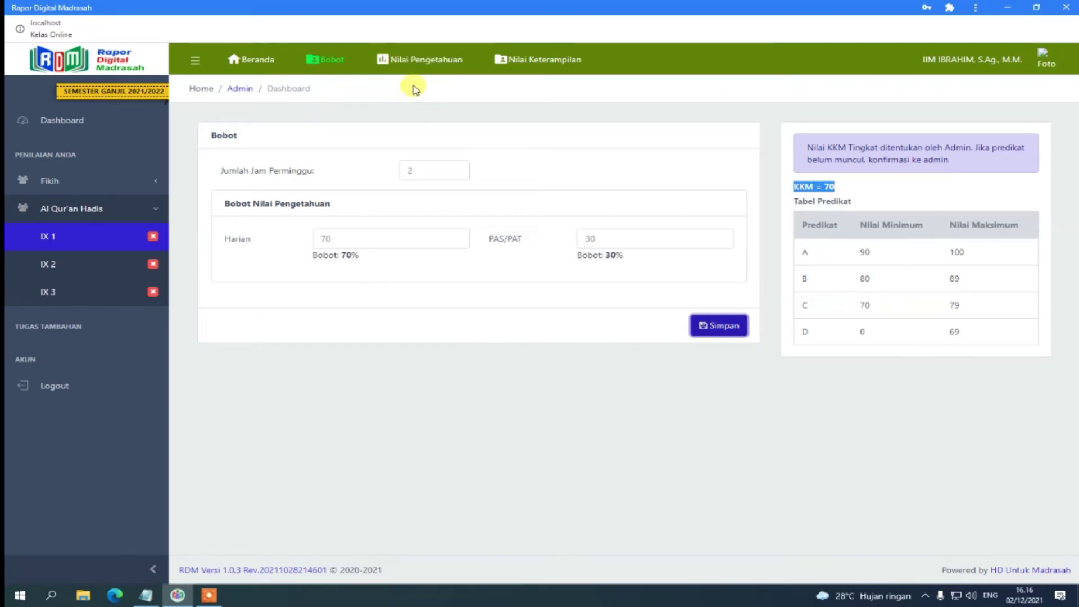
Start a new daily knowledge score entry for the class and name it PH 1.
{"action": "left_click", "coordinate": [421, 62]}
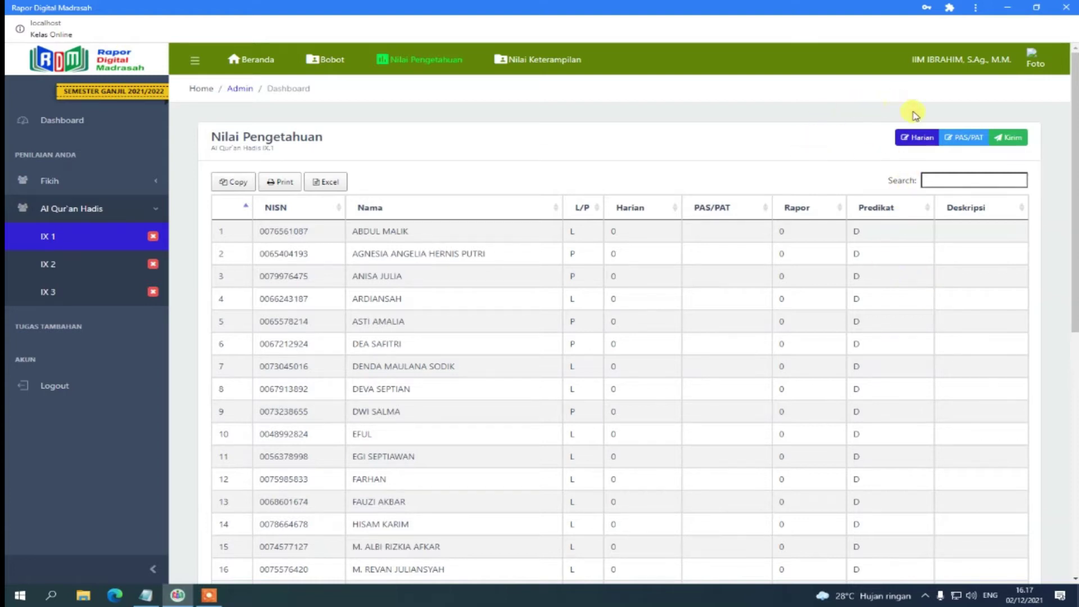
{"action": "left_click", "coordinate": [913, 138]}
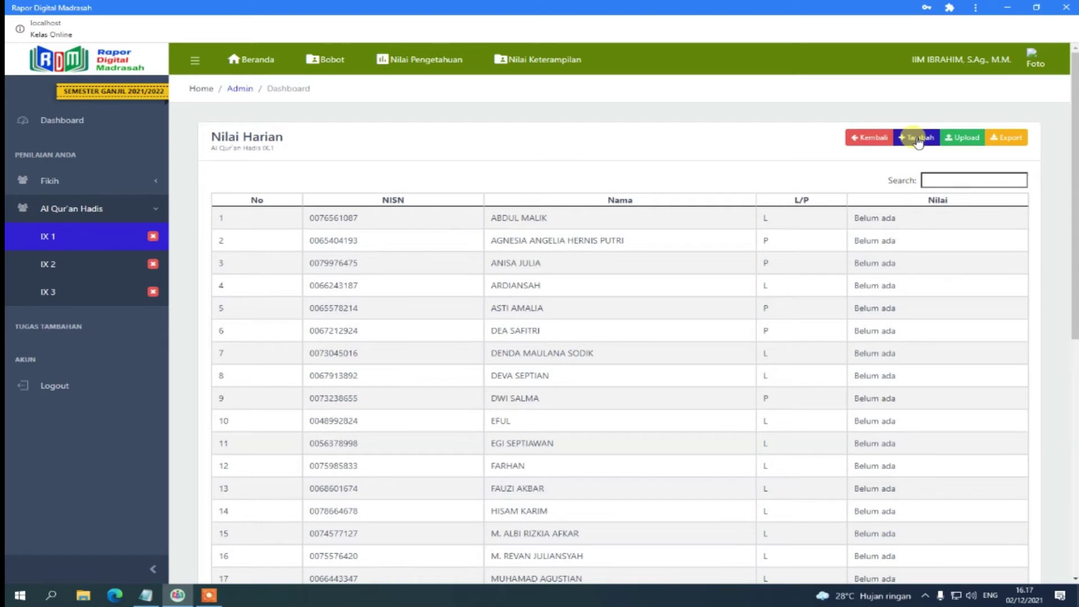
{"action": "left_click", "coordinate": [925, 136]}
{"action": "left_click", "coordinate": [917, 139]}
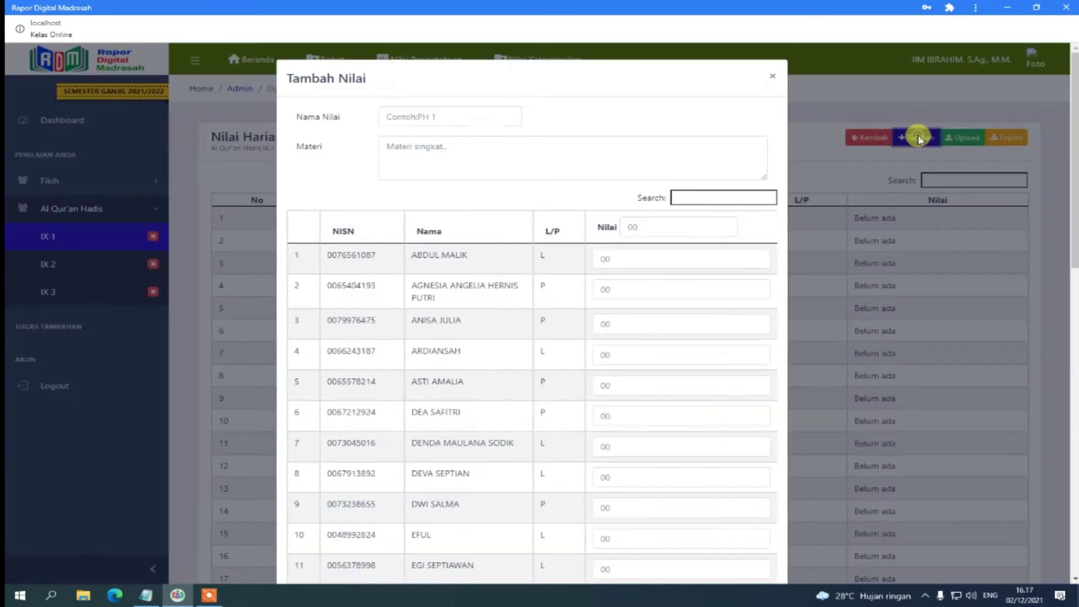
{"action": "left_click", "coordinate": [471, 114]}
{"action": "type", "text": "PH"}
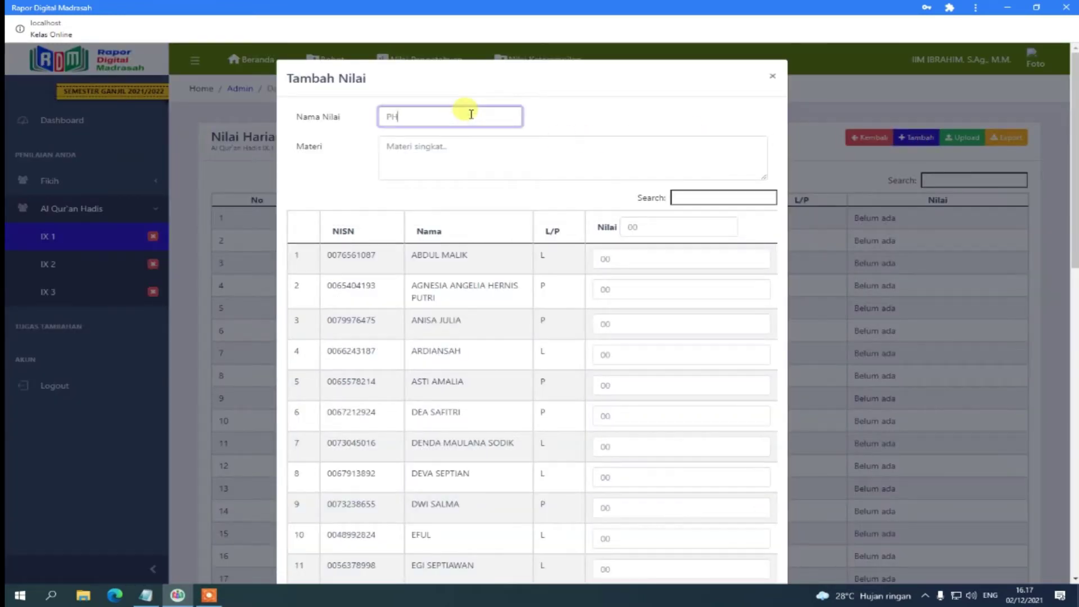
{"action": "type", "text": " 1"}
Open the workbook "KD Peng. & Ketr. for RDM ganjil.xlsx" from the Data Yasti 2 folder in Excel.
{"action": "left_click", "coordinate": [437, 151]}
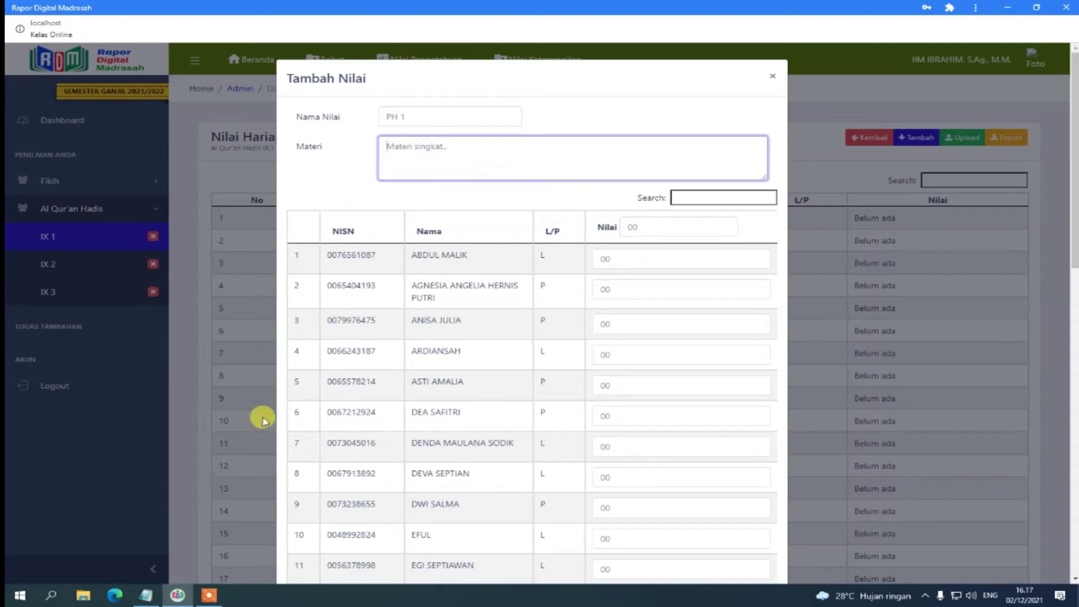
{"action": "left_click", "coordinate": [83, 595]}
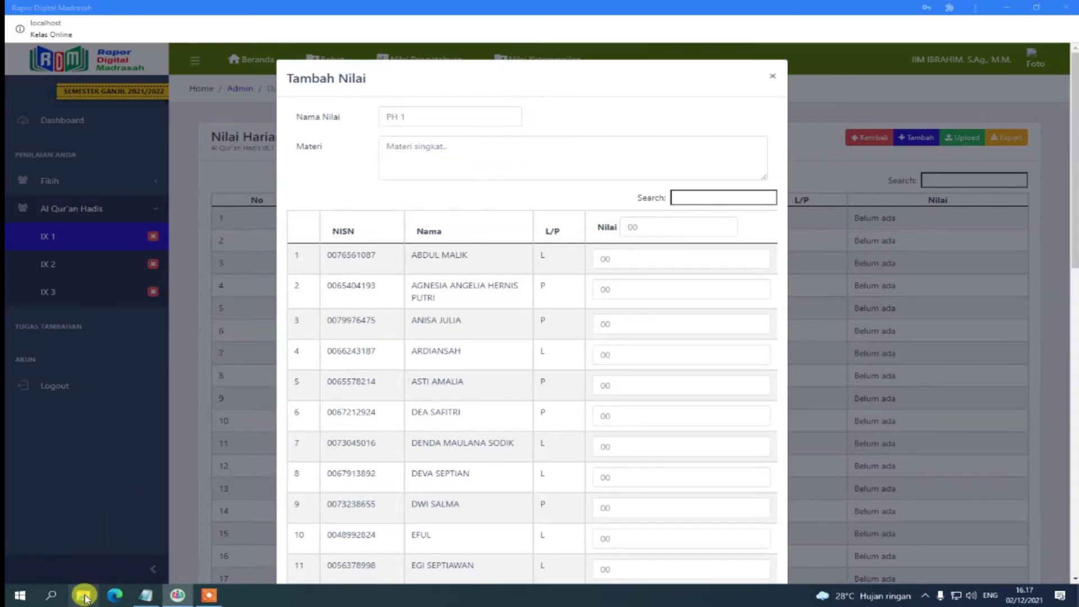
{"action": "left_click", "coordinate": [70, 331]}
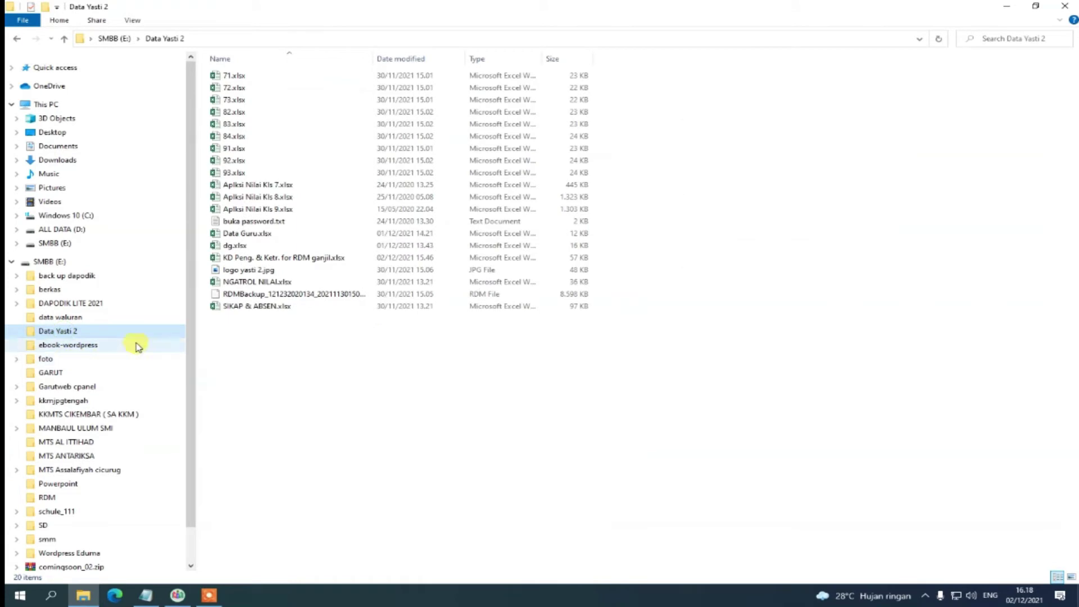
{"action": "double_click", "coordinate": [240, 258]}
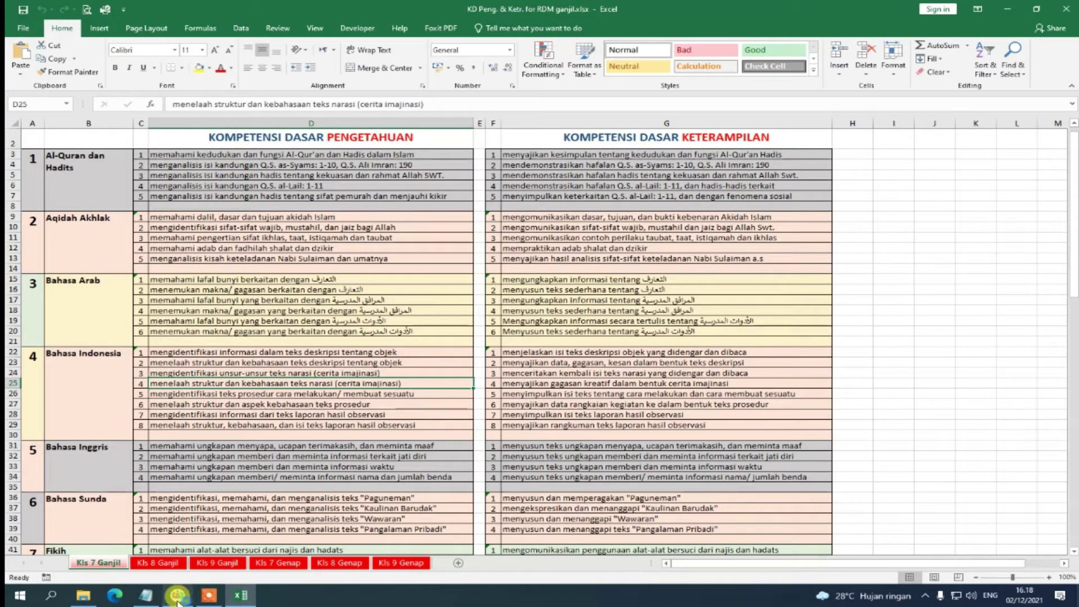
{"action": "left_click", "coordinate": [194, 595]}
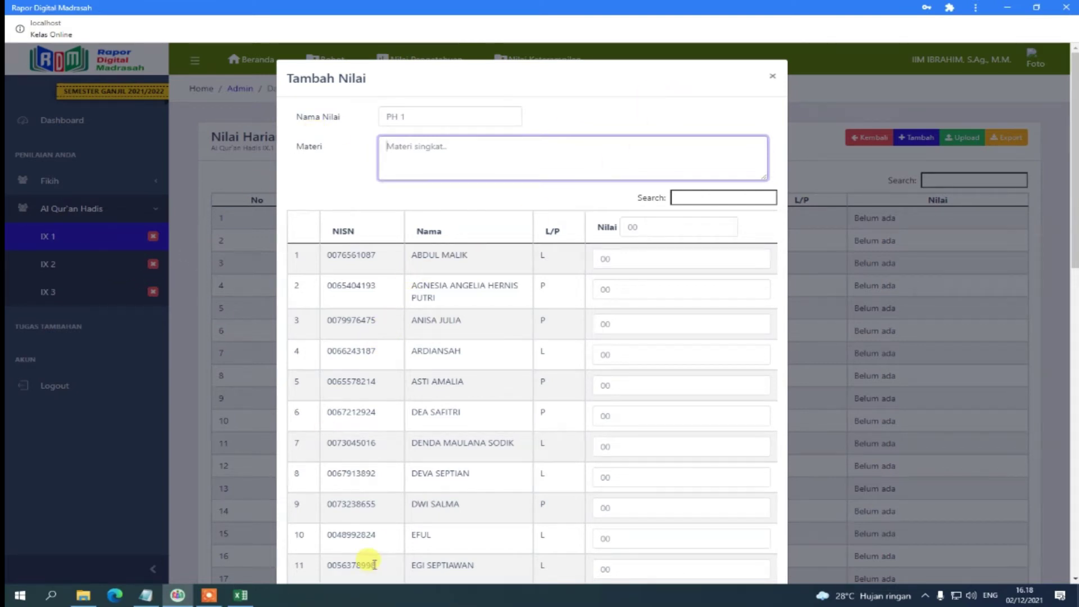
{"action": "left_click", "coordinate": [240, 594]}
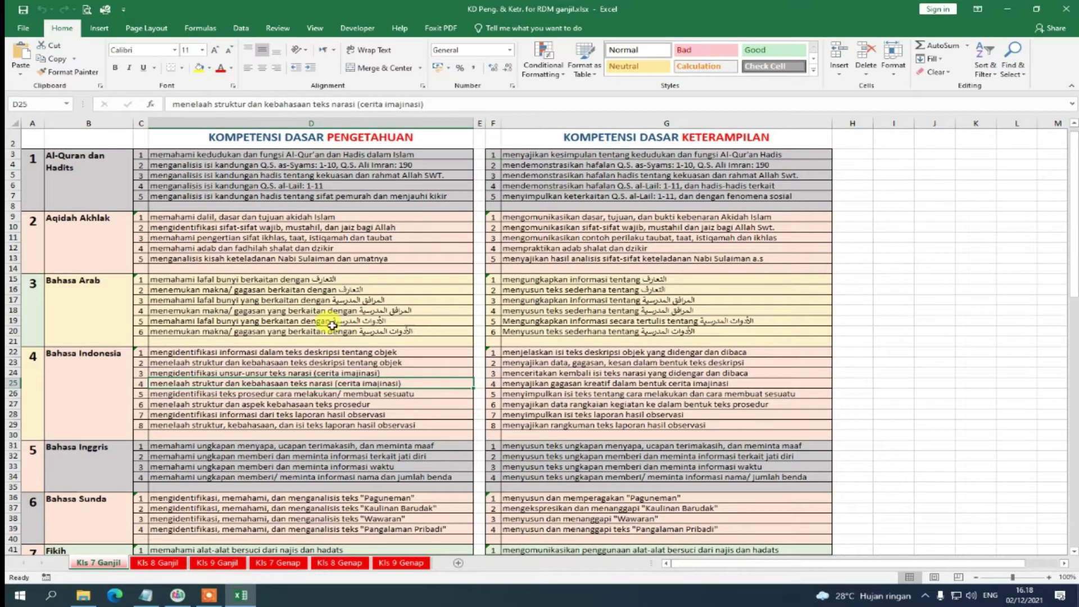
Copy the first Al-Quran dan Hadits knowledge competency from the Kls 9 Ganjil sheet into the PH 1 entry's Materi in Rapor Digital Madrasah.
{"action": "left_click", "coordinate": [224, 563]}
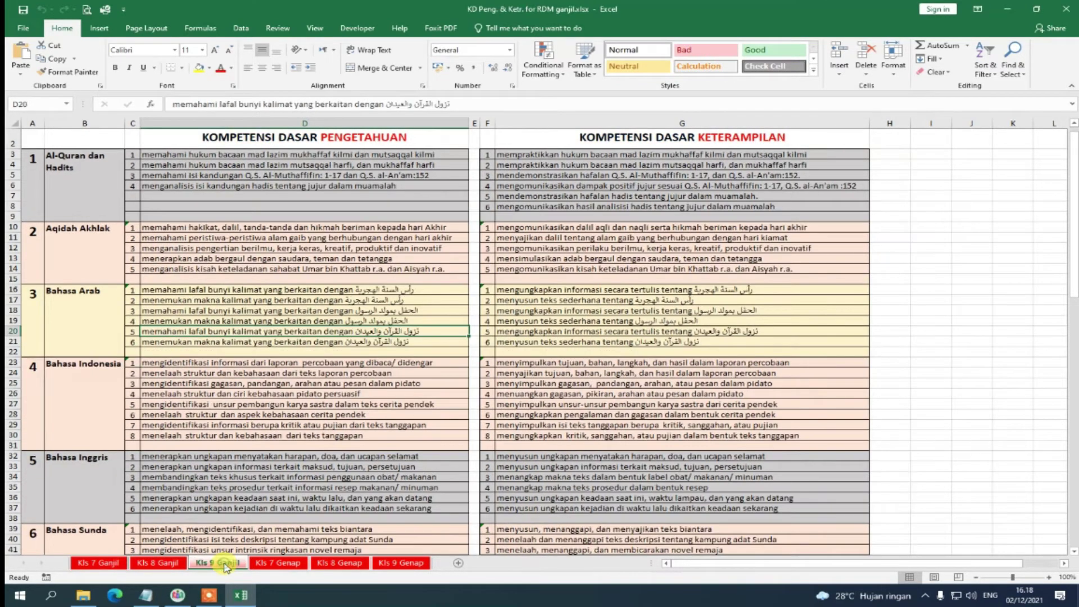
{"action": "left_click", "coordinate": [248, 154]}
{"action": "left_click_drag", "start_coordinate": [466, 104], "coordinate": [171, 105]}
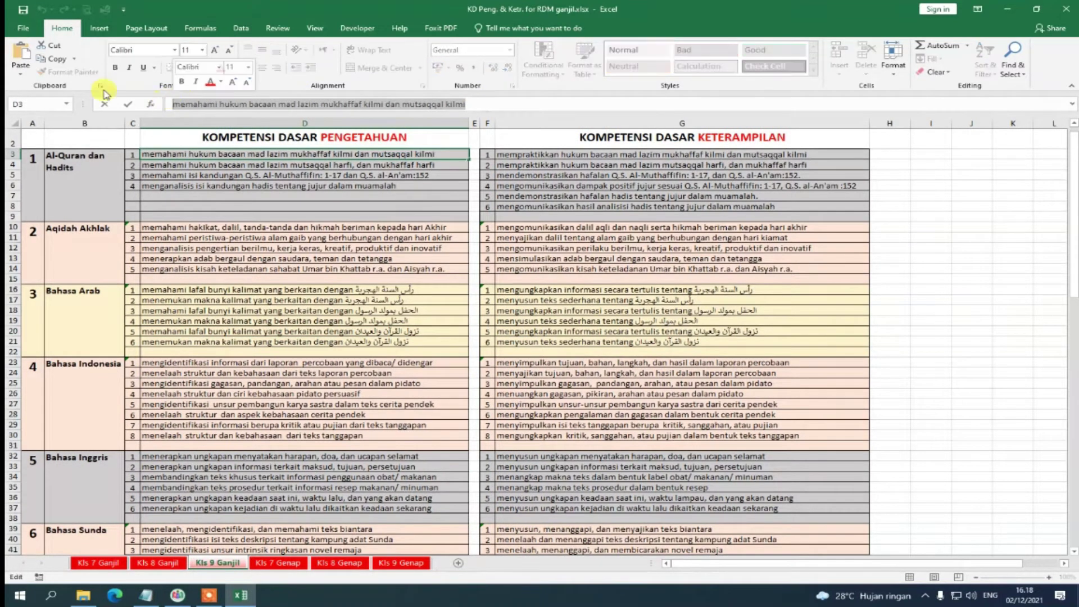
{"action": "left_click", "coordinate": [55, 63]}
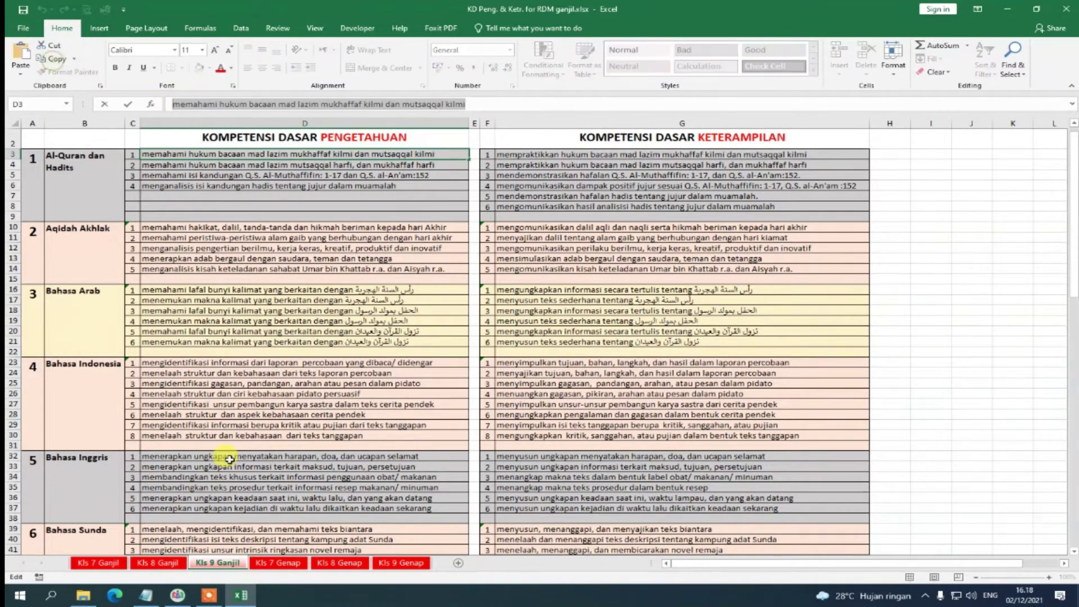
{"action": "left_click", "coordinate": [177, 595]}
{"action": "left_click", "coordinate": [425, 164]}
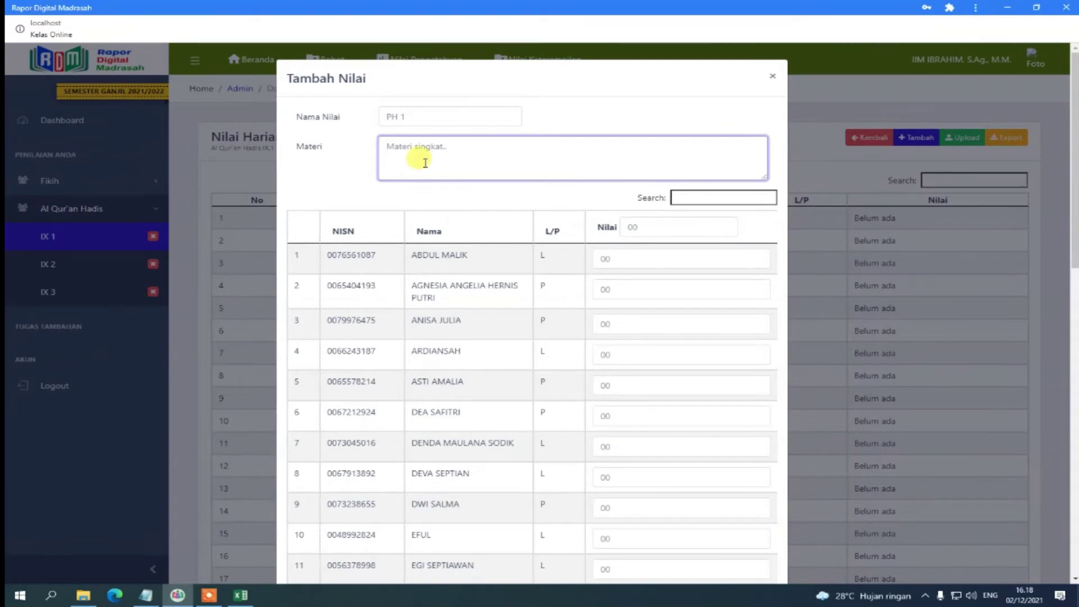
{"action": "key", "text": "ctrl+v"}
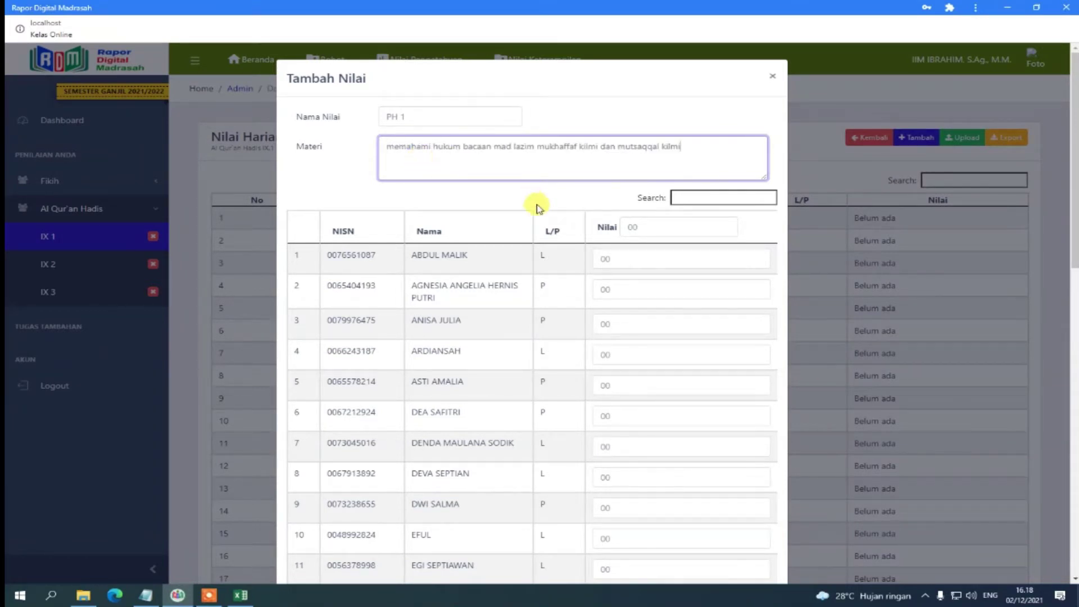
Fill in a PH 1 score of 70 for all students at once and check the filled list.
{"action": "left_click", "coordinate": [652, 227]}
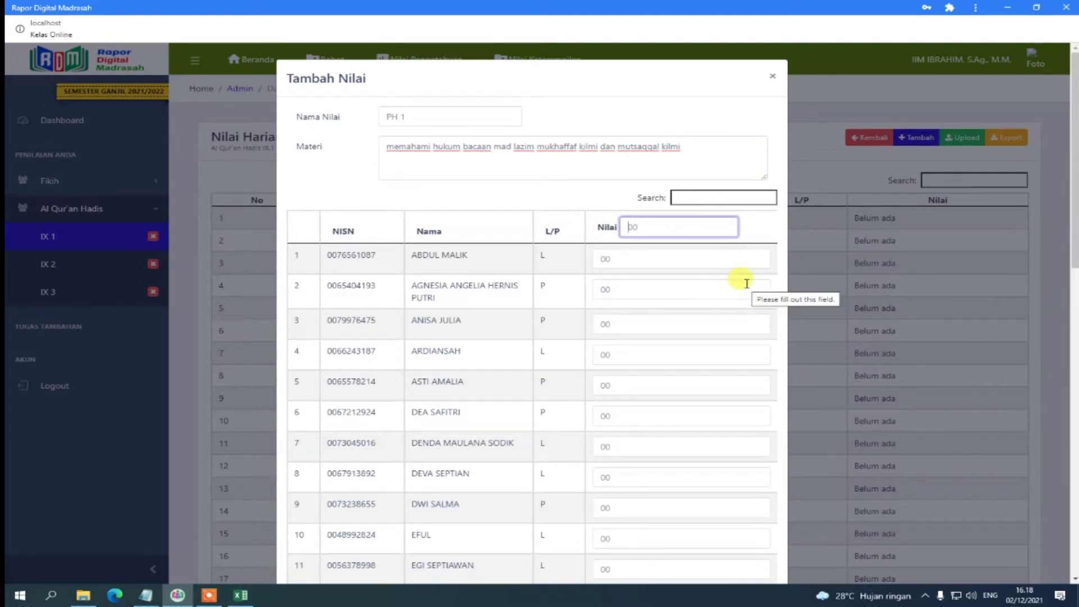
{"action": "type", "text": "70"}
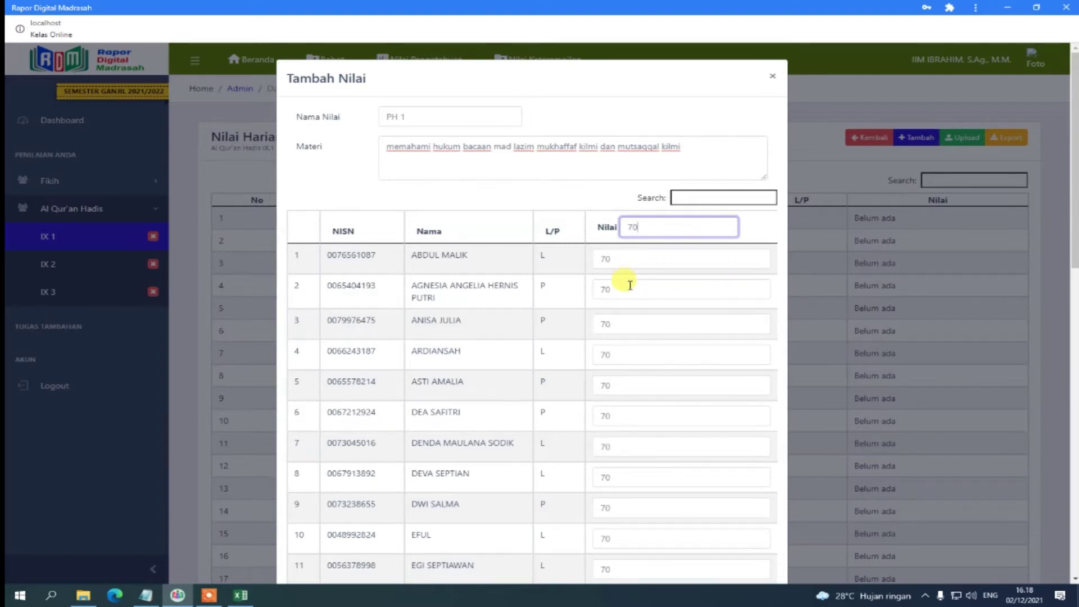
{"action": "scroll", "coordinate": [628, 438], "scroll_direction": "down", "scroll_amount": 2}
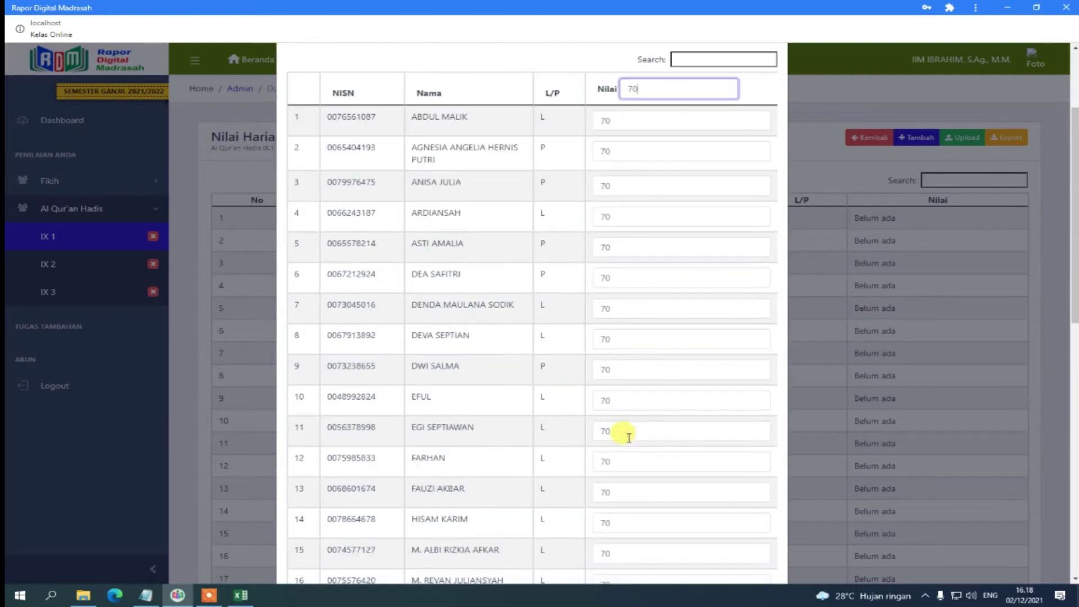
Set individual PH 1 scores of 85 for student 10, 78 for student 12 and 90 for student 29.
{"action": "scroll", "coordinate": [629, 438], "scroll_direction": "down", "scroll_amount": 2}
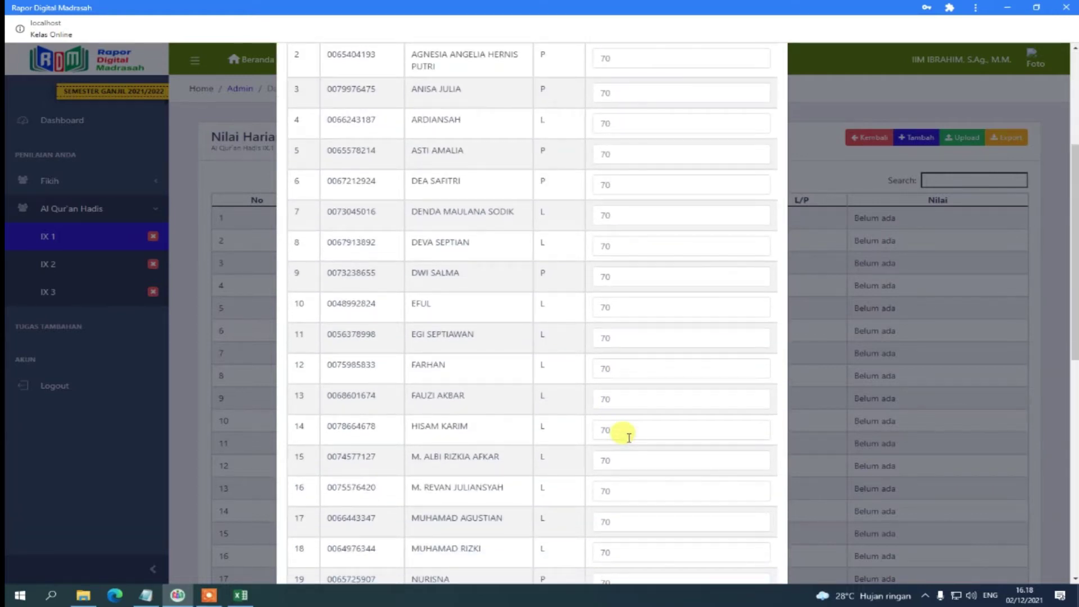
{"action": "double_click", "coordinate": [599, 307]}
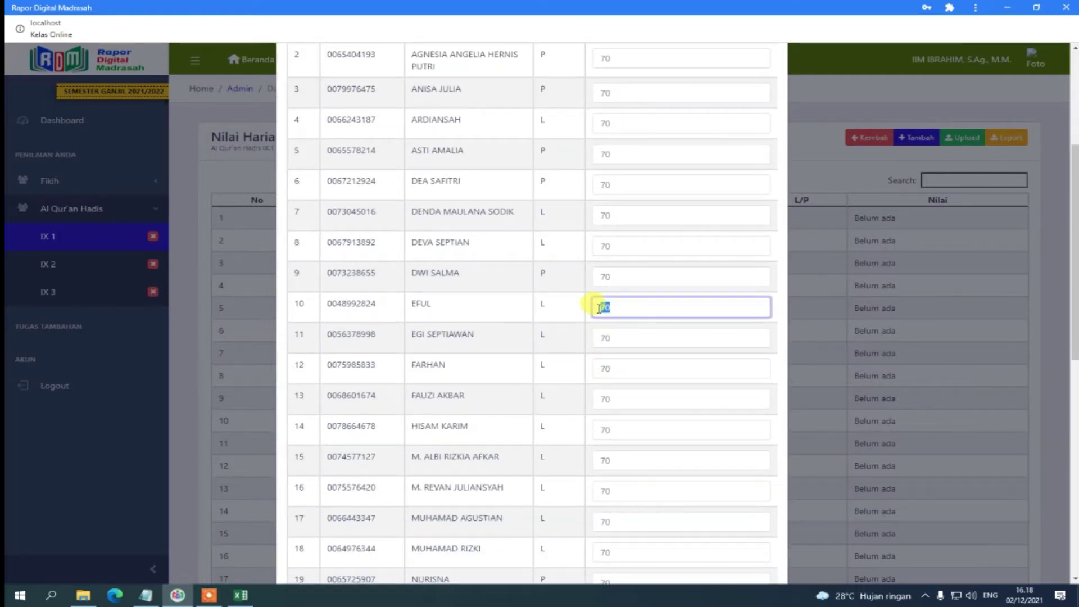
{"action": "type", "text": "85"}
{"action": "double_click", "coordinate": [599, 371]}
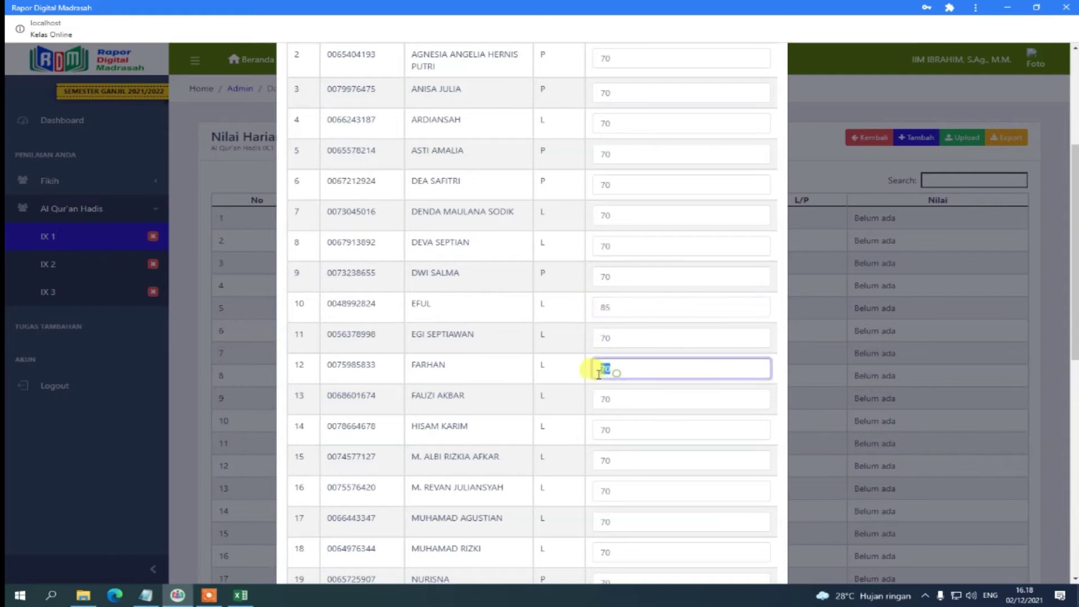
{"action": "type", "text": "78"}
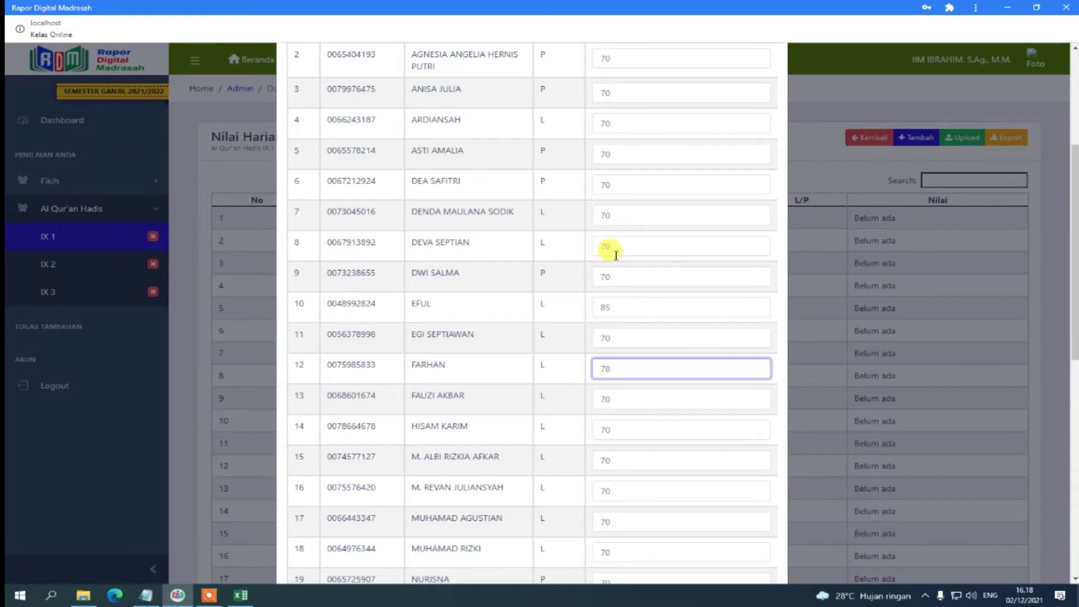
{"action": "scroll", "coordinate": [617, 323], "scroll_direction": "down", "scroll_amount": 9}
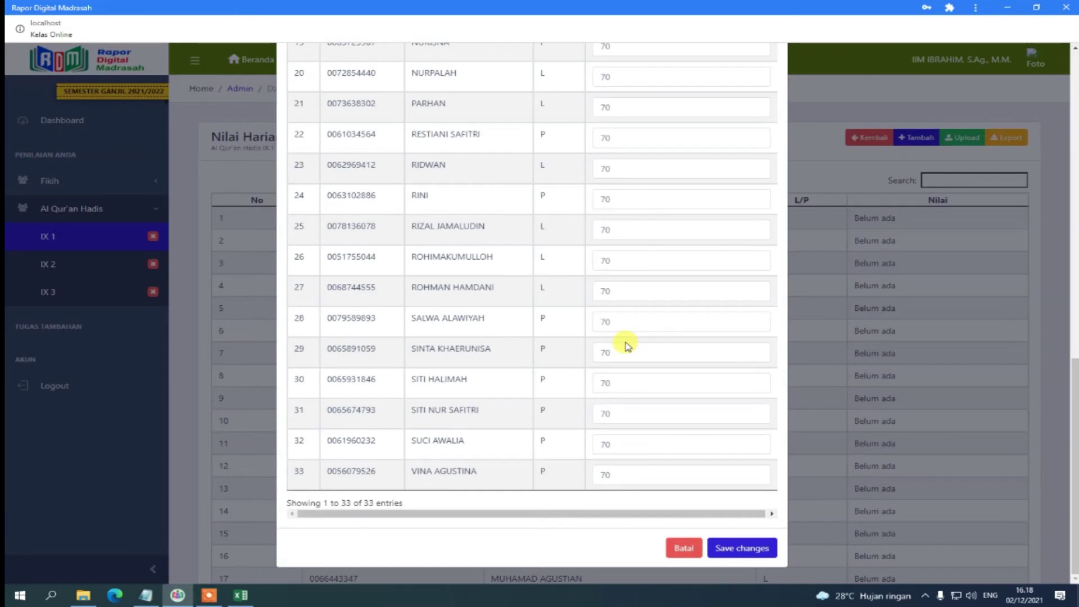
{"action": "left_click_drag", "start_coordinate": [618, 353], "coordinate": [593, 355]}
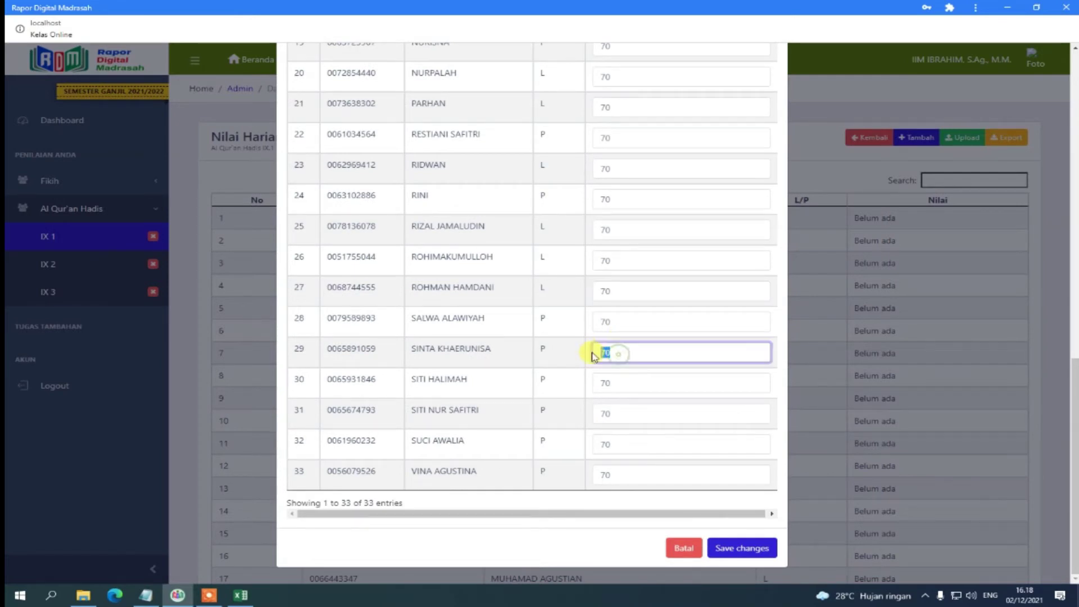
{"action": "type", "text": "90"}
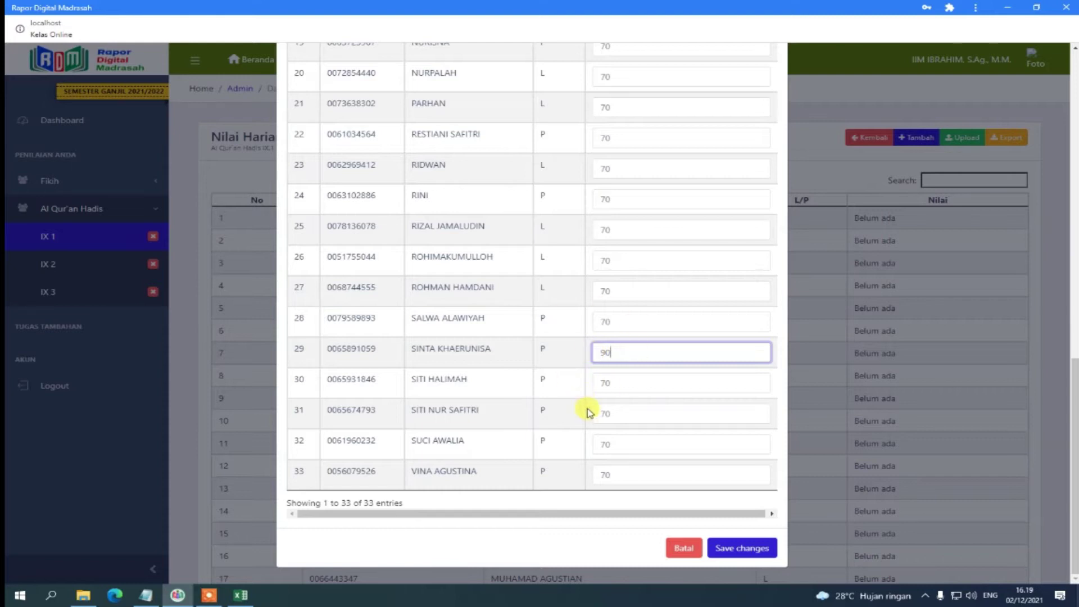
Save the PH 1 entry and check the scores across the whole class list.
{"action": "left_click", "coordinate": [742, 549]}
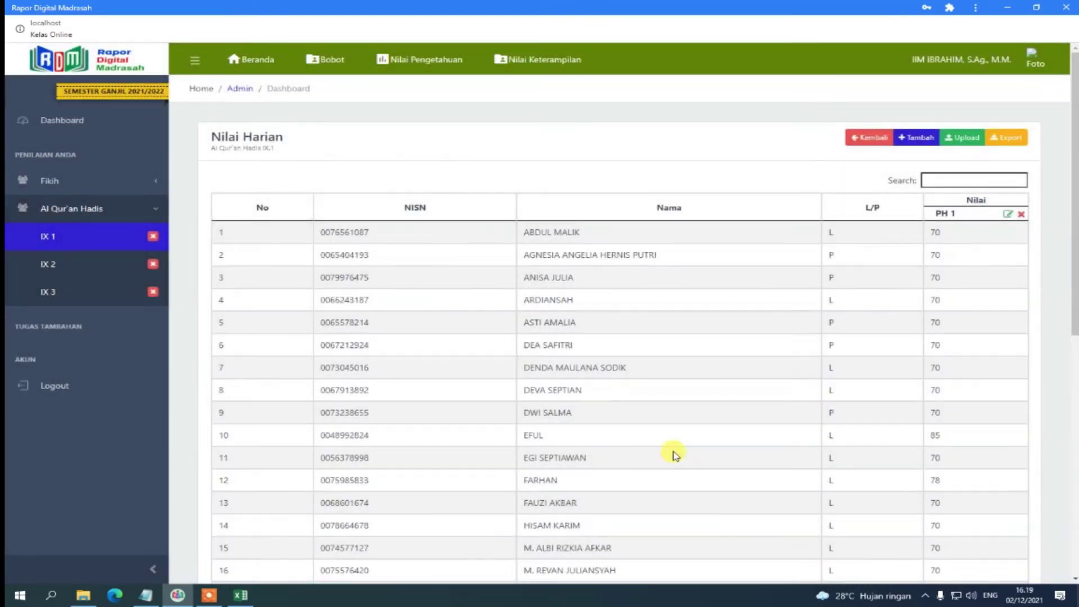
{"action": "scroll", "coordinate": [951, 416], "scroll_direction": "down", "scroll_amount": 6}
{"action": "scroll", "coordinate": [957, 459], "scroll_direction": "down", "scroll_amount": 2}
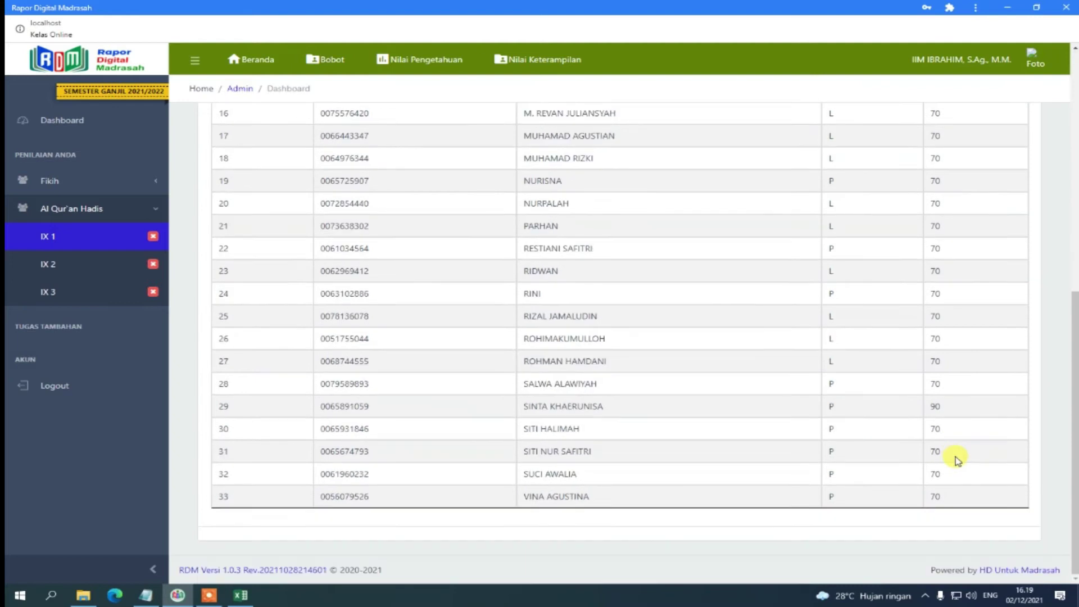
{"action": "scroll", "coordinate": [957, 459], "scroll_direction": "up", "scroll_amount": 8}
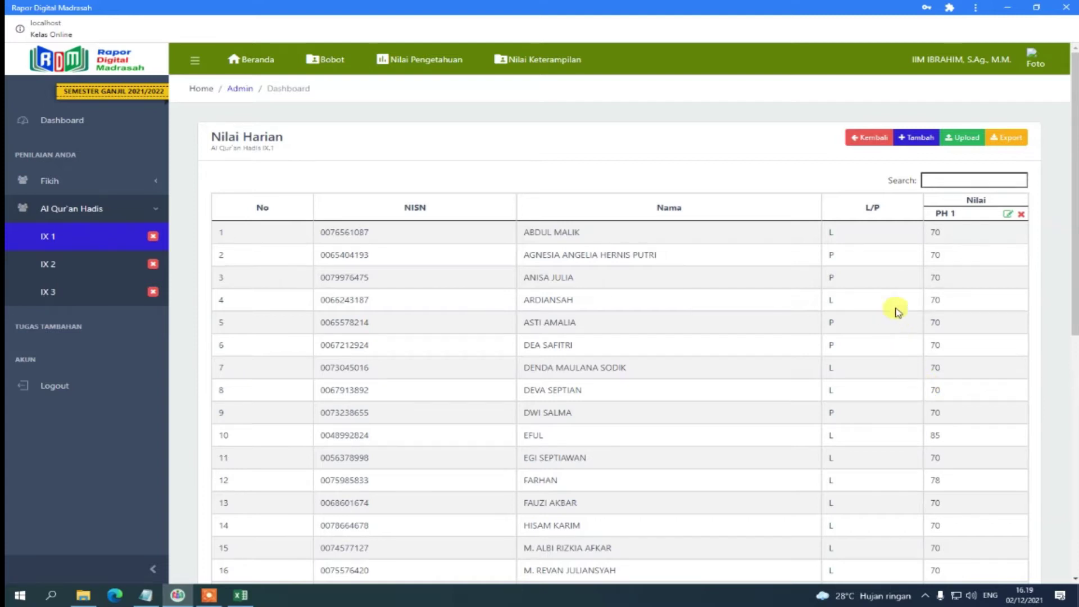
Reopen the saved PH 1 entry for editing, set student 3's score to 85 and save the change.
{"action": "left_click", "coordinate": [1008, 216]}
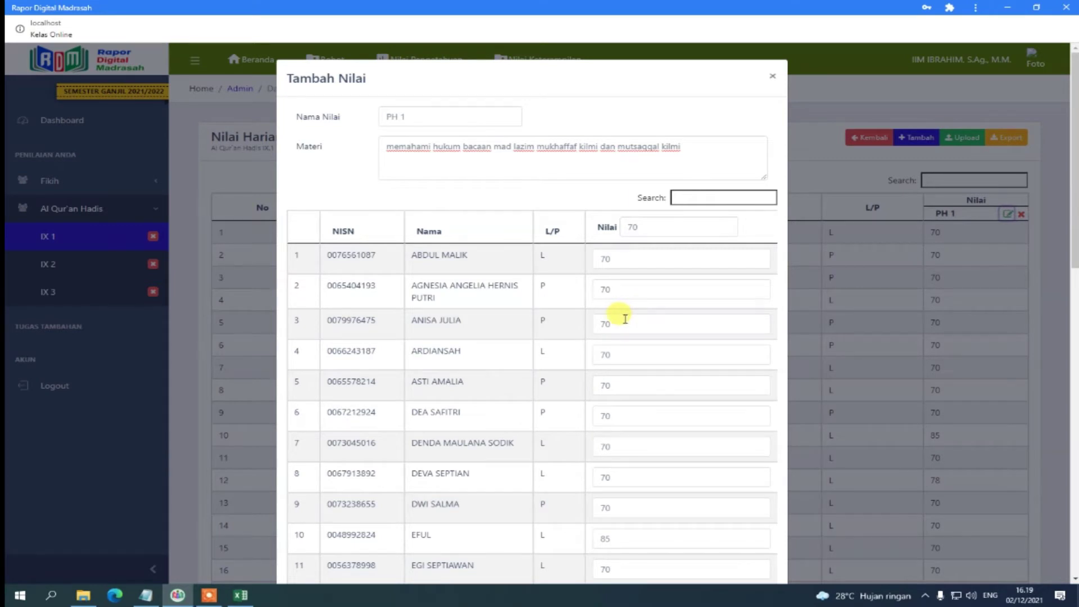
{"action": "left_click_drag", "start_coordinate": [618, 324], "coordinate": [596, 323]}
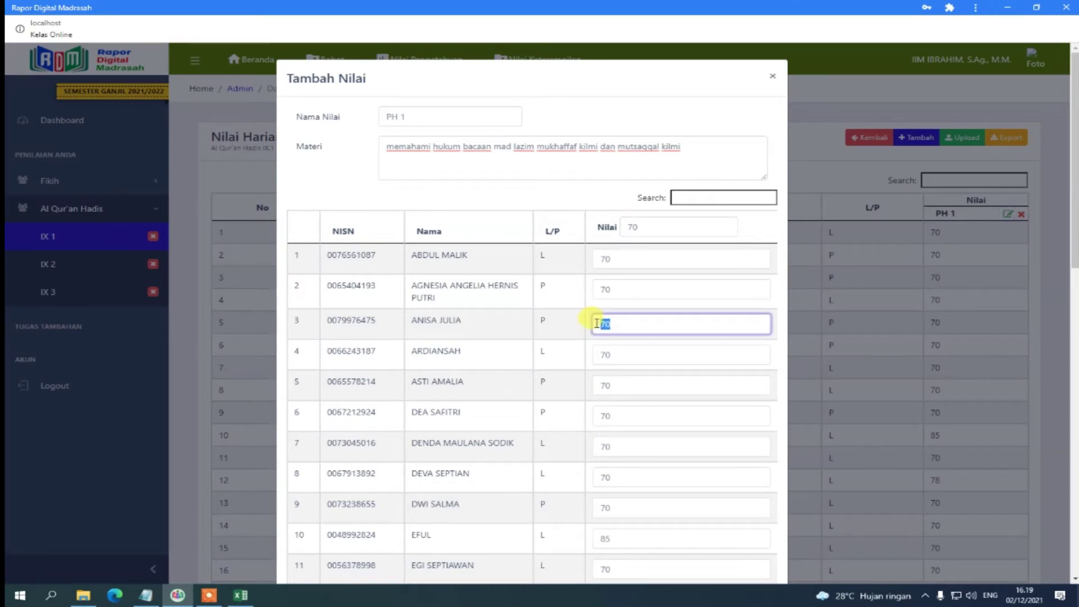
{"action": "type", "text": "75"}
{"action": "scroll", "coordinate": [574, 388], "scroll_direction": "down", "scroll_amount": 10}
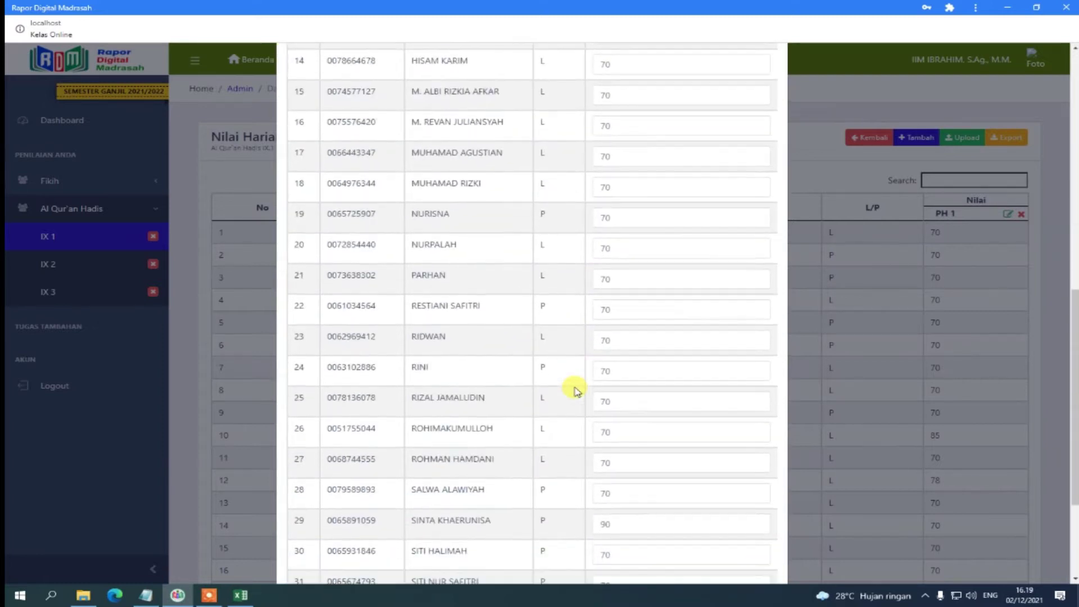
{"action": "scroll", "coordinate": [572, 390], "scroll_direction": "down", "scroll_amount": 3}
{"action": "left_click", "coordinate": [730, 543]}
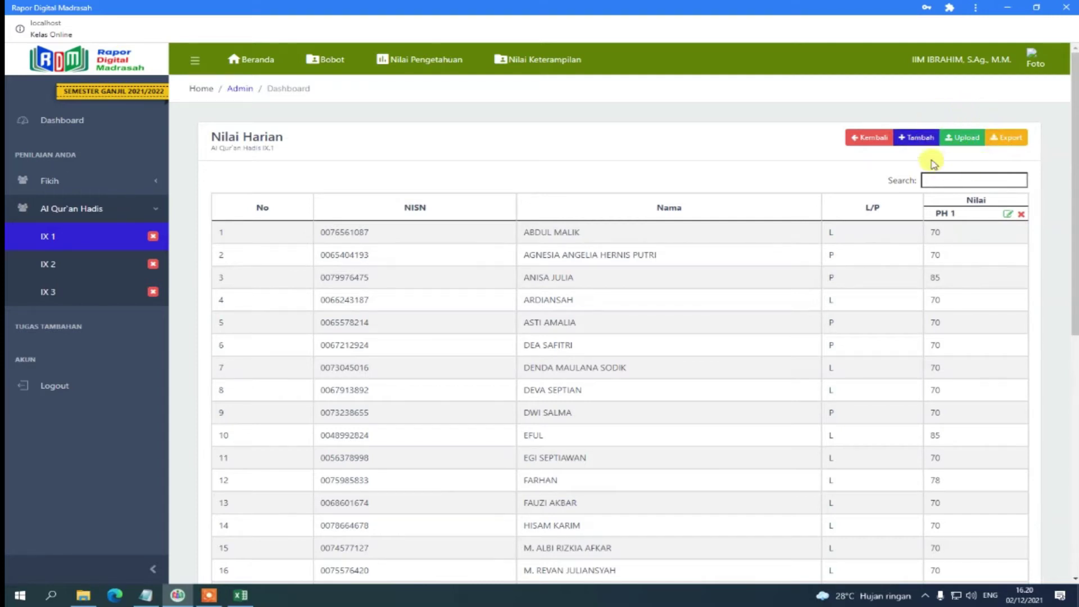
Delete the PH 1 daily score entry with all its scores and check the class list.
{"action": "left_click", "coordinate": [1021, 216]}
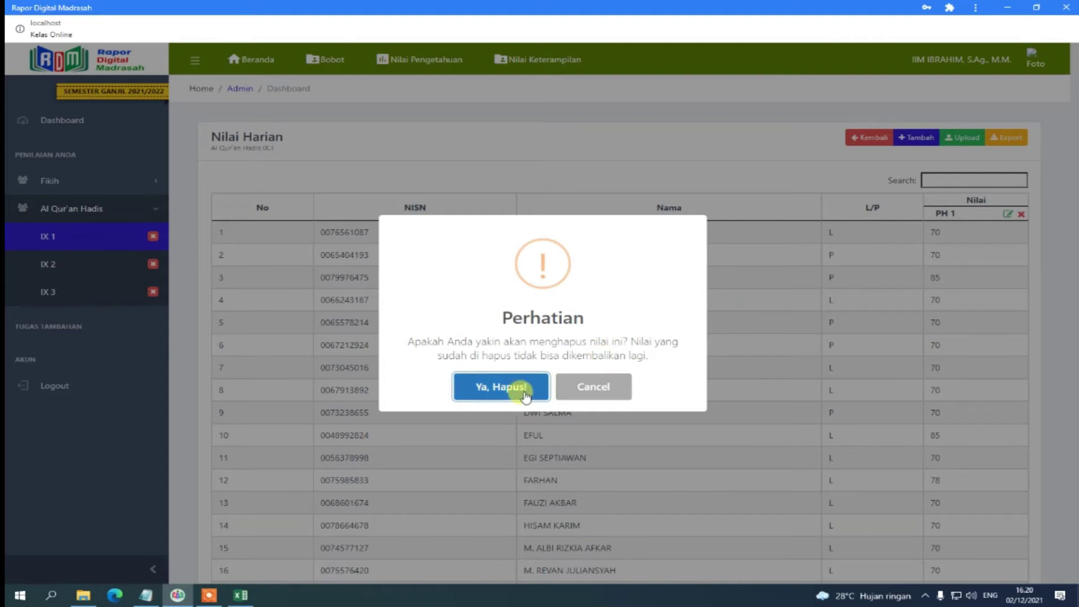
{"action": "left_click", "coordinate": [525, 397]}
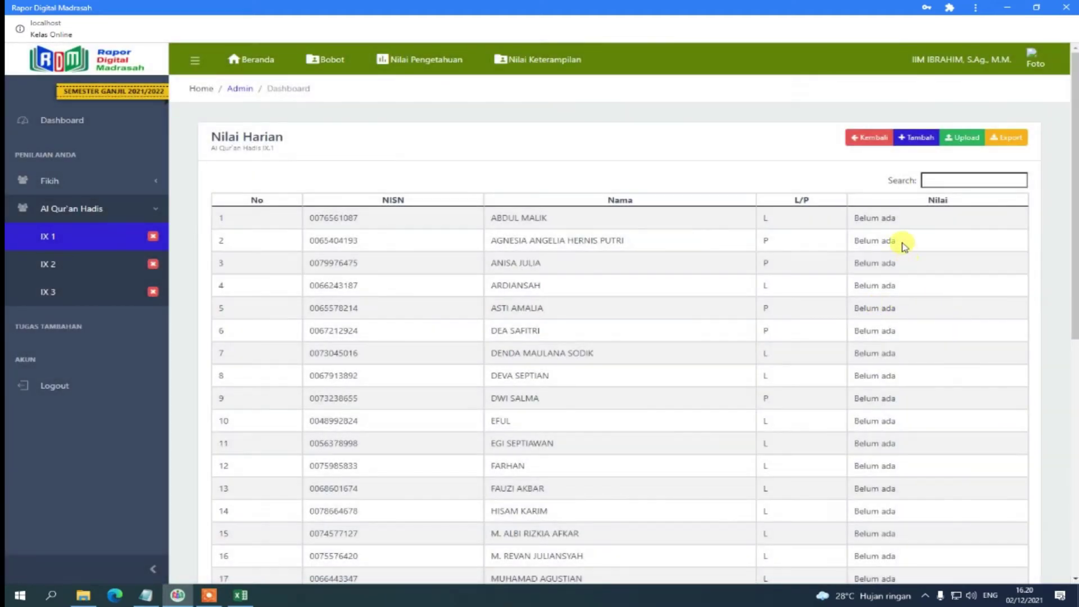
{"action": "scroll", "coordinate": [886, 423], "scroll_direction": "down", "scroll_amount": 5}
{"action": "scroll", "coordinate": [886, 423], "scroll_direction": "up", "scroll_amount": 5}
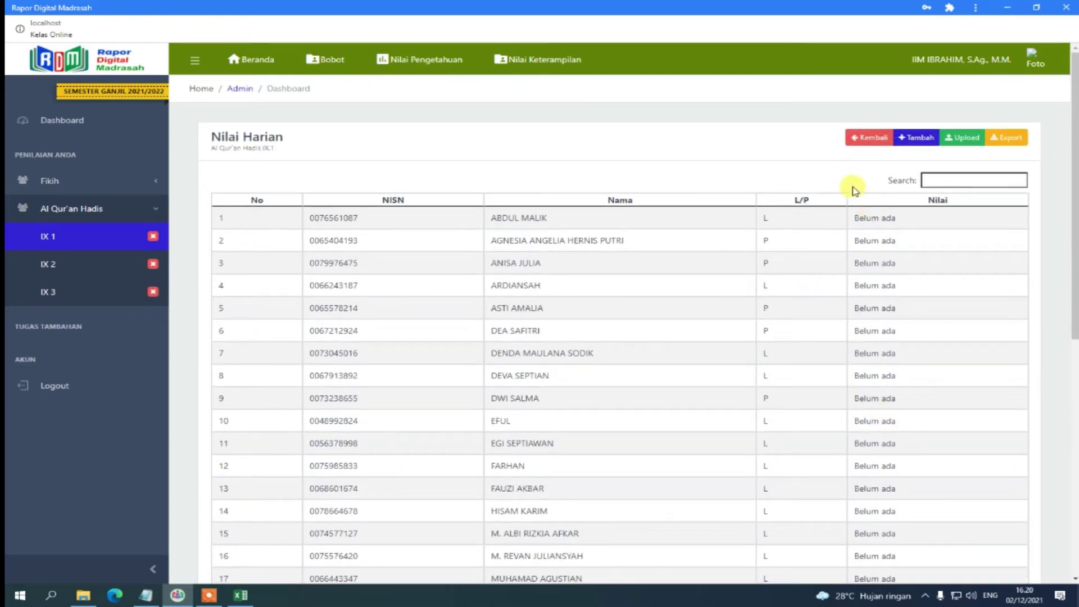
Download the daily score upload template for IX 1 Al Qur'an Hadis and open it in Excel.
{"action": "left_click", "coordinate": [962, 140]}
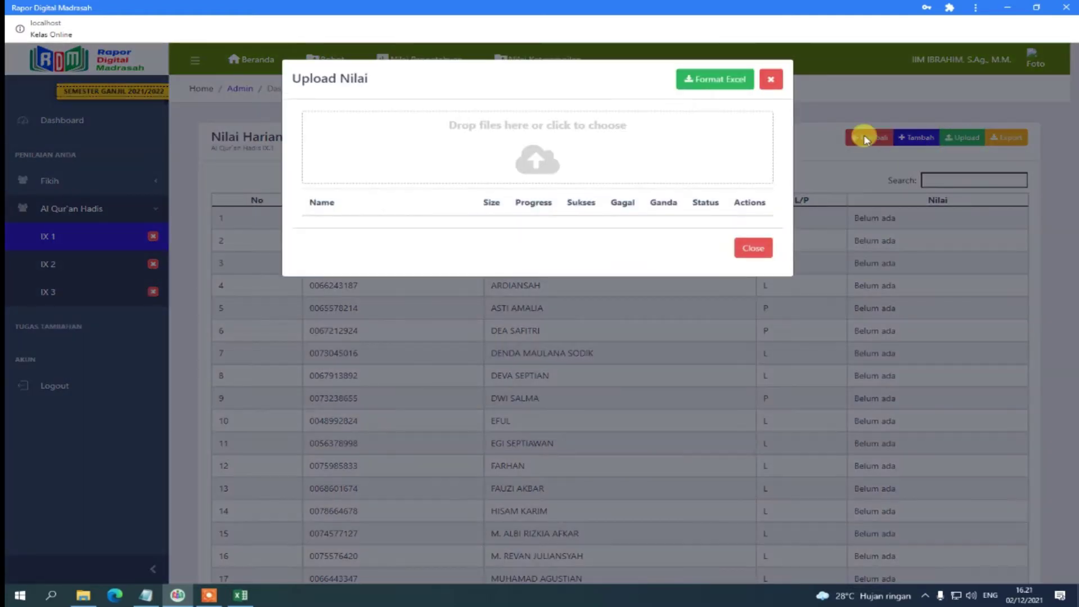
{"action": "left_click", "coordinate": [721, 83]}
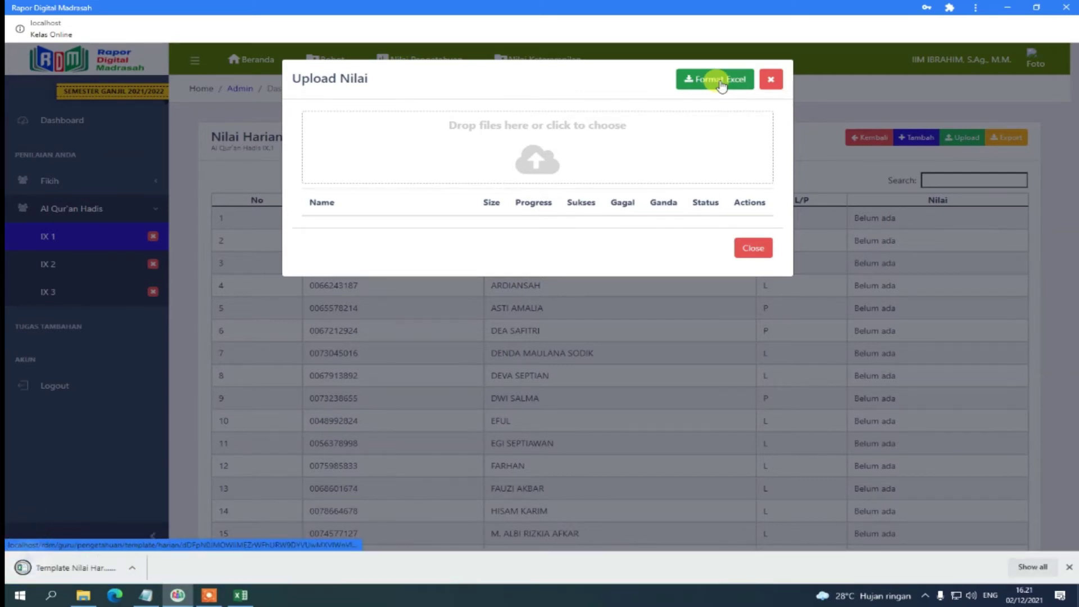
{"action": "left_click", "coordinate": [765, 247]}
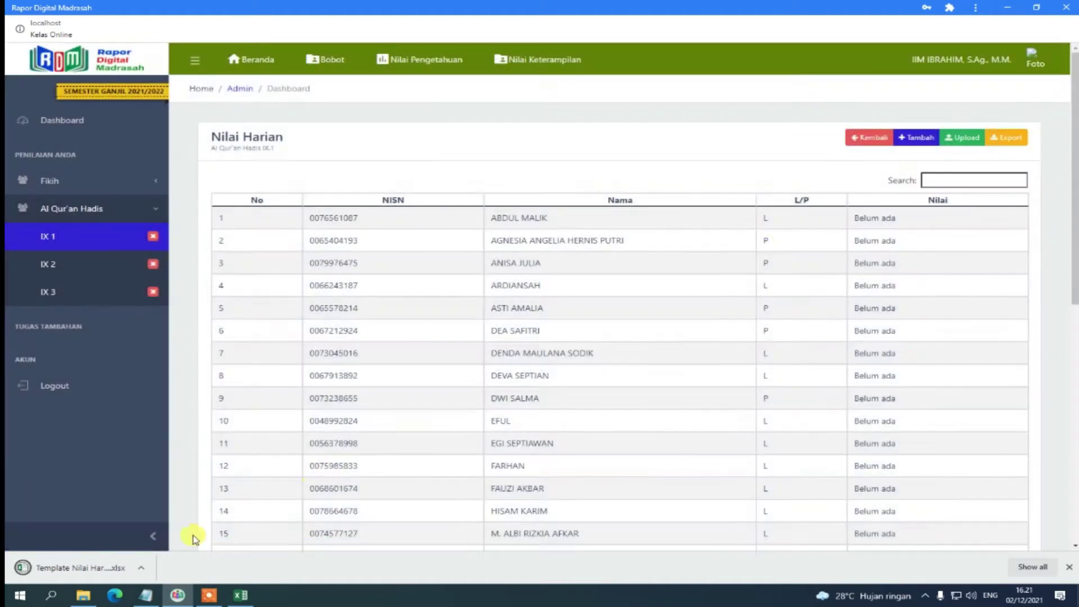
{"action": "left_click", "coordinate": [88, 570]}
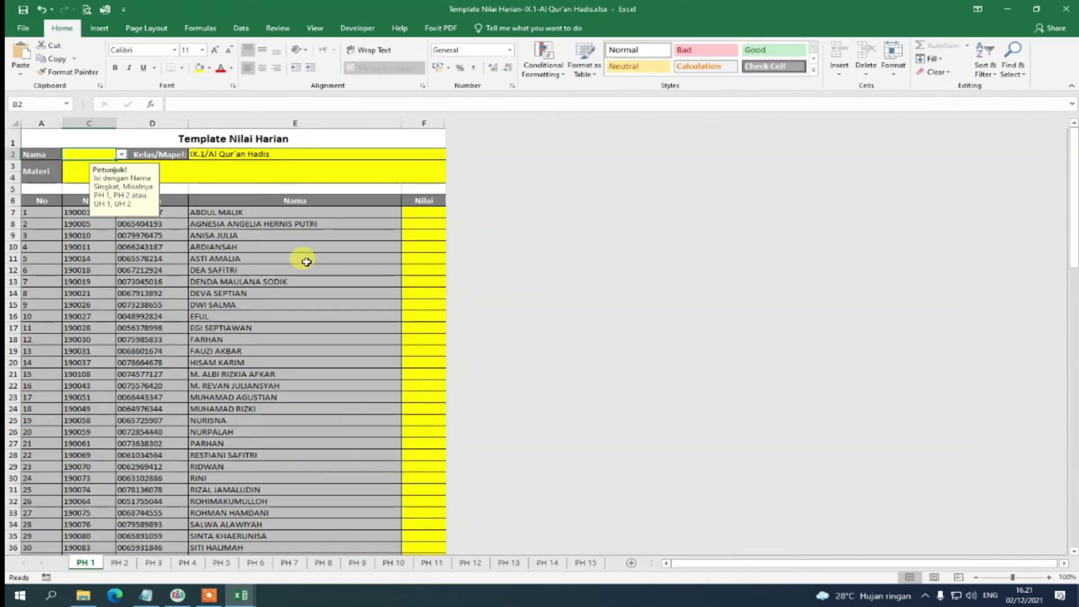
{"action": "left_click", "coordinate": [306, 261]}
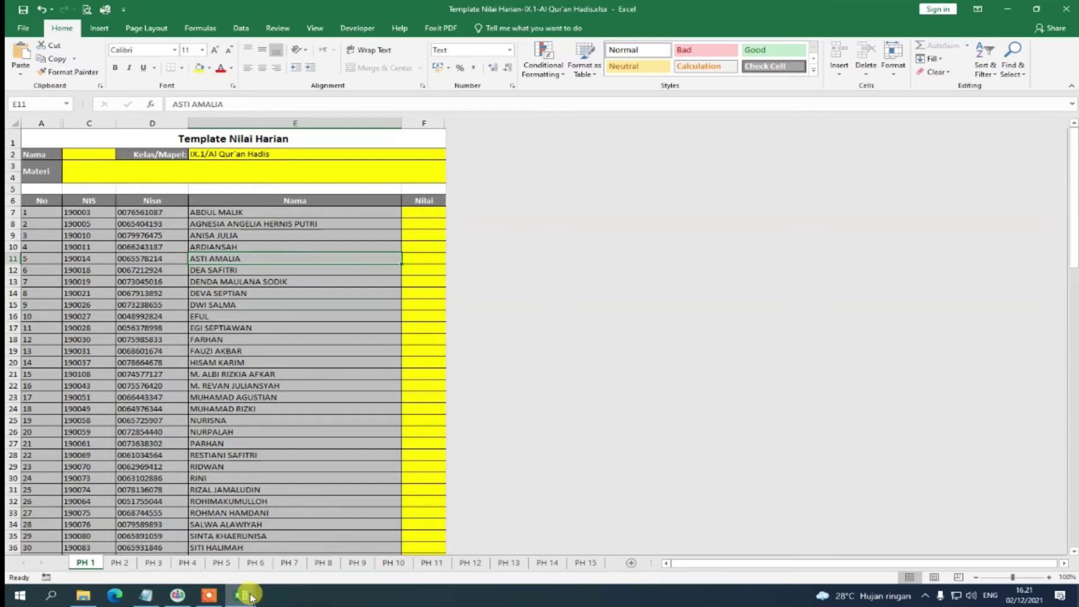
Review the four Al-Quran dan Hadits knowledge competencies on the Kls 9 Ganjil sheet of the "KD Peng. & Ketr. for RDM ganjil.xlsx" workbook.
{"action": "mouse_move", "coordinate": [247, 595]}
{"action": "mouse_move", "coordinate": [190, 558]}
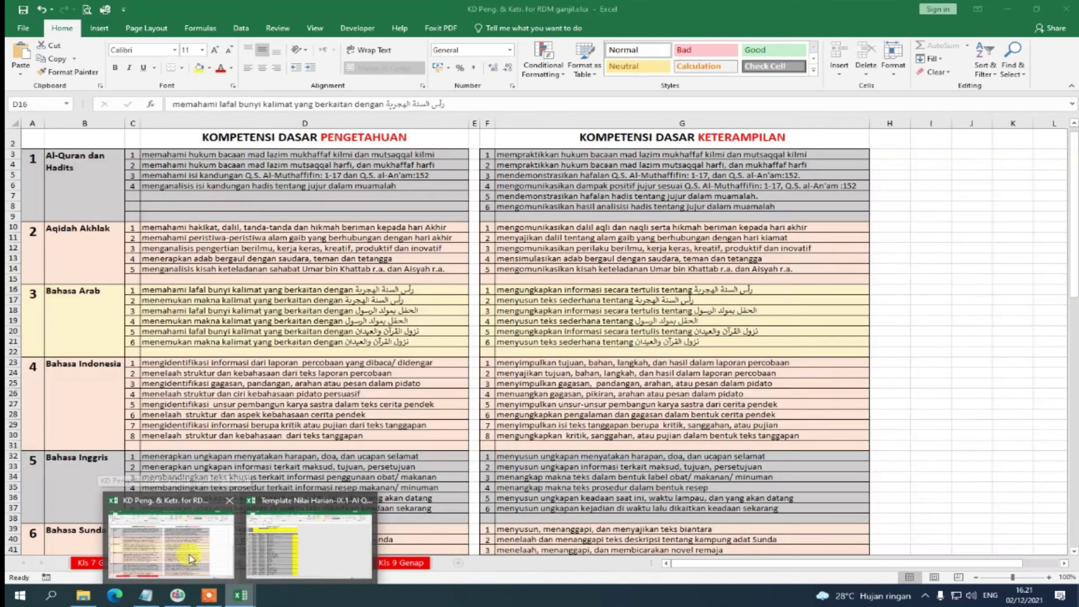
{"action": "left_click", "coordinate": [189, 558]}
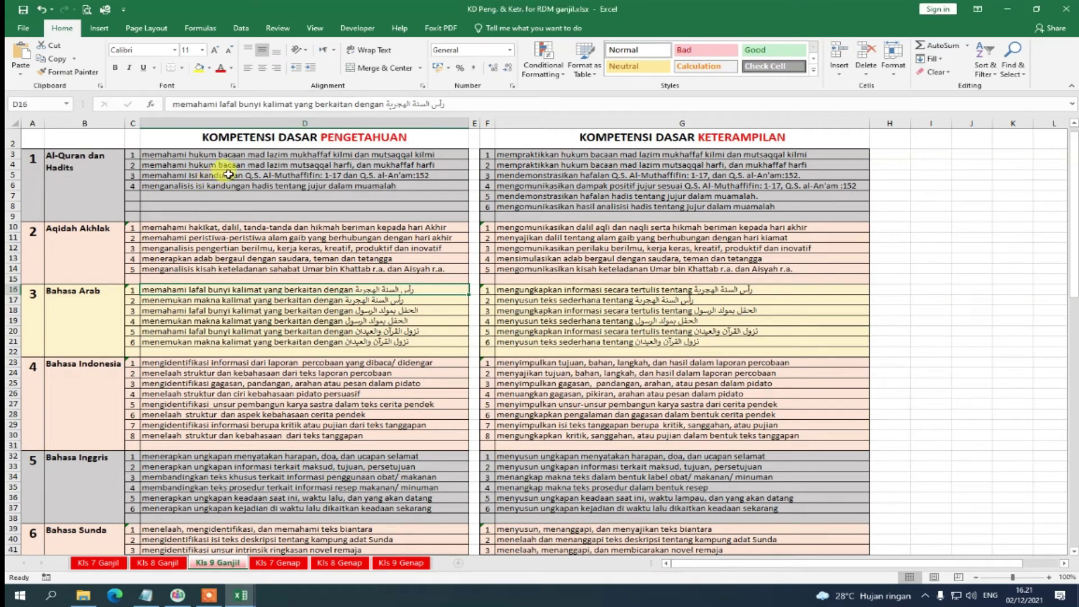
{"action": "left_click_drag", "start_coordinate": [251, 155], "coordinate": [250, 183]}
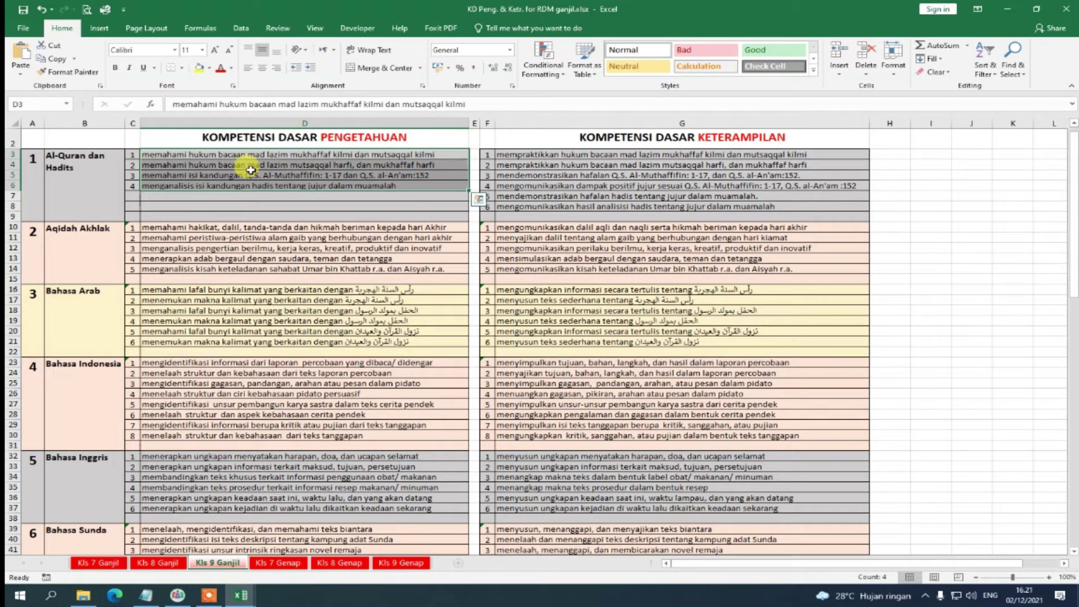
{"action": "left_click", "coordinate": [370, 139]}
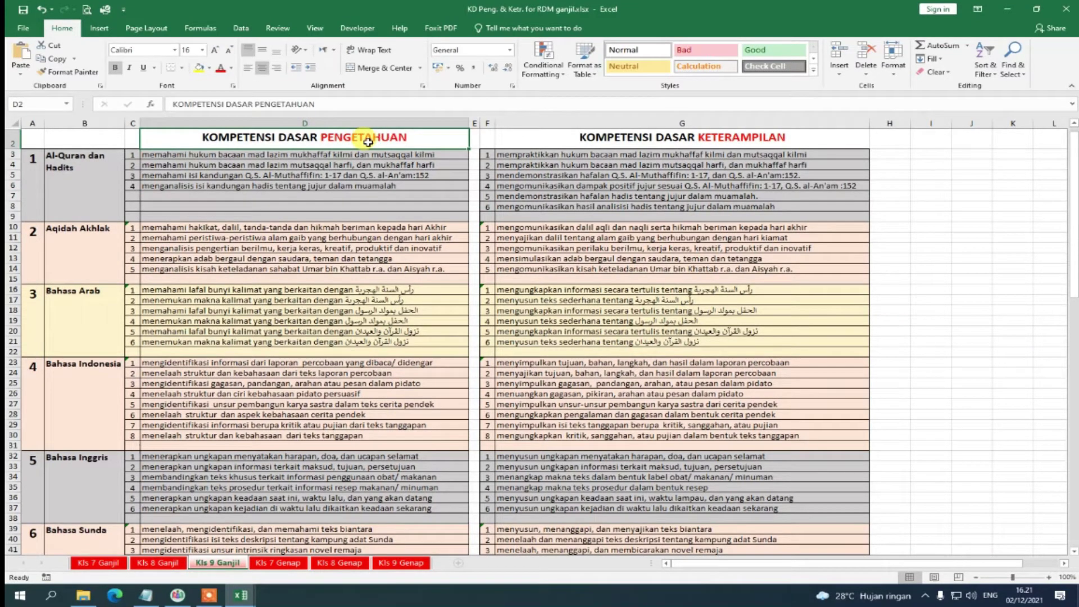
{"action": "left_click_drag", "start_coordinate": [348, 154], "coordinate": [347, 187]}
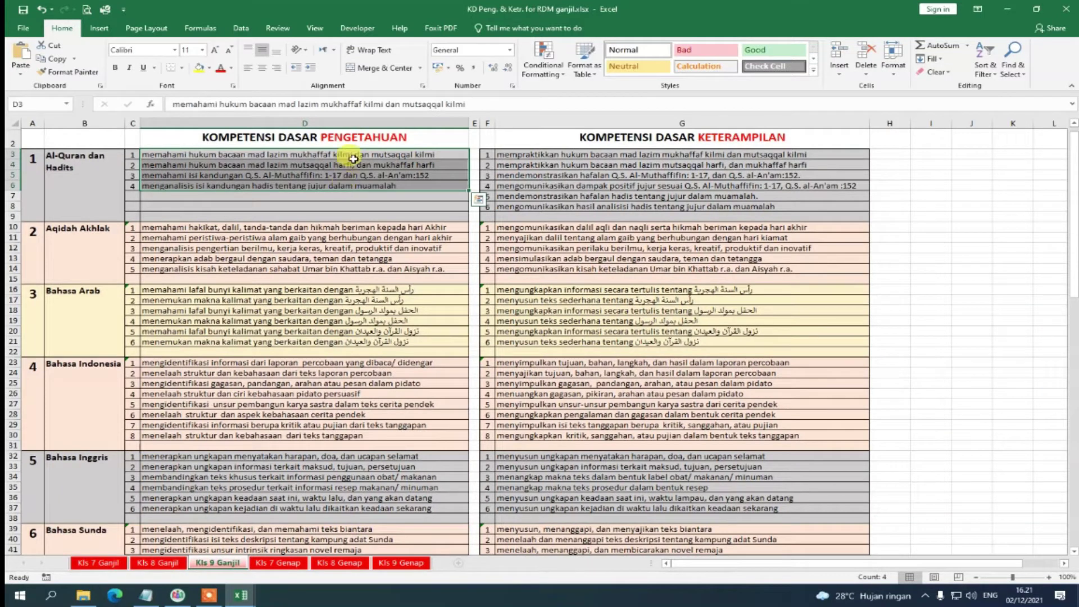
{"action": "left_click", "coordinate": [360, 136]}
{"action": "left_click_drag", "start_coordinate": [360, 136], "coordinate": [358, 183]}
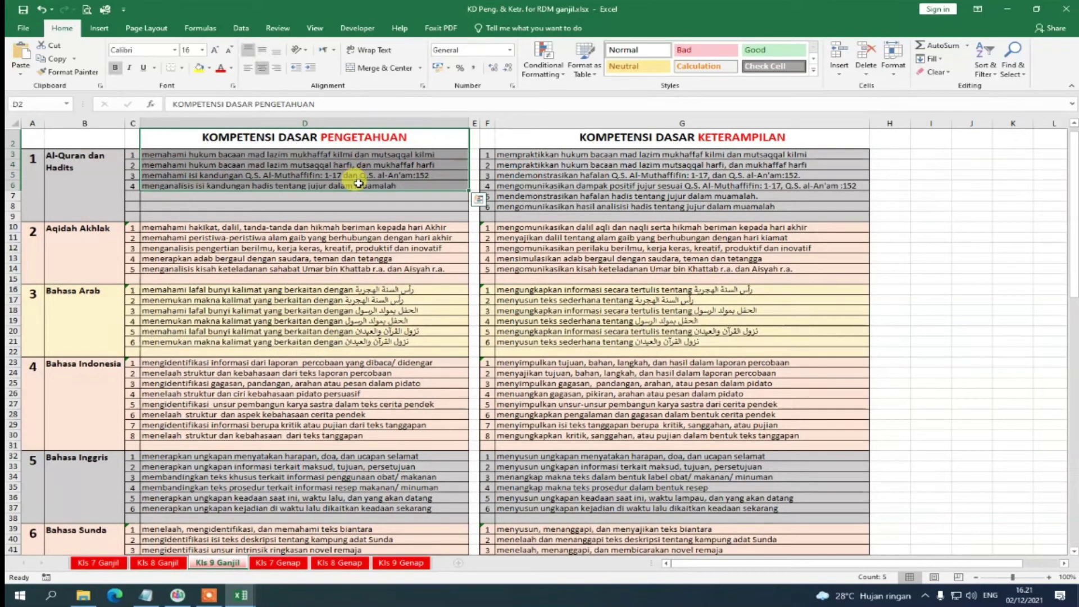
{"action": "left_click", "coordinate": [359, 156]}
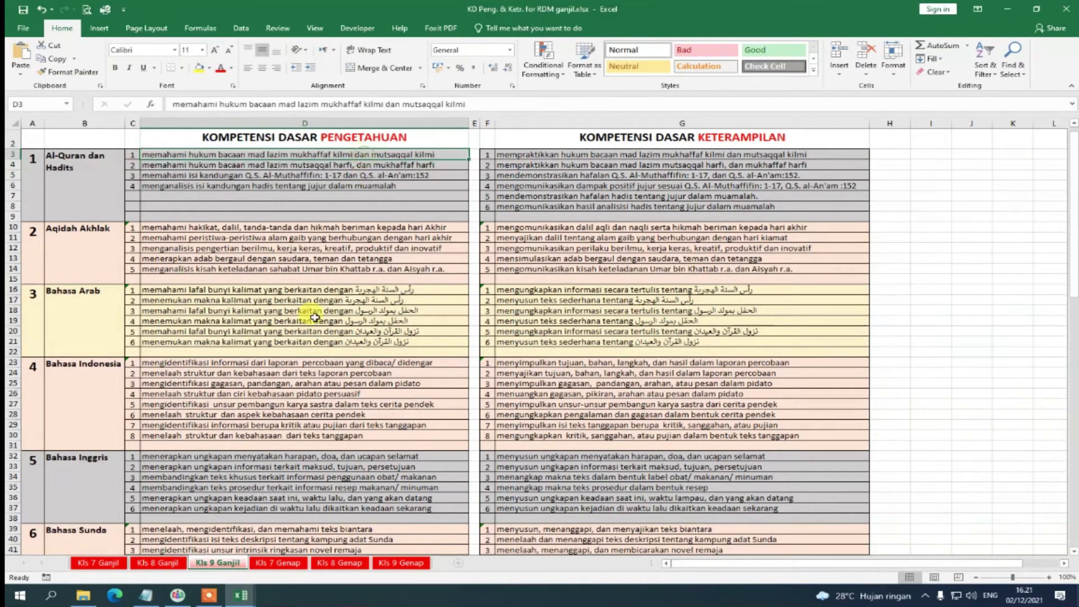
Return to the Template Nilai Harian workbook and choose PH 1 as the Nama on the PH 1 sheet.
{"action": "mouse_move", "coordinate": [239, 597]}
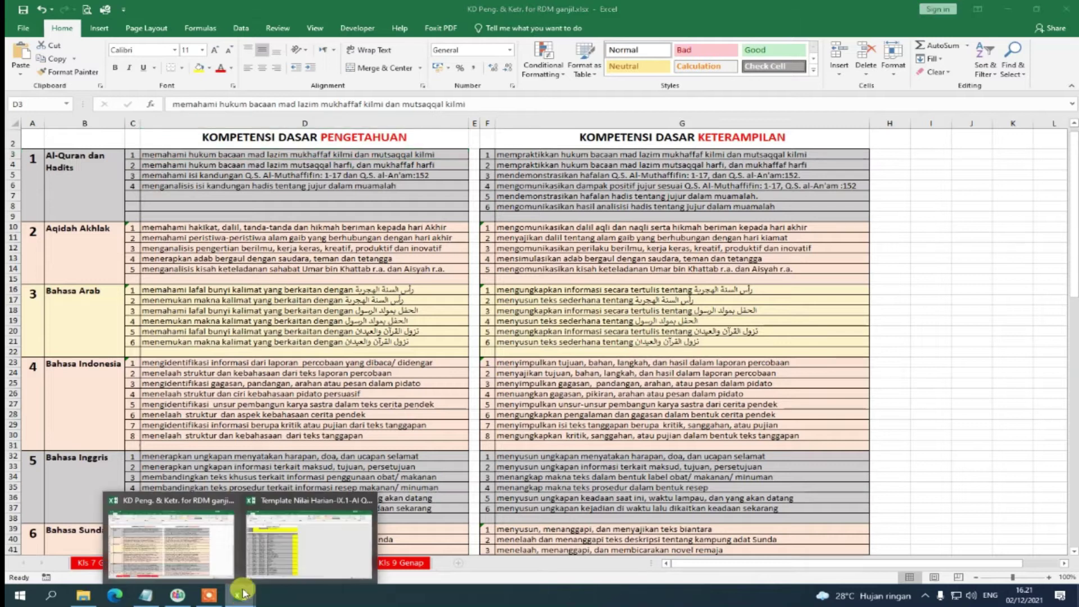
{"action": "left_click", "coordinate": [266, 548]}
{"action": "left_click", "coordinate": [121, 156]}
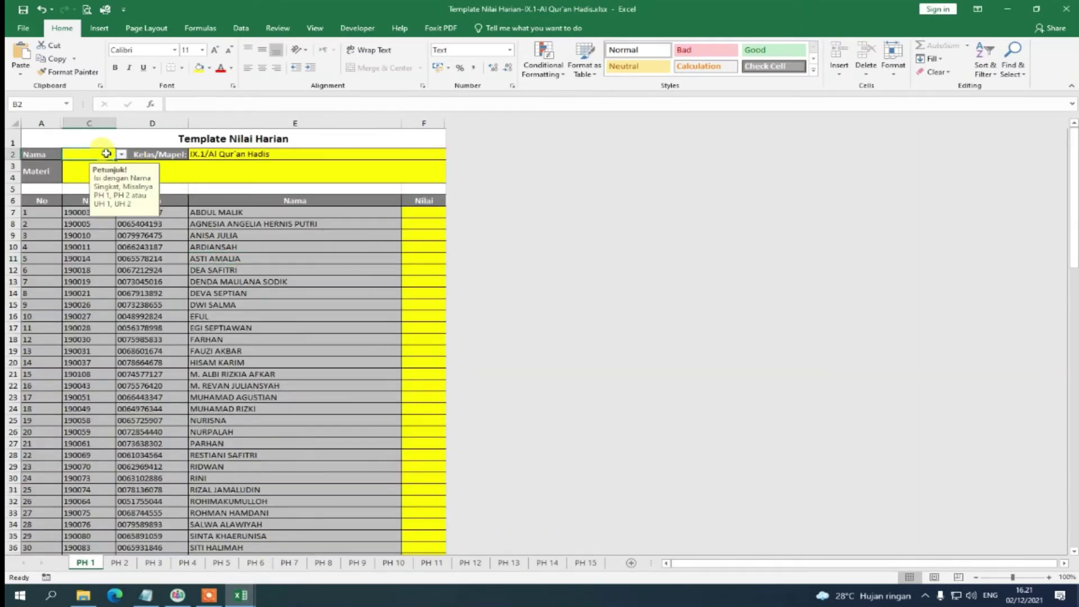
{"action": "left_click", "coordinate": [121, 155]}
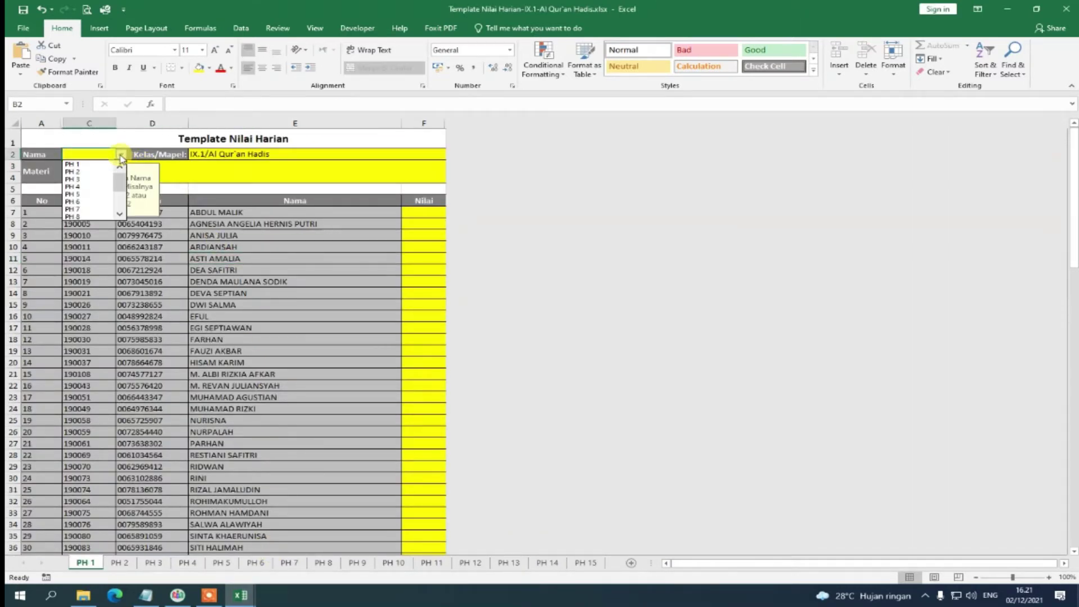
{"action": "left_click", "coordinate": [98, 166]}
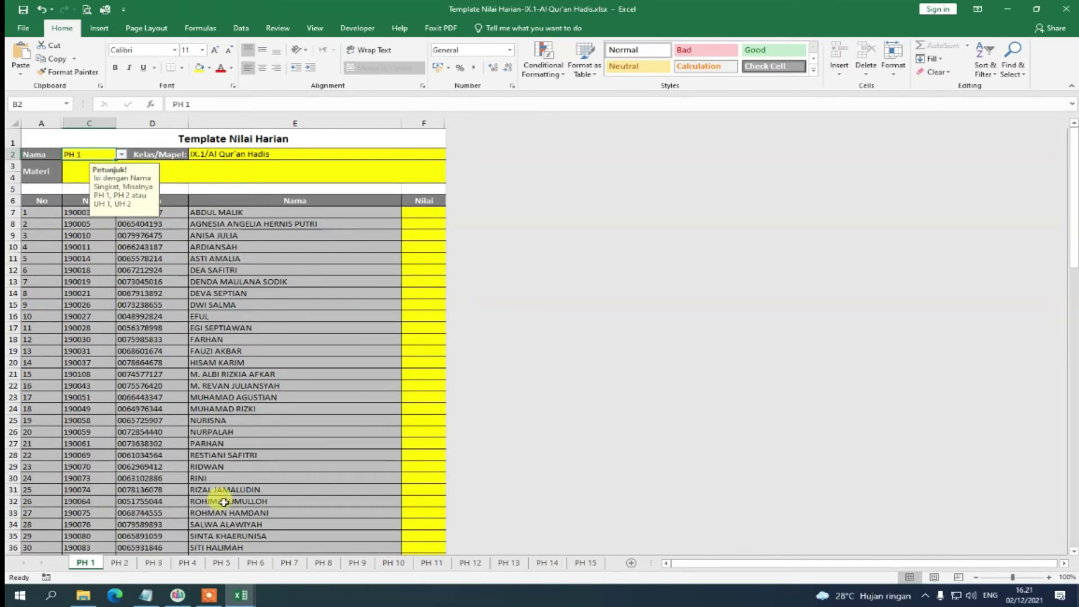
Copy the first Al-Quran dan Hadits knowledge competency from the KD workbook's Kls 9 Ganjil sheet into Materi on the template's PH 1 sheet.
{"action": "mouse_move", "coordinate": [240, 596]}
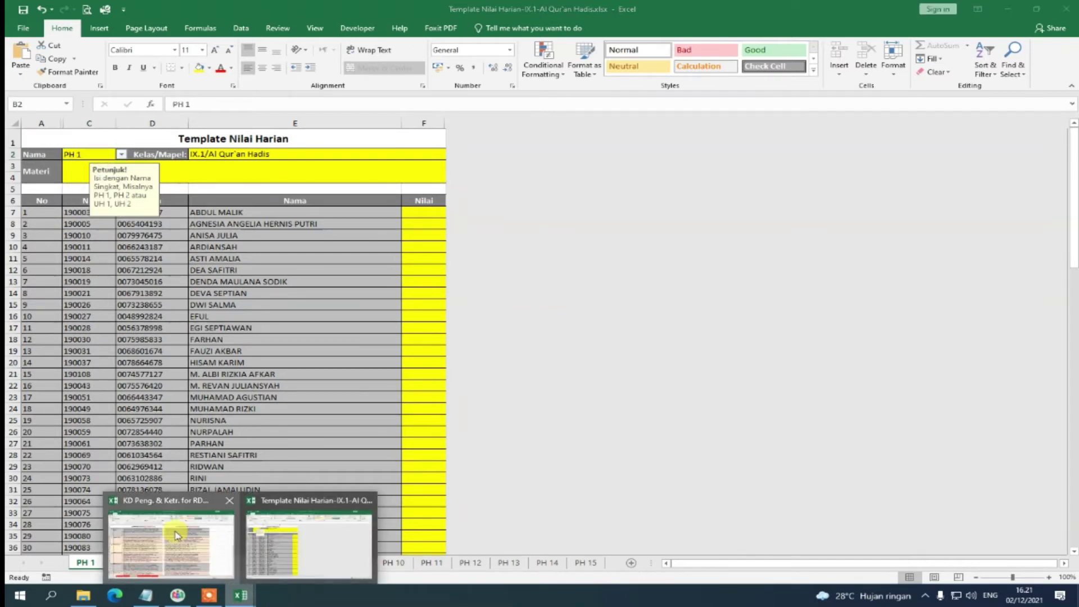
{"action": "left_click", "coordinate": [175, 556]}
{"action": "left_click_drag", "start_coordinate": [482, 104], "coordinate": [169, 90]}
{"action": "key", "text": "ctrl+c"}
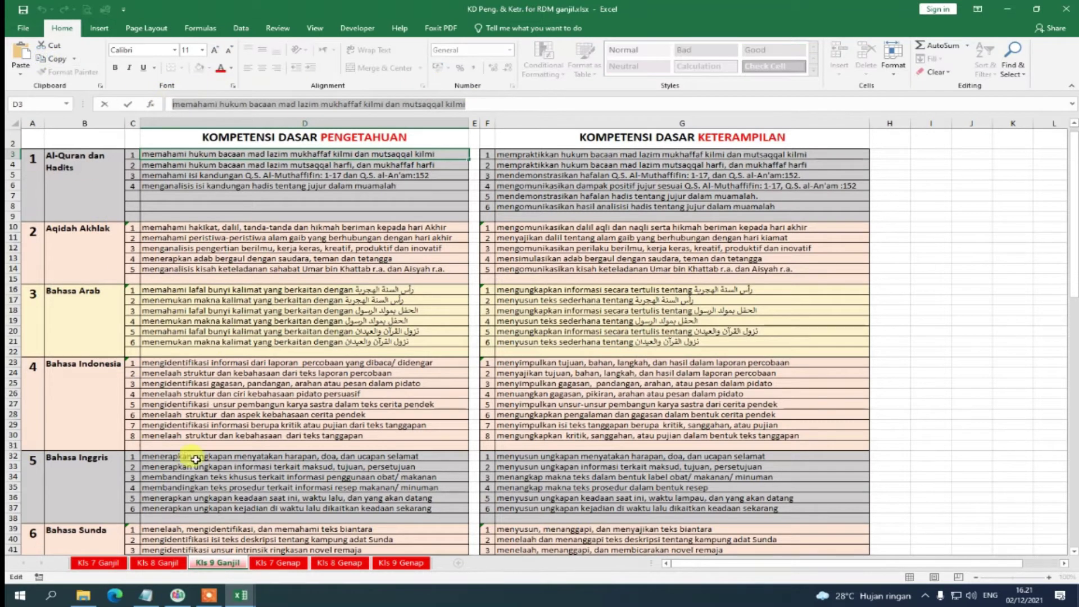
{"action": "left_click", "coordinate": [240, 596]}
{"action": "left_click", "coordinate": [282, 559]}
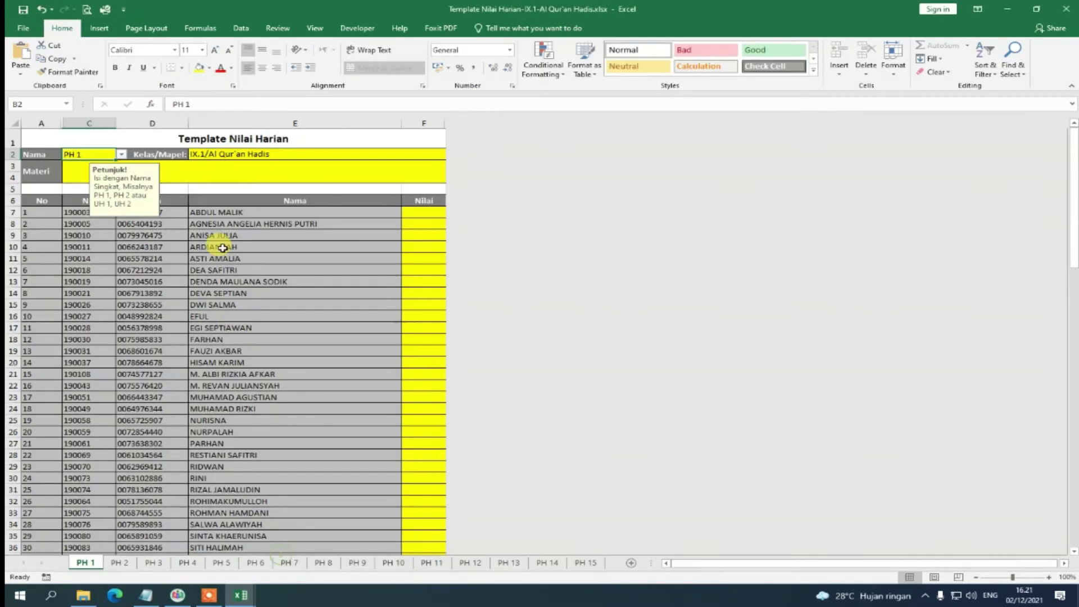
{"action": "left_click", "coordinate": [190, 177]}
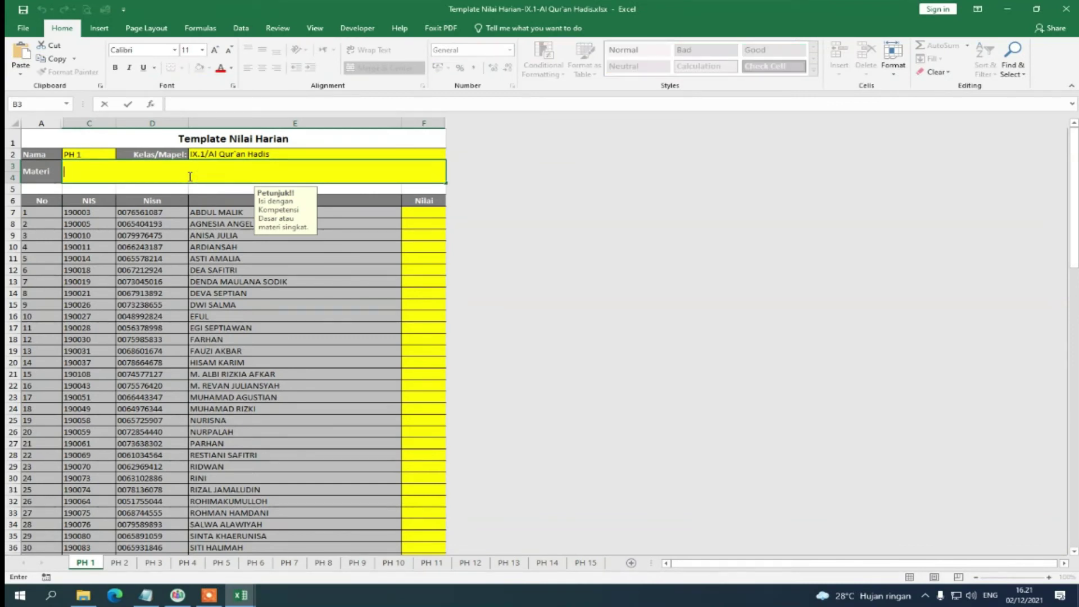
{"action": "key", "text": "ctrl+v"}
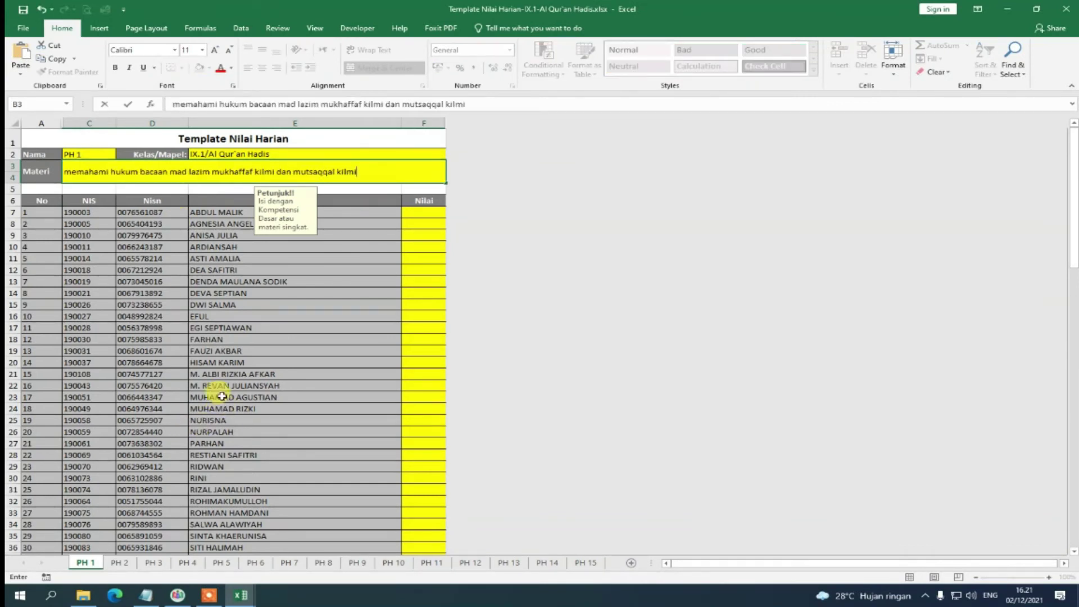
Copy the second Al-Quran dan Hadits knowledge competency from the KD workbook and return to the Template Nilai Harian workbook.
{"action": "mouse_move", "coordinate": [242, 595]}
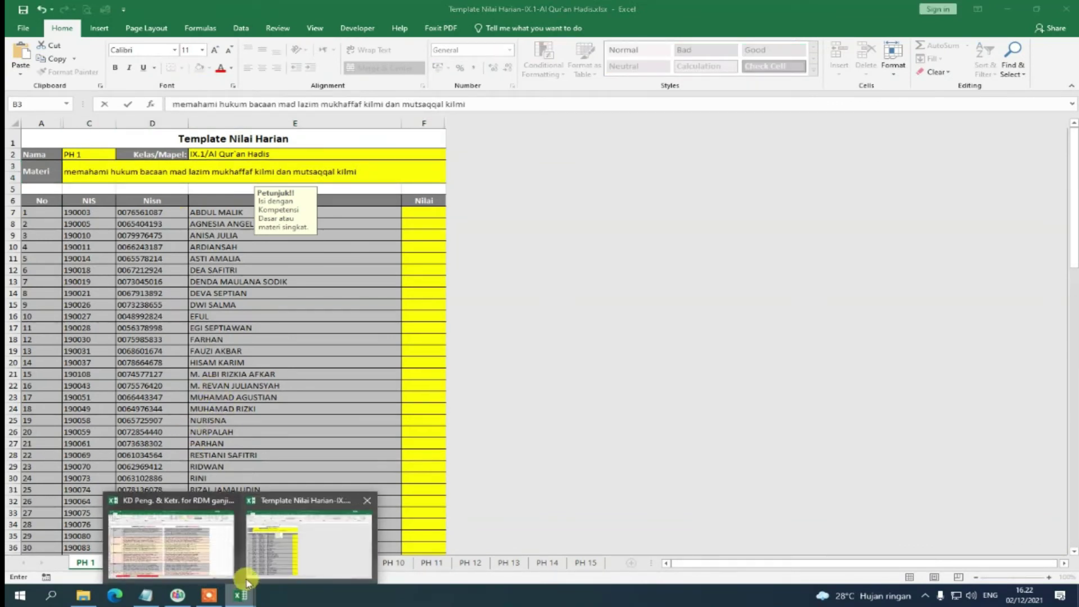
{"action": "left_click", "coordinate": [163, 543]}
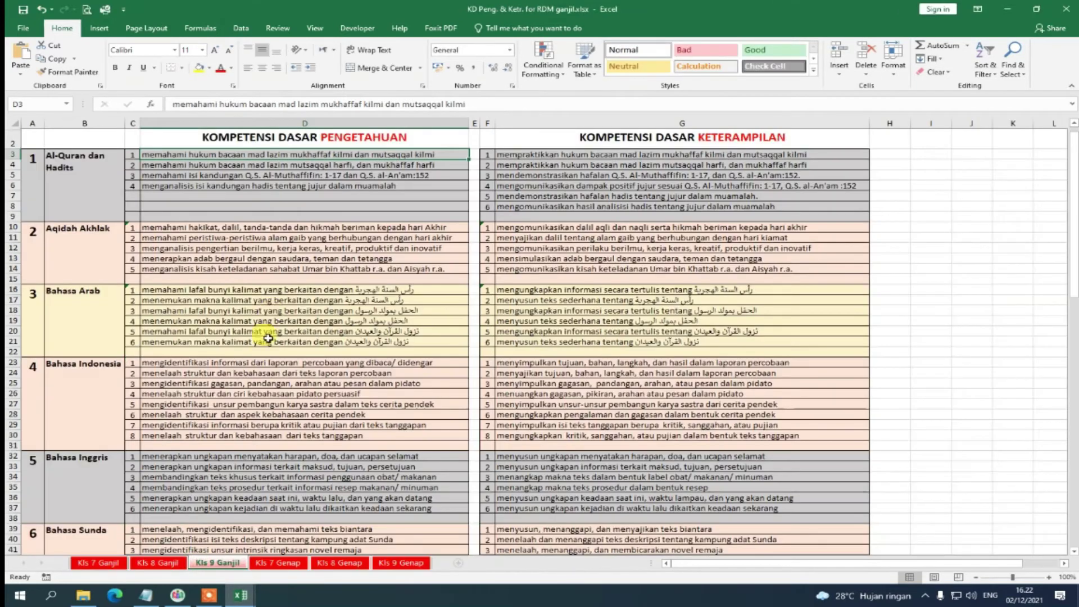
{"action": "left_click", "coordinate": [344, 164]}
{"action": "left_click_drag", "start_coordinate": [465, 104], "coordinate": [381, 104]}
{"action": "left_click_drag", "start_coordinate": [277, 103], "coordinate": [145, 105]}
{"action": "key", "text": "ctrl+c"}
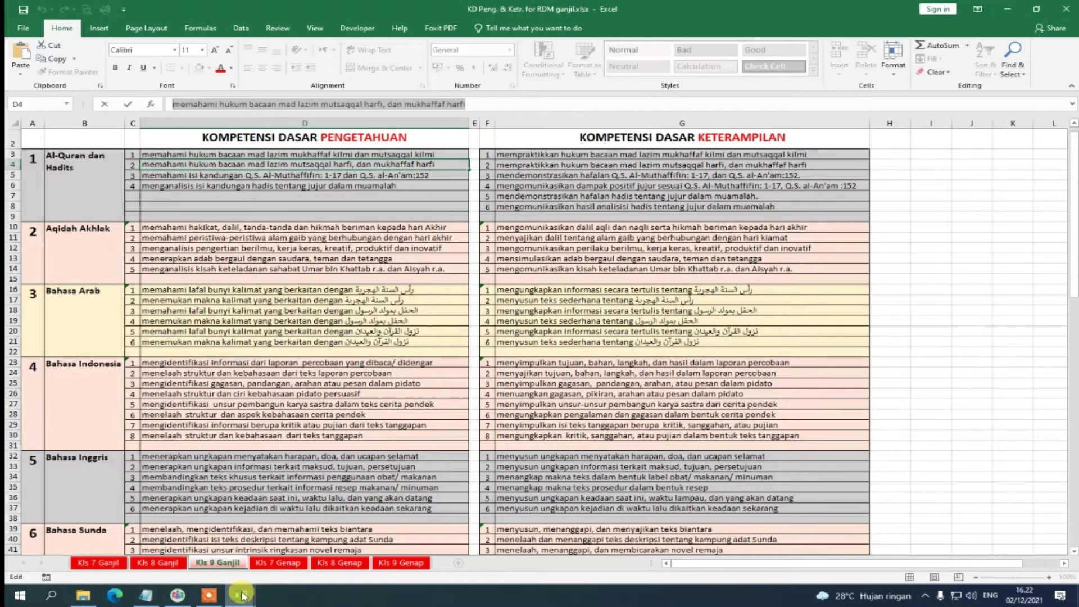
{"action": "mouse_move", "coordinate": [242, 595]}
{"action": "left_click", "coordinate": [277, 556]}
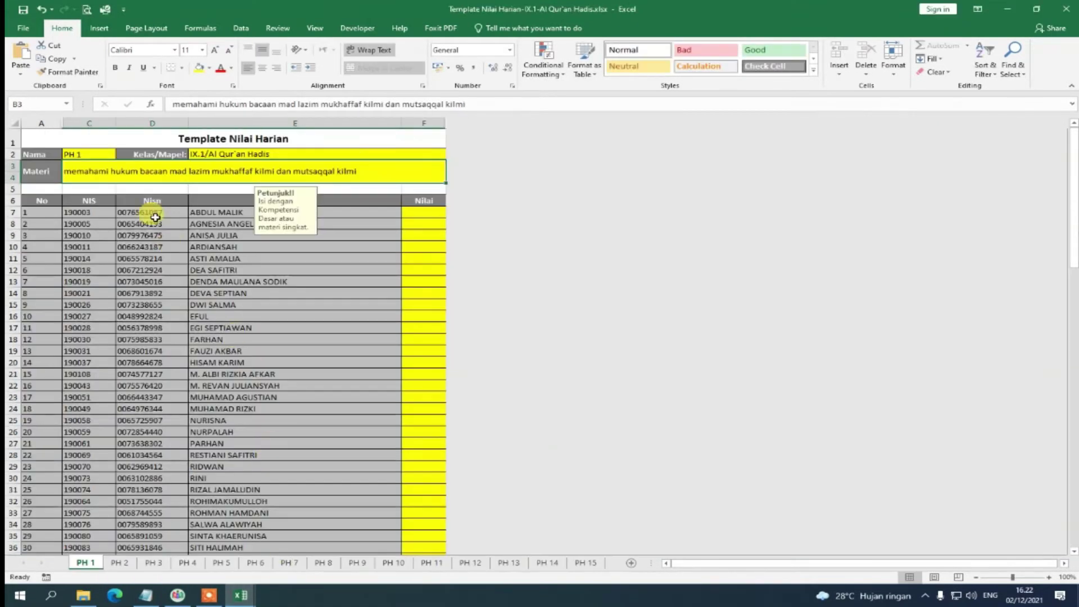
{"action": "left_click", "coordinate": [194, 386]}
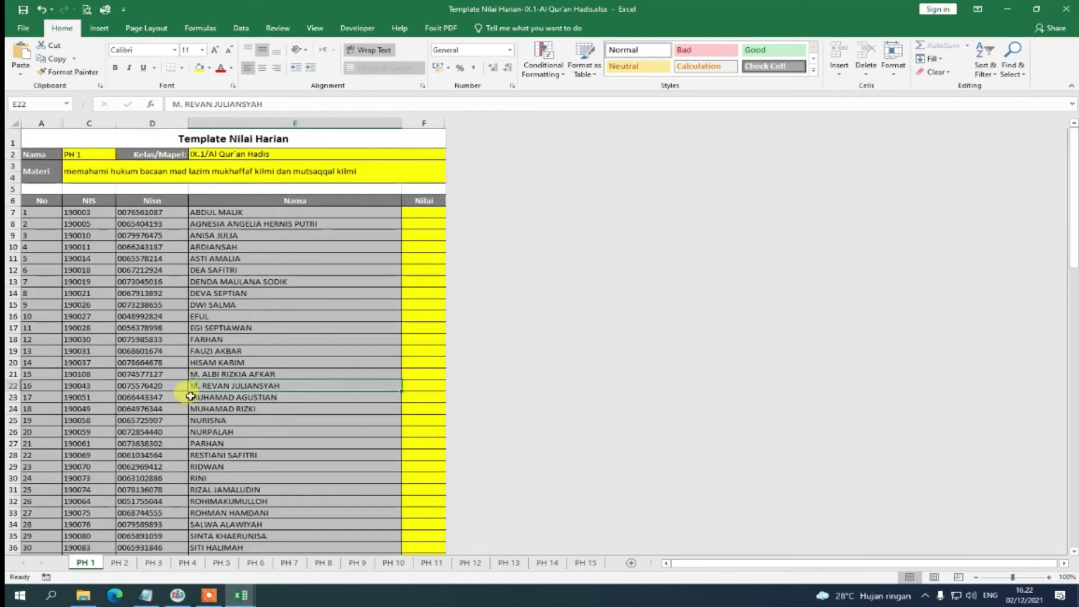
On the PH 2 sheet, choose PH 2 as Nama and paste "memahami hukum bacaan mad lazim mutsaqqal harfi, dan mukhaffaf harfi" into Materi.
{"action": "left_click", "coordinate": [120, 562]}
{"action": "left_click", "coordinate": [121, 154]}
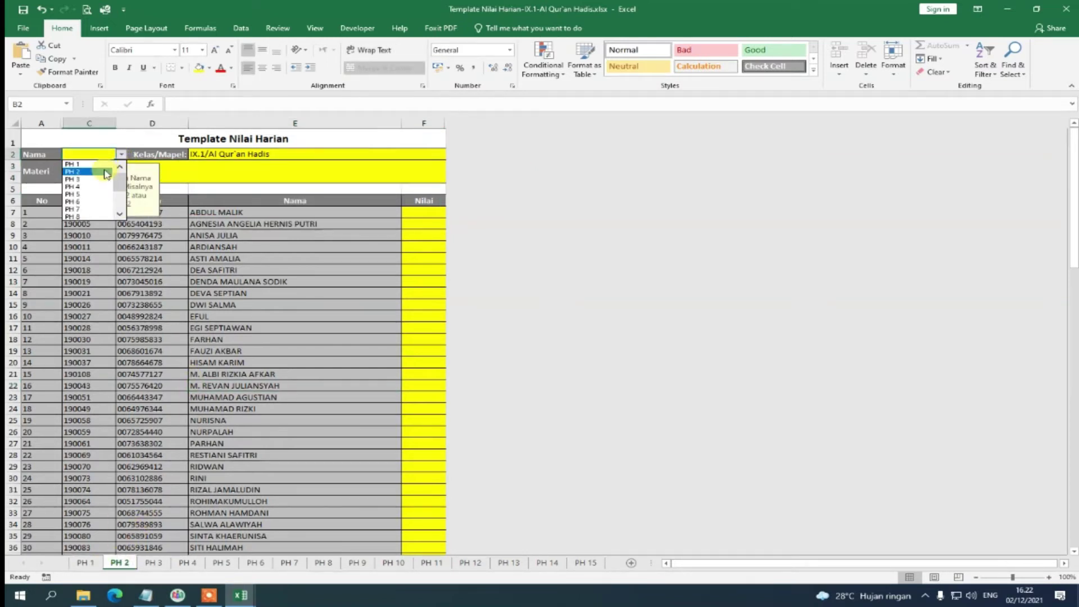
{"action": "left_click", "coordinate": [106, 171]}
{"action": "double_click", "coordinate": [79, 174]}
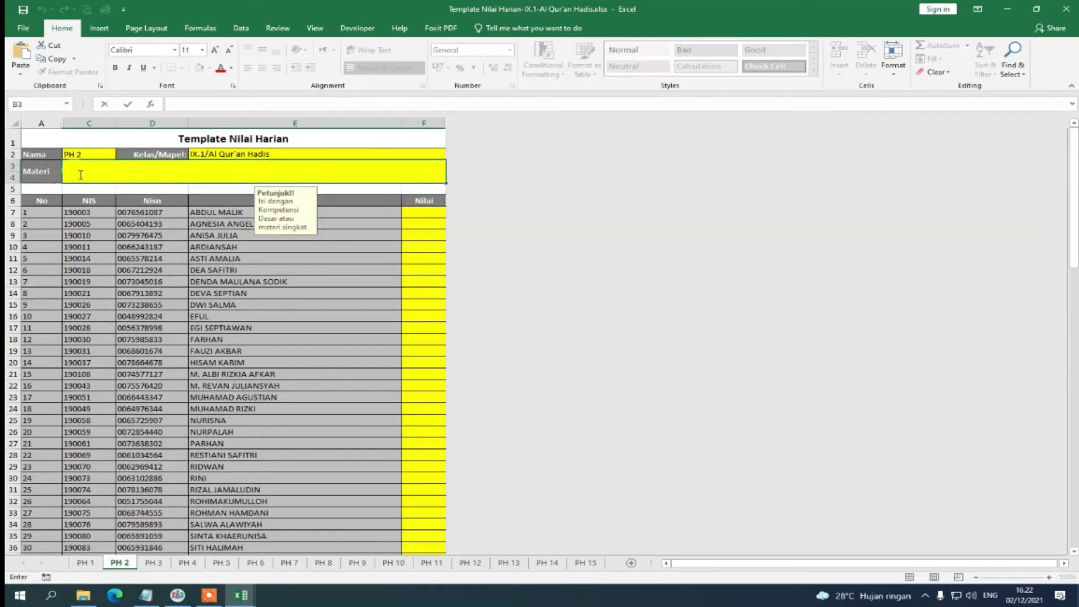
{"action": "key", "text": "ctrl+v"}
{"action": "left_click", "coordinate": [89, 235]}
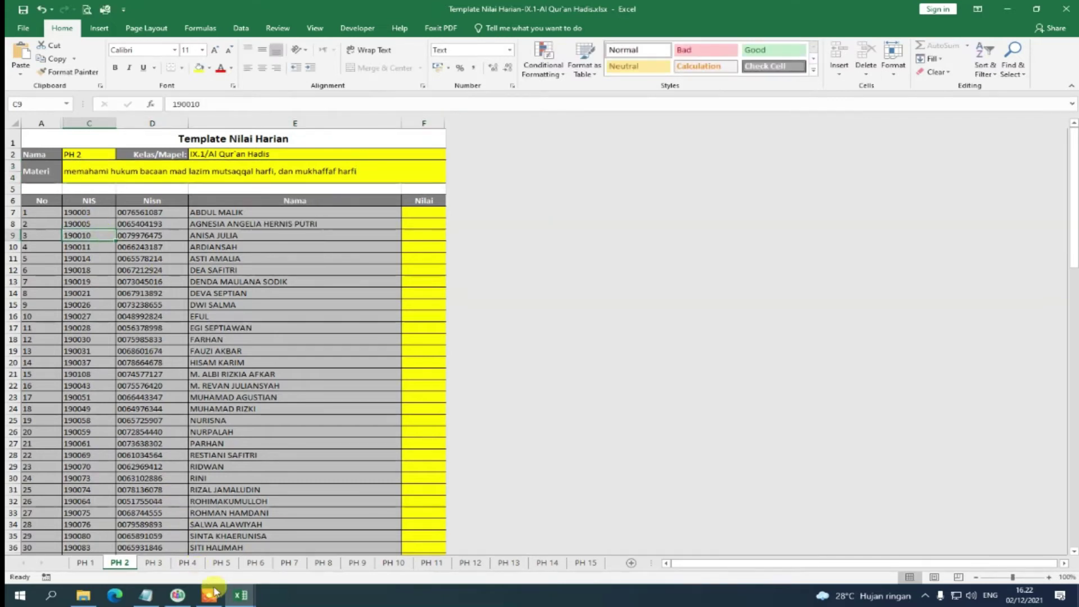
Copy the third Al-Quran dan Hadits knowledge competency from the Kls 9 Ganjil sheet of the KD workbook.
{"action": "mouse_move", "coordinate": [241, 590]}
{"action": "left_click", "coordinate": [202, 559]}
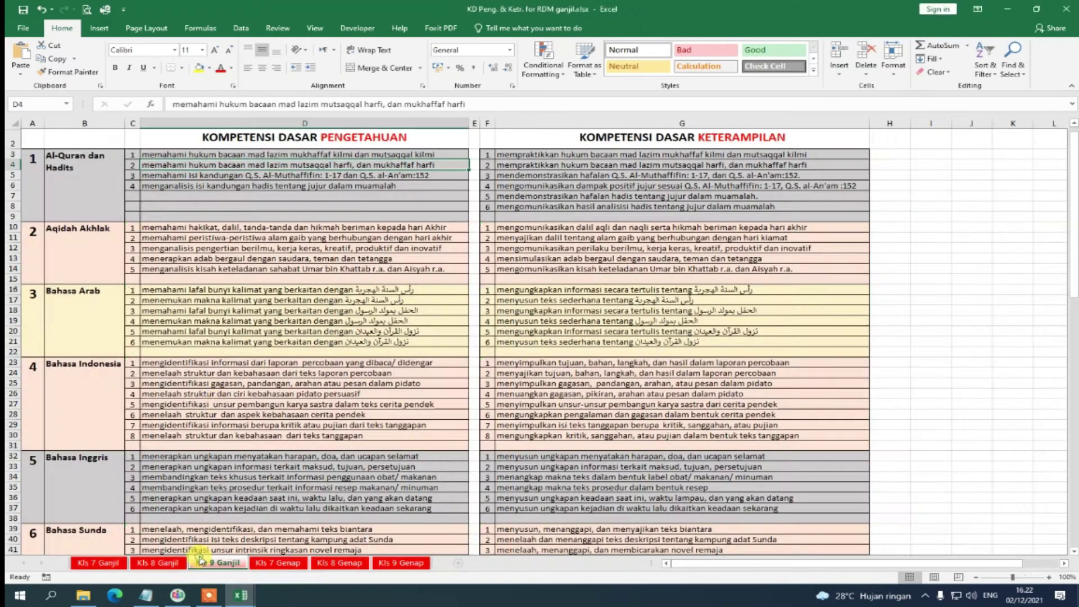
{"action": "left_click", "coordinate": [250, 175]}
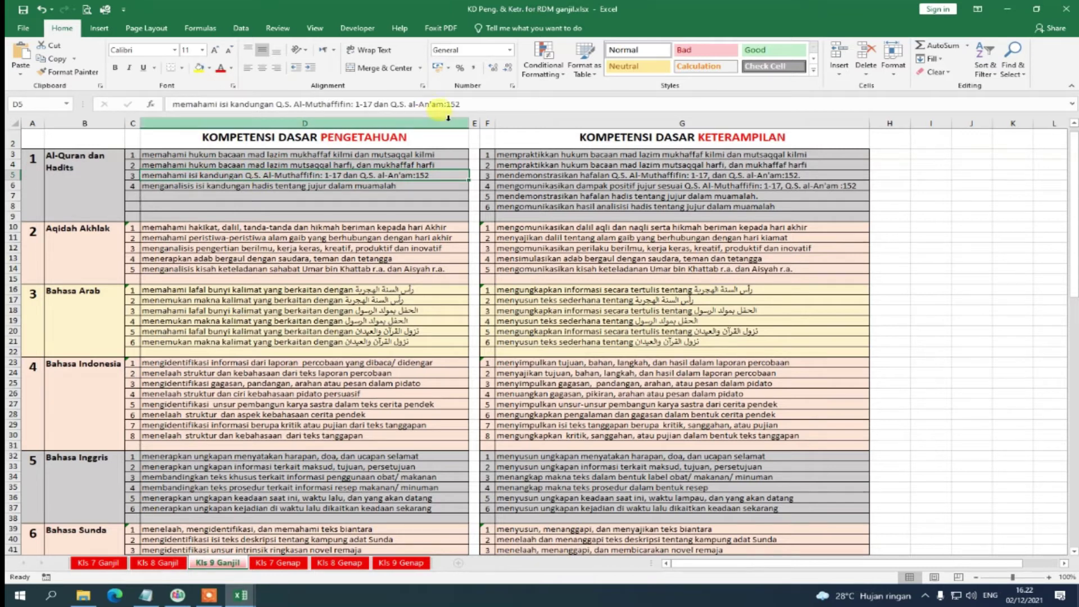
{"action": "left_click_drag", "start_coordinate": [475, 104], "coordinate": [108, 101]}
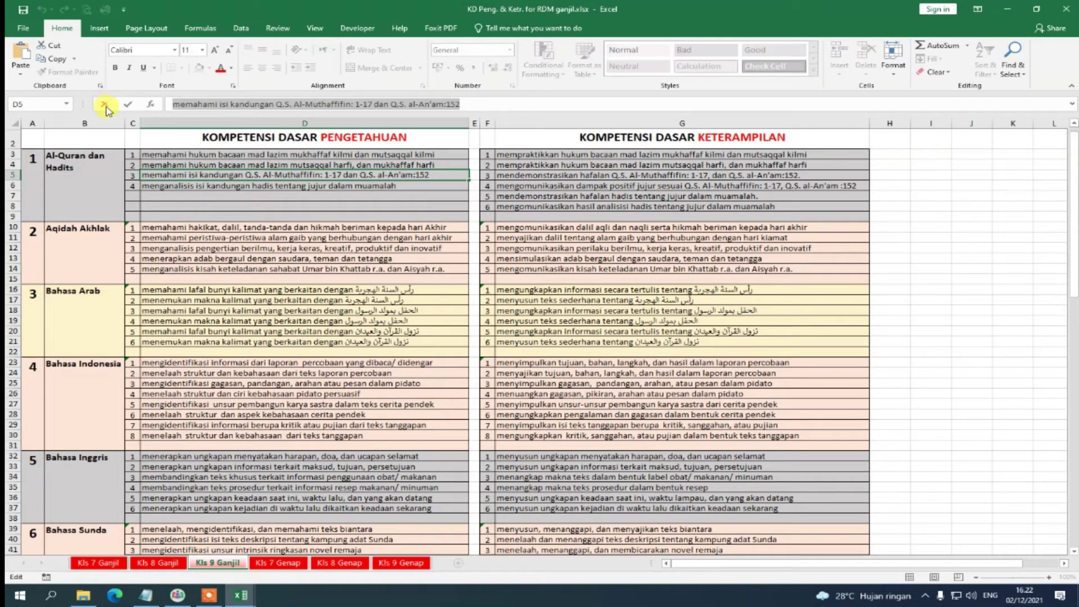
{"action": "key", "text": "ctrl+c"}
{"action": "key", "text": "Escape"}
On the template's PH 3 sheet, choose PH 3 as Nama and paste "memahami isi kandungan Q.S. Al-Muthaffifin: 1-17 dan Q.S. al-An'am:152" into Materi.
{"action": "mouse_move", "coordinate": [241, 594]}
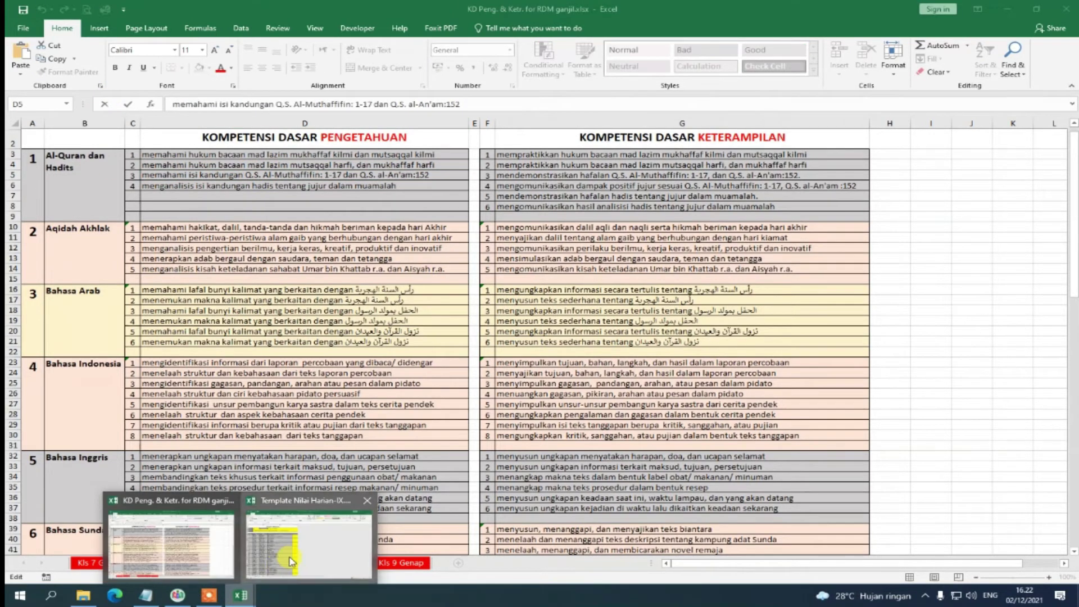
{"action": "left_click", "coordinate": [315, 539]}
{"action": "left_click", "coordinate": [154, 562]}
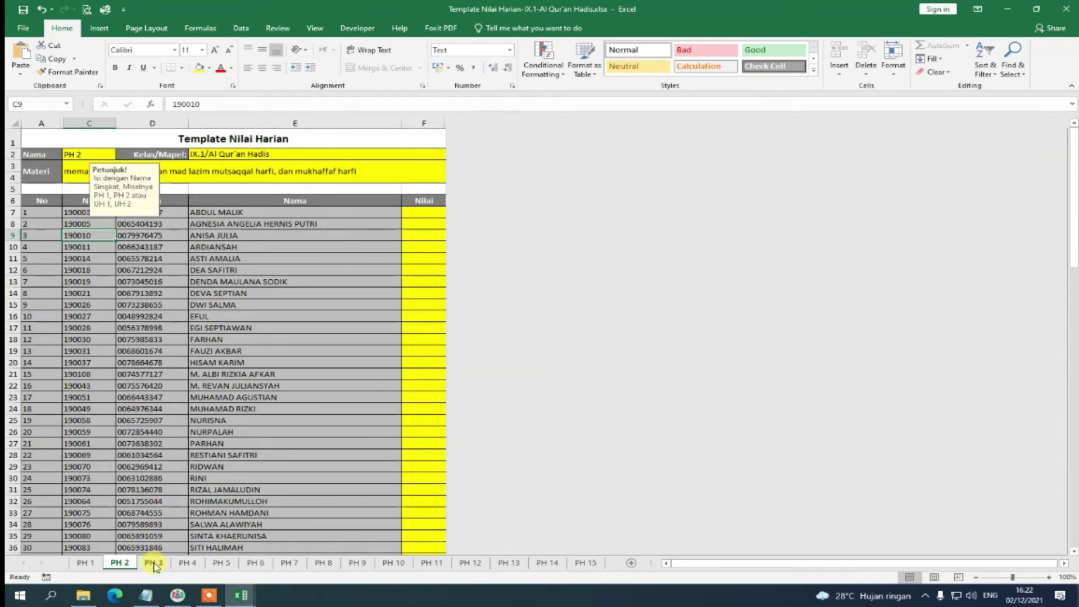
{"action": "left_click", "coordinate": [122, 154]}
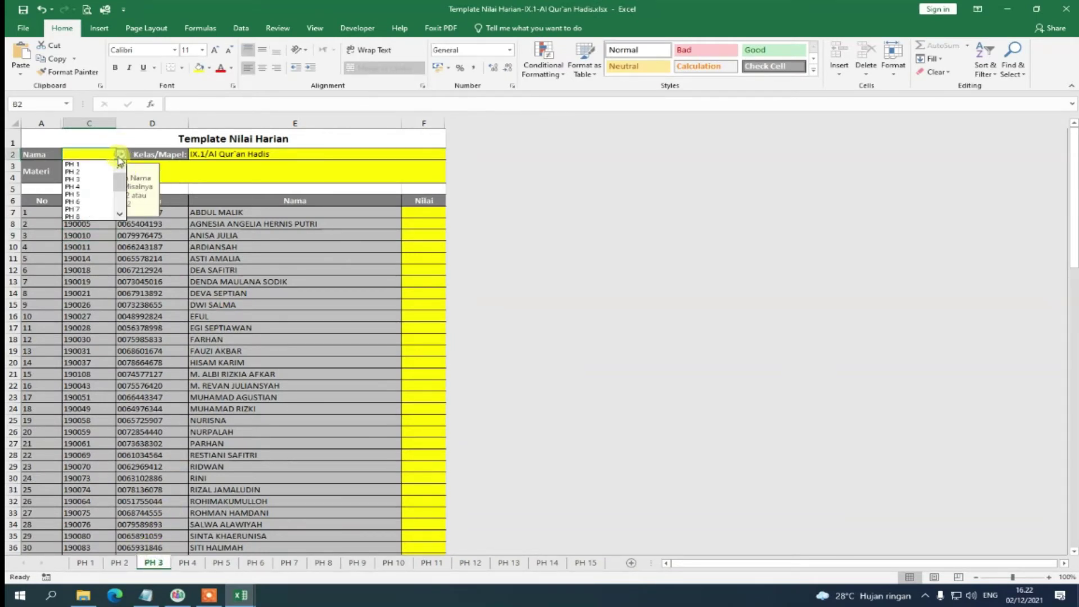
{"action": "left_click", "coordinate": [99, 183]}
{"action": "left_click", "coordinate": [70, 176]}
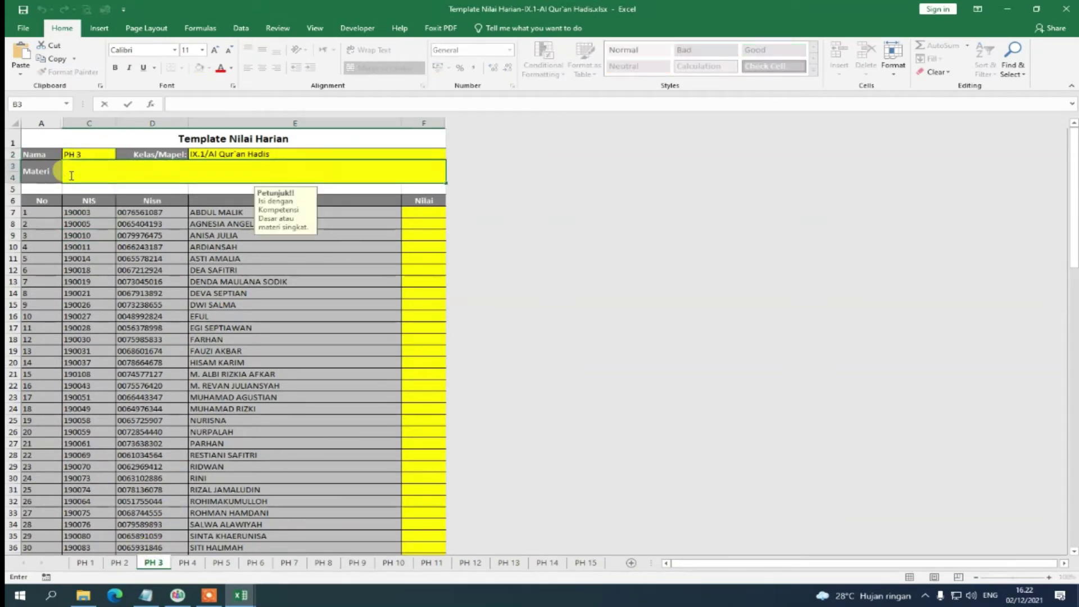
{"action": "key", "text": "ctrl+v"}
{"action": "left_click", "coordinate": [105, 216]}
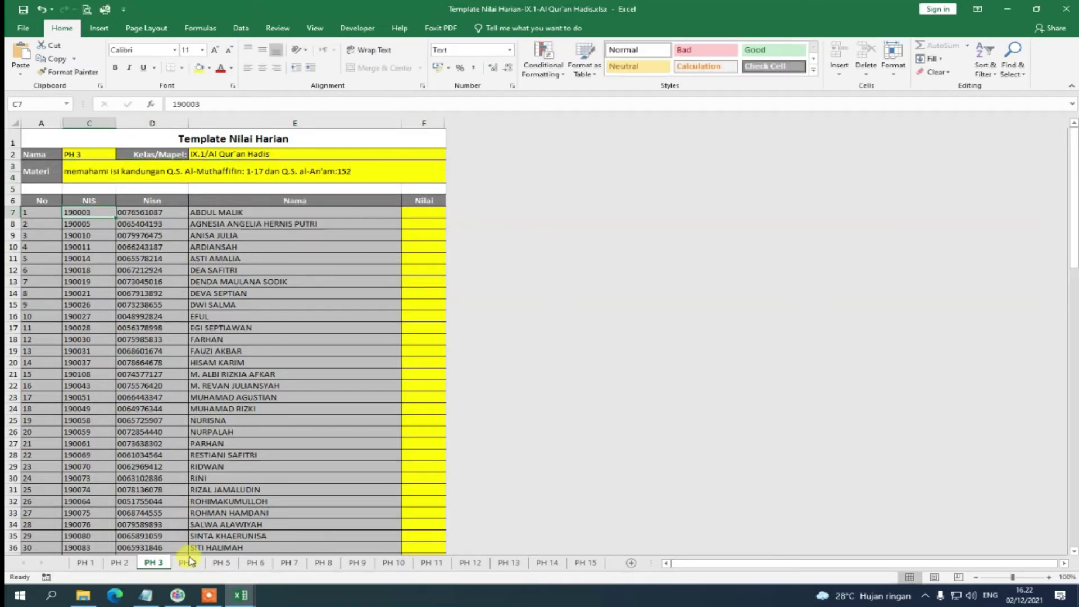
Open the template's PH 4 sheet, and copy the fourth Al-Quran dan Hadits knowledge competency from the KD workbook.
{"action": "left_click", "coordinate": [188, 562]}
{"action": "mouse_move", "coordinate": [234, 599]}
{"action": "left_click", "coordinate": [169, 553]}
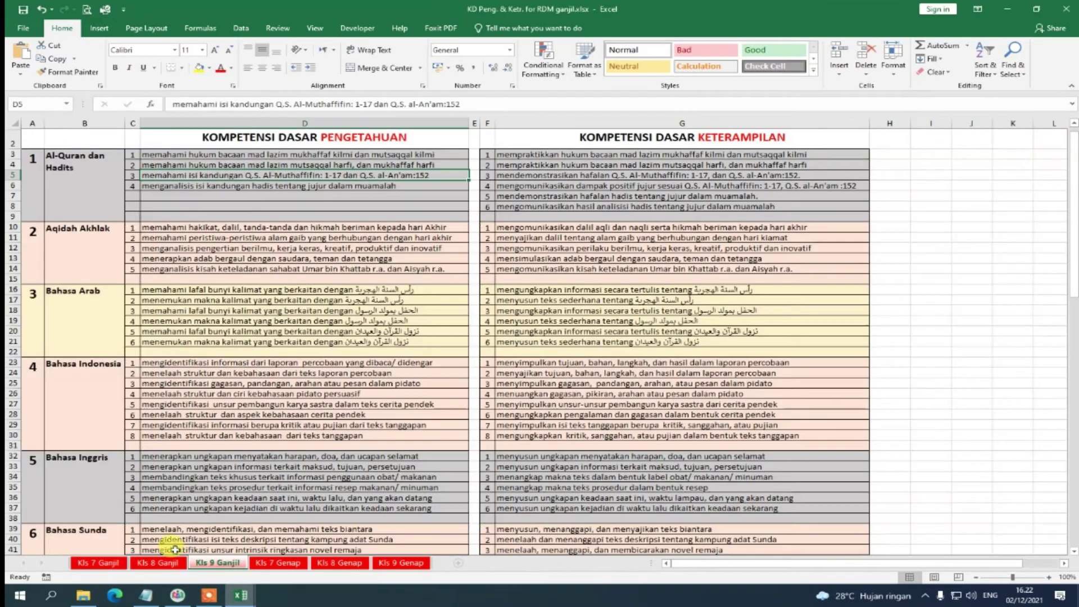
{"action": "left_click", "coordinate": [293, 189]}
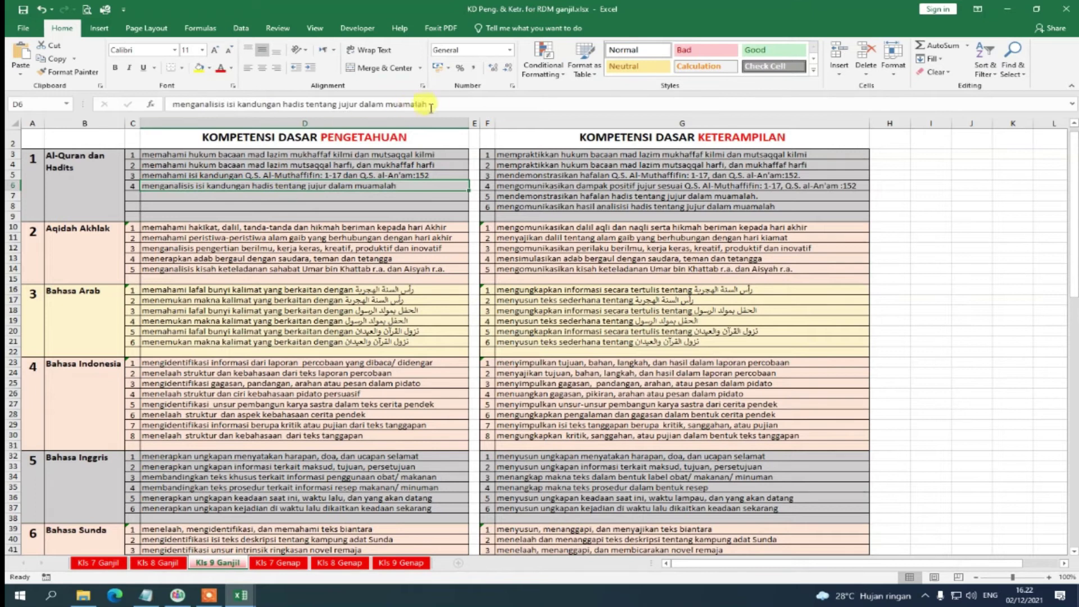
{"action": "left_click_drag", "start_coordinate": [441, 104], "coordinate": [157, 102]}
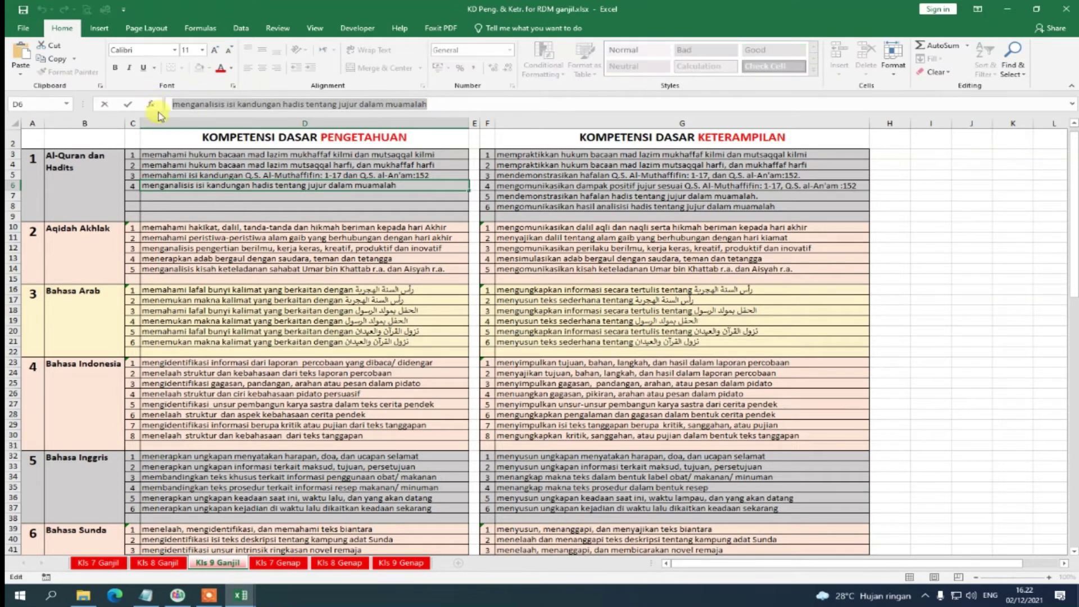
{"action": "left_click", "coordinate": [237, 599]}
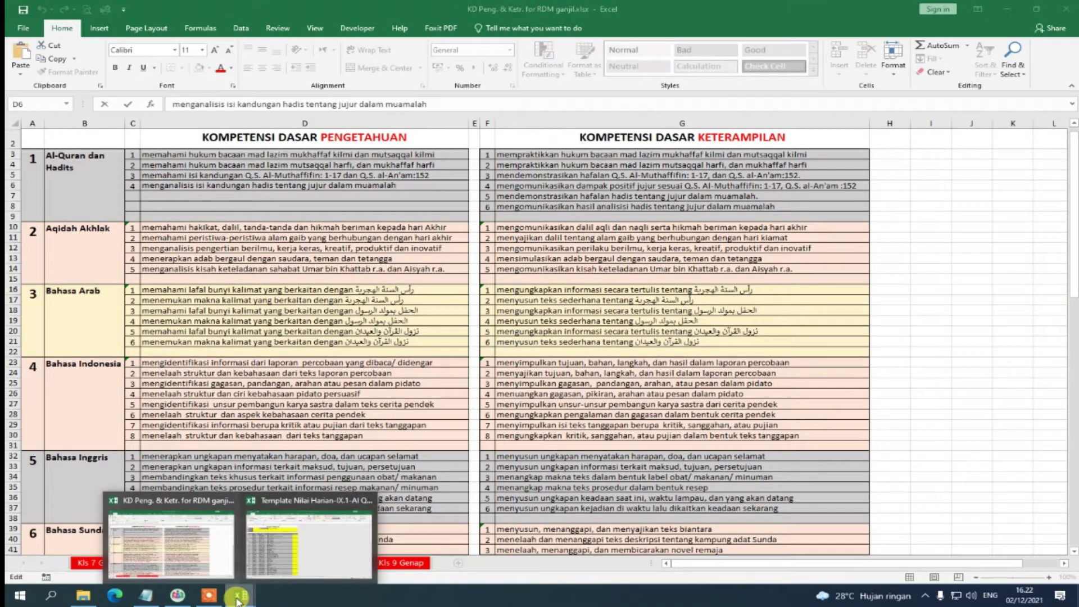
{"action": "left_click", "coordinate": [179, 553]}
On the template's PH 4 sheet, choose PH 4 as Nama and paste "menganalisis isi kandungan hadis tentang jujur dalam muamalah" into Materi.
{"action": "mouse_move", "coordinate": [237, 583]}
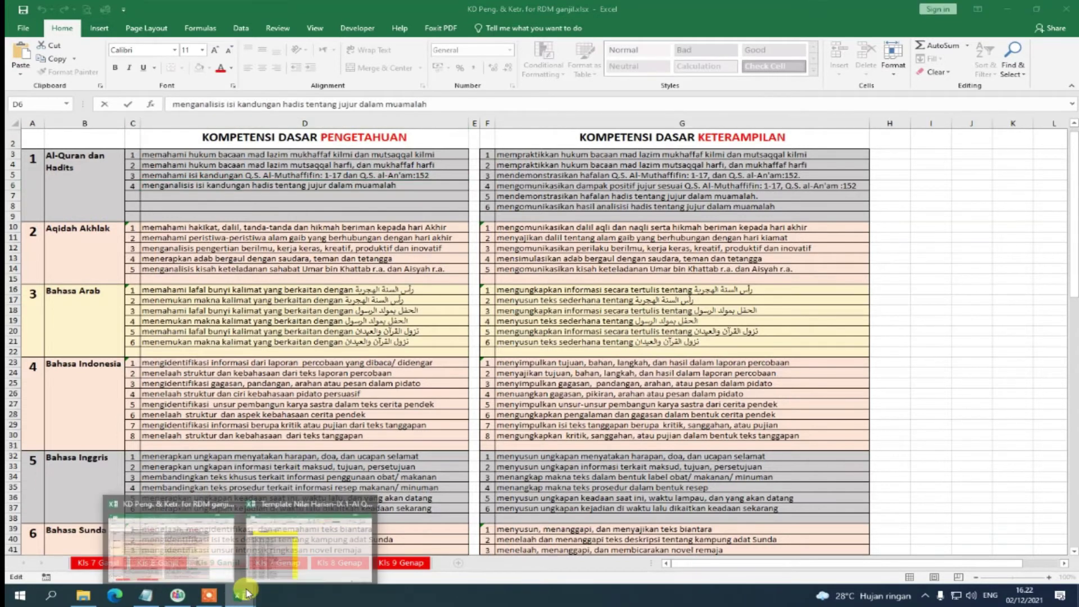
{"action": "left_click", "coordinate": [284, 494]}
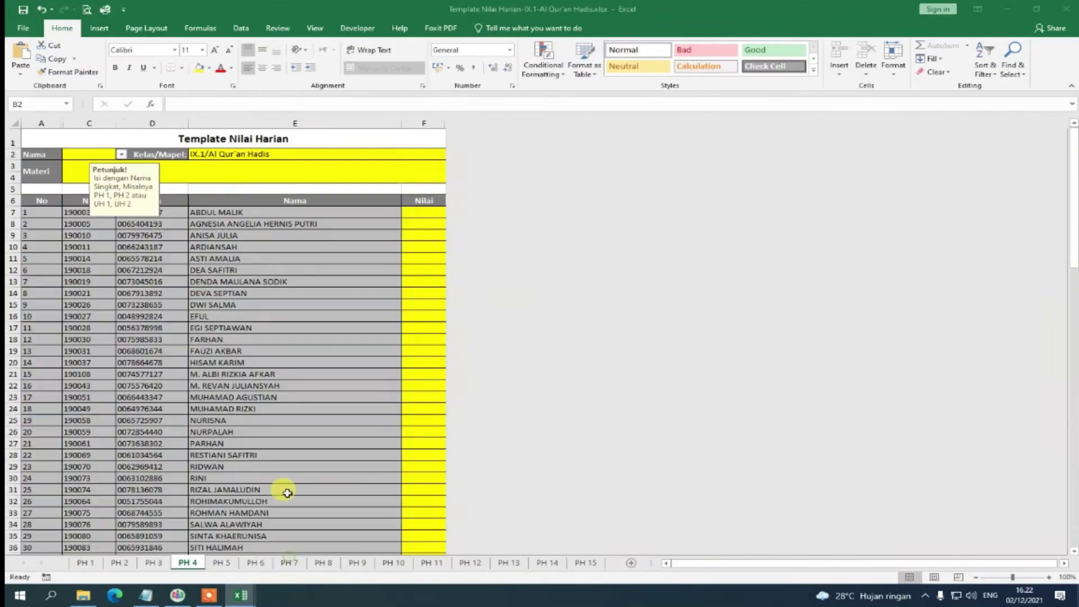
{"action": "left_click", "coordinate": [122, 154]}
{"action": "left_click", "coordinate": [85, 186]}
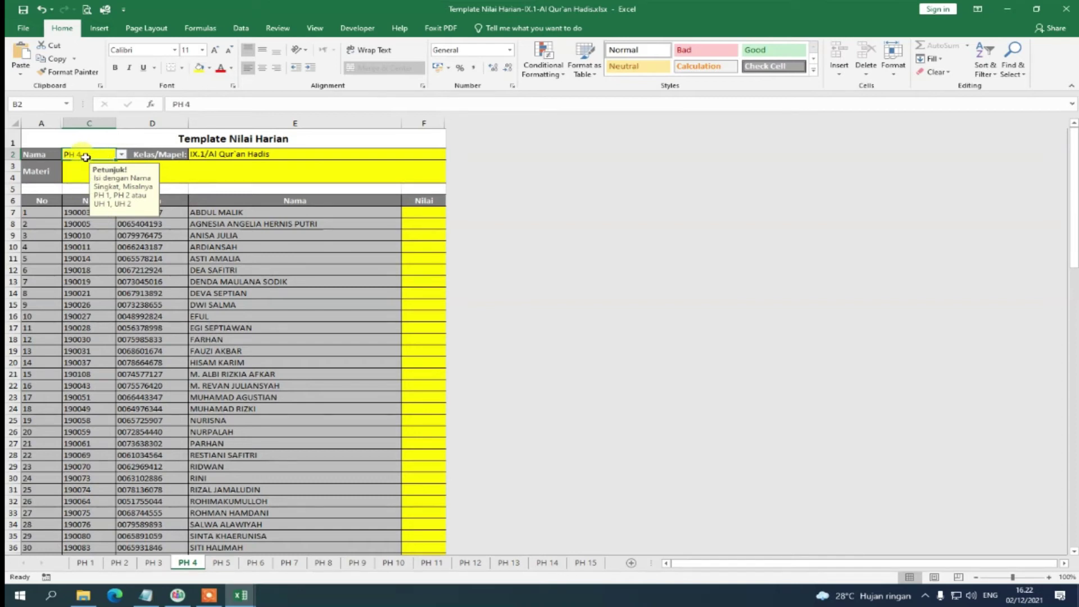
{"action": "left_click", "coordinate": [77, 174]}
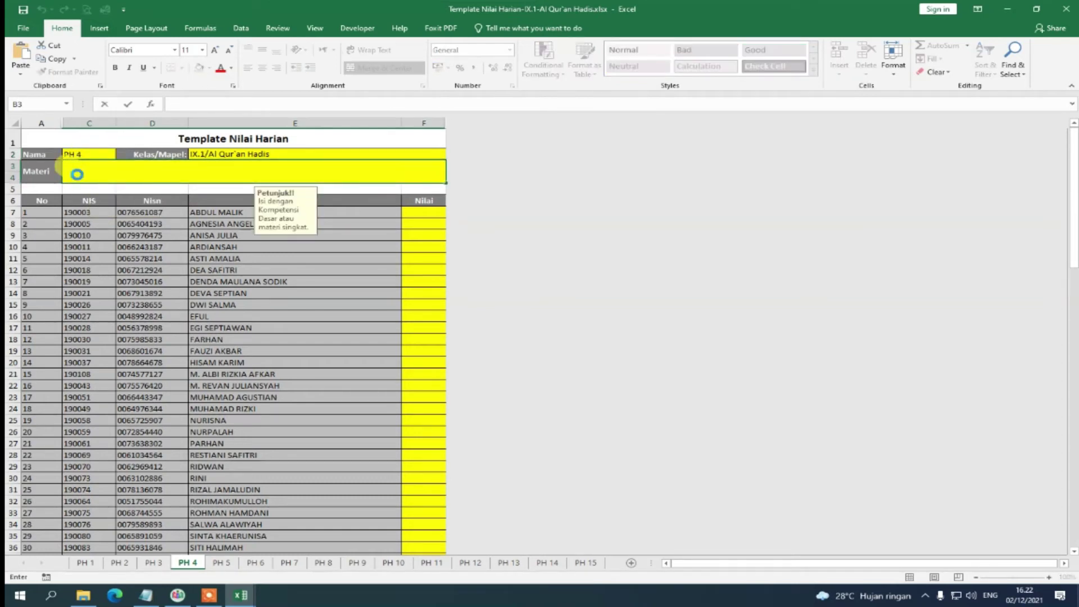
{"action": "key", "text": "ctrl+v"}
{"action": "left_click", "coordinate": [165, 246]}
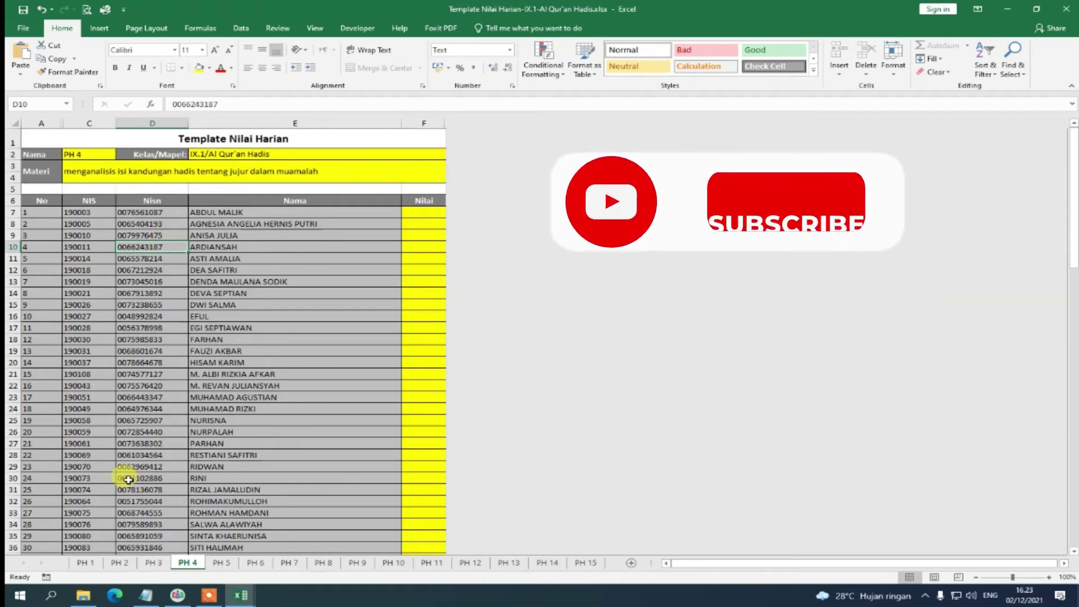
On the PH 1 sheet, enter 70 as the first student's Nilai and fill it down for all students.
{"action": "left_click", "coordinate": [85, 563]}
{"action": "left_click", "coordinate": [424, 304]}
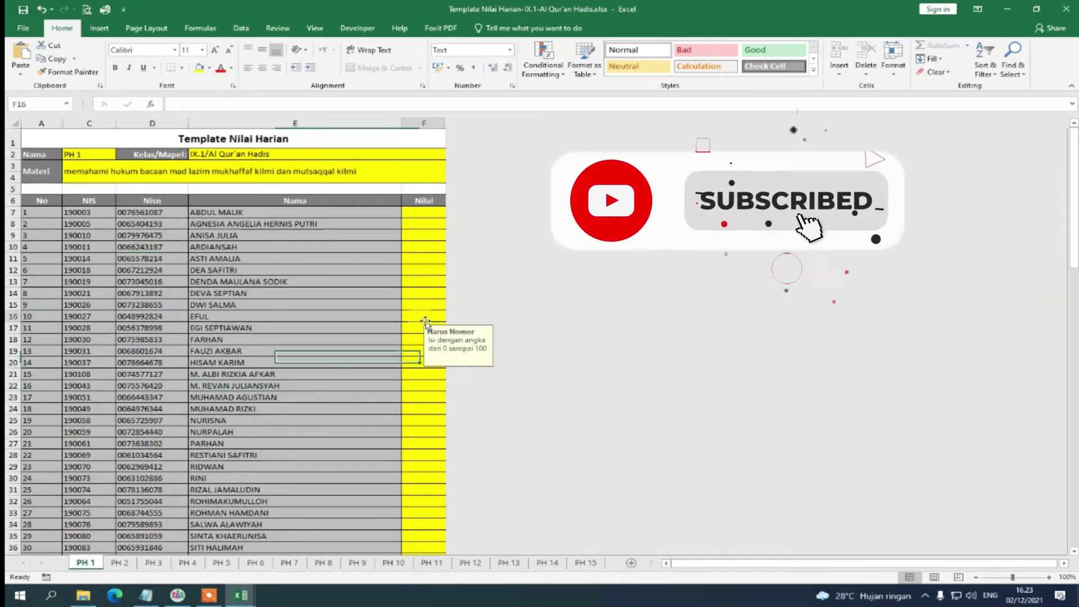
{"action": "left_click", "coordinate": [424, 247]}
{"action": "left_click", "coordinate": [429, 214]}
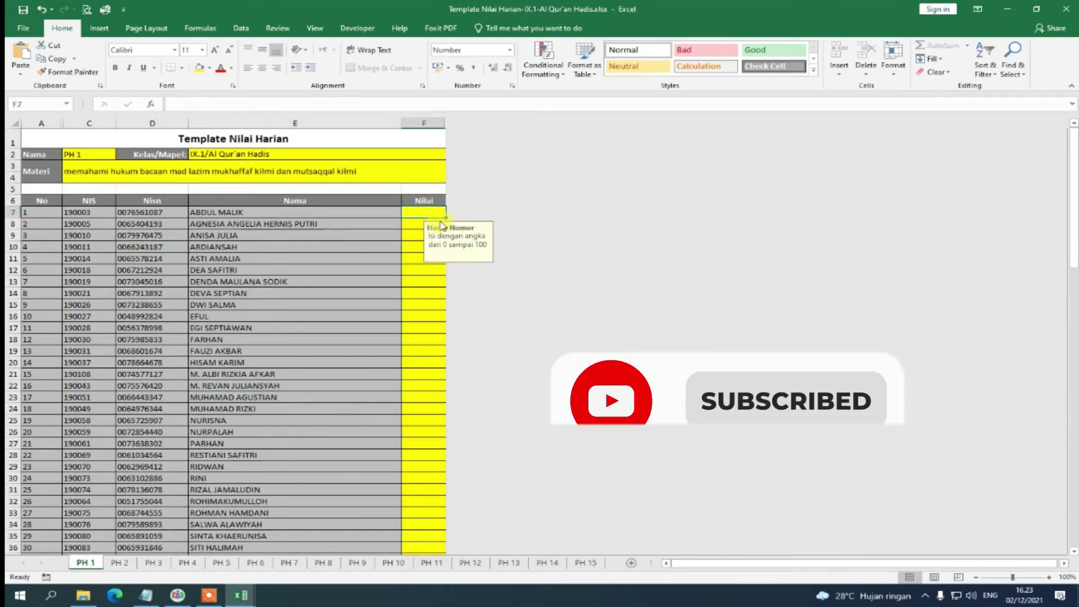
{"action": "type", "text": "70"}
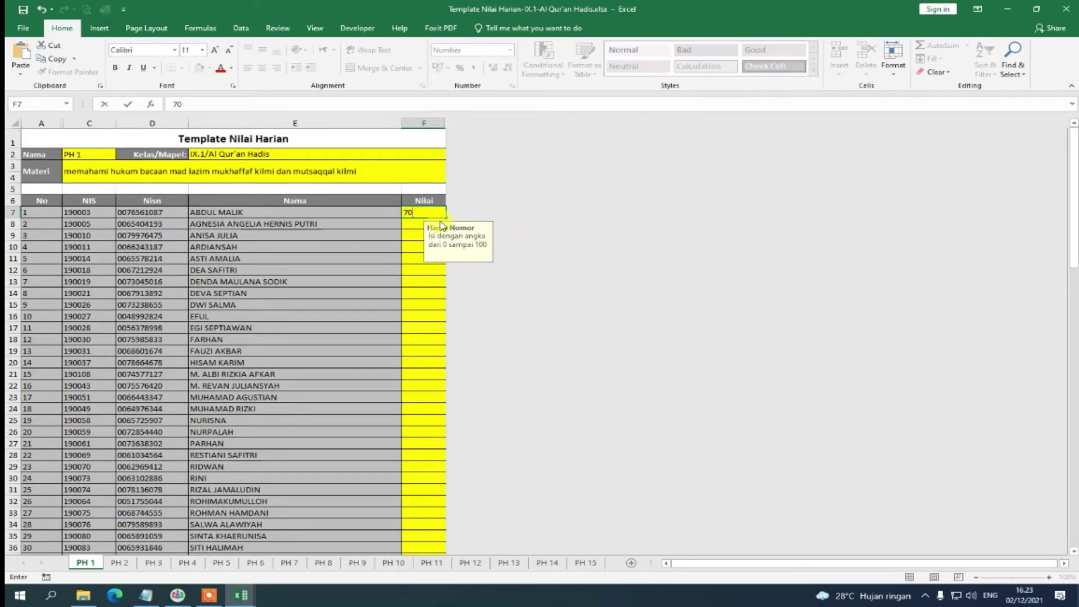
{"action": "key", "text": "Return"}
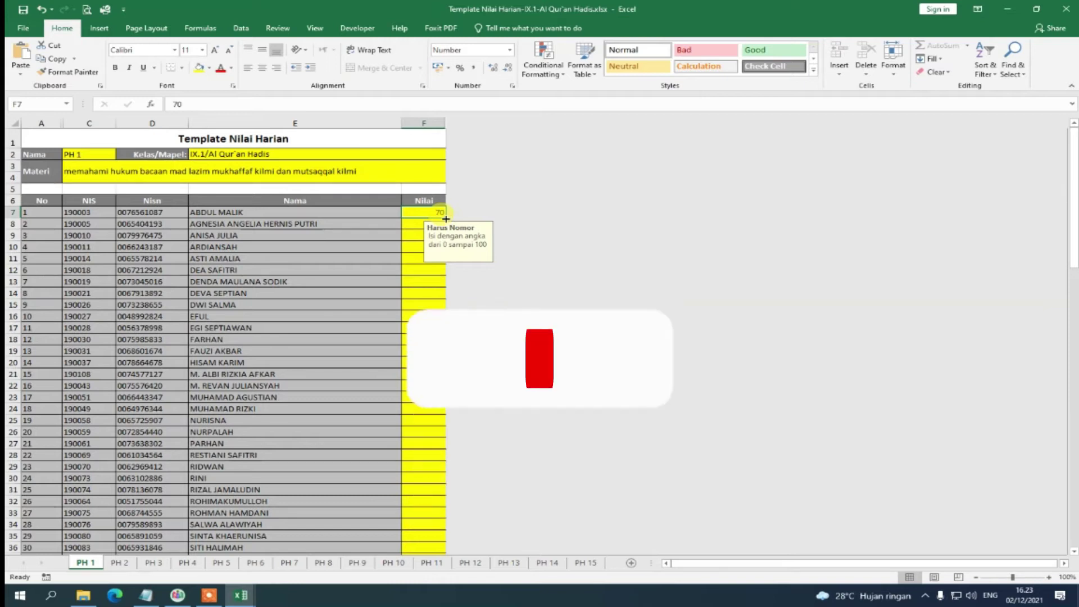
{"action": "double_click", "coordinate": [446, 219]}
On the PH 1 sheet, set Nilai to 85 for No 22, 78 for No 18 and 75 for No 14.
{"action": "left_click", "coordinate": [430, 452]}
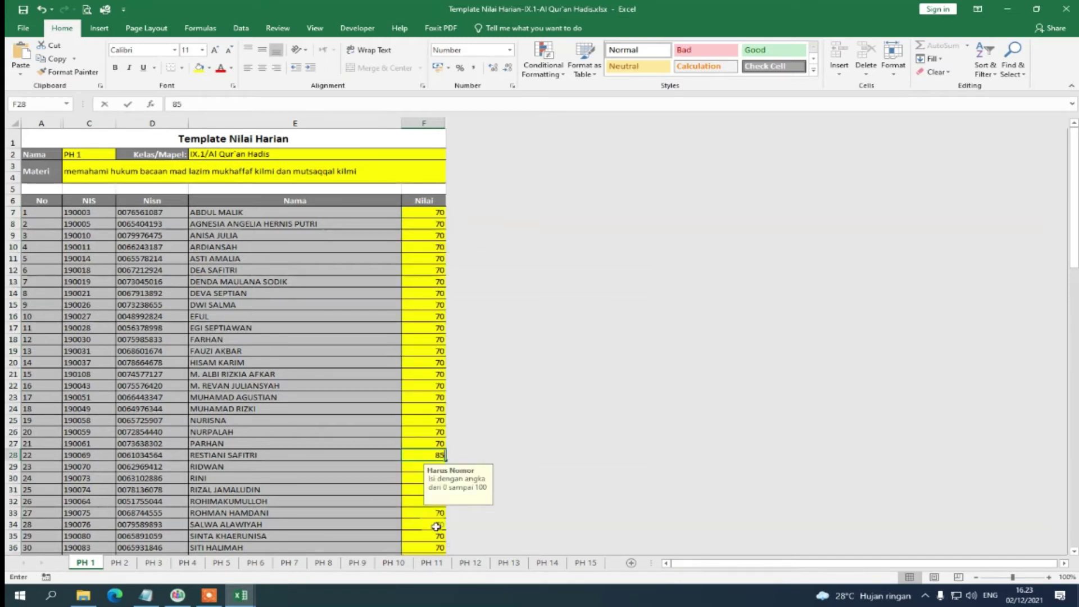
{"action": "left_click", "coordinate": [428, 408]}
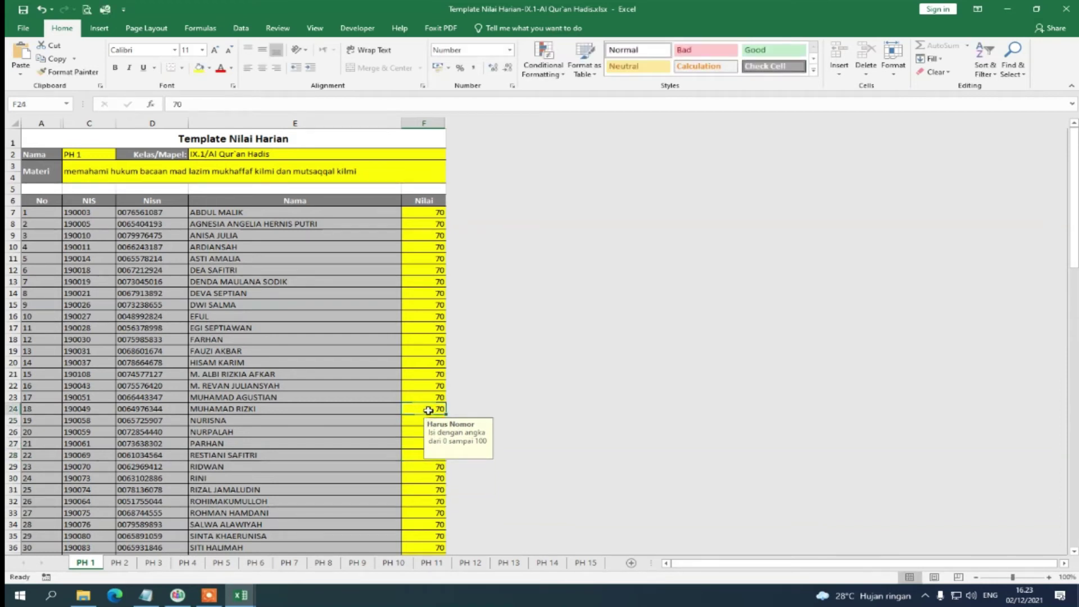
{"action": "type", "text": "70"}
{"action": "left_click", "coordinate": [433, 363]}
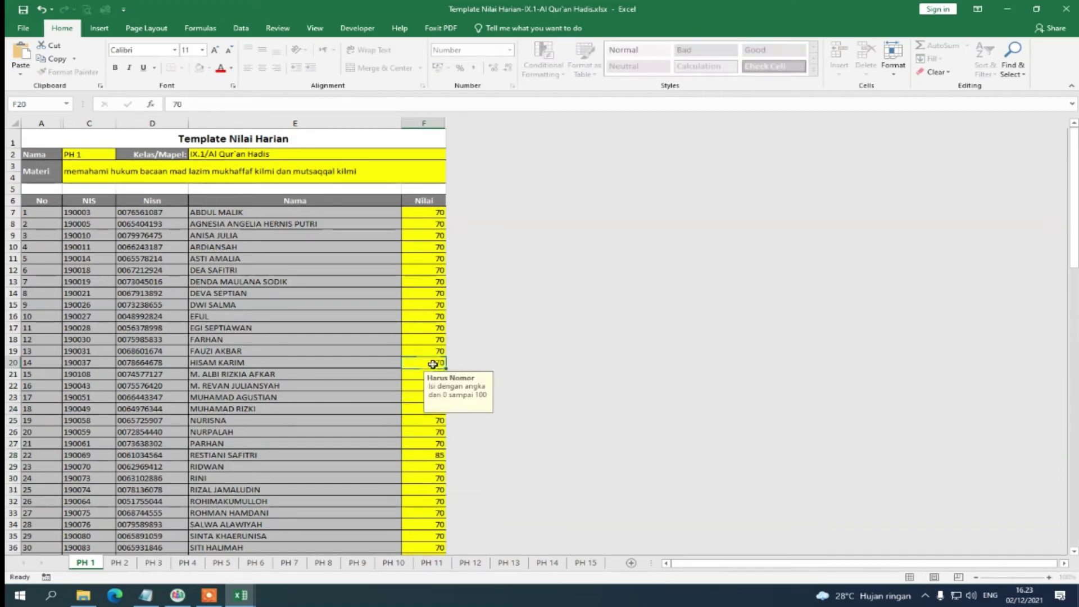
{"action": "type", "text": "75"}
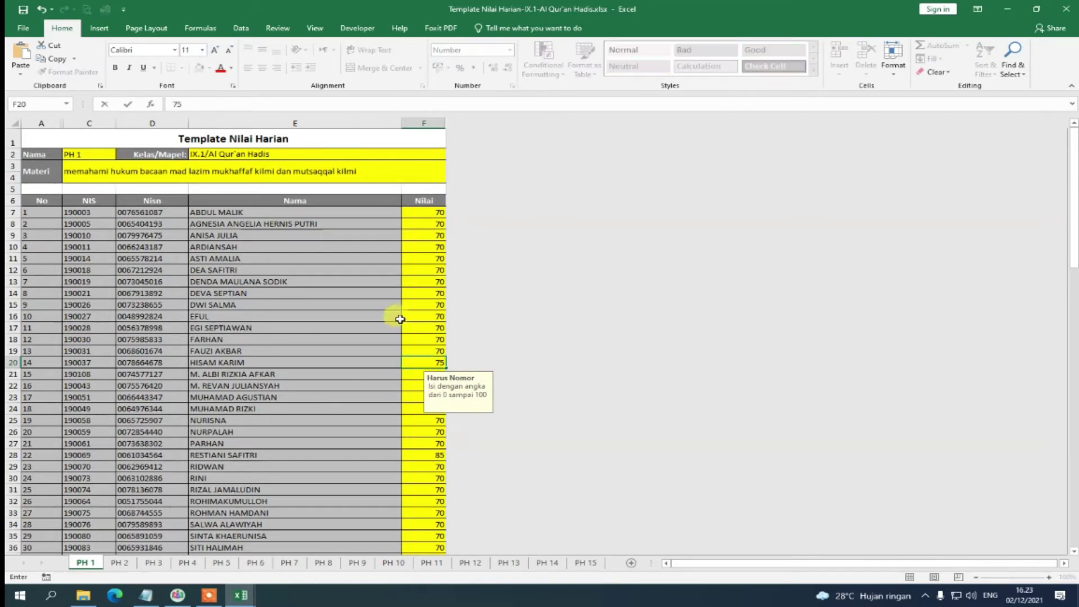
{"action": "left_click", "coordinate": [396, 318]}
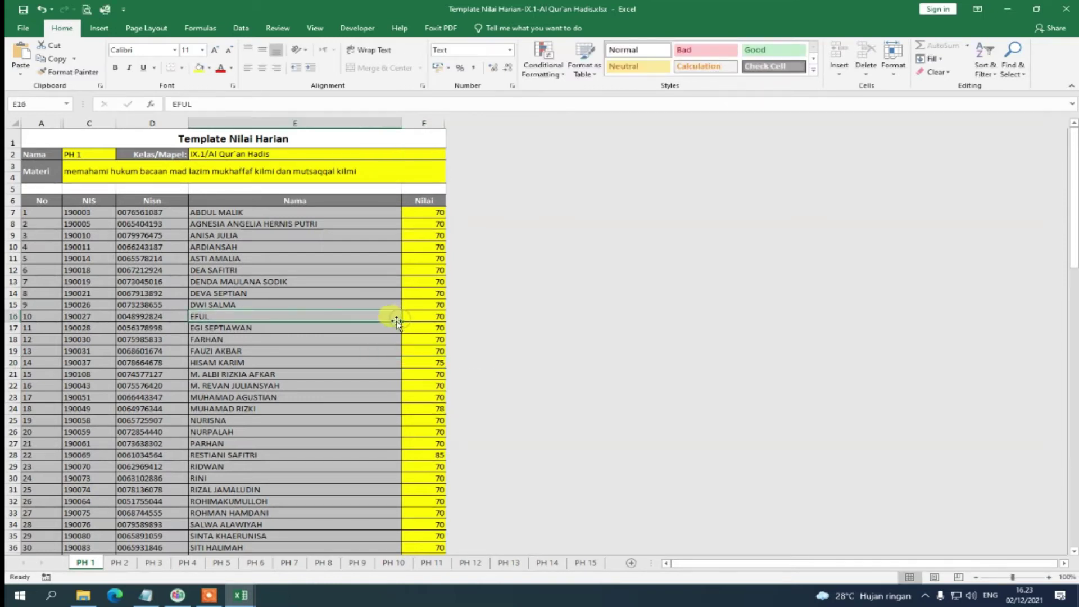
On the PH 2 sheet, enter 72 as the first student's Nilai and fill it down for all students.
{"action": "left_click", "coordinate": [120, 563]}
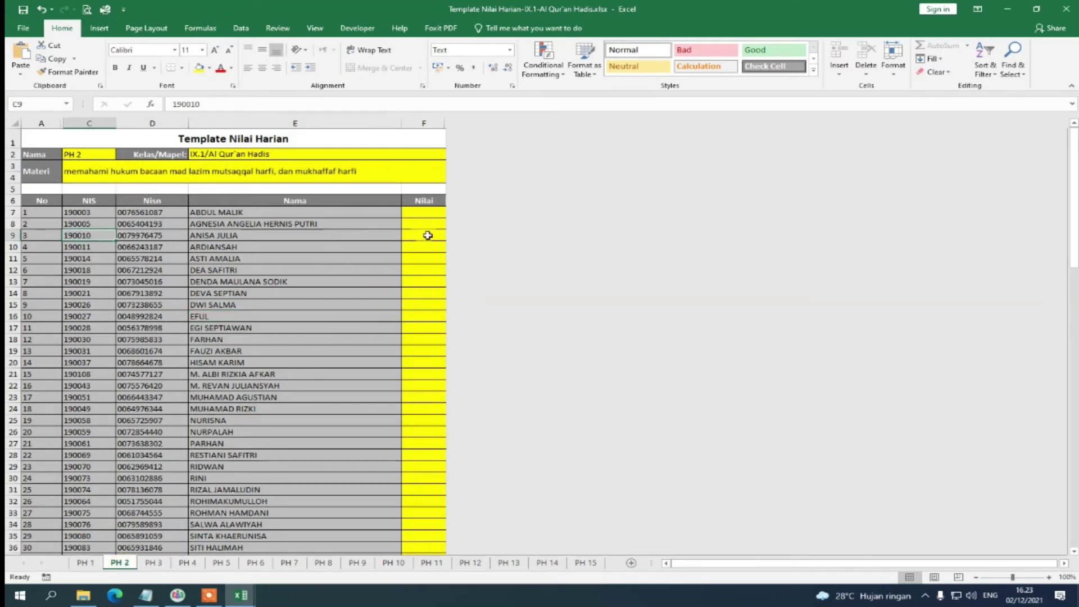
{"action": "left_click", "coordinate": [430, 213]}
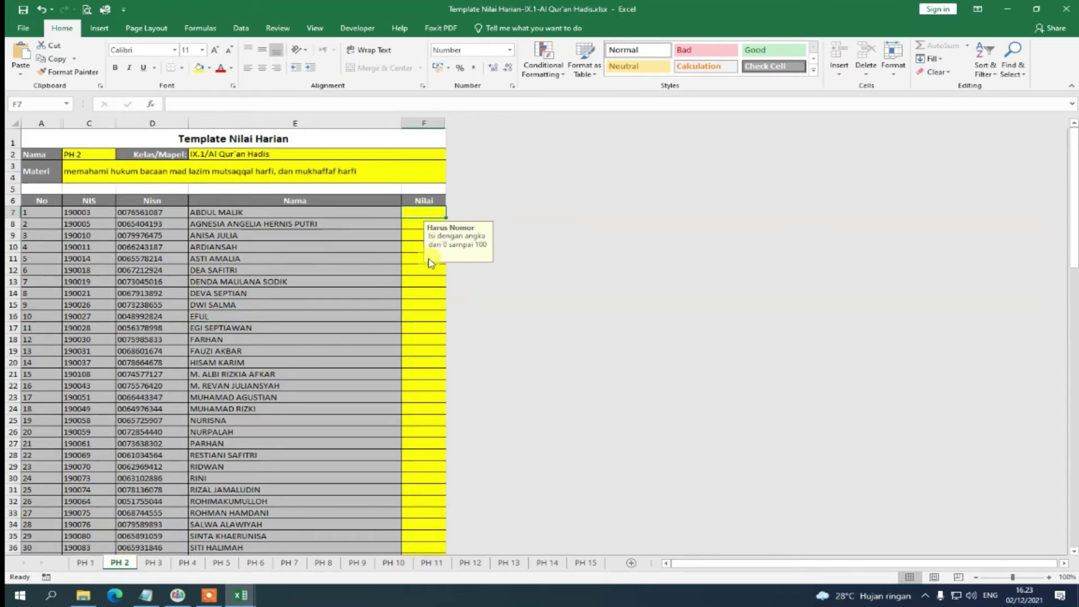
{"action": "type", "text": "72"}
{"action": "left_click", "coordinate": [413, 224]}
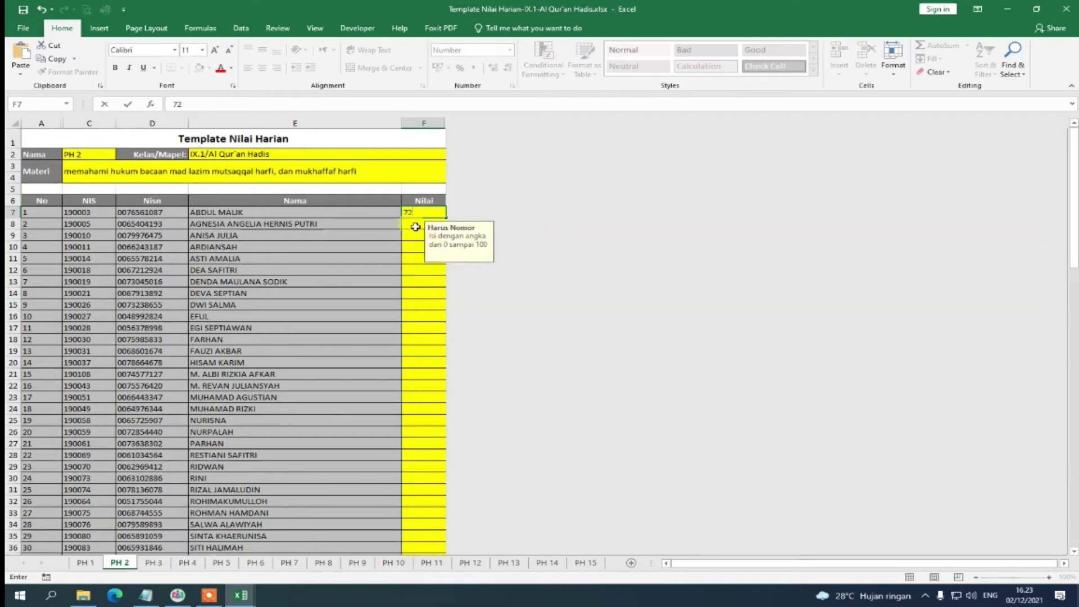
{"action": "double_click", "coordinate": [446, 218]}
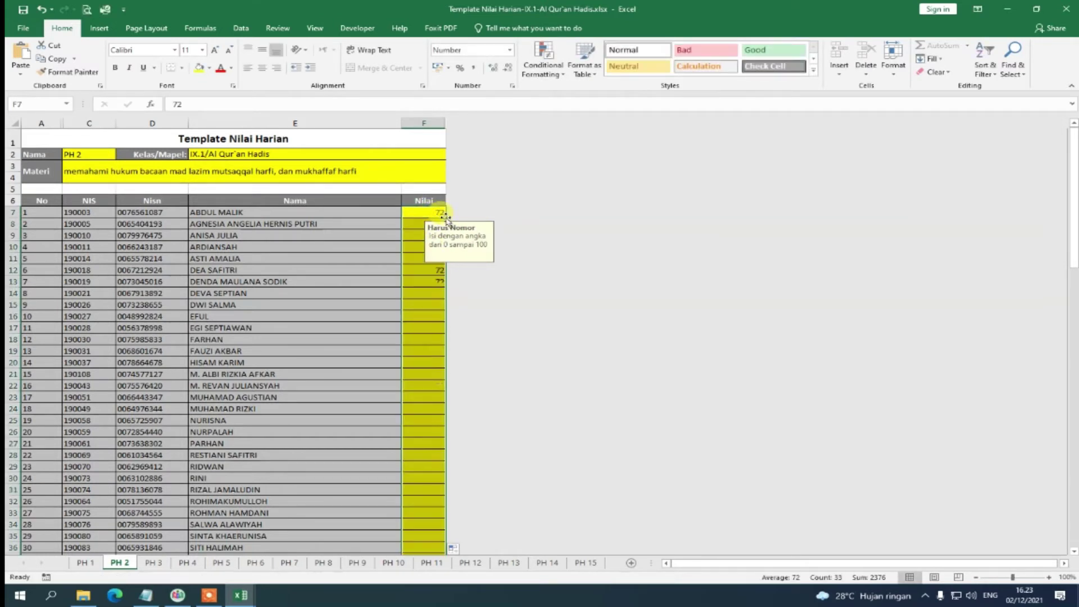
{"action": "scroll", "coordinate": [414, 433], "scroll_direction": "down", "scroll_amount": 5}
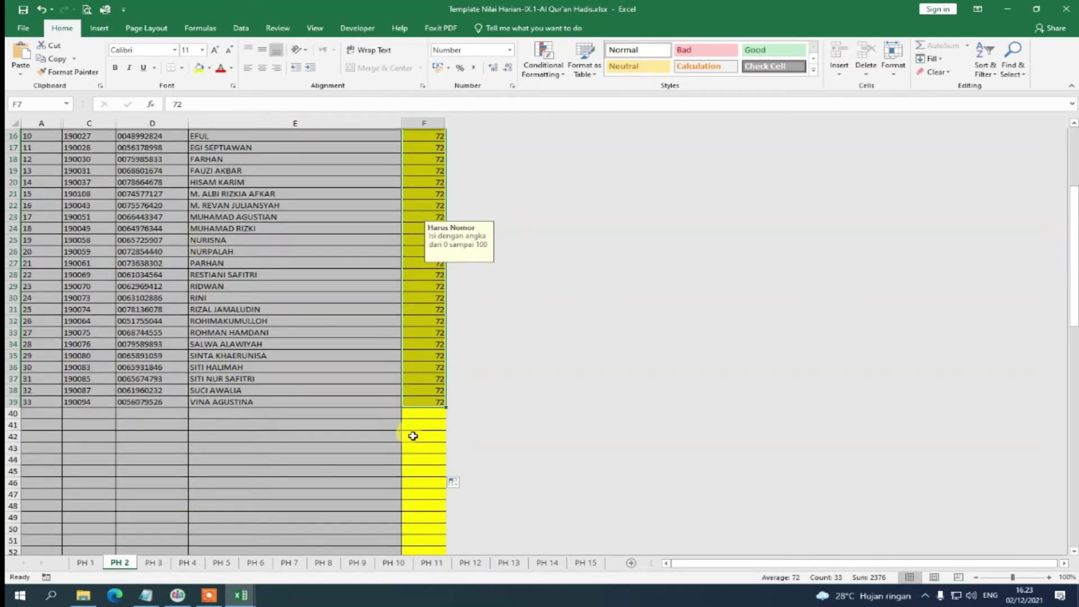
On the PH 2 sheet, set Nilai to 80 for No 18, 85 for No 20, 78 for No 22 and 79 for No 24.
{"action": "scroll", "coordinate": [439, 388], "scroll_direction": "up", "scroll_amount": 4}
{"action": "left_click", "coordinate": [429, 366]}
{"action": "type", "text": "80"}
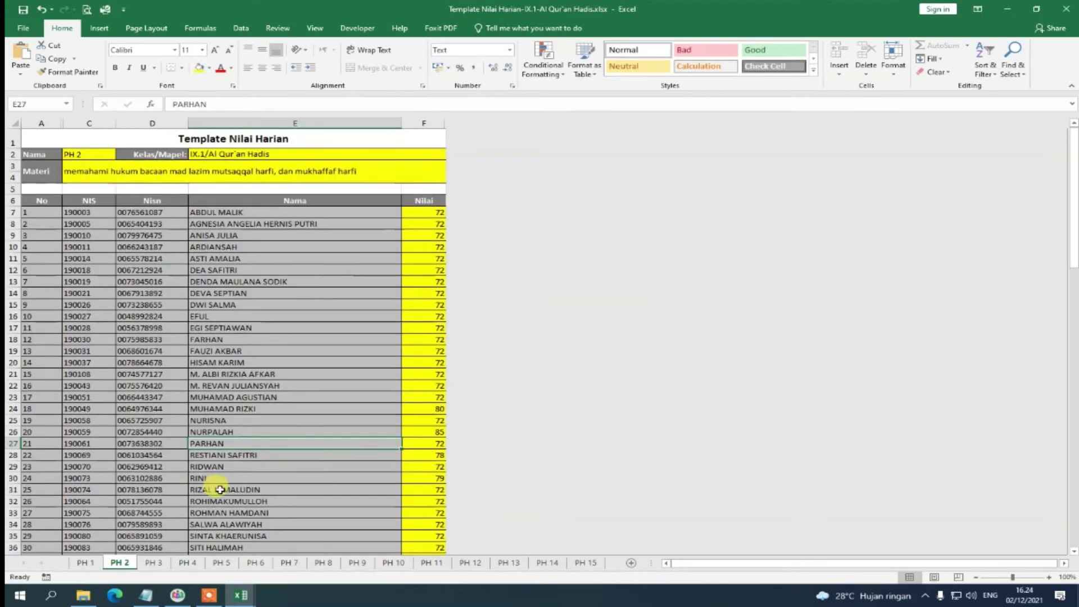
On the PH 3 sheet, enter 75 as the first student's Nilai and fill it down for all students.
{"action": "left_click", "coordinate": [160, 564]}
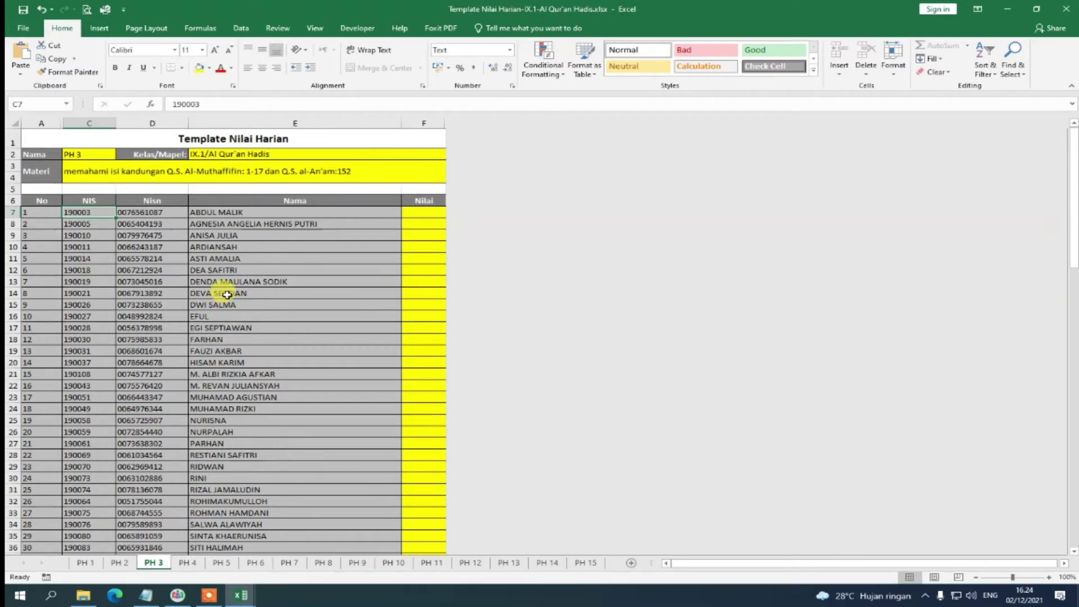
{"action": "left_click", "coordinate": [420, 214]}
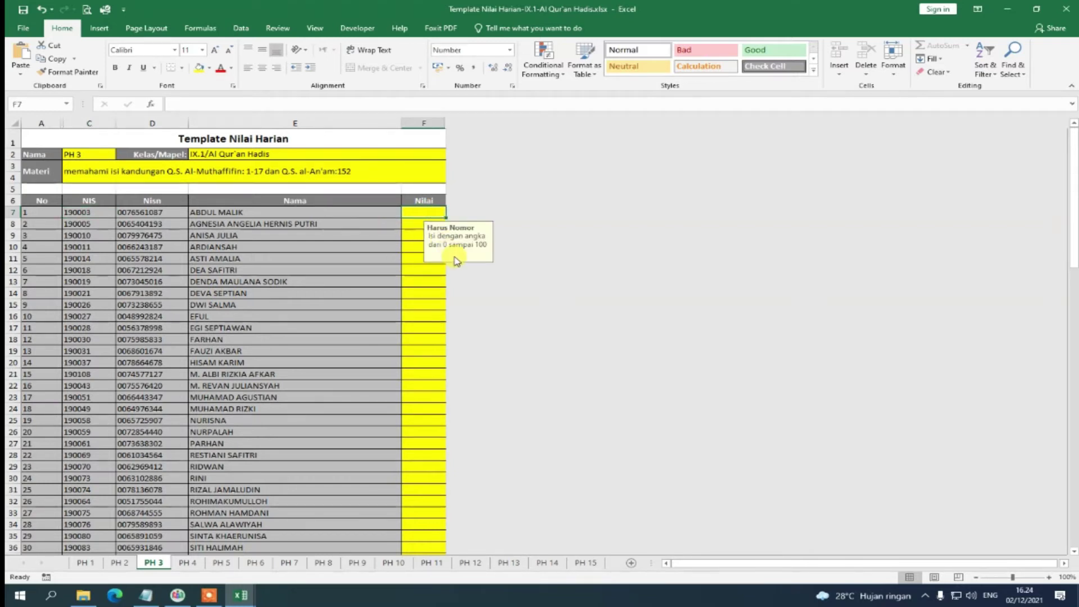
{"action": "type", "text": "75"}
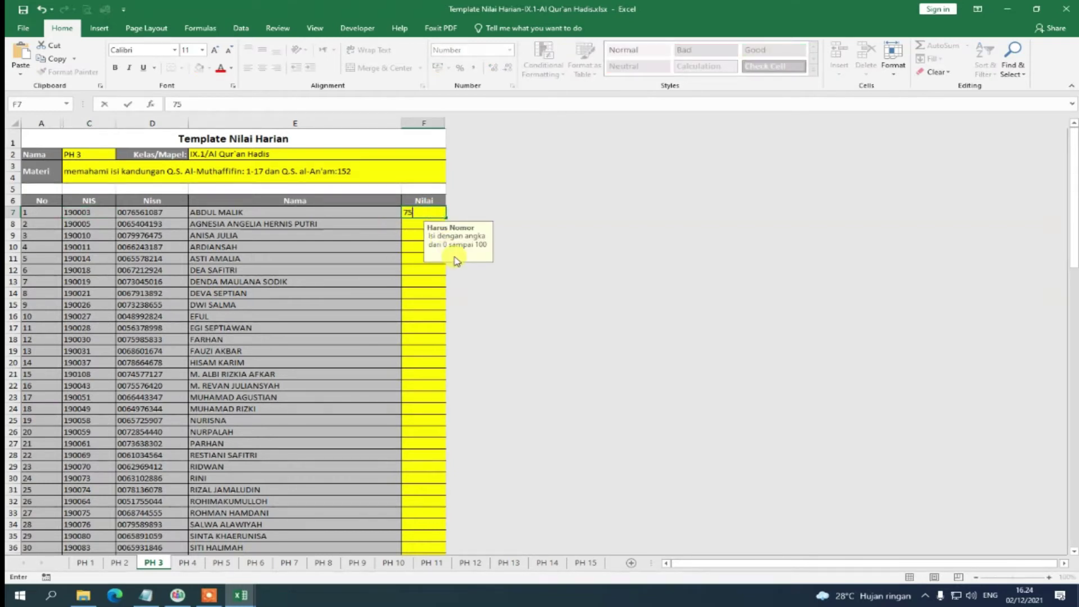
{"action": "left_click", "coordinate": [427, 214]}
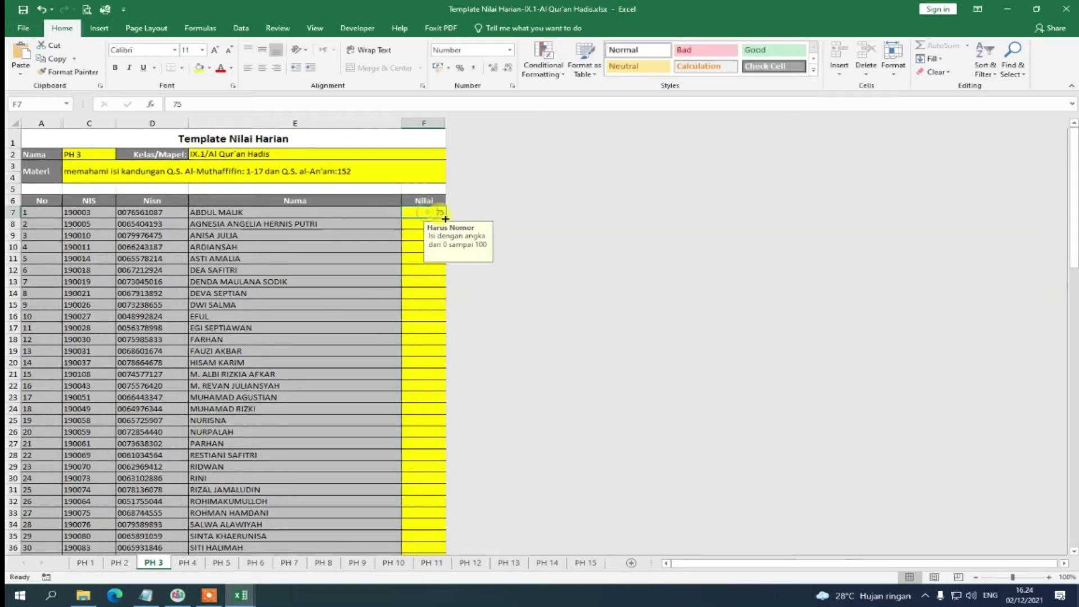
{"action": "double_click", "coordinate": [446, 218]}
On the PH 3 sheet, set Nilai to 75 for No 16, 78, 76 and 78 for No 21 to 23, and 79 for No 26.
{"action": "left_click", "coordinate": [441, 382]}
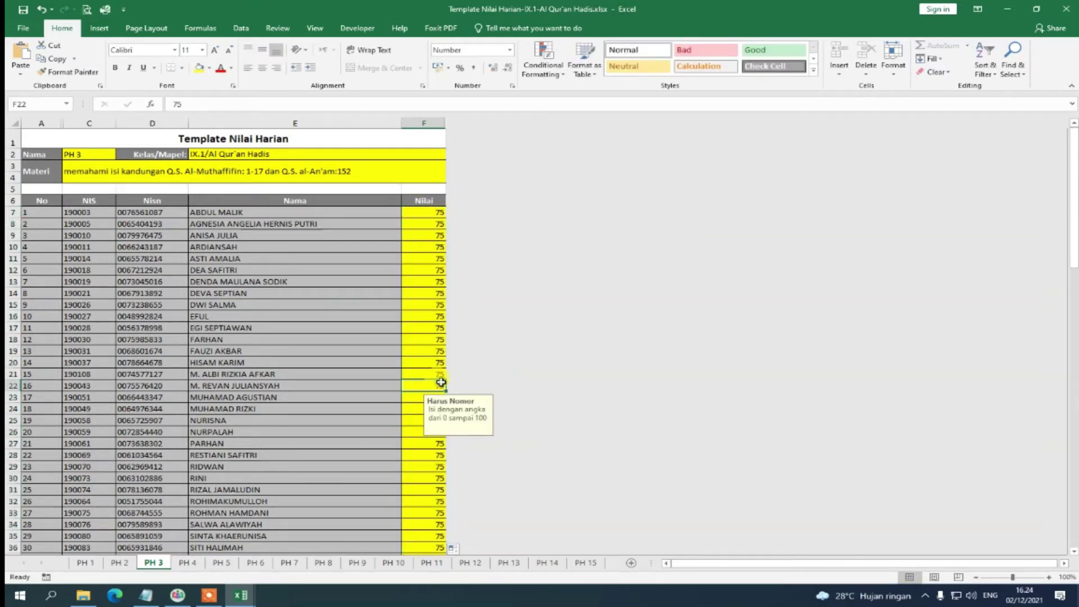
{"action": "type", "text": "75"}
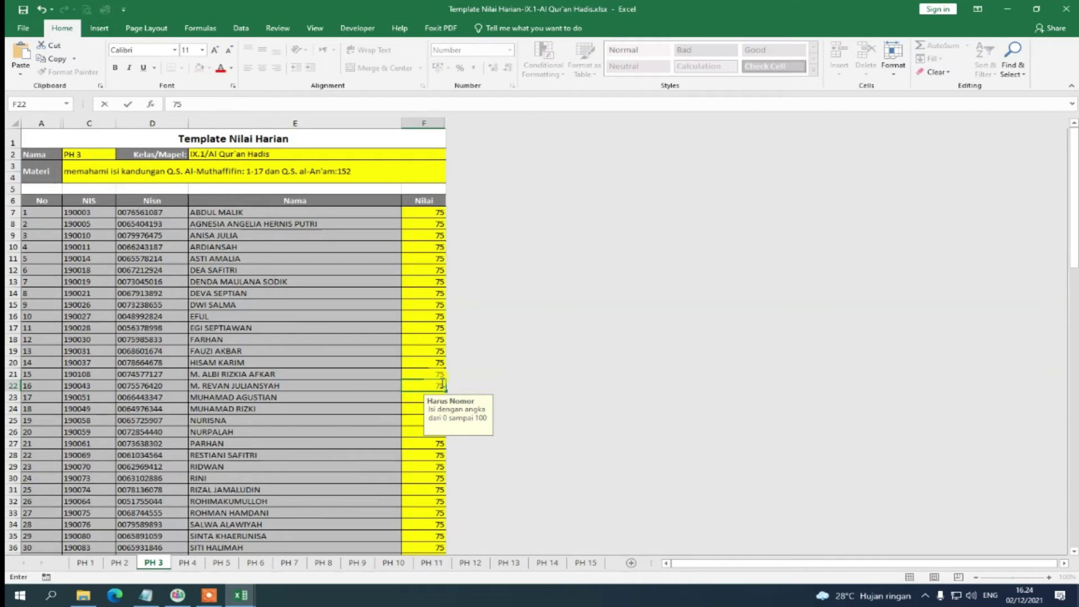
{"action": "left_click", "coordinate": [422, 441]}
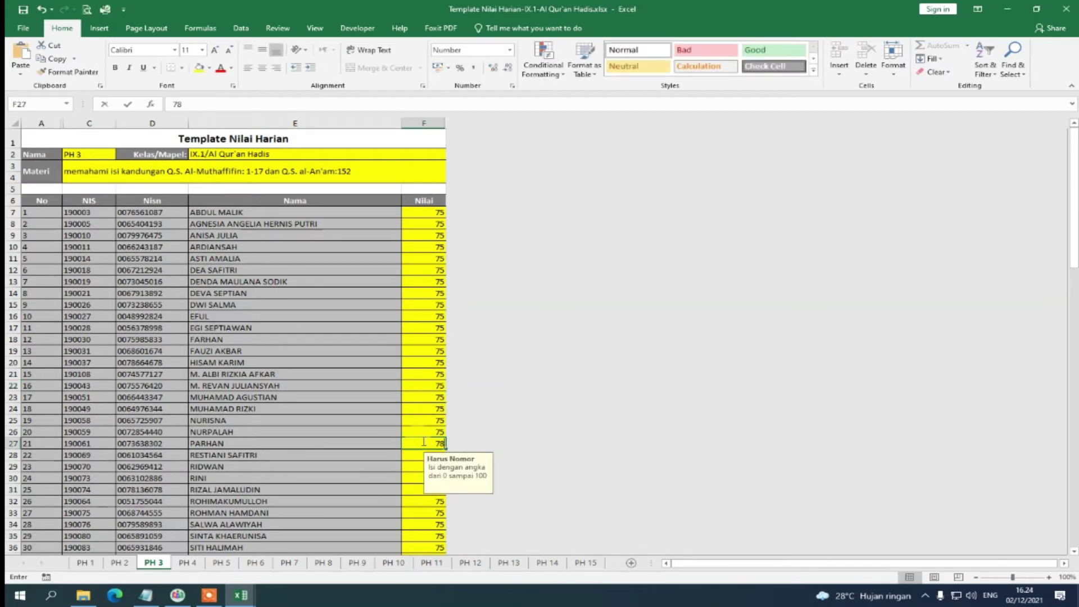
{"action": "key", "text": "Return"}
{"action": "type", "text": "7"}
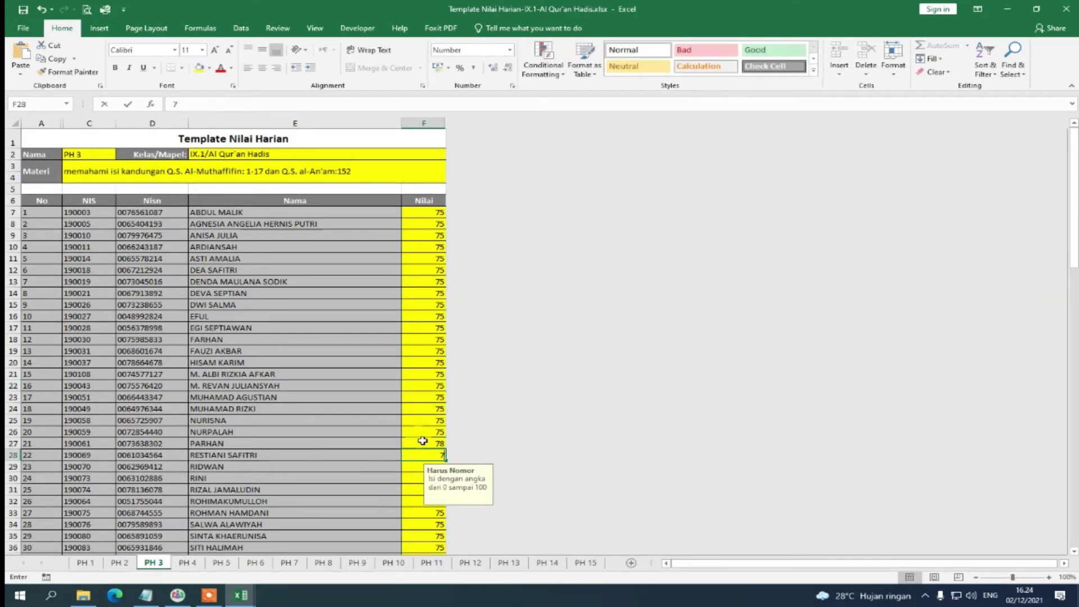
{"action": "type", "text": "6"}
{"action": "key", "text": "Return"}
{"action": "type", "text": "78"}
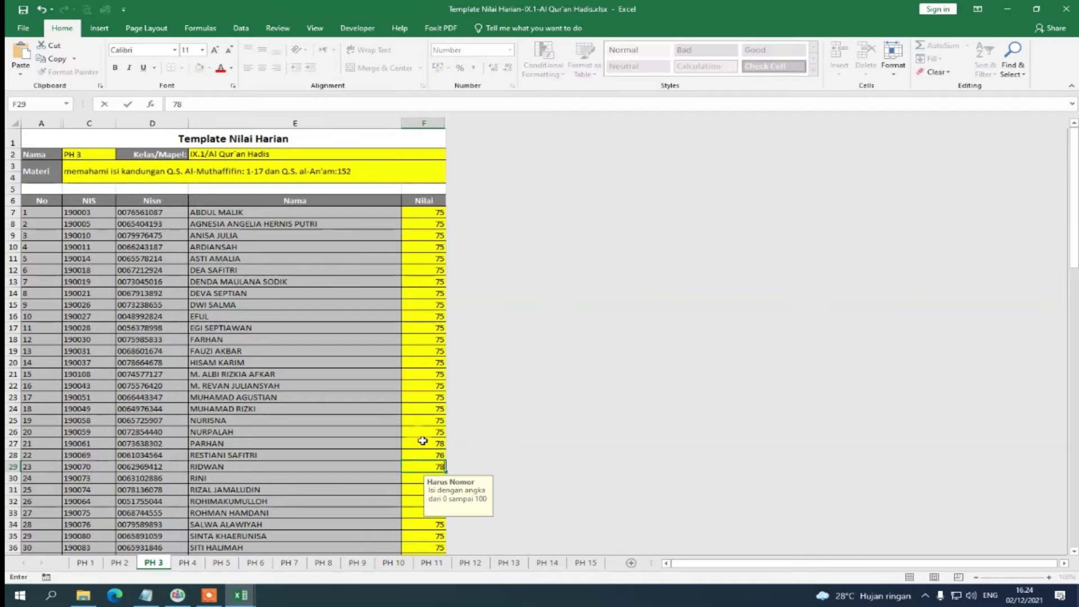
{"action": "key", "text": "Return"}
{"action": "key", "text": "Return"}
{"action": "key", "text": "Return"}
{"action": "type", "text": "79"}
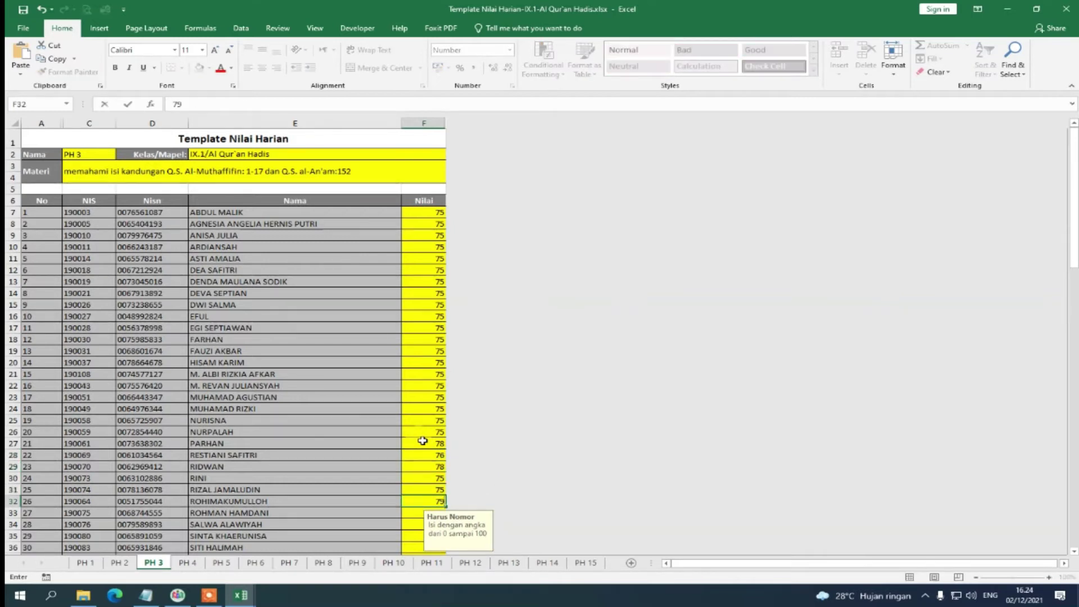
{"action": "left_click", "coordinate": [422, 441]}
Set the Nilai of student No 11 on the PH 3 sheet to 80.
{"action": "left_click", "coordinate": [420, 325]}
{"action": "type", "text": "8"}
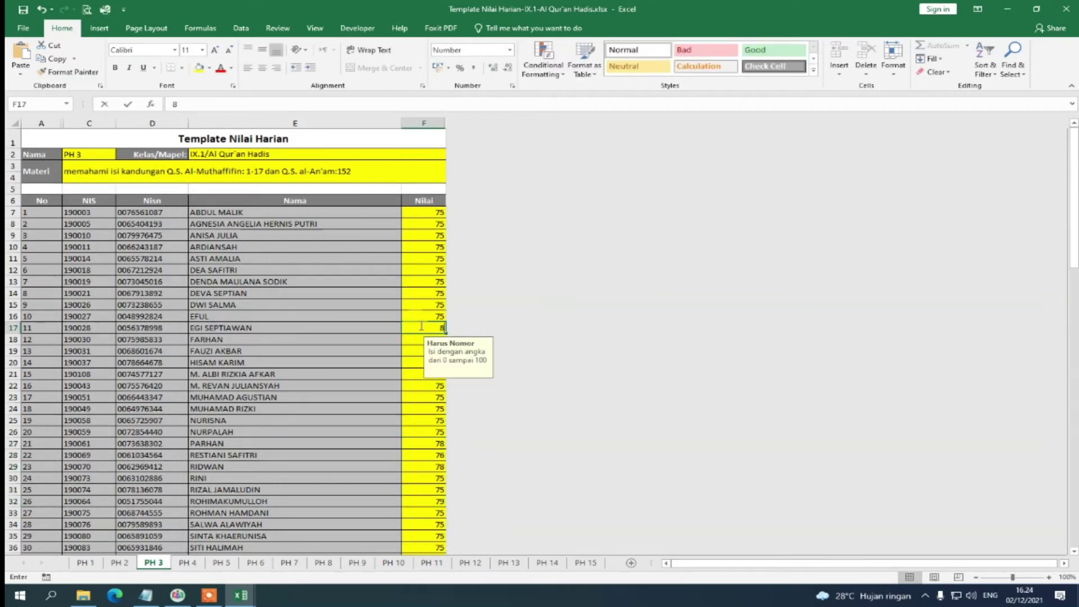
{"action": "type", "text": "0"}
{"action": "left_click", "coordinate": [361, 327]}
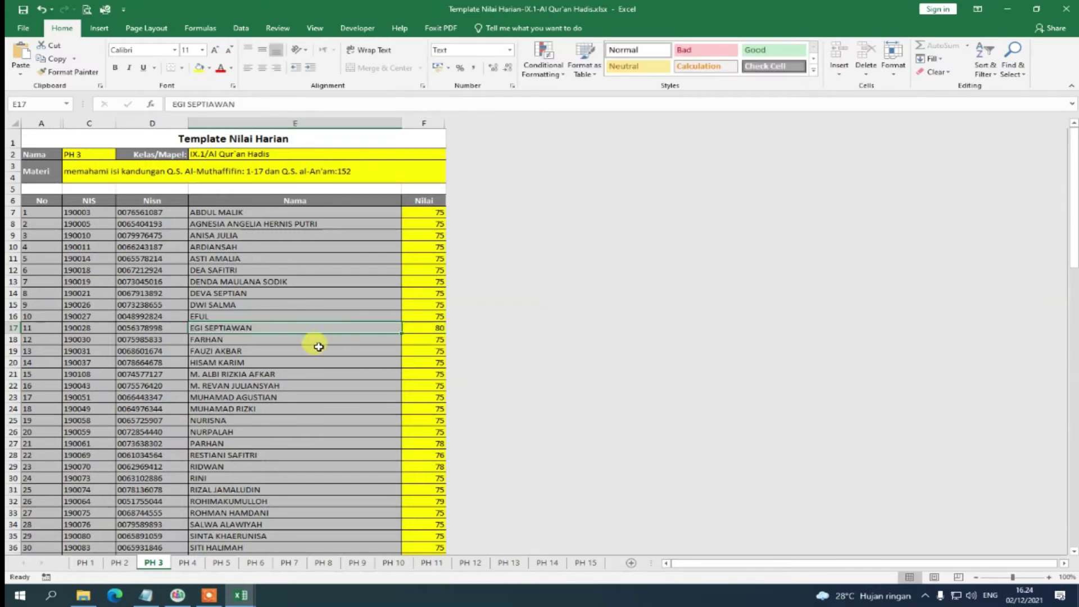
On the PH 4 sheet, enter 78 as the first student's Nilai and fill it down for all students.
{"action": "left_click", "coordinate": [188, 563]}
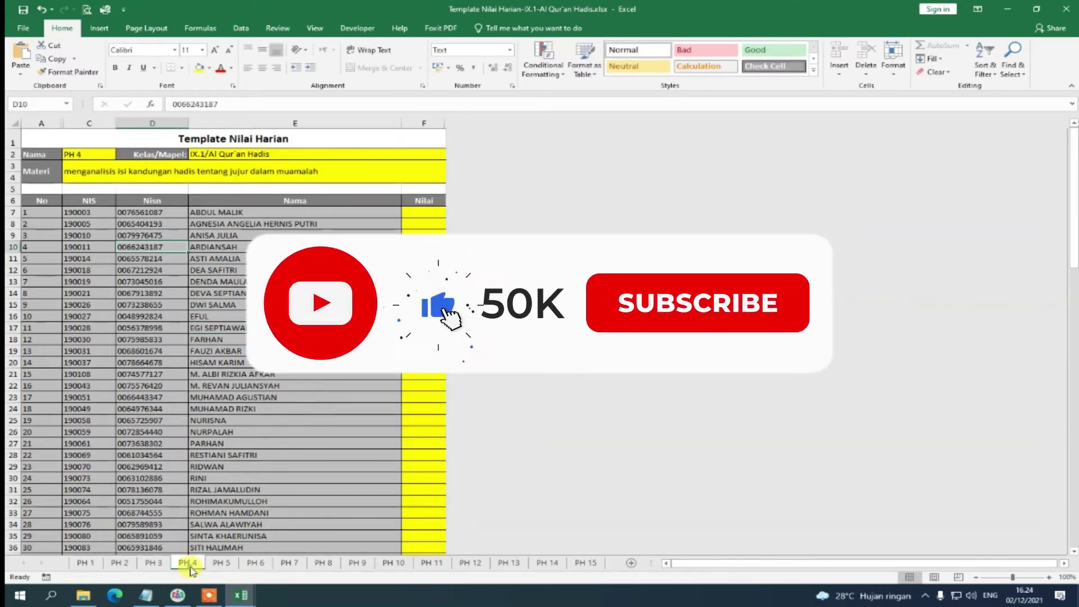
{"action": "left_click", "coordinate": [430, 216]}
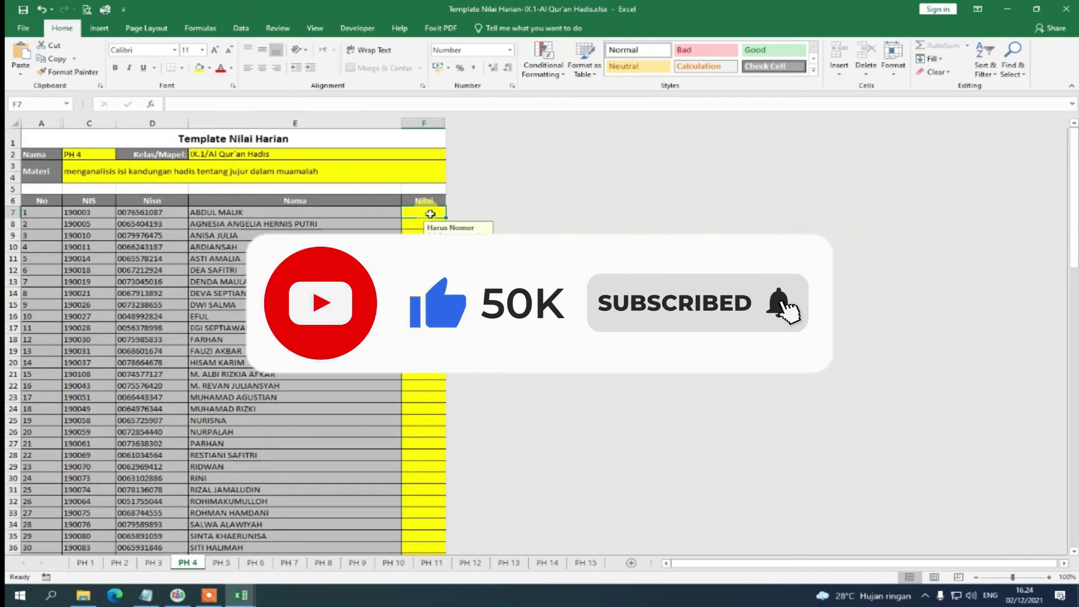
{"action": "type", "text": "78"}
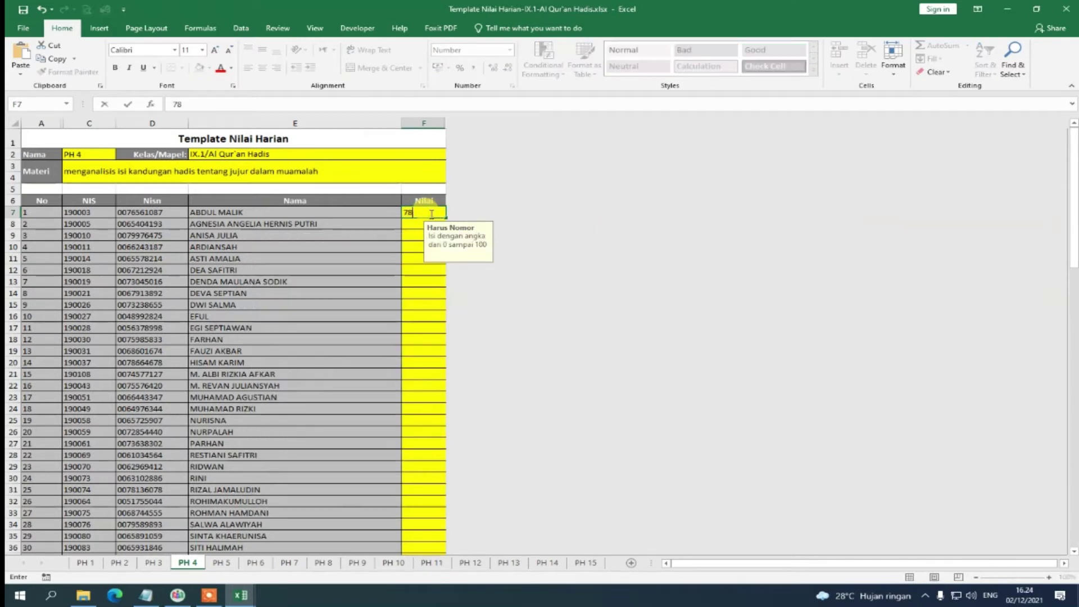
{"action": "key", "text": "Return"}
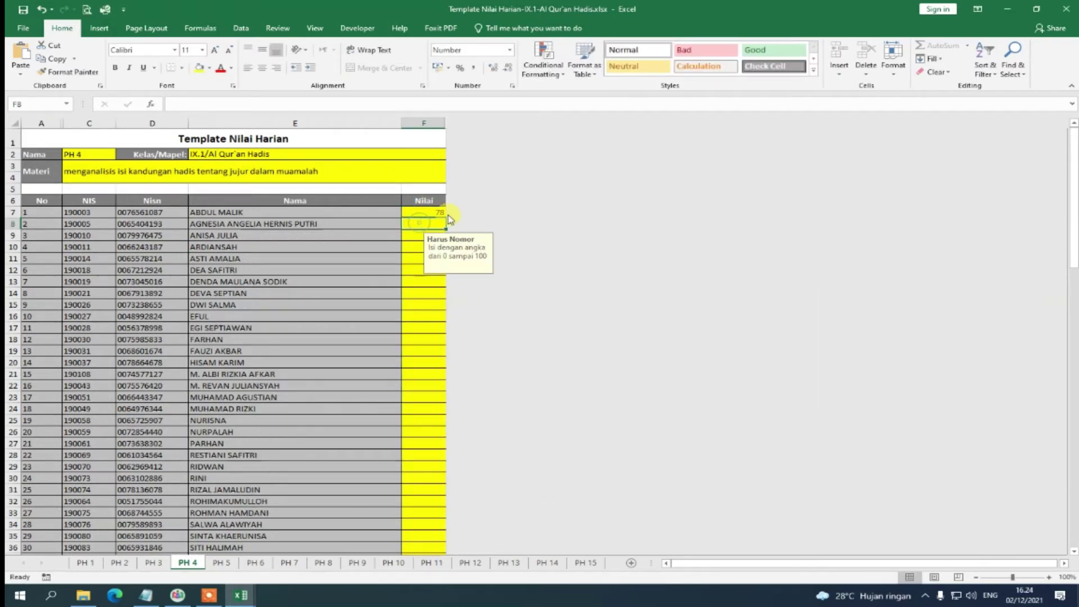
{"action": "double_click", "coordinate": [446, 218]}
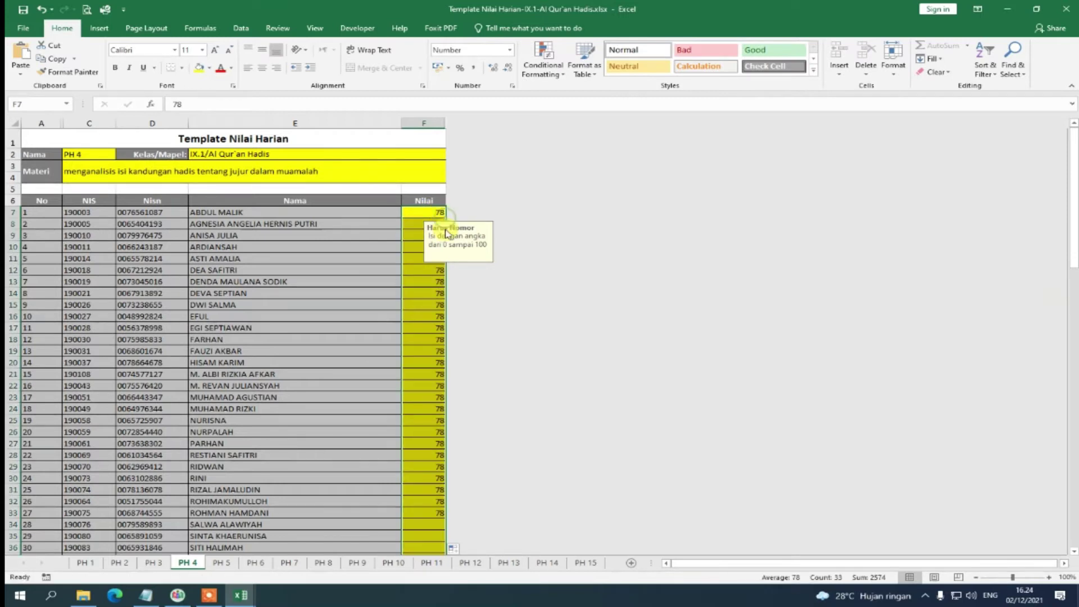
On the PH 4 sheet, set Nilai to 76 for students No 19 and No 23.
{"action": "left_click", "coordinate": [429, 346]}
{"action": "left_click", "coordinate": [423, 420]}
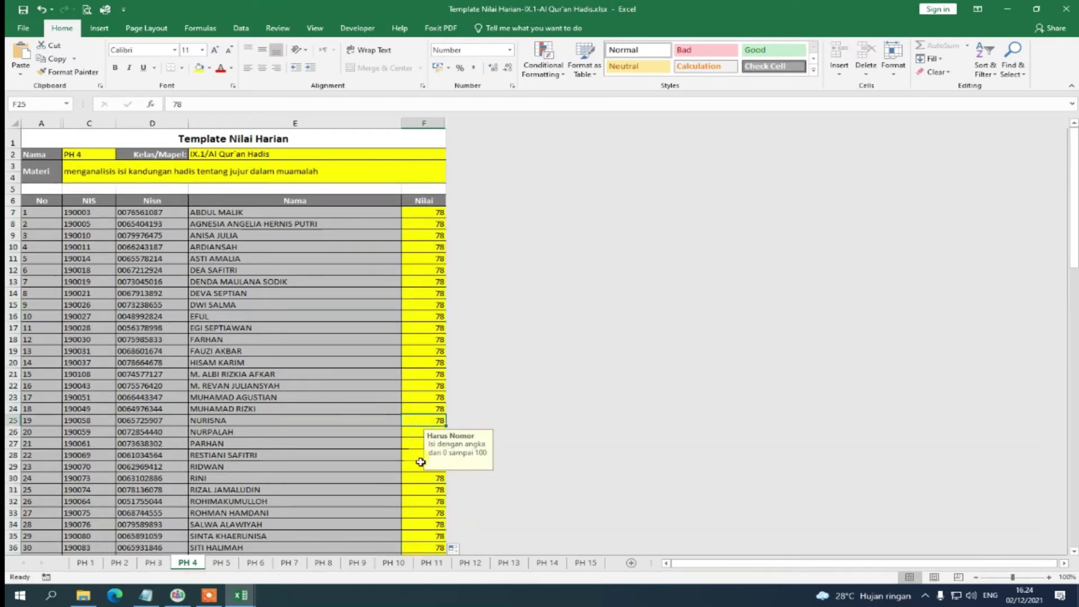
{"action": "type", "text": "7"}
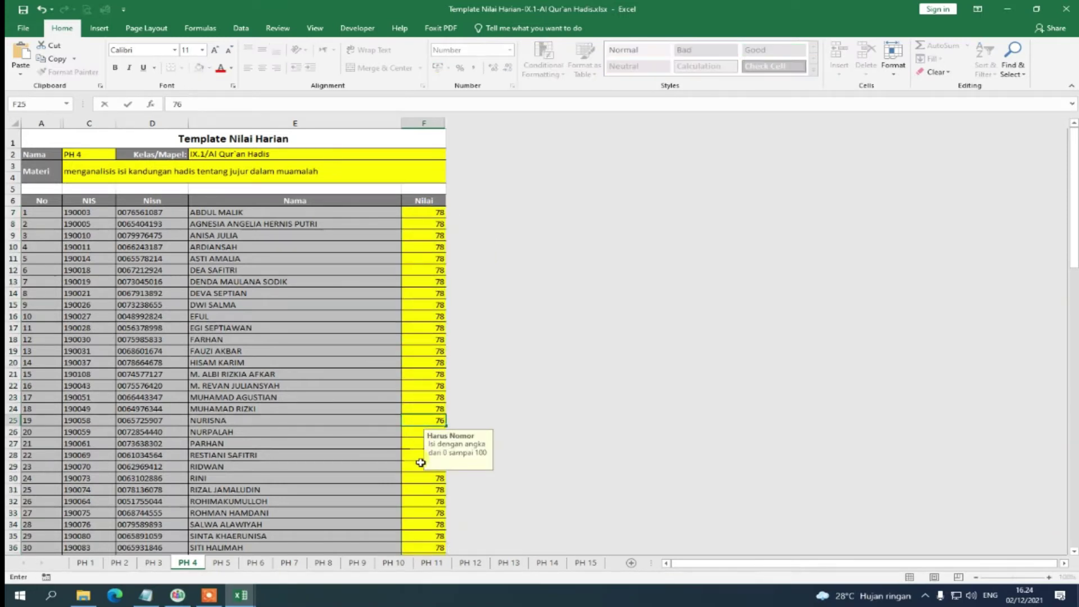
{"action": "left_click", "coordinate": [421, 463]}
{"action": "type", "text": "76"}
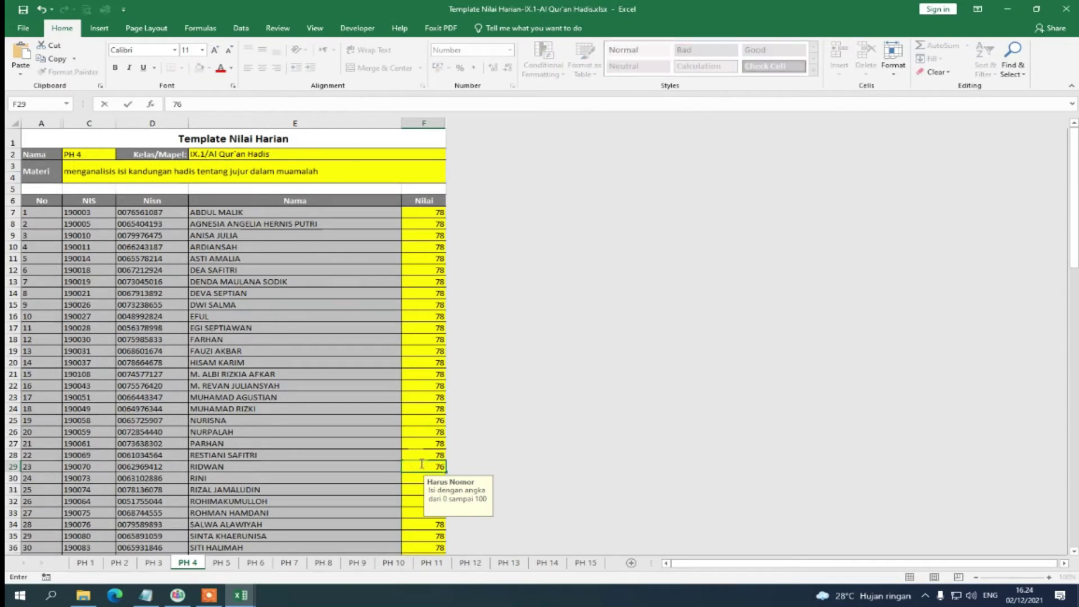
{"action": "left_click", "coordinate": [415, 436]}
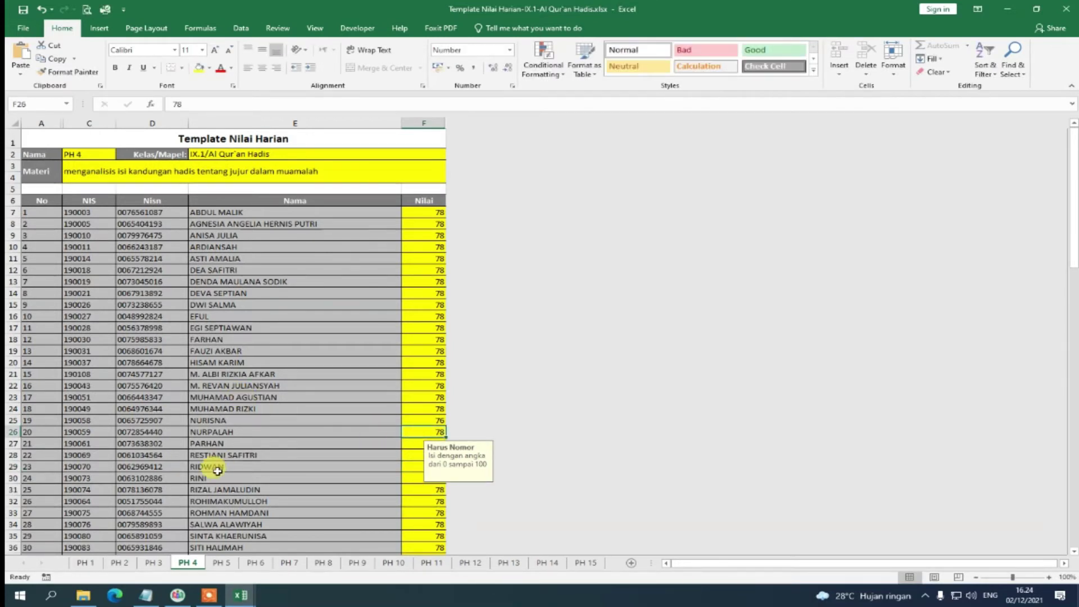
Close the Template Nilai Harian-IX.1-Al Qur'an Hadis workbook.
{"action": "left_click", "coordinate": [214, 501]}
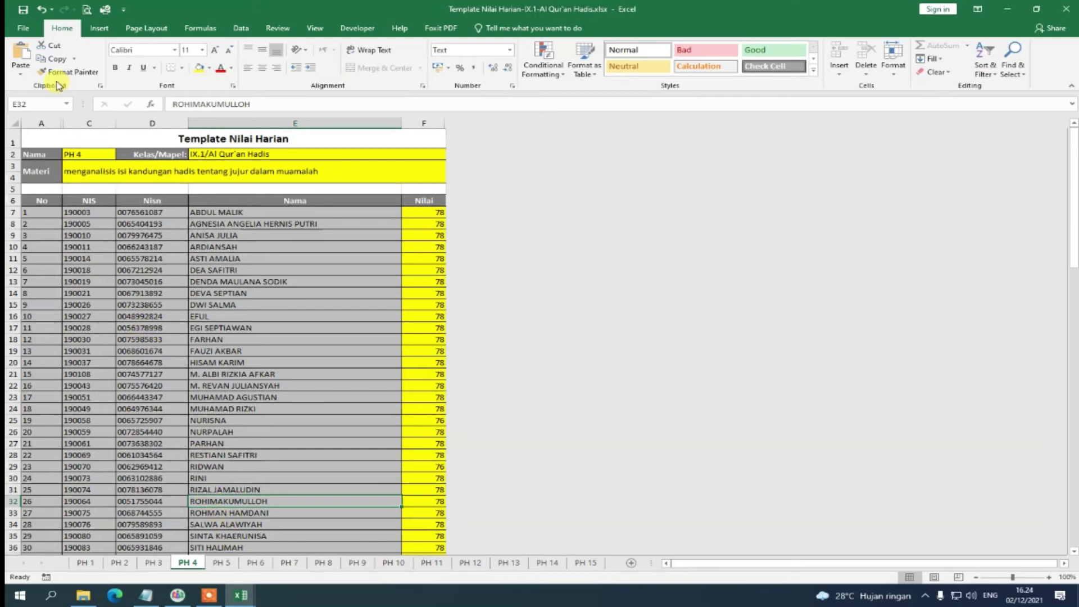
{"action": "left_click", "coordinate": [230, 302]}
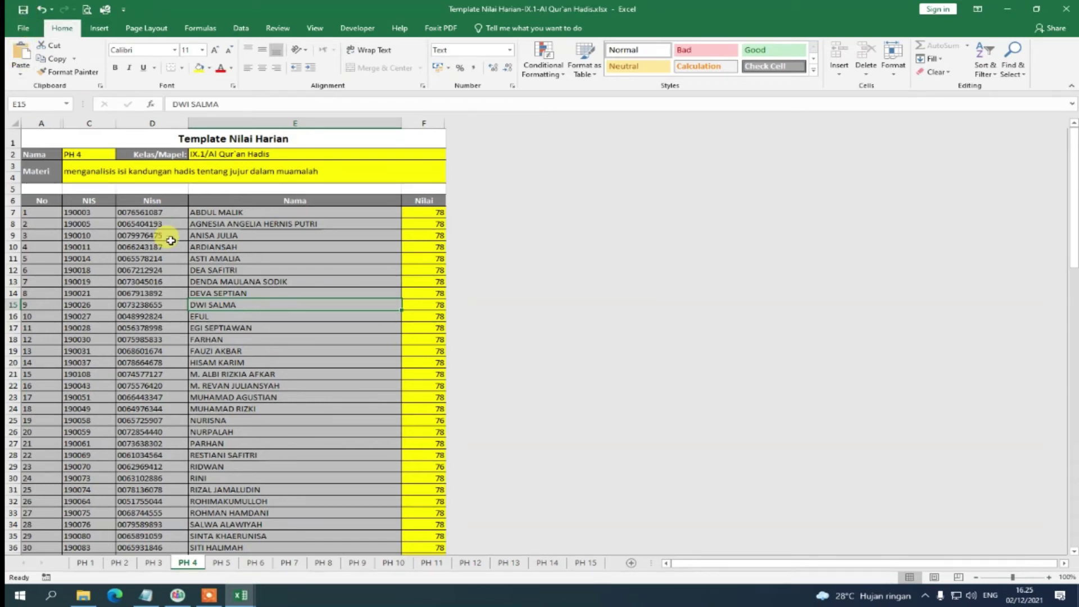
{"action": "left_click", "coordinate": [1063, 10]}
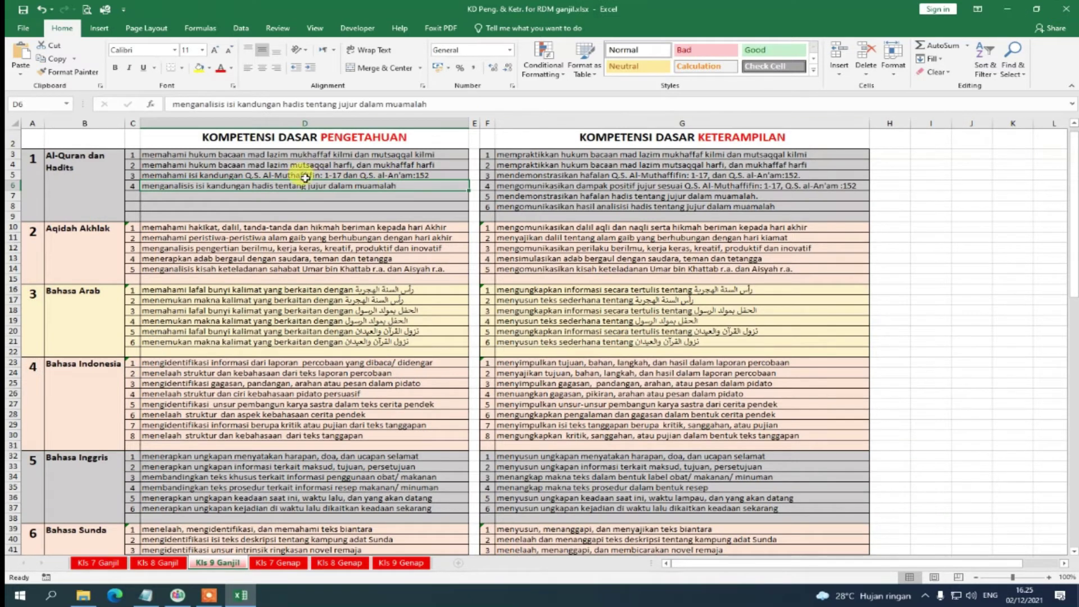
Review the Al-Quran dan Hadits knowledge and skills competencies on the Kls 9 Ganjil sheet.
{"action": "left_click_drag", "start_coordinate": [235, 153], "coordinate": [242, 196]}
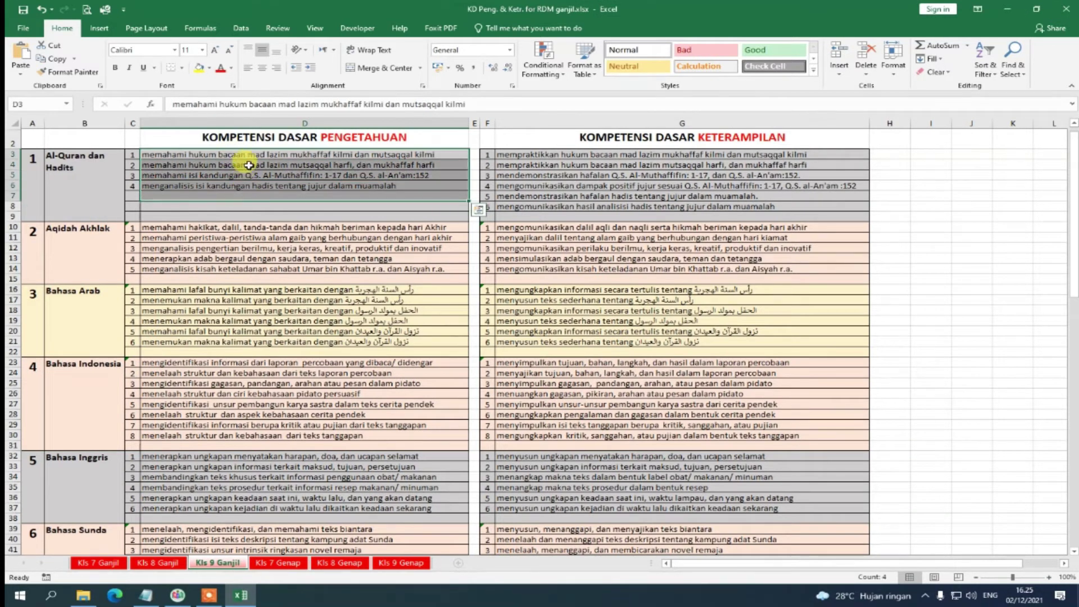
{"action": "left_click_drag", "start_coordinate": [249, 155], "coordinate": [273, 187]}
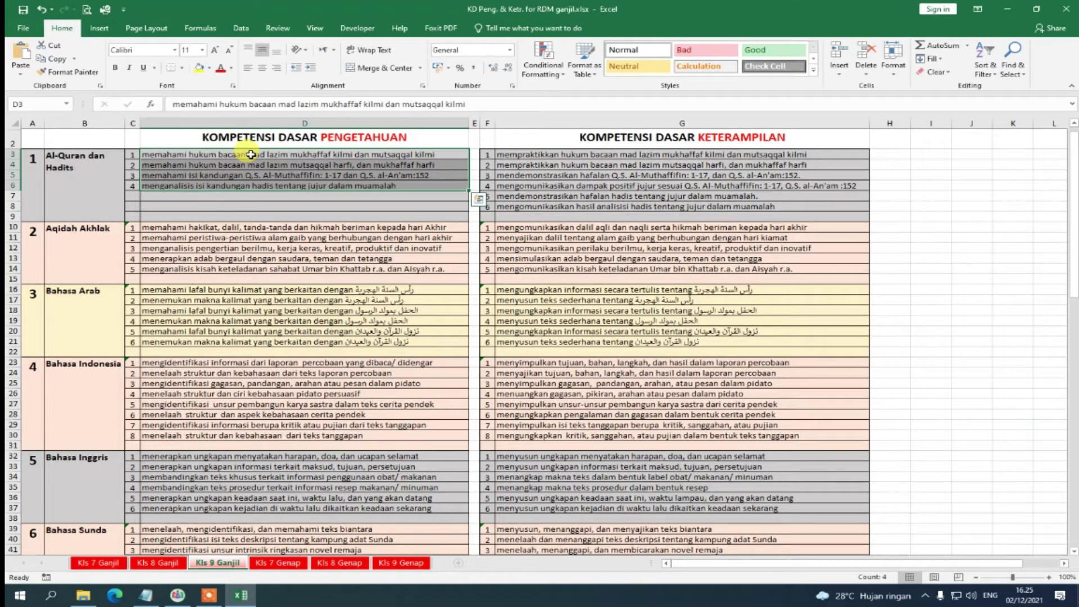
{"action": "left_click_drag", "start_coordinate": [250, 154], "coordinate": [256, 190]}
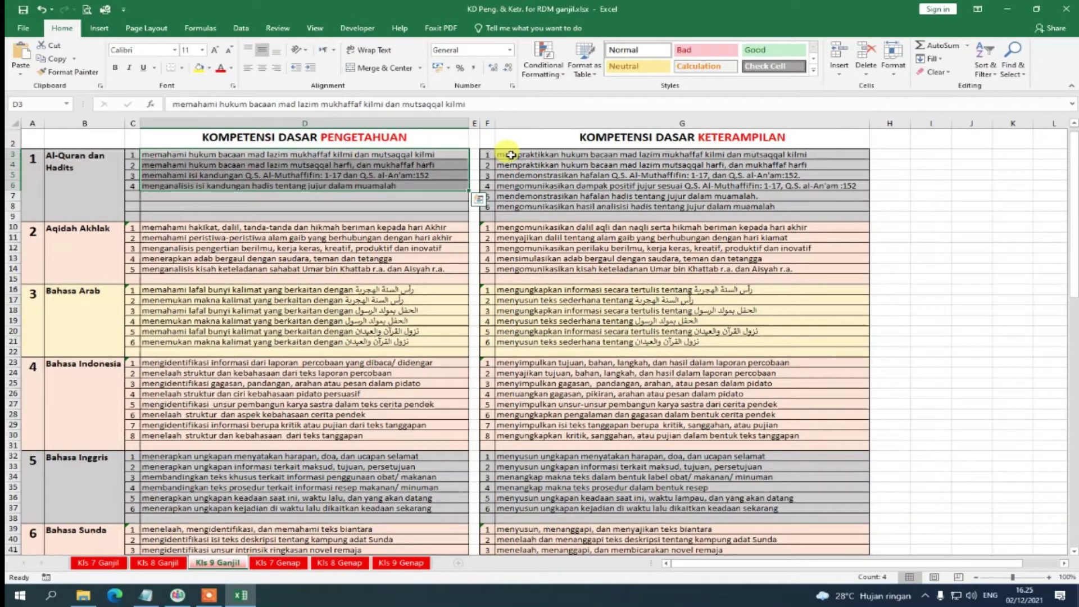
{"action": "left_click_drag", "start_coordinate": [511, 154], "coordinate": [512, 206]}
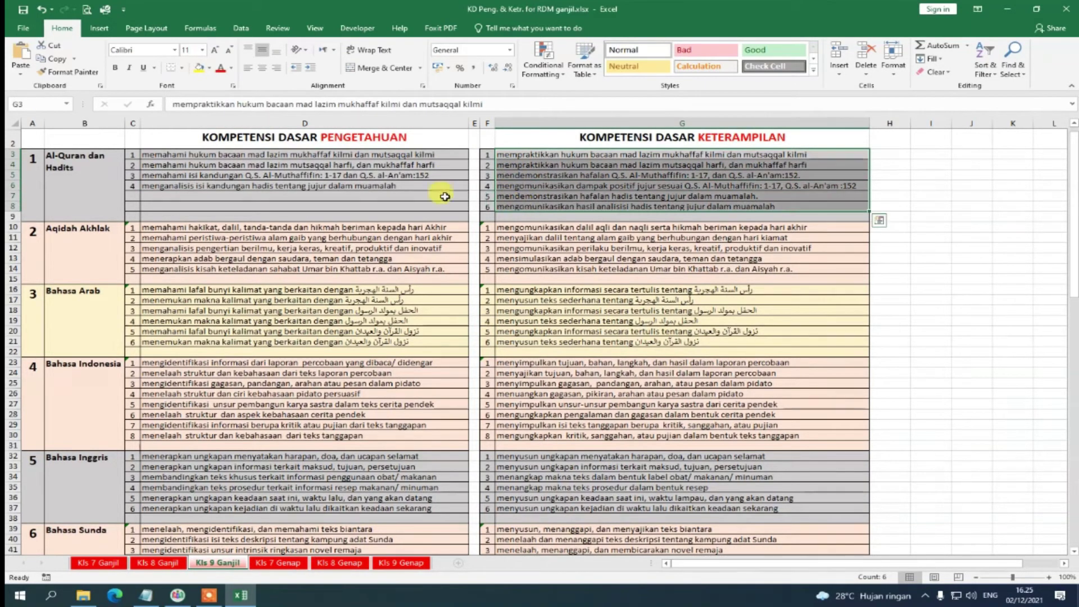
{"action": "left_click_drag", "start_coordinate": [336, 157], "coordinate": [337, 186]}
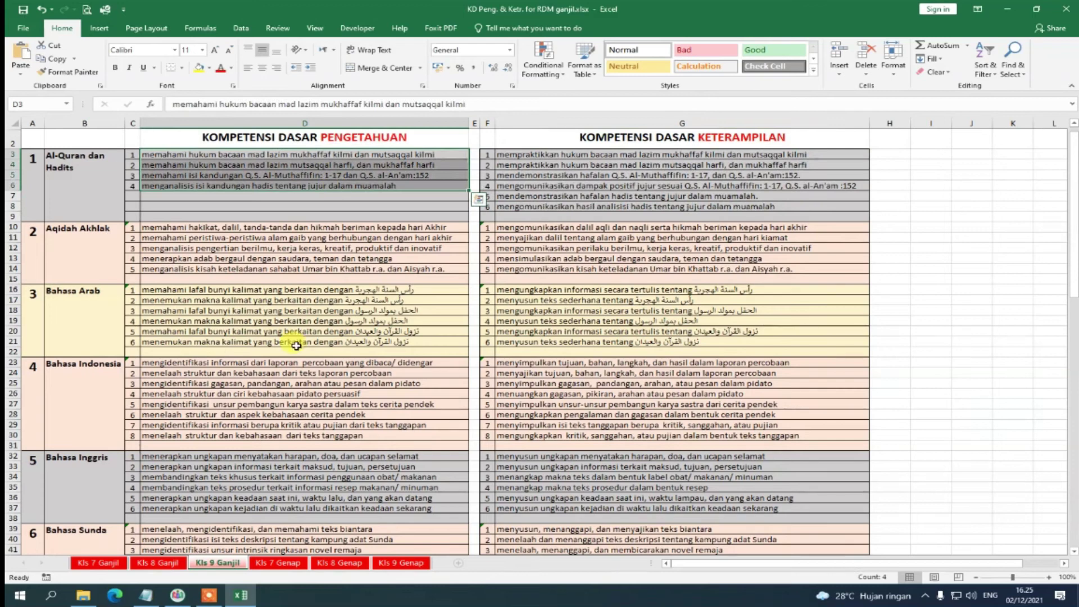
{"action": "left_click", "coordinate": [240, 594]}
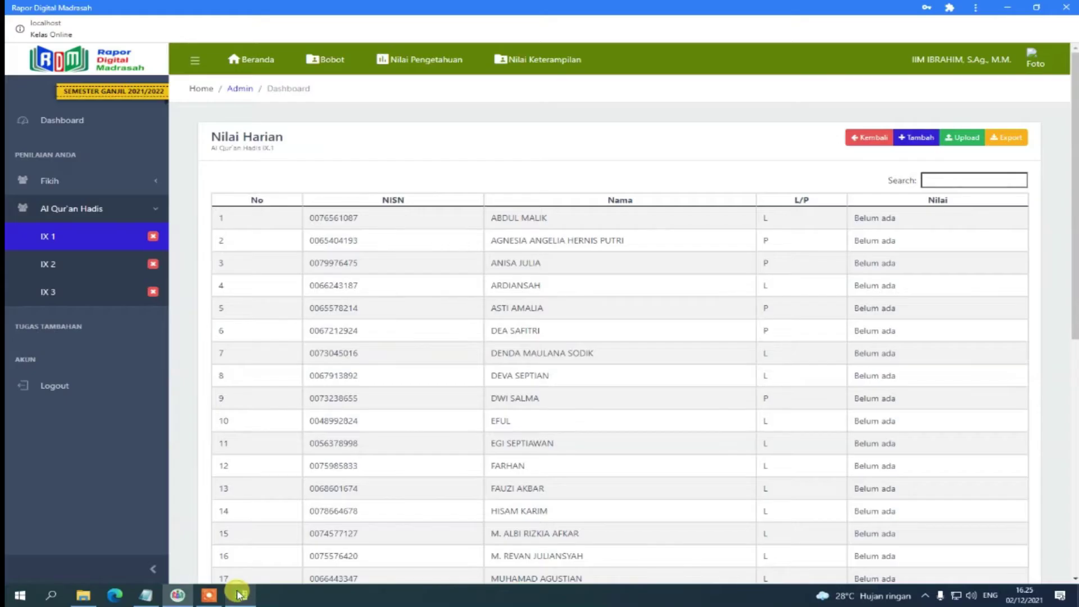
{"action": "left_click", "coordinate": [240, 595]}
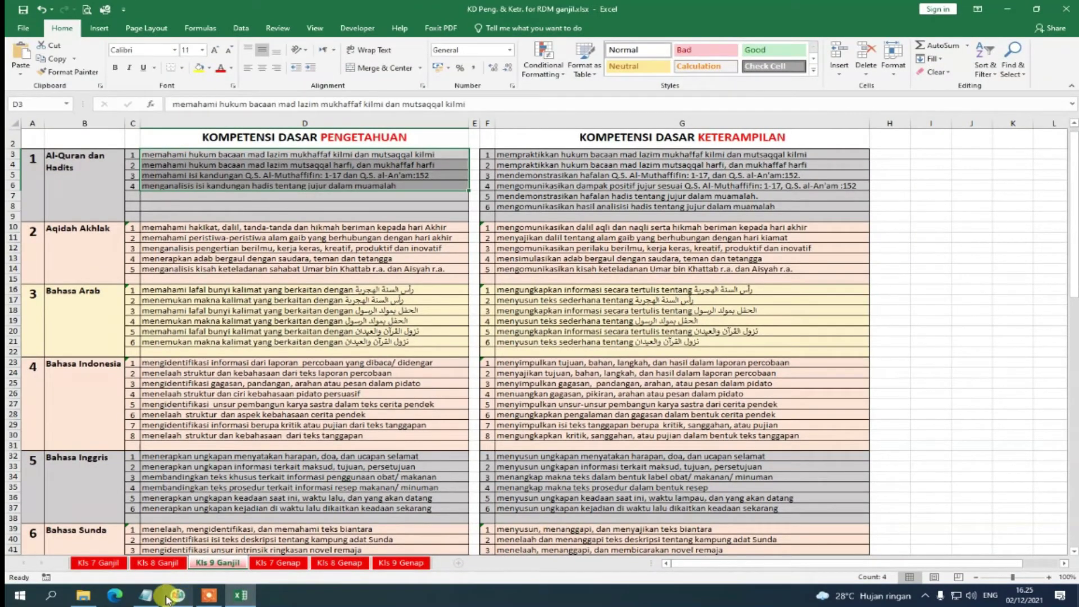
Switch to File Explorer and create a folder named IX1 in Downloads.
{"action": "left_click", "coordinate": [82, 597]}
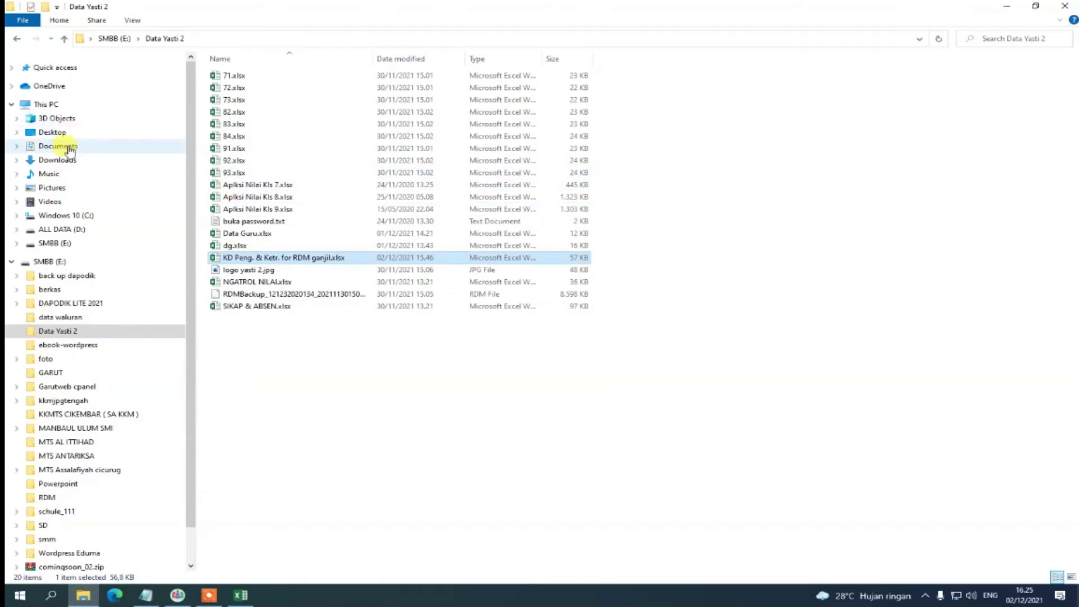
{"action": "left_click", "coordinate": [66, 160]}
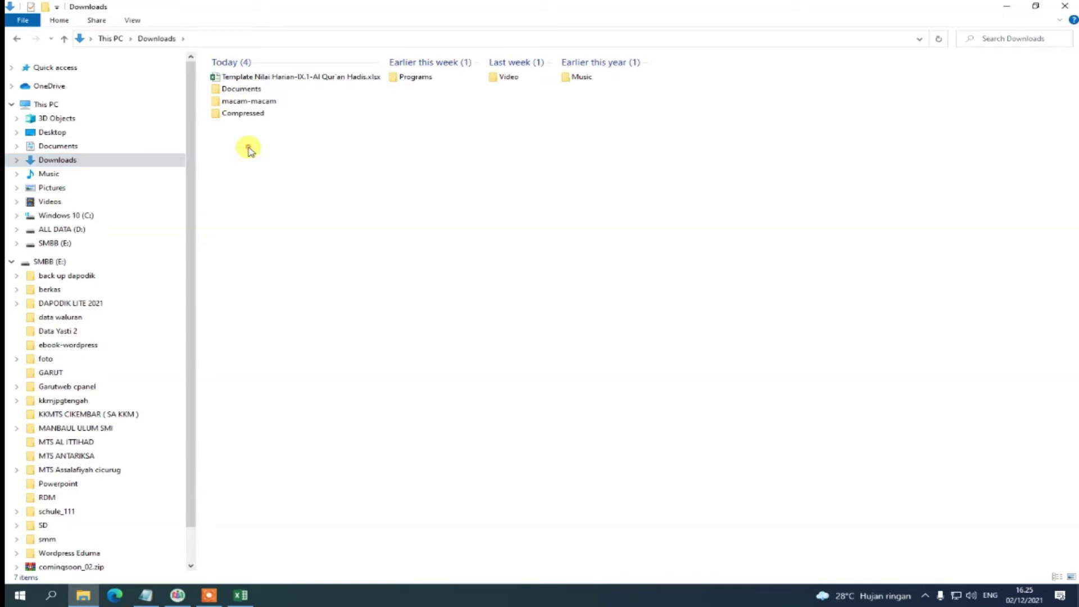
{"action": "right_click", "coordinate": [249, 148]}
{"action": "mouse_move", "coordinate": [337, 324]}
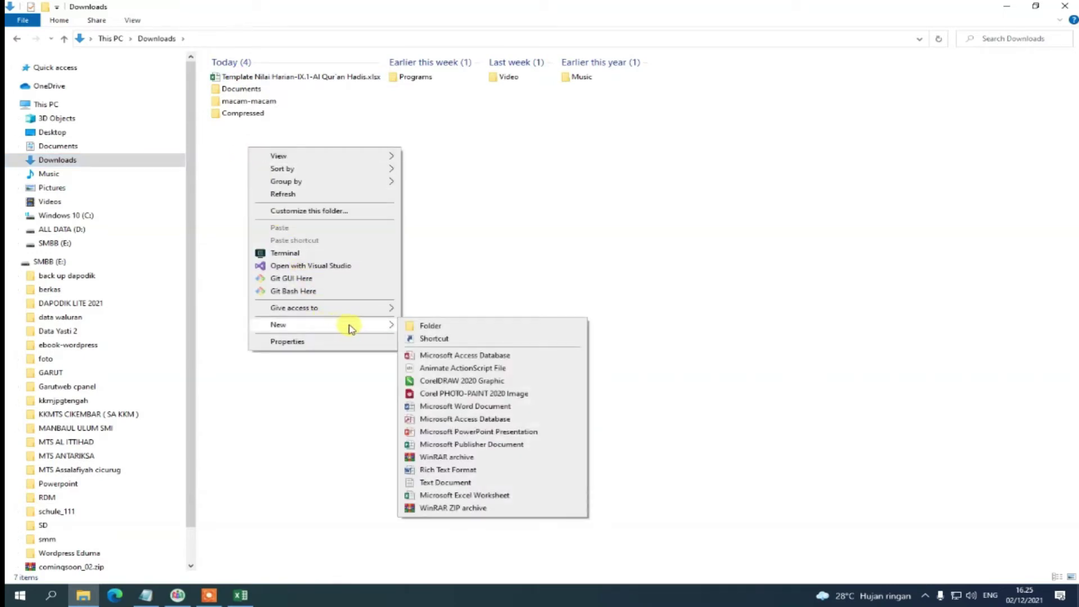
{"action": "left_click", "coordinate": [414, 323]}
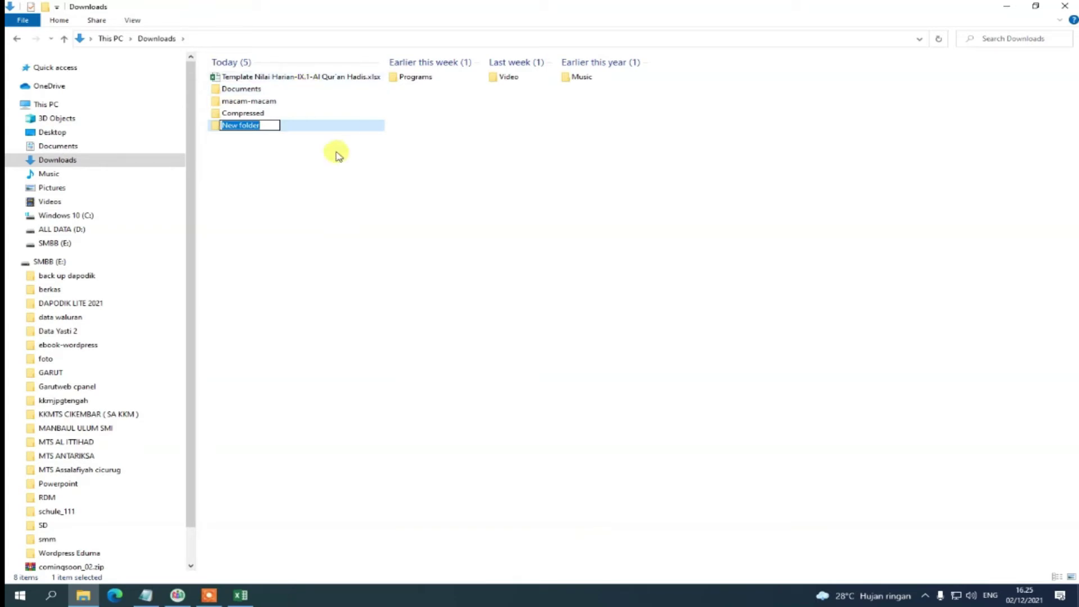
{"action": "type", "text": "IX1"}
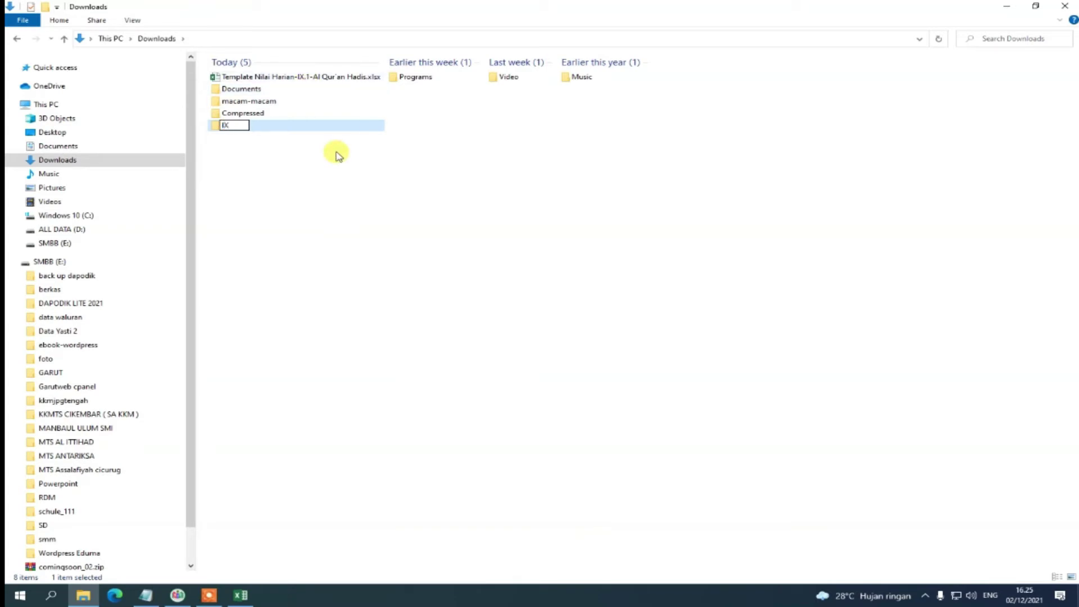
{"action": "left_click", "coordinate": [308, 176]}
Move the Template Nilai Harian-IX.1-Al Qur'an Hadis workbook into the IX1 folder and open that folder.
{"action": "left_click_drag", "start_coordinate": [283, 79], "coordinate": [232, 125]}
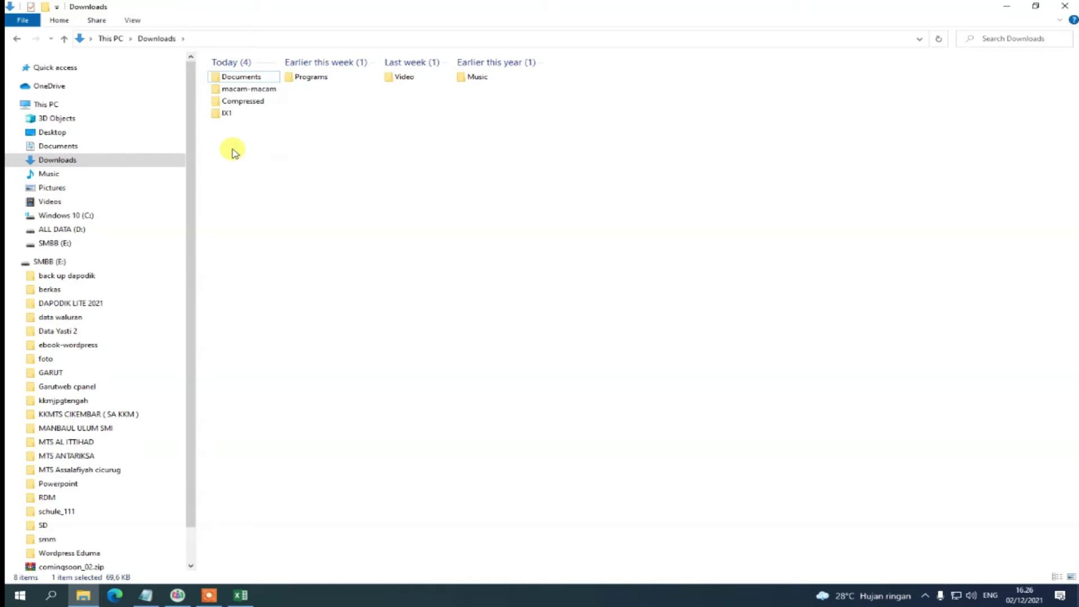
{"action": "double_click", "coordinate": [227, 113]}
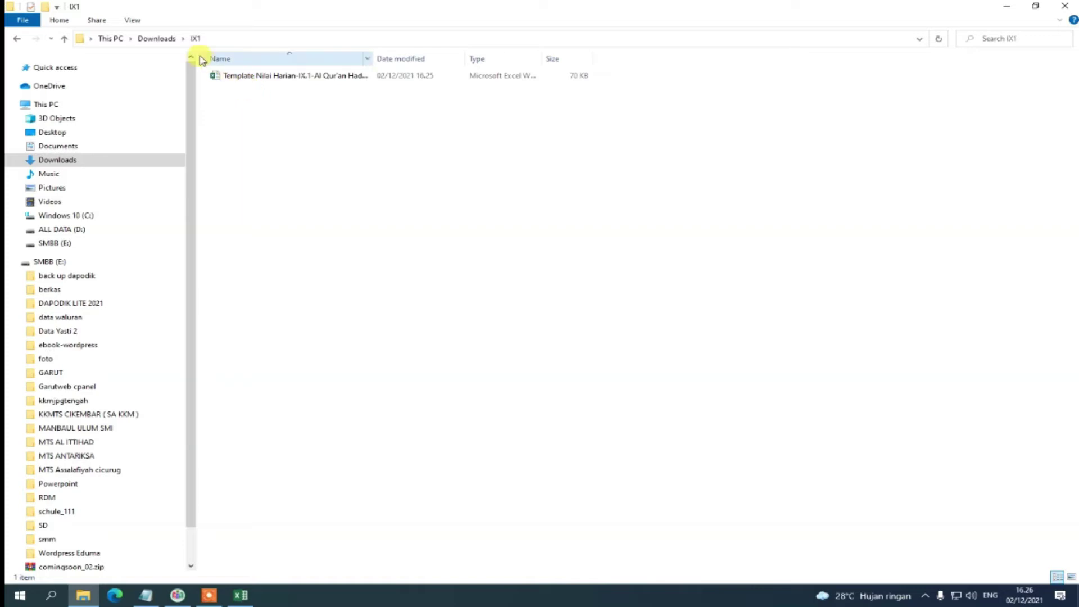
{"action": "left_click", "coordinate": [157, 38]}
{"action": "double_click", "coordinate": [229, 80]}
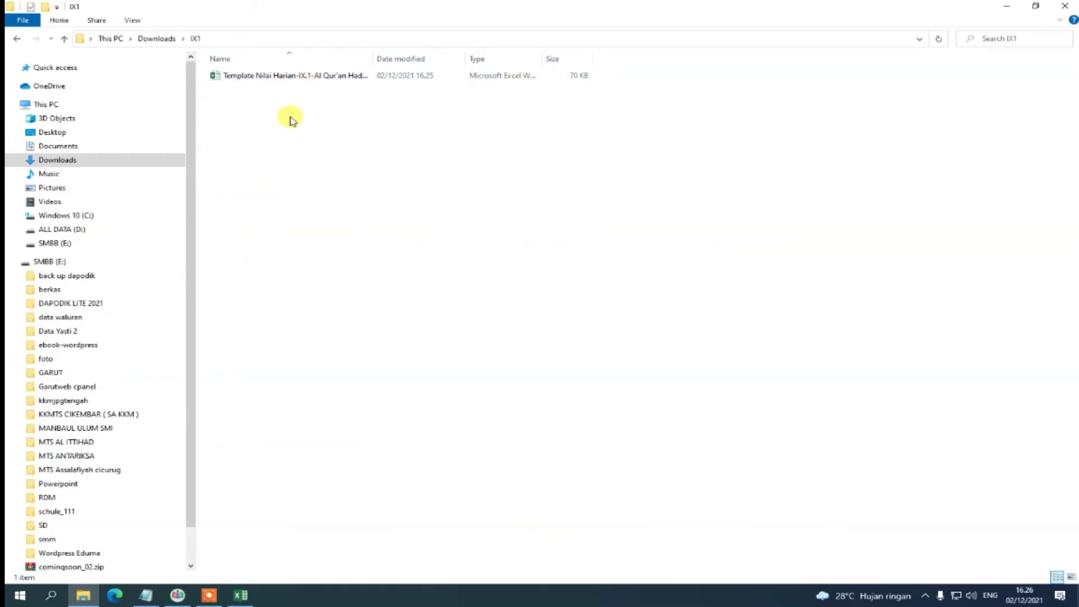
{"action": "left_click", "coordinate": [241, 595]}
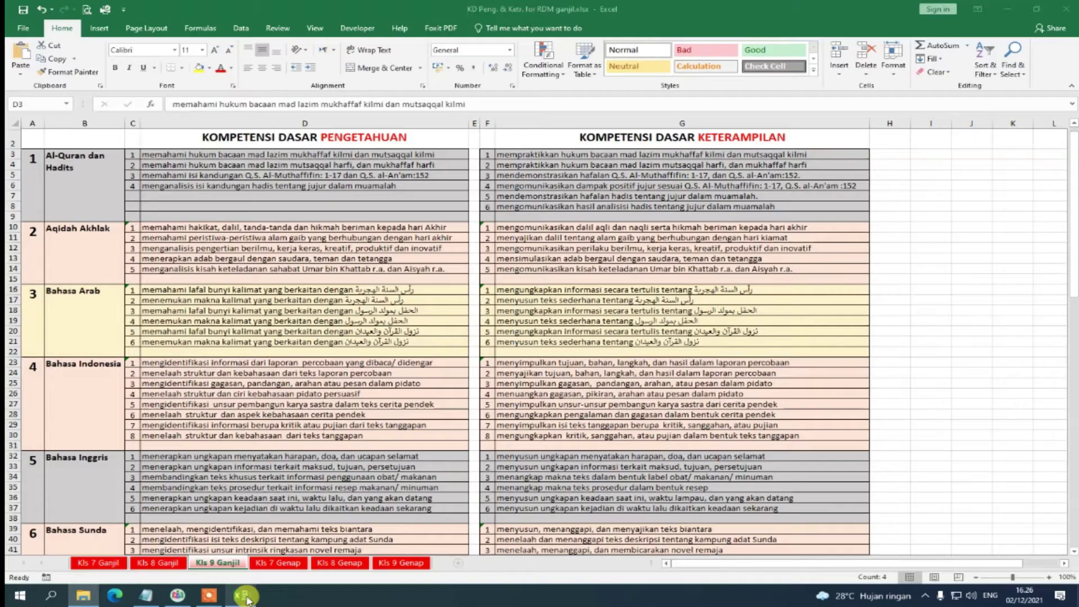
{"action": "left_click", "coordinate": [292, 155]}
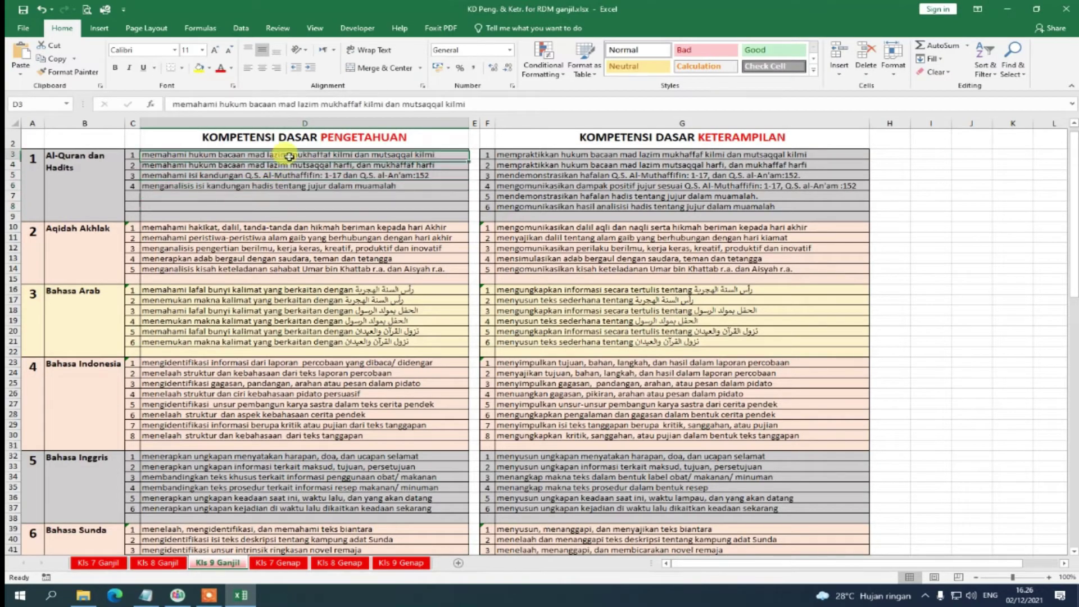
{"action": "left_click", "coordinate": [1006, 9]}
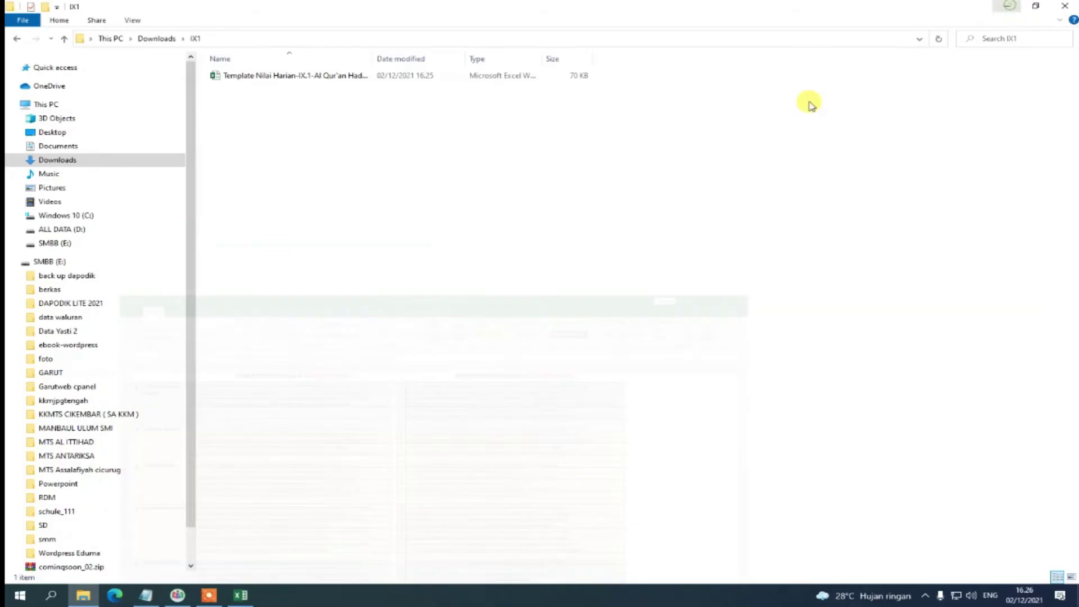
In Rapor Digital Madrasah, upload the Template Nilai Harian-IX.1-Al Qur'an Hadis file from the IX1 folder to the IX 1 Nilai Harian page.
{"action": "left_click", "coordinate": [177, 595]}
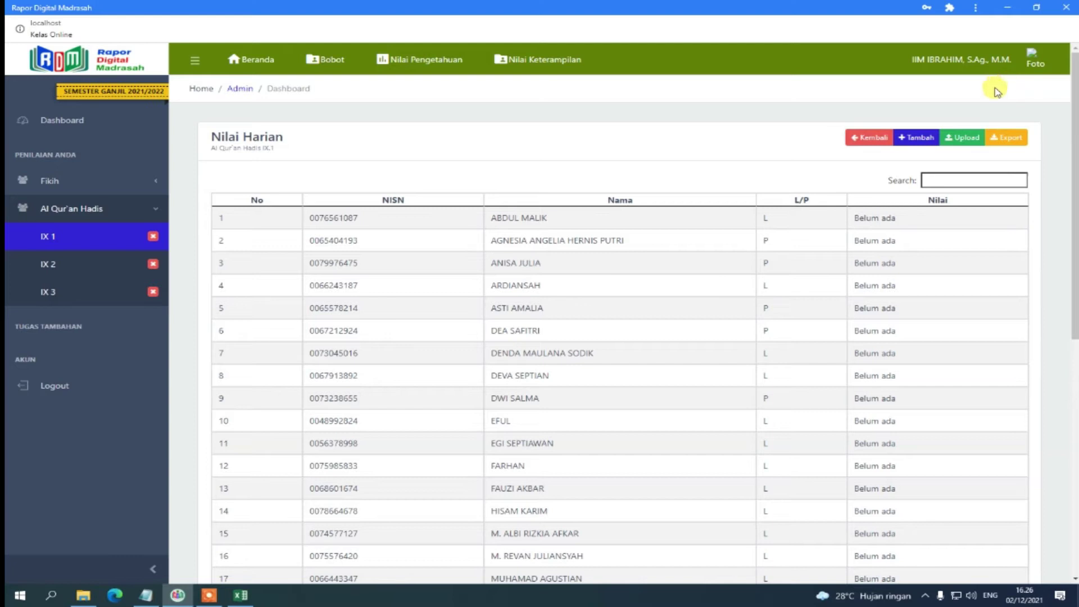
{"action": "left_click", "coordinate": [965, 140]}
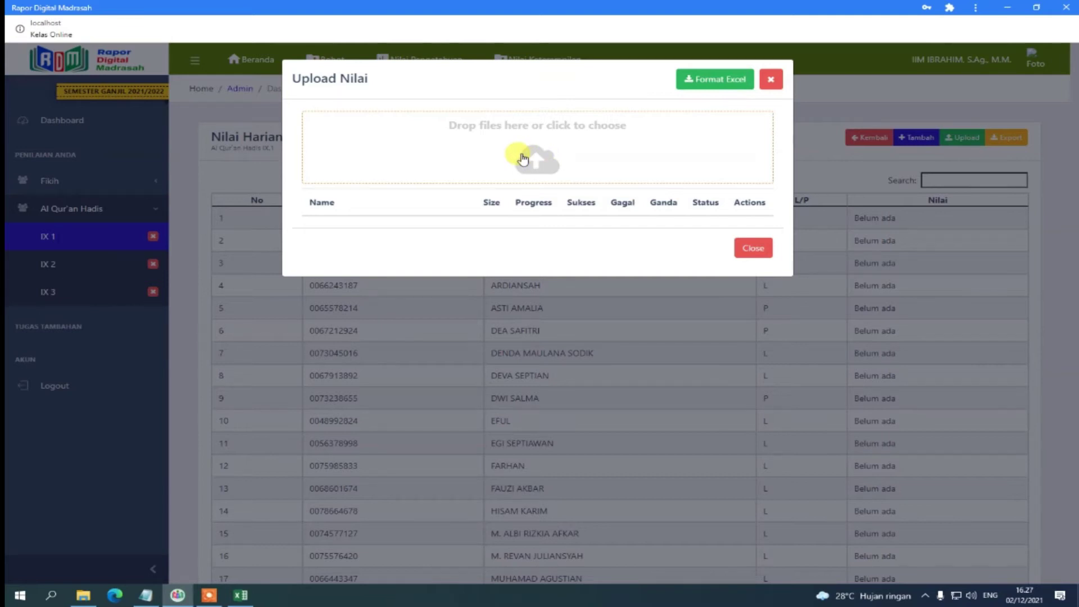
{"action": "left_click", "coordinate": [84, 594]}
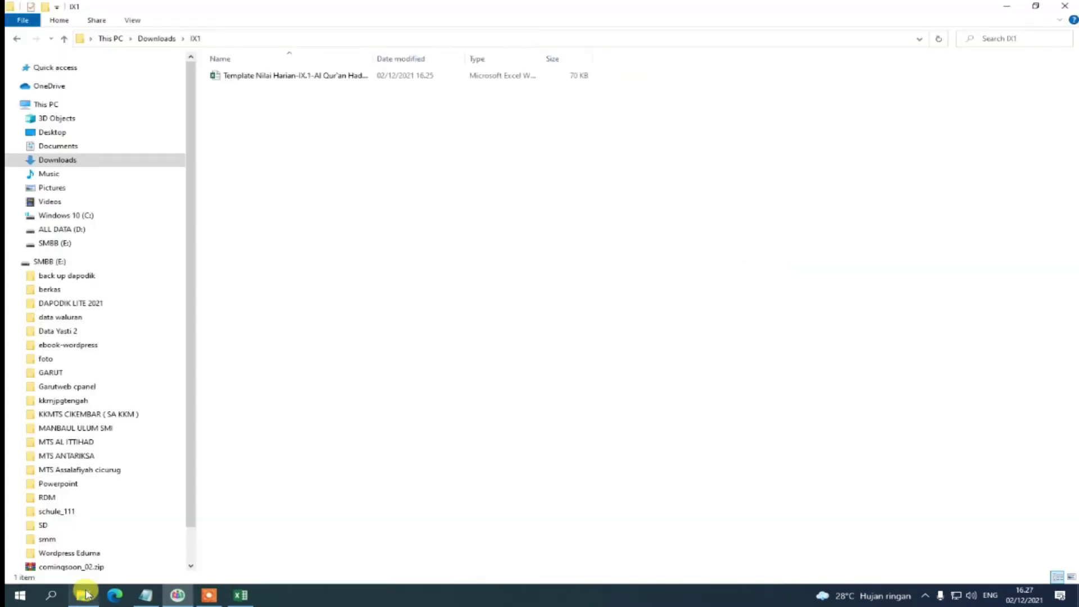
{"action": "left_click", "coordinate": [1040, 7]}
{"action": "left_click", "coordinate": [442, 18]}
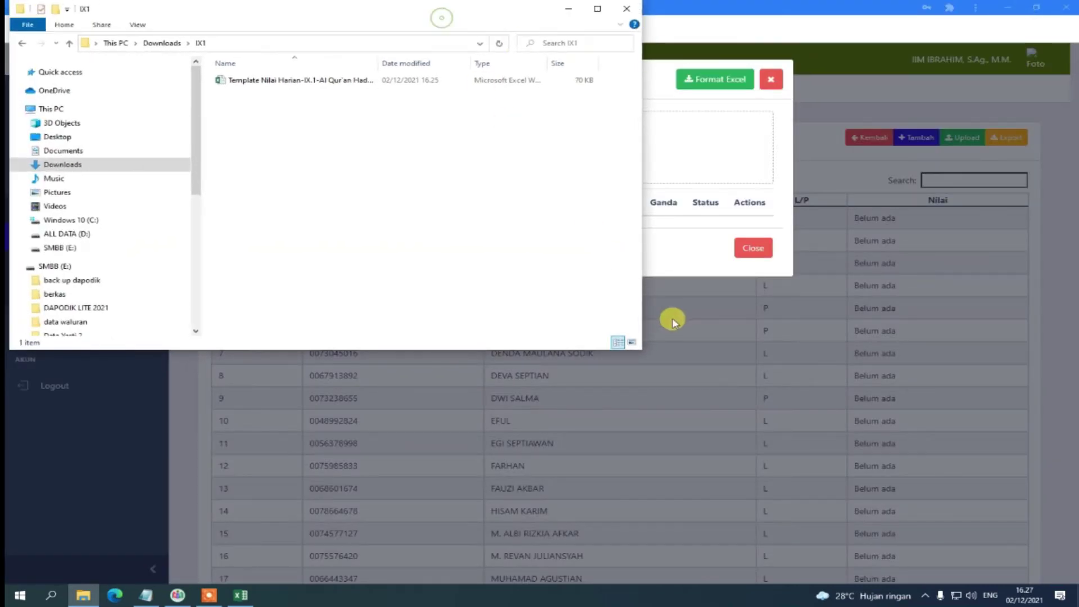
{"action": "left_click_drag", "start_coordinate": [373, 16], "coordinate": [681, 274]}
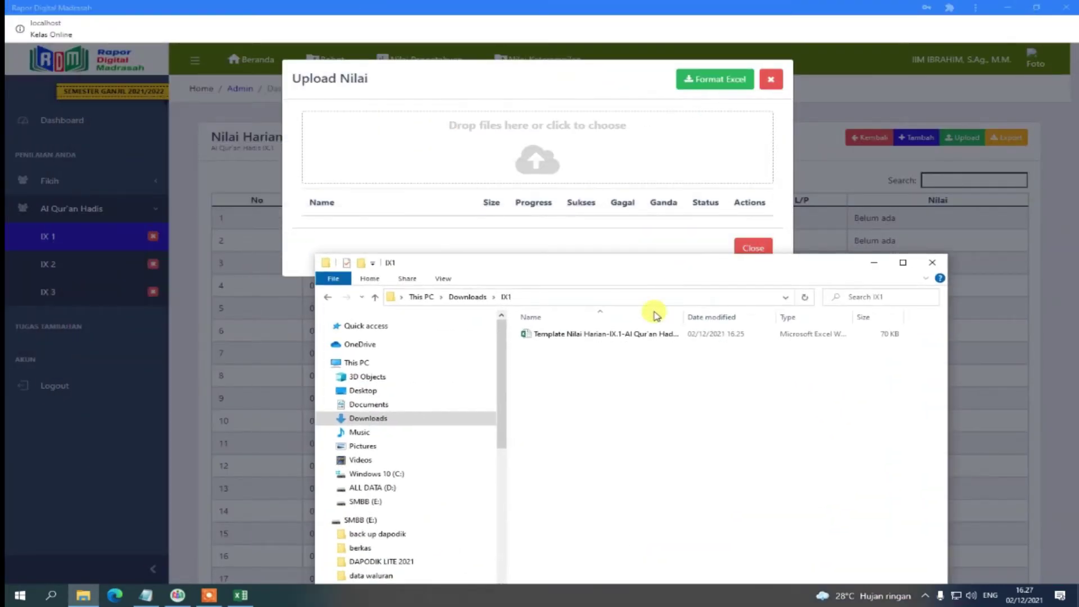
{"action": "left_click_drag", "start_coordinate": [596, 340], "coordinate": [548, 166]}
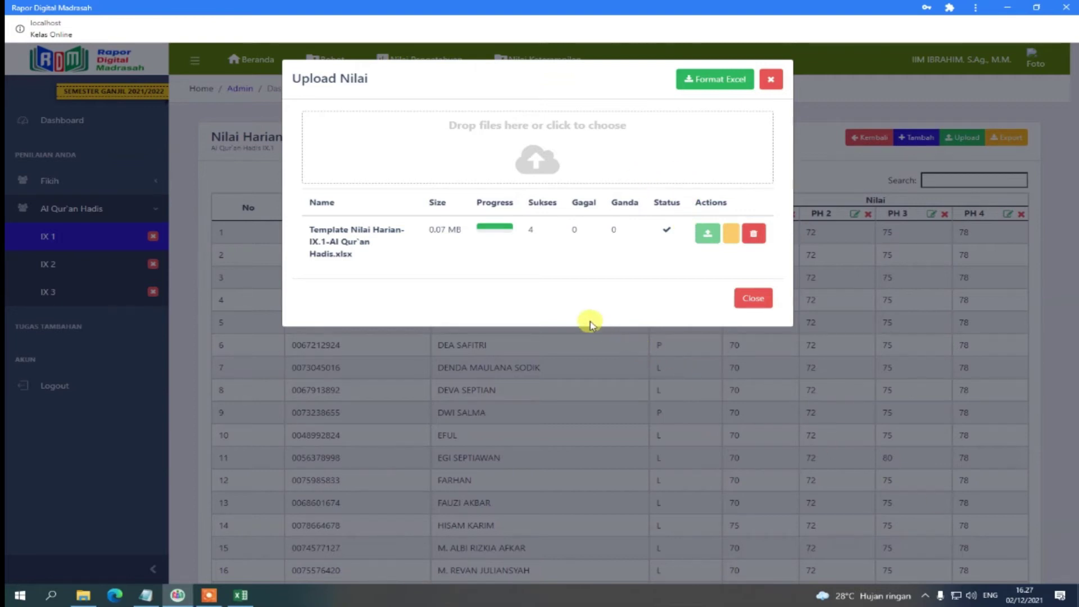
{"action": "left_click", "coordinate": [534, 150]}
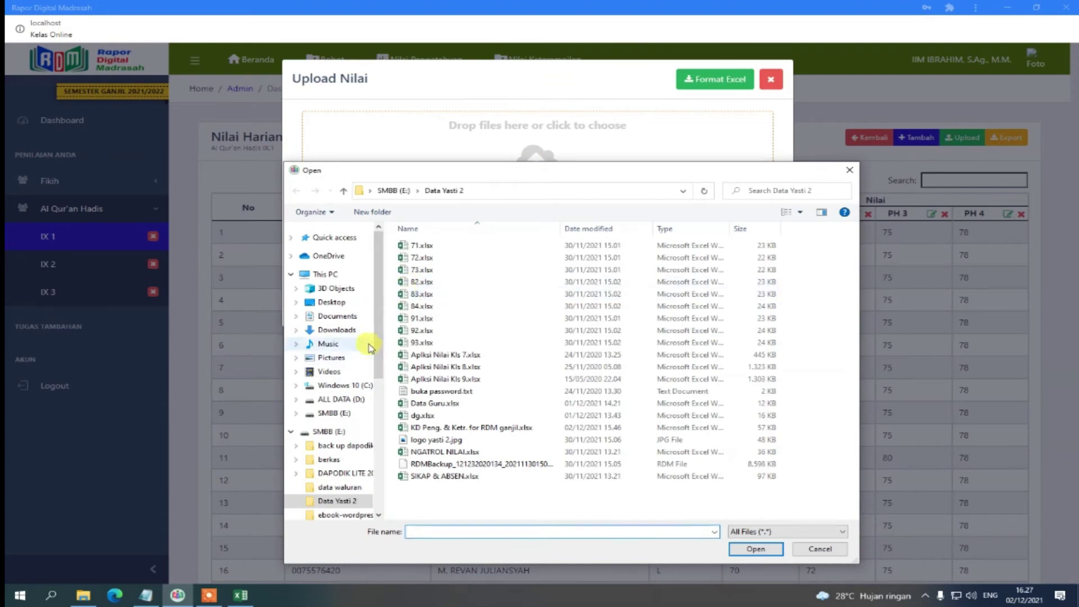
{"action": "left_click", "coordinate": [352, 332]}
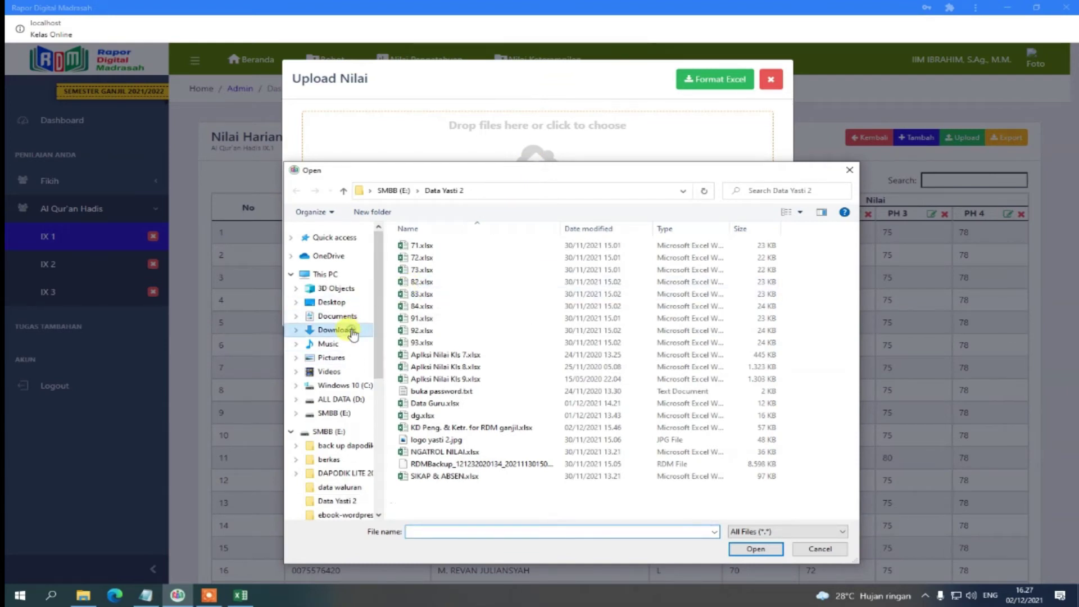
{"action": "double_click", "coordinate": [506, 285]}
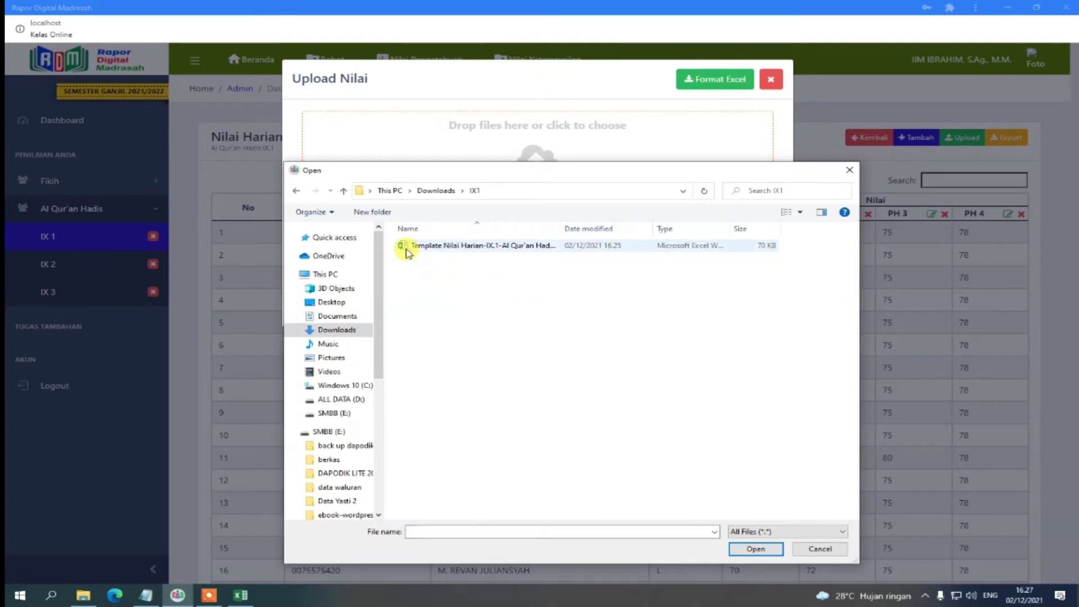
{"action": "left_click", "coordinate": [415, 249]}
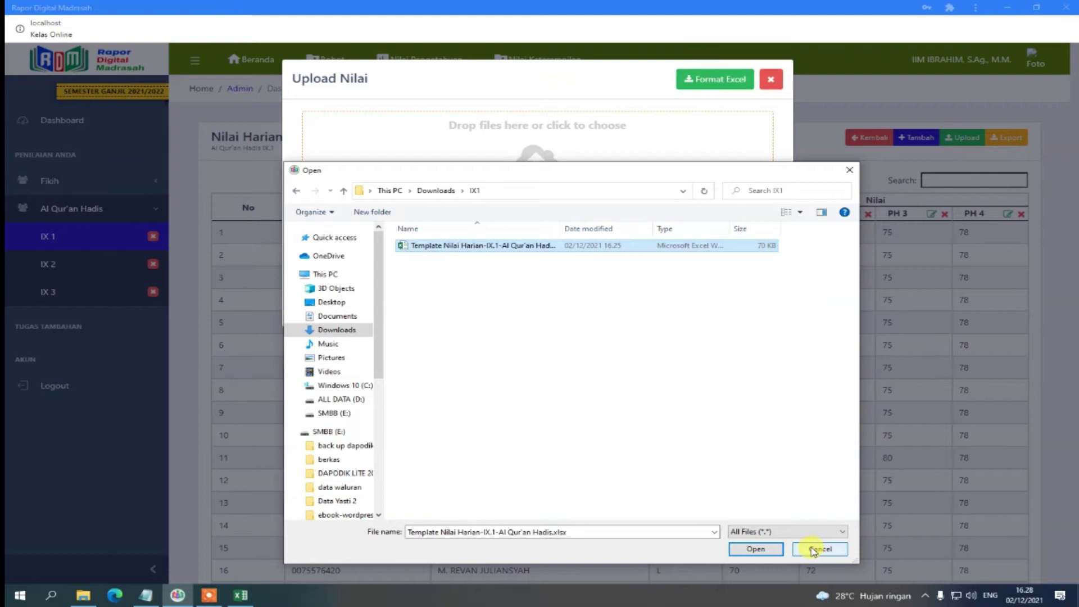
{"action": "left_click", "coordinate": [771, 549]}
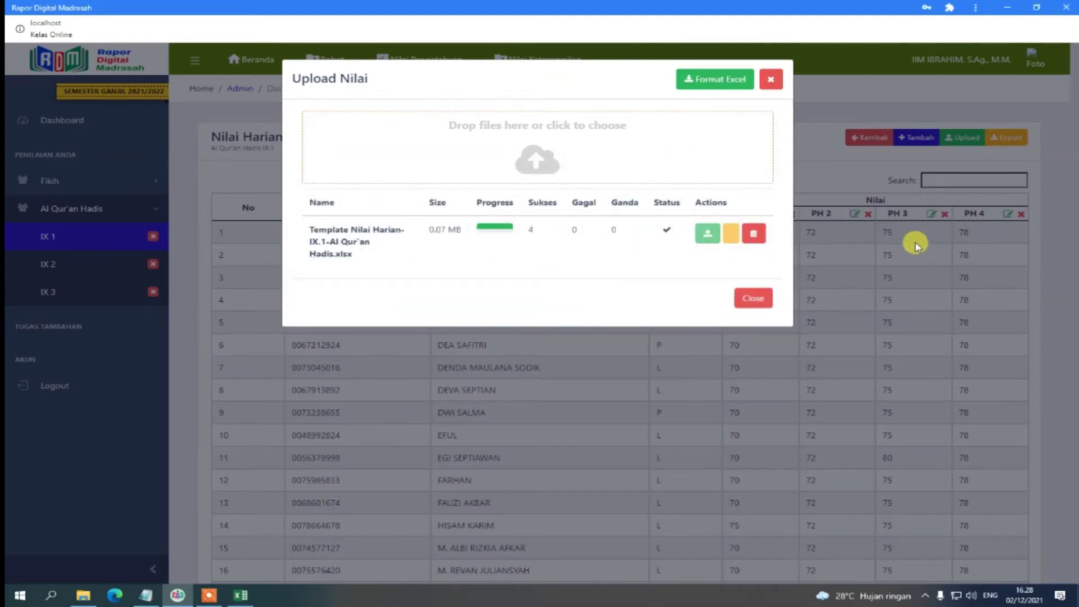
Close the Upload Nilai dialog, then set the PH 1 score of student No 3 to 85 and save it.
{"action": "left_click", "coordinate": [754, 299]}
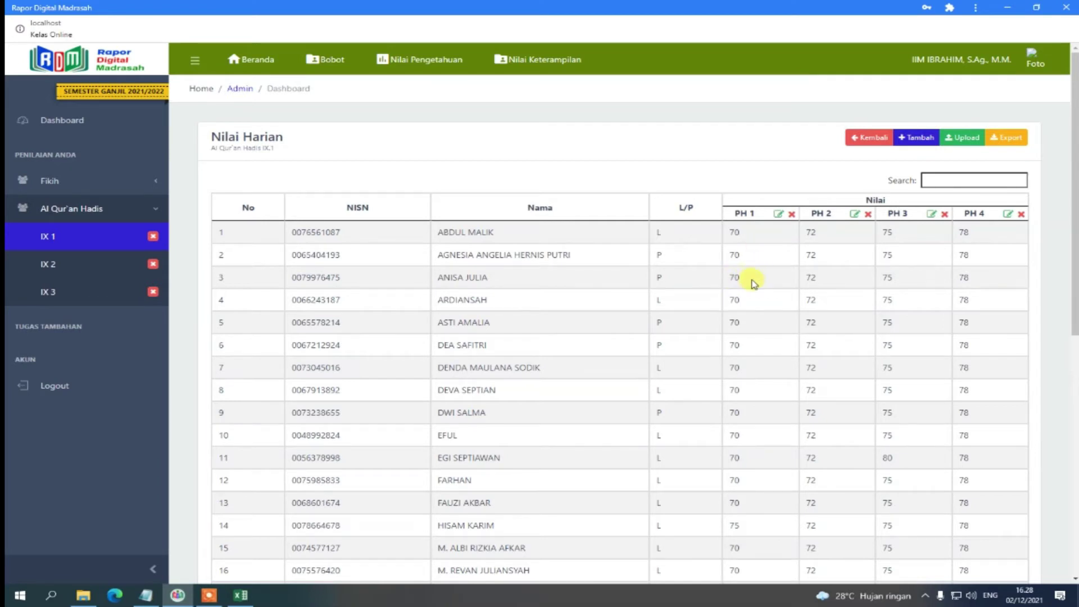
{"action": "left_click", "coordinate": [778, 214]}
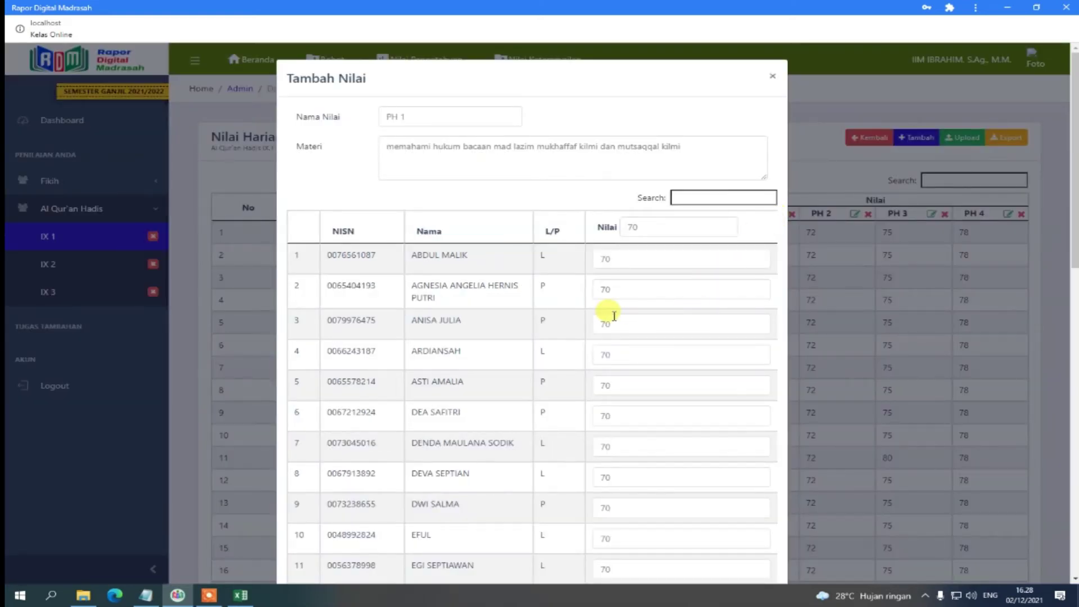
{"action": "left_click_drag", "start_coordinate": [614, 323], "coordinate": [593, 323]}
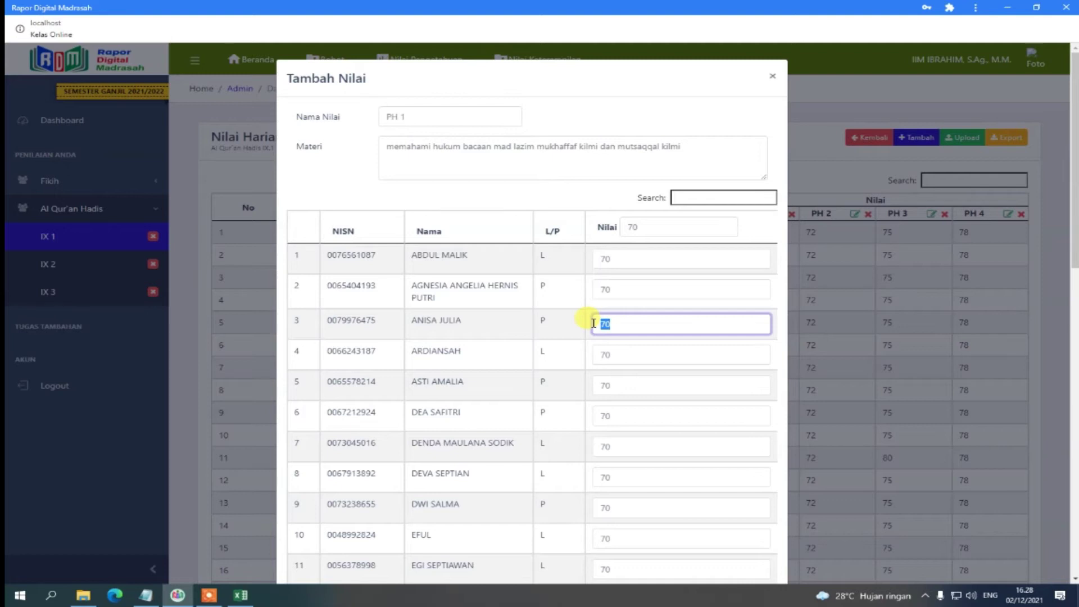
{"action": "type", "text": "85"}
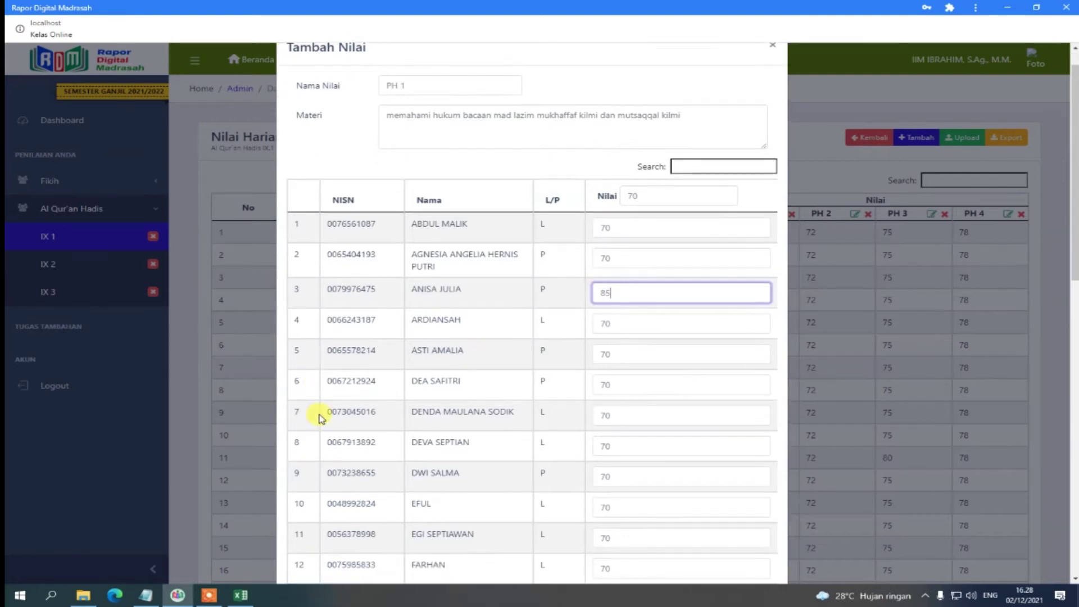
{"action": "scroll", "coordinate": [565, 409], "scroll_direction": "down", "scroll_amount": 10}
{"action": "scroll", "coordinate": [559, 429], "scroll_direction": "down", "scroll_amount": 3}
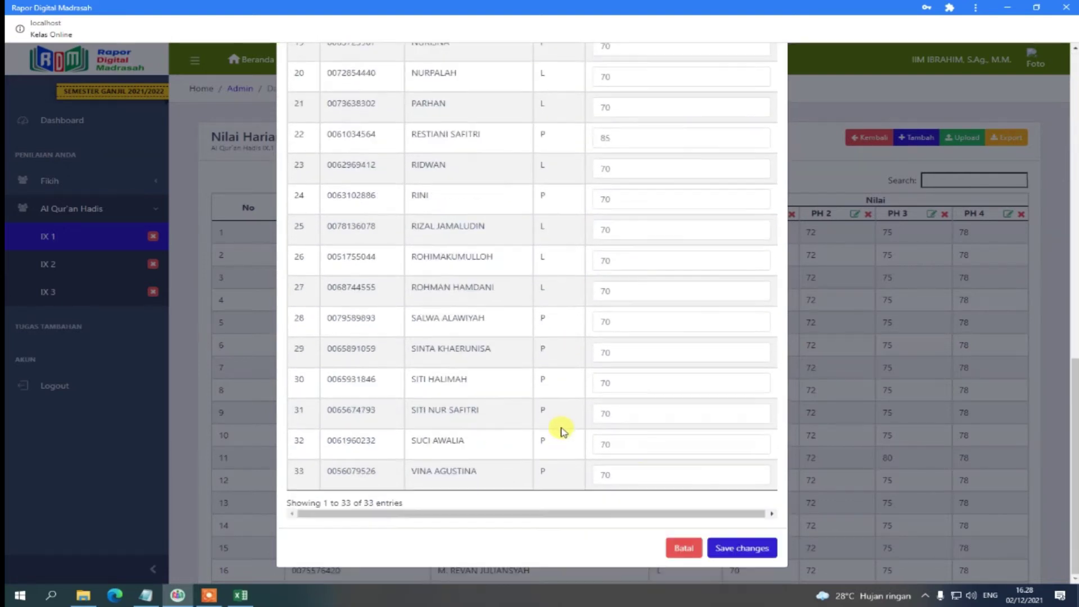
{"action": "left_click", "coordinate": [728, 549]}
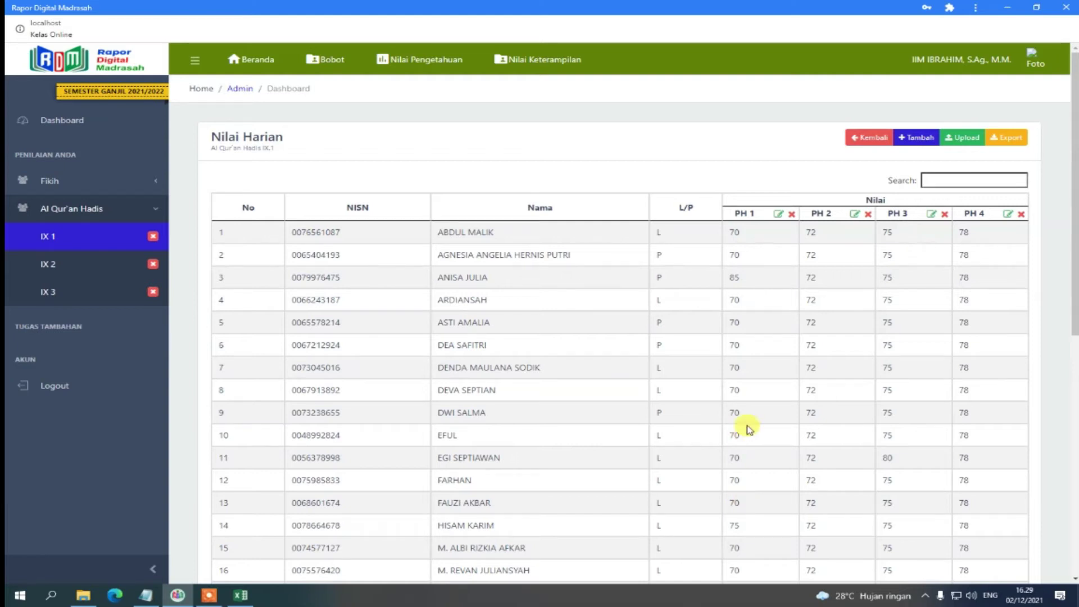
Set the PH 1 score of student No 13 to 80 and save the change.
{"action": "left_click", "coordinate": [779, 214]}
{"action": "scroll", "coordinate": [511, 463], "scroll_direction": "down", "scroll_amount": 3}
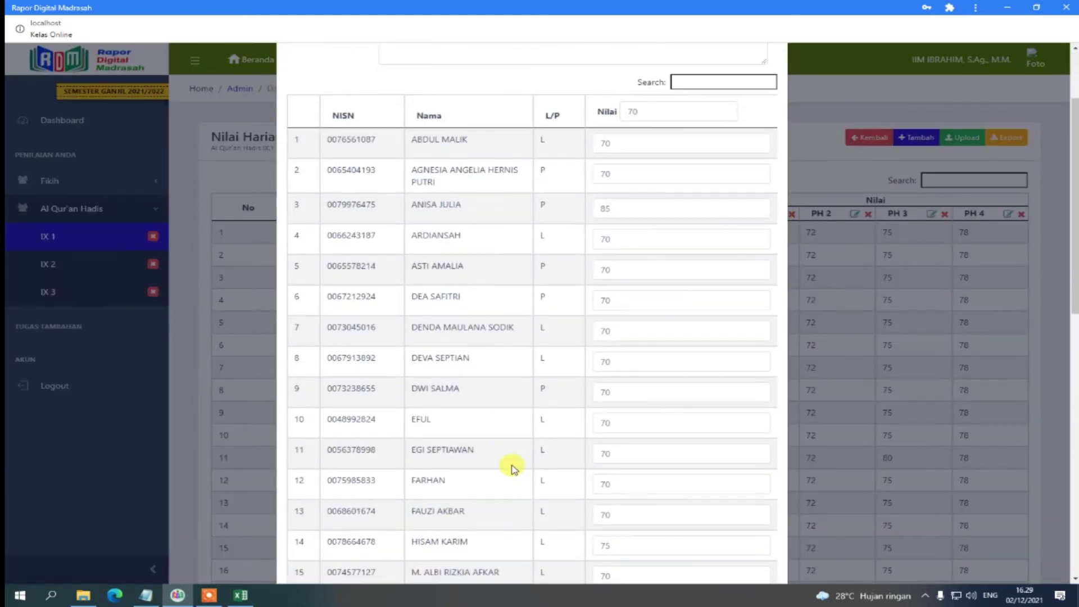
{"action": "left_click", "coordinate": [605, 540]}
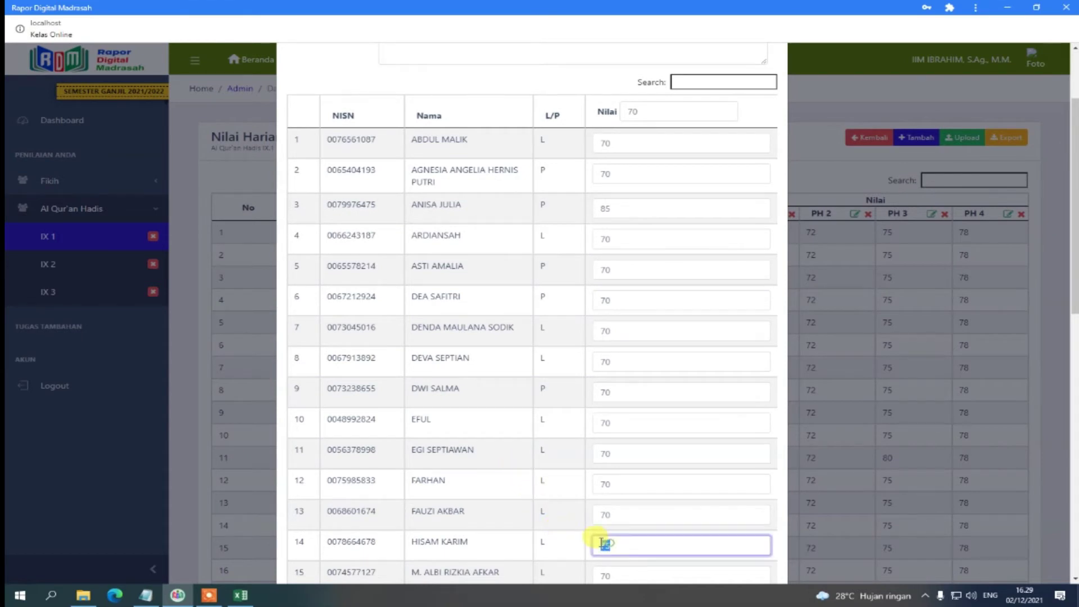
{"action": "double_click", "coordinate": [604, 539]}
{"action": "double_click", "coordinate": [601, 513]}
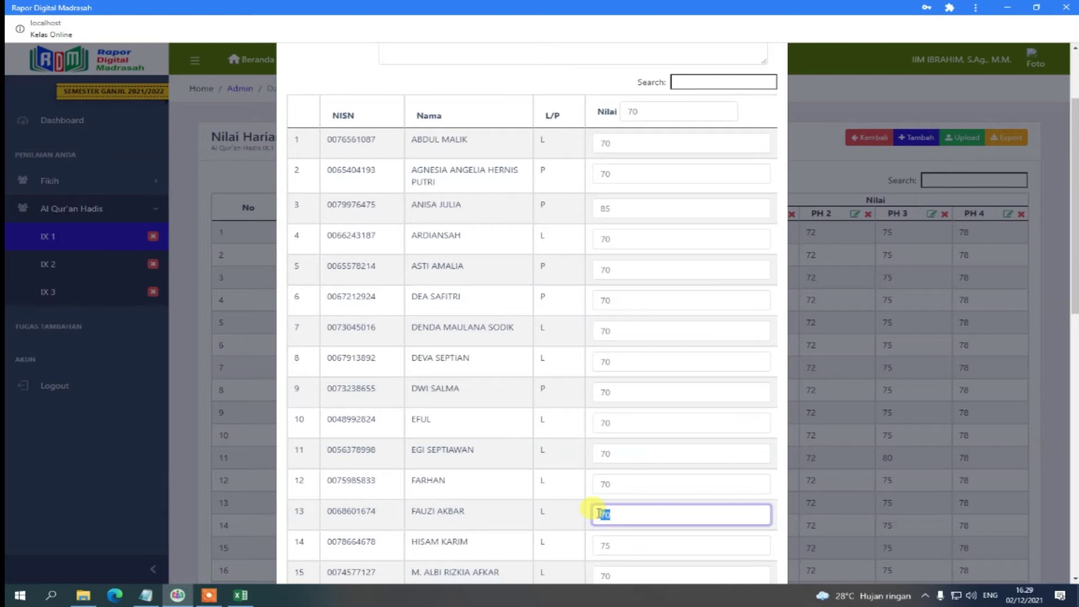
{"action": "type", "text": "8"}
{"action": "scroll", "coordinate": [597, 510], "scroll_direction": "down", "scroll_amount": 10}
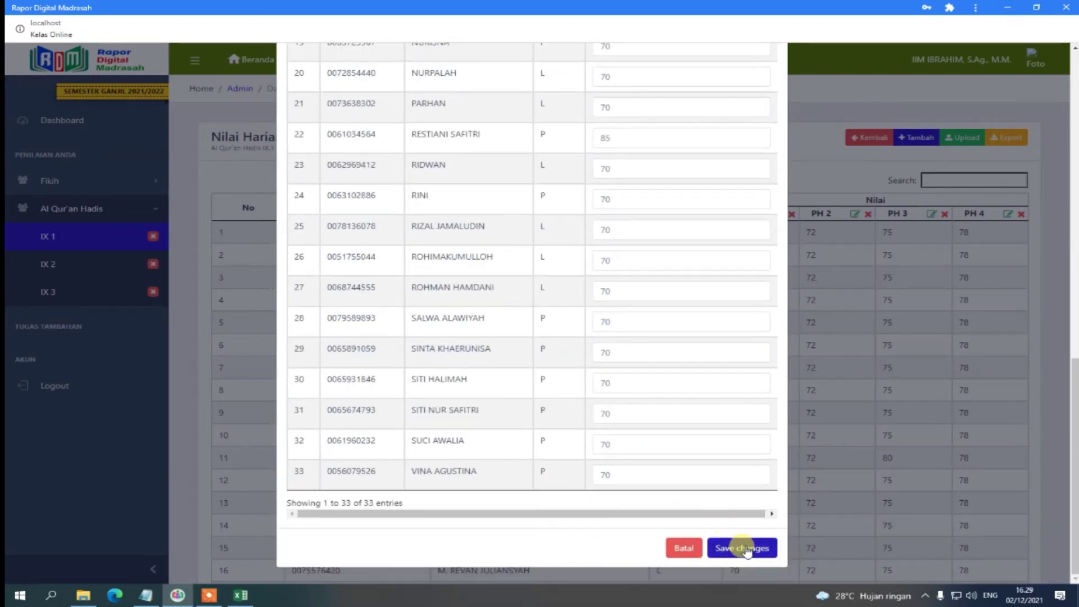
{"action": "left_click", "coordinate": [746, 548]}
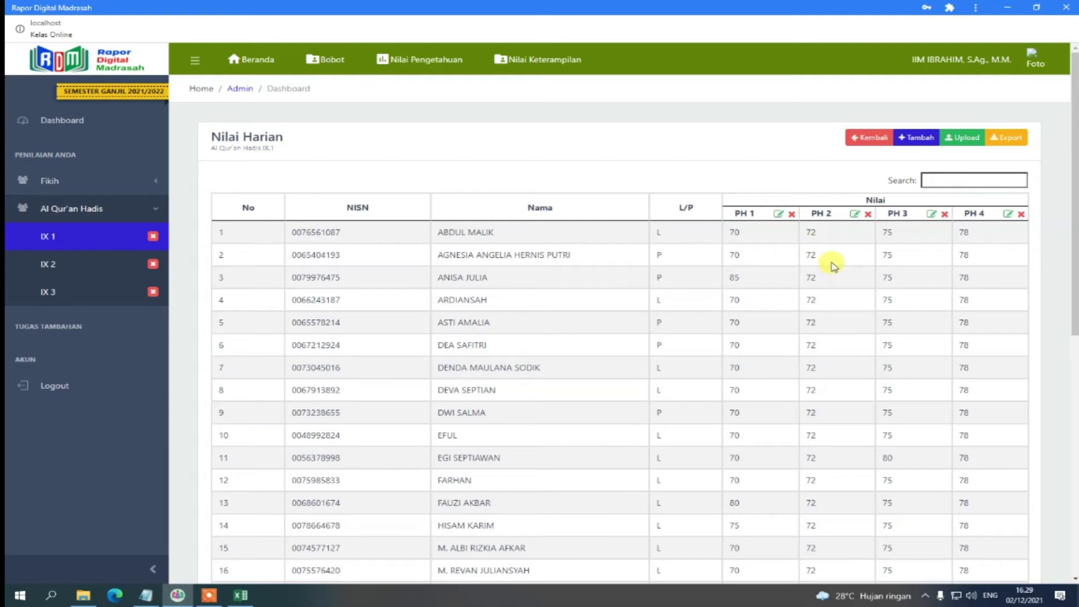
Go to the IX 1 Nilai PAS/PAT page, download its Excel format template and close the Upload Nilai dialog.
{"action": "left_click", "coordinate": [862, 138]}
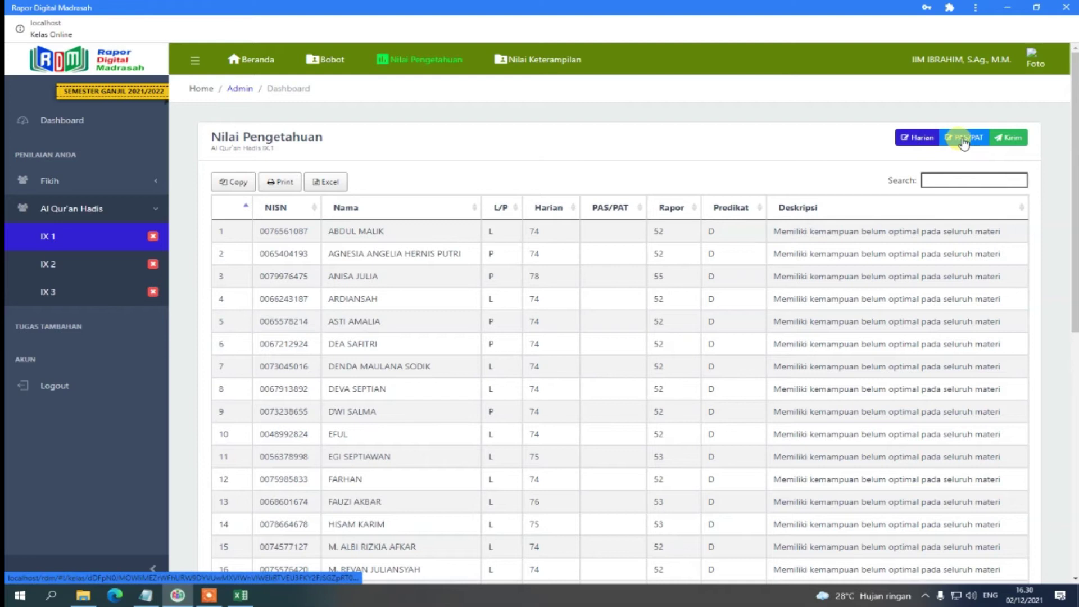
{"action": "left_click", "coordinate": [963, 139]}
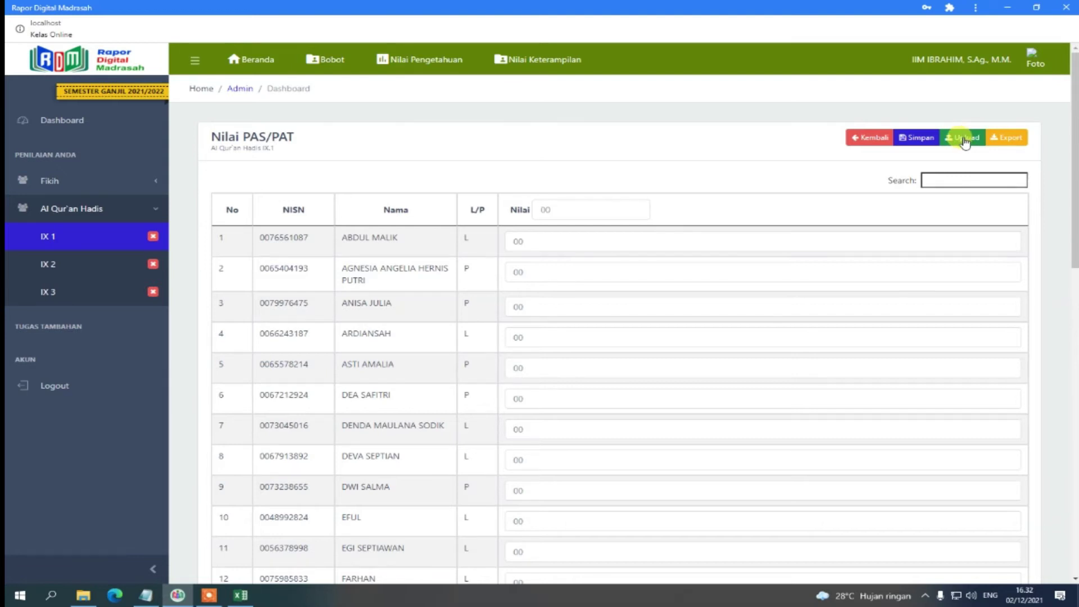
{"action": "left_click", "coordinate": [964, 139]}
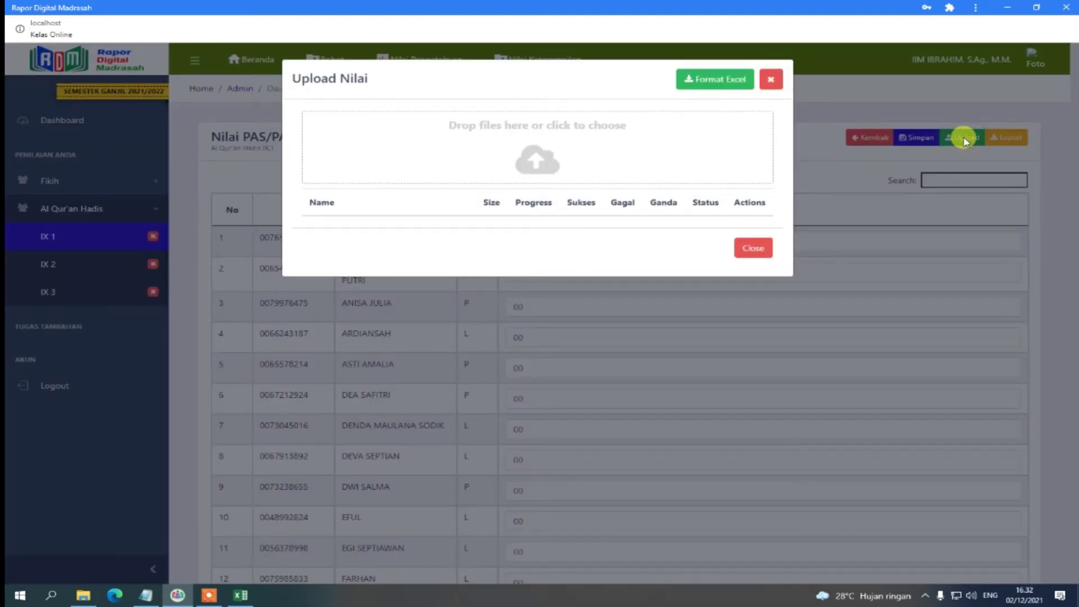
{"action": "left_click", "coordinate": [713, 84]}
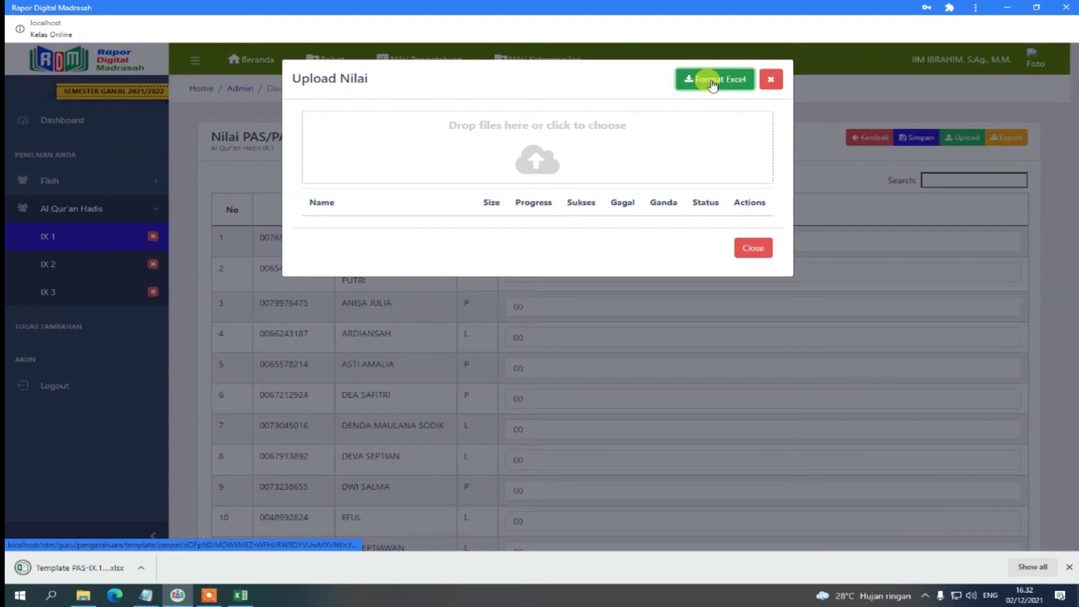
{"action": "left_click", "coordinate": [754, 247]}
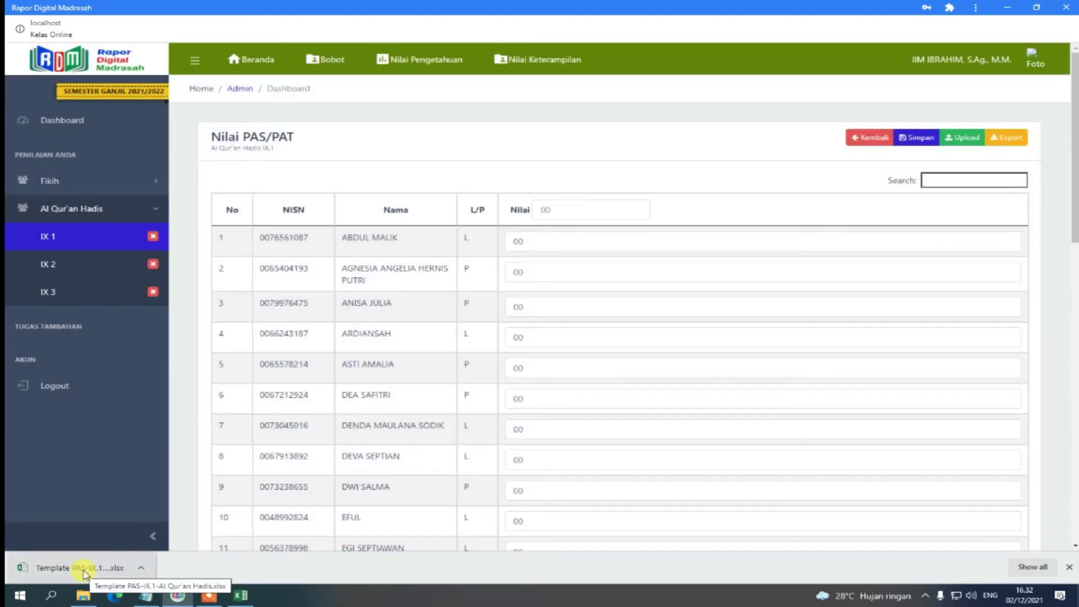
Switch to File Explorer and delete the leftover Template Nilai Harian-IX.1-Al Qur'an Hadis workbook from the Downloads folder.
{"action": "left_click", "coordinate": [83, 595]}
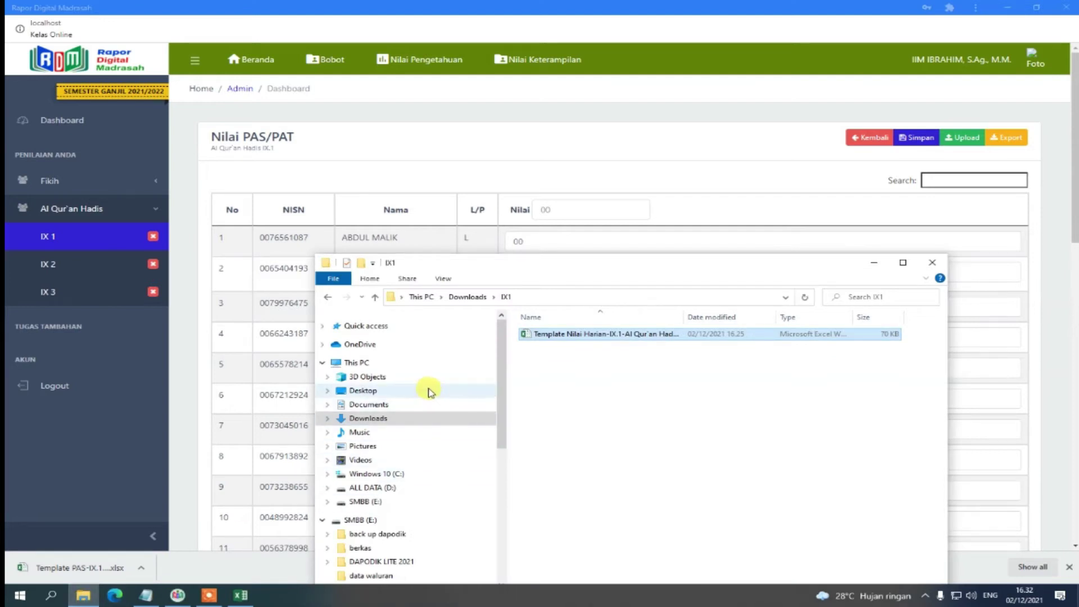
{"action": "left_click", "coordinate": [468, 297]}
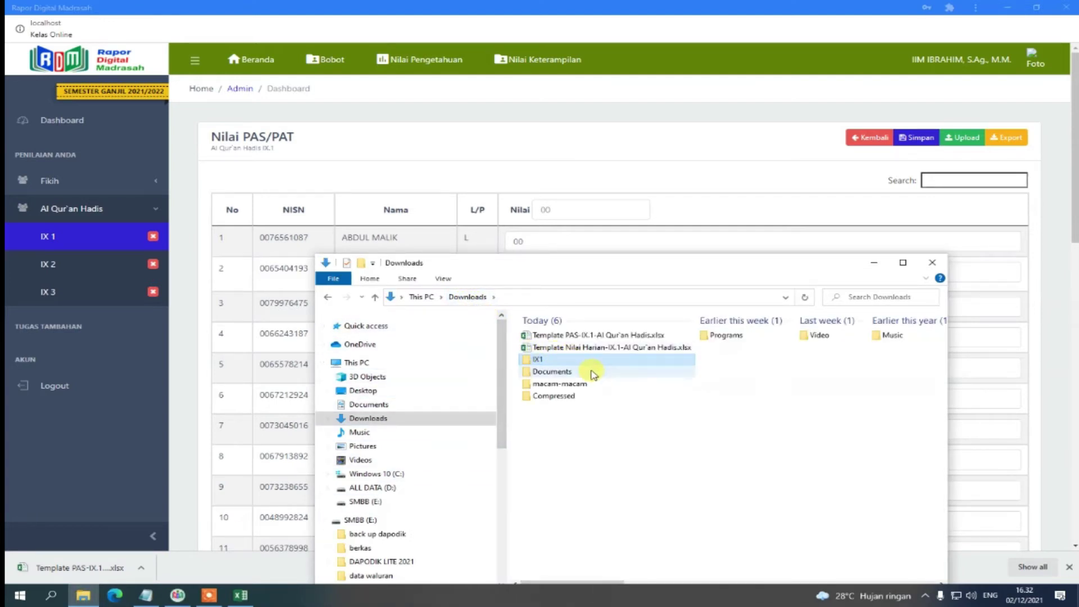
{"action": "left_click", "coordinate": [601, 348]}
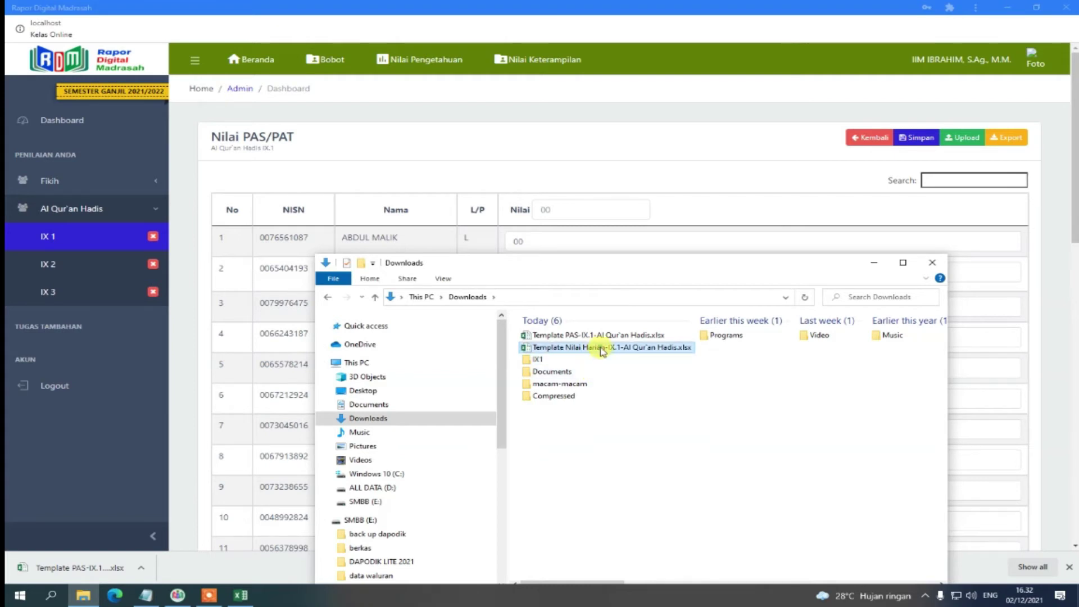
{"action": "key", "text": "Delete"}
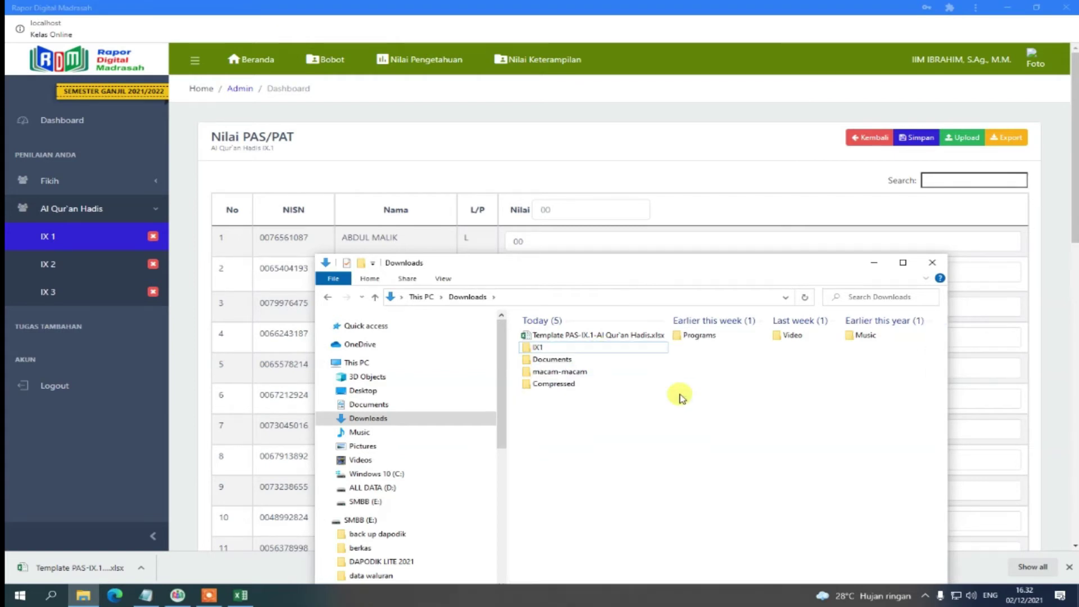
Move Template PAS-IX.1-Al Qur'an Hadis.xlsx into the IX1 folder and open the workbook from there.
{"action": "left_click_drag", "start_coordinate": [585, 338], "coordinate": [539, 347]}
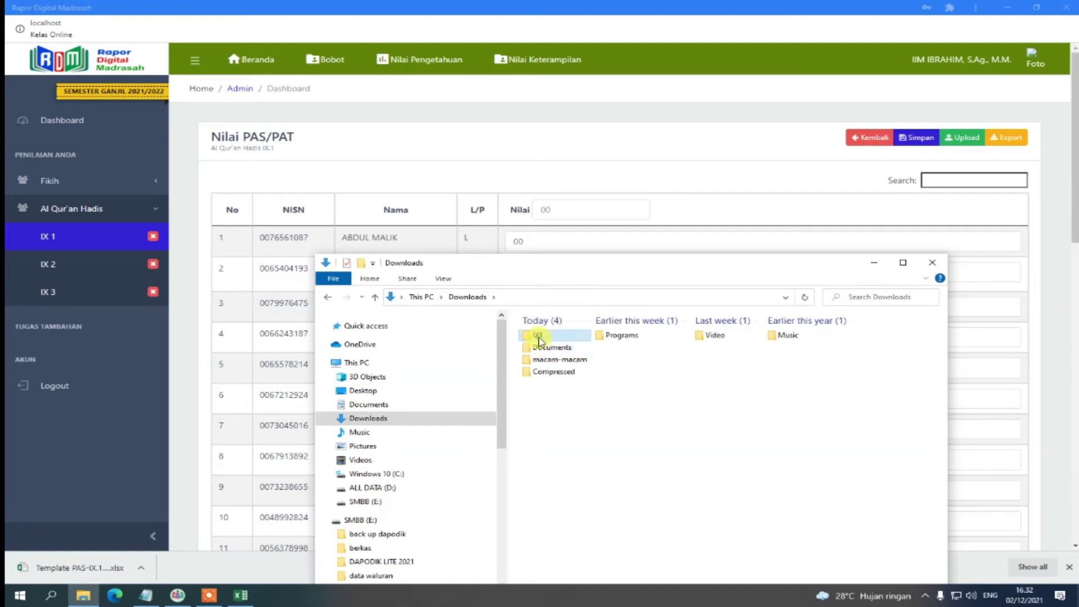
{"action": "double_click", "coordinate": [538, 337]}
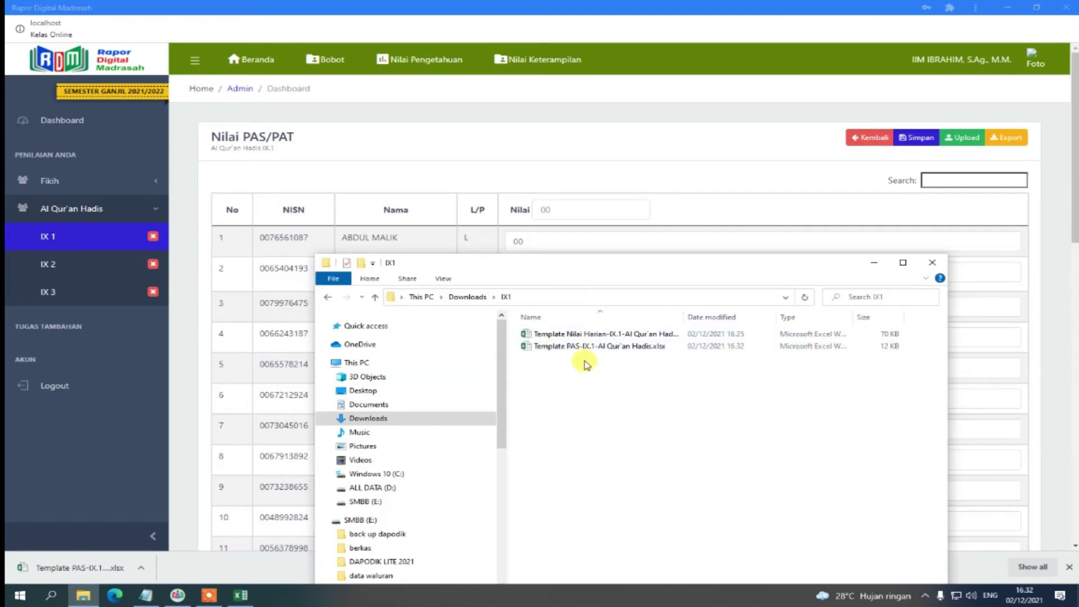
{"action": "left_click", "coordinate": [587, 346]}
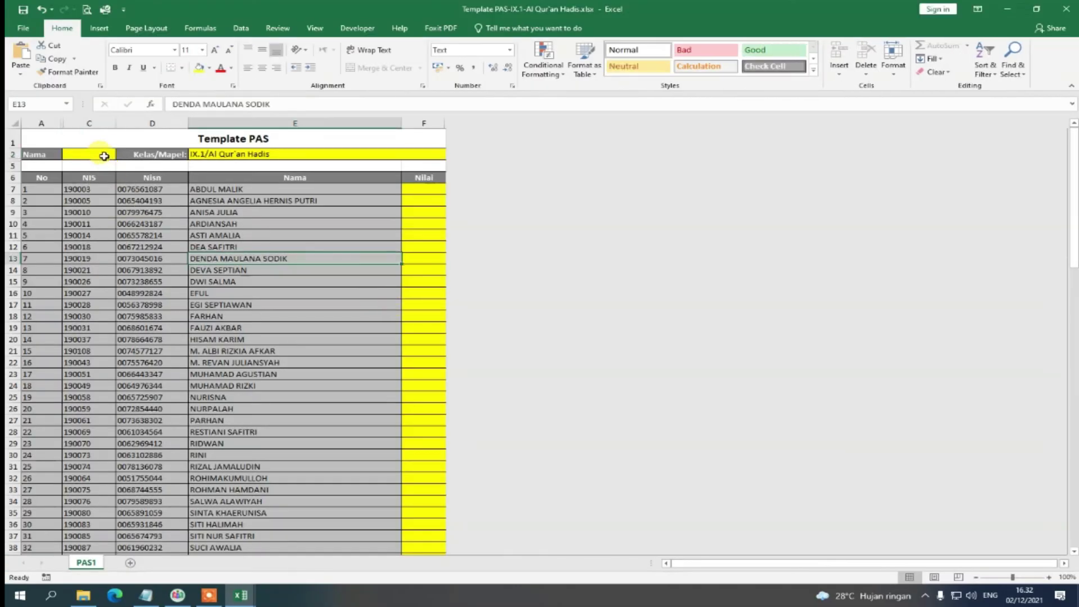
Choose PAS1 as the Nama value in the header of the Template PAS sheet.
{"action": "left_click", "coordinate": [104, 155]}
{"action": "left_click", "coordinate": [121, 154]}
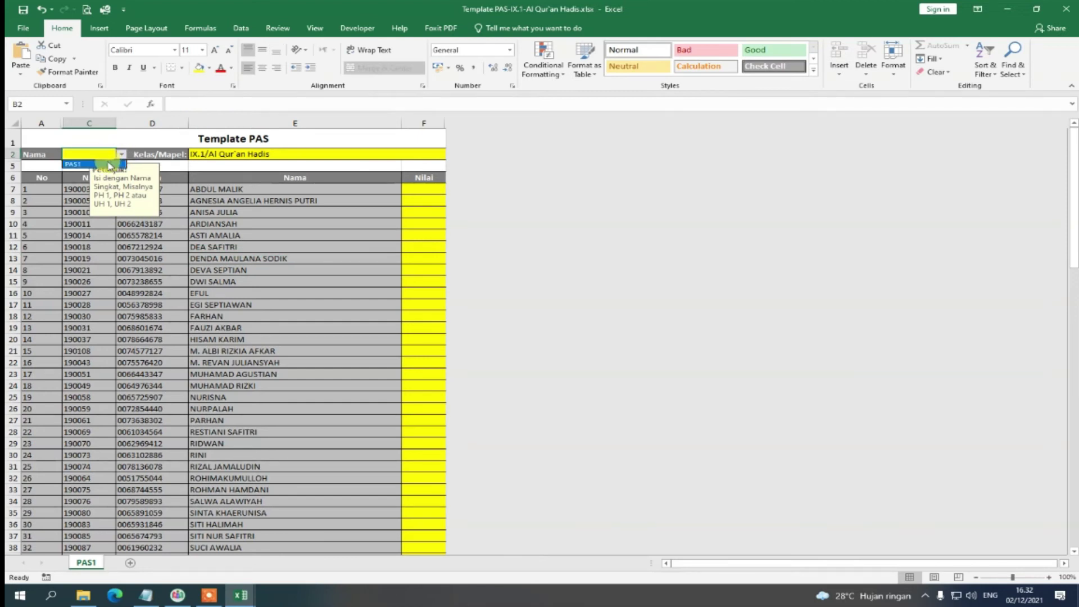
{"action": "left_click", "coordinate": [109, 164]}
{"action": "left_click", "coordinate": [308, 270]}
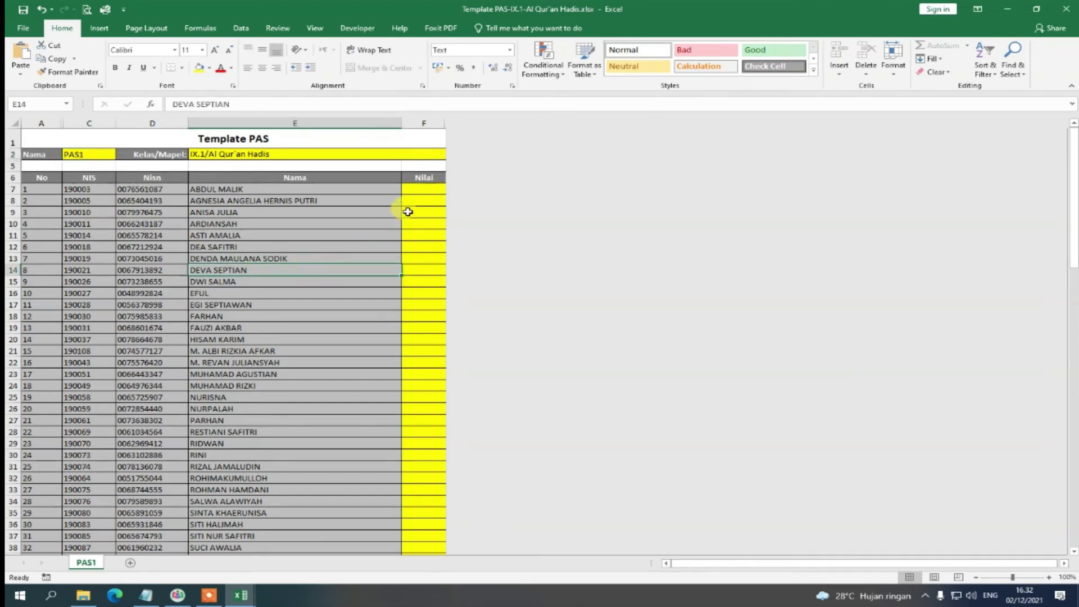
Enter a Nilai of 70 in F7 and fill it down for all the students.
{"action": "left_click", "coordinate": [426, 190]}
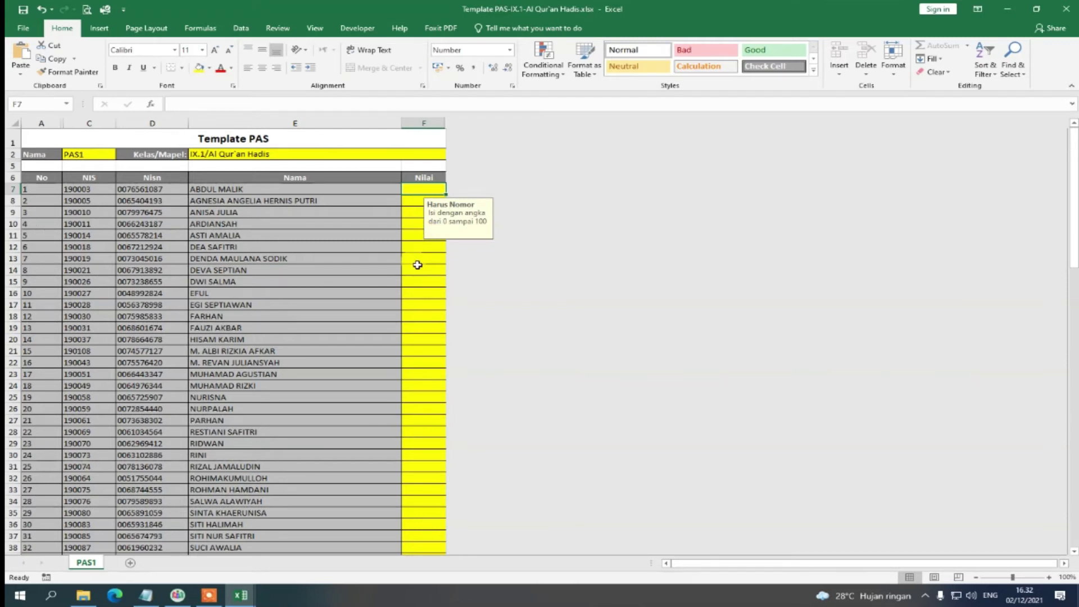
{"action": "type", "text": "7"}
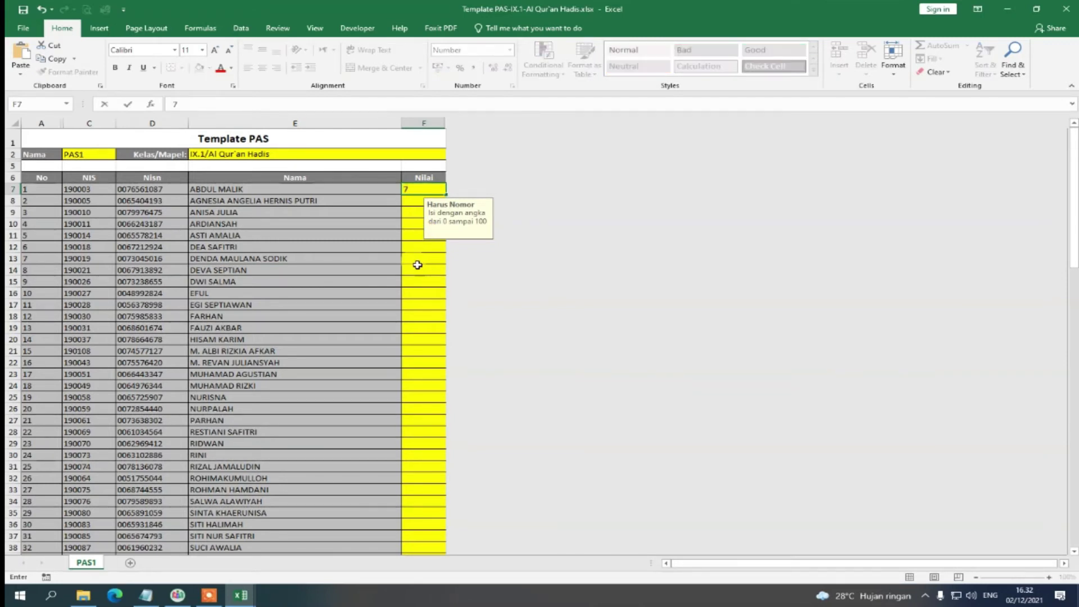
{"action": "type", "text": "0"}
{"action": "left_click", "coordinate": [417, 265]}
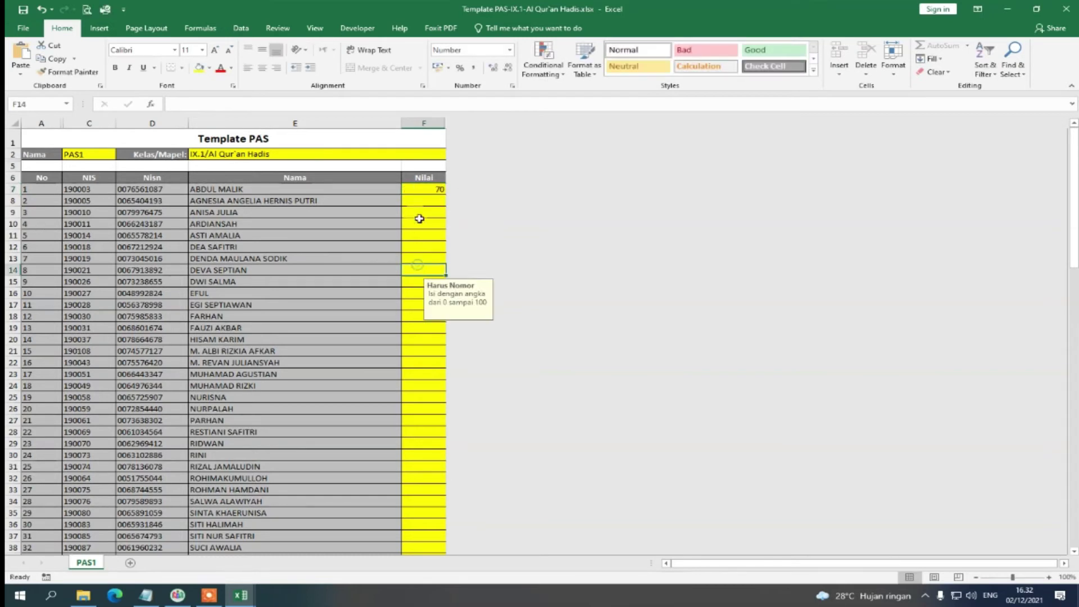
{"action": "left_click", "coordinate": [427, 190]}
{"action": "double_click", "coordinate": [445, 195]}
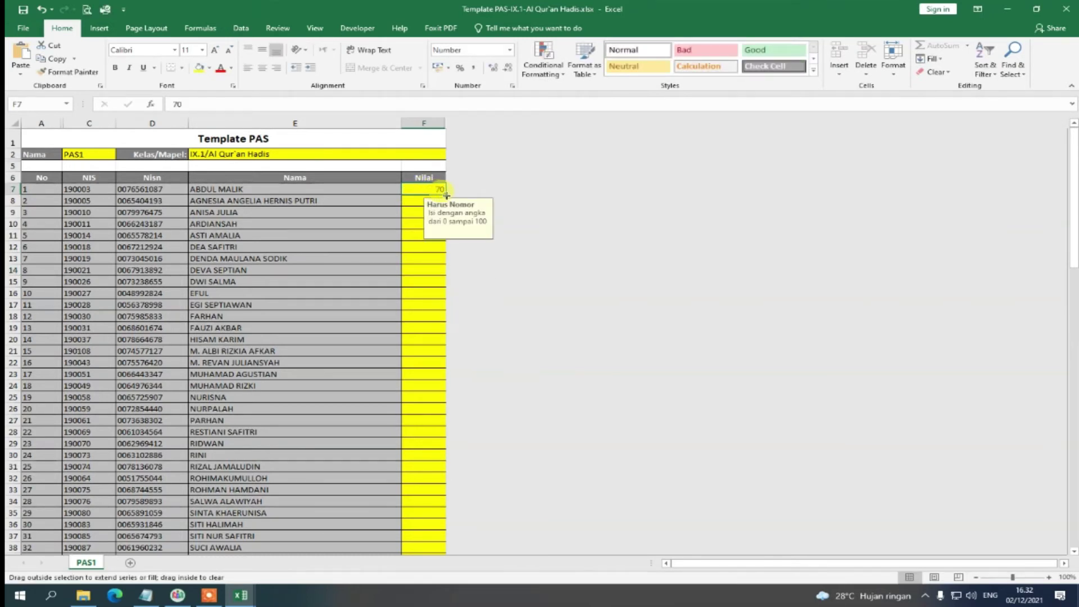
Change the Nilai of students No 11 to 14 in F17:F20 to 85, 78, 77 and 86.
{"action": "left_click", "coordinate": [433, 304]}
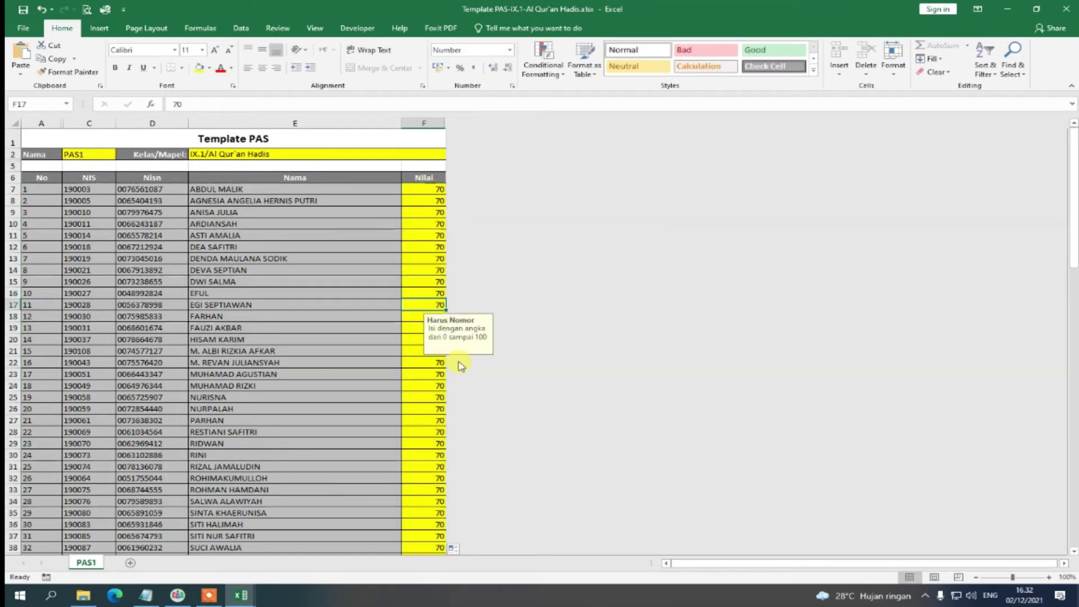
{"action": "type", "text": "85"}
{"action": "key", "text": "Return"}
{"action": "type", "text": "78"}
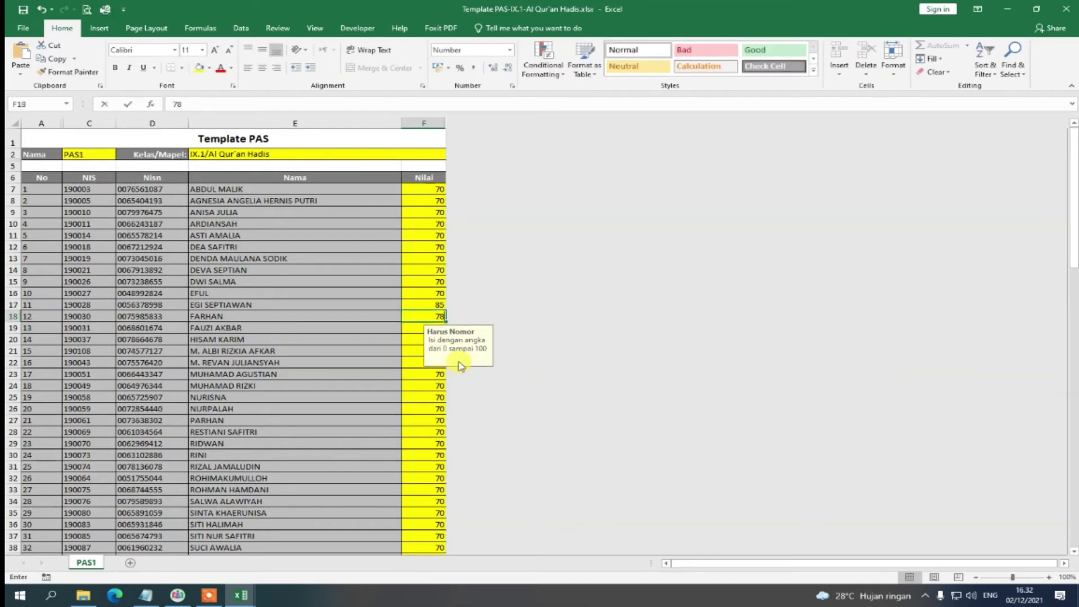
{"action": "key", "text": "Return"}
{"action": "type", "text": "77"}
{"action": "key", "text": "Return"}
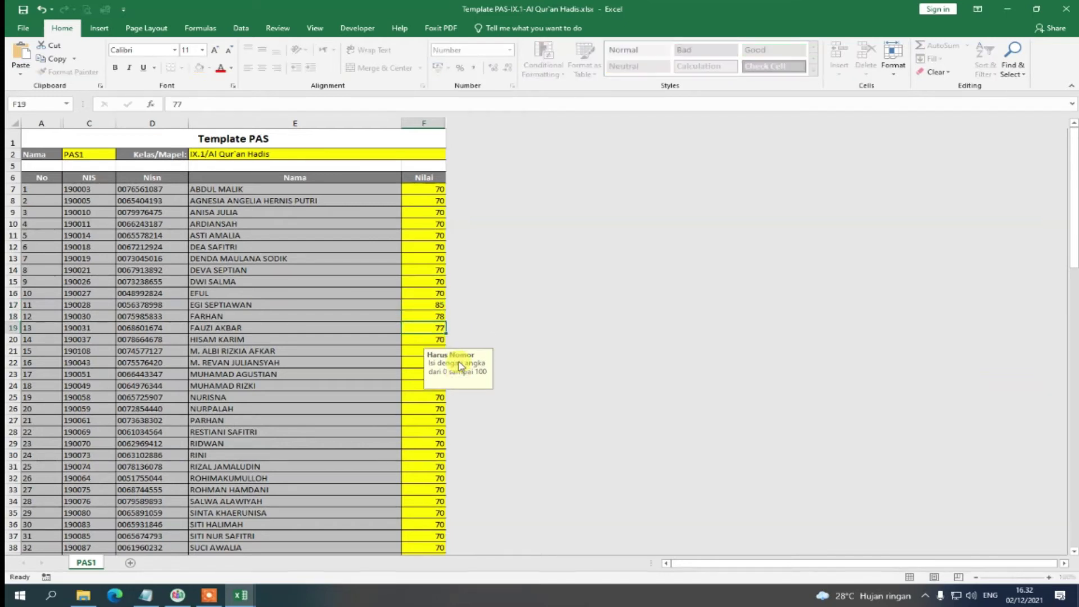
{"action": "type", "text": "86"}
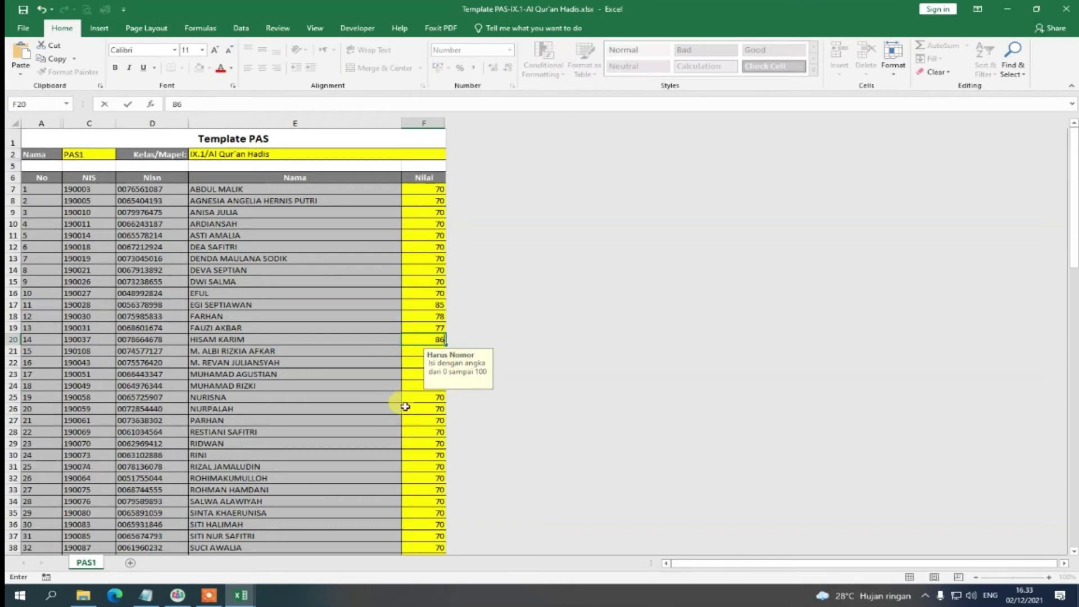
Set the Nilai in F27 to 78 and in F35 to 75, and save and close the workbook.
{"action": "left_click", "coordinate": [431, 419]}
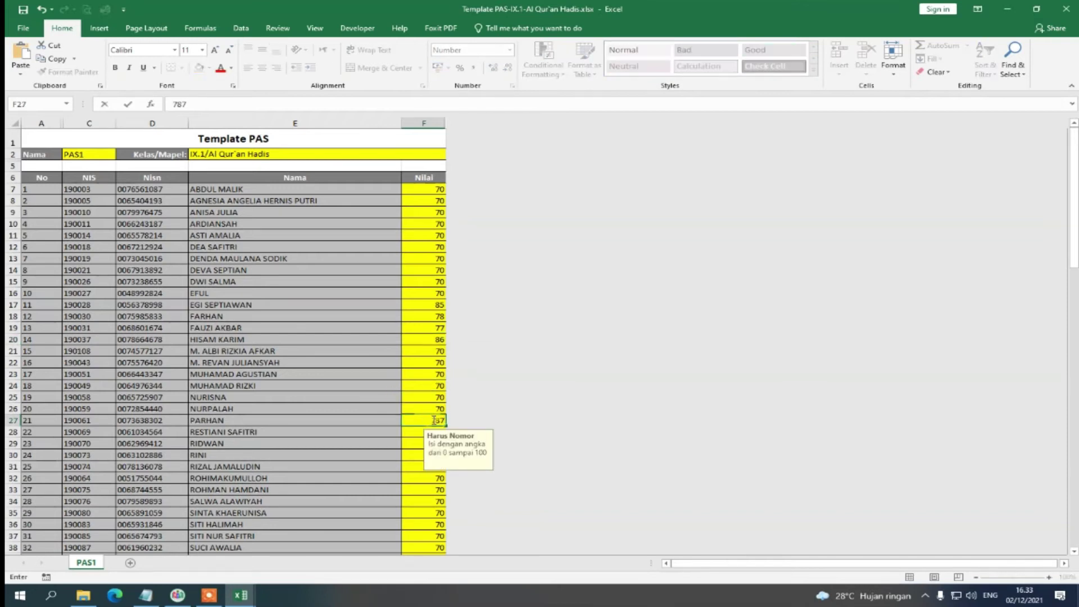
{"action": "type", "text": "787"}
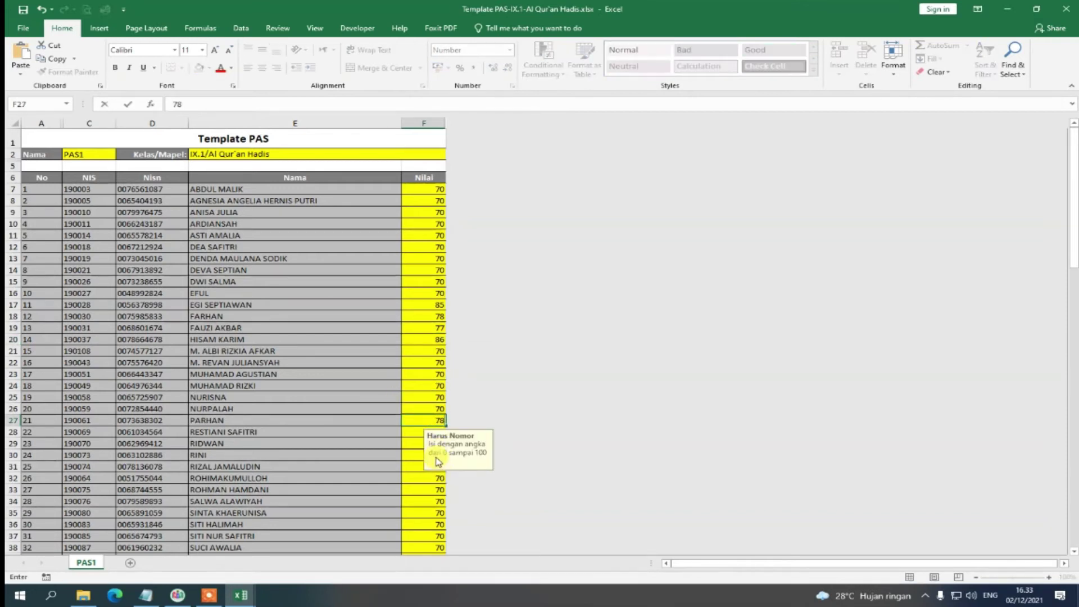
{"action": "left_click", "coordinate": [428, 514]}
{"action": "double_click", "coordinate": [429, 515]}
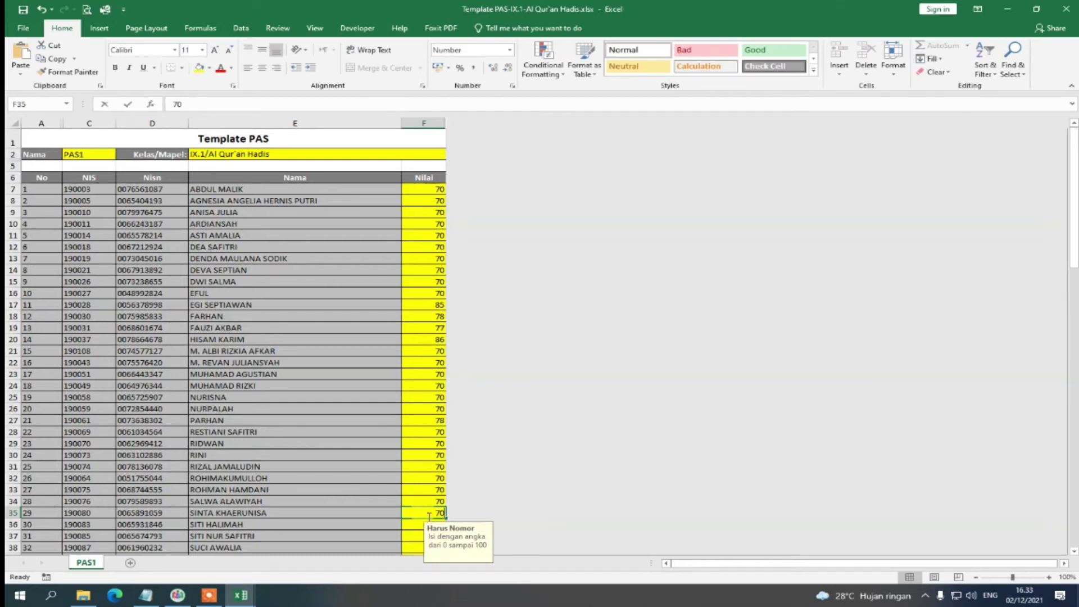
{"action": "left_click", "coordinate": [429, 441]}
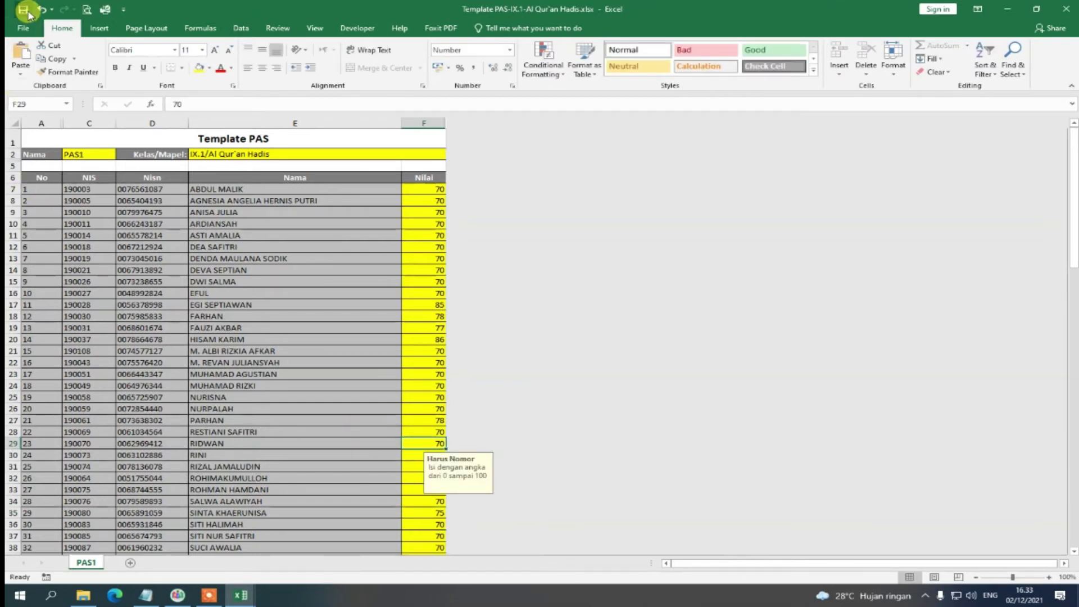
{"action": "left_click", "coordinate": [1068, 9]}
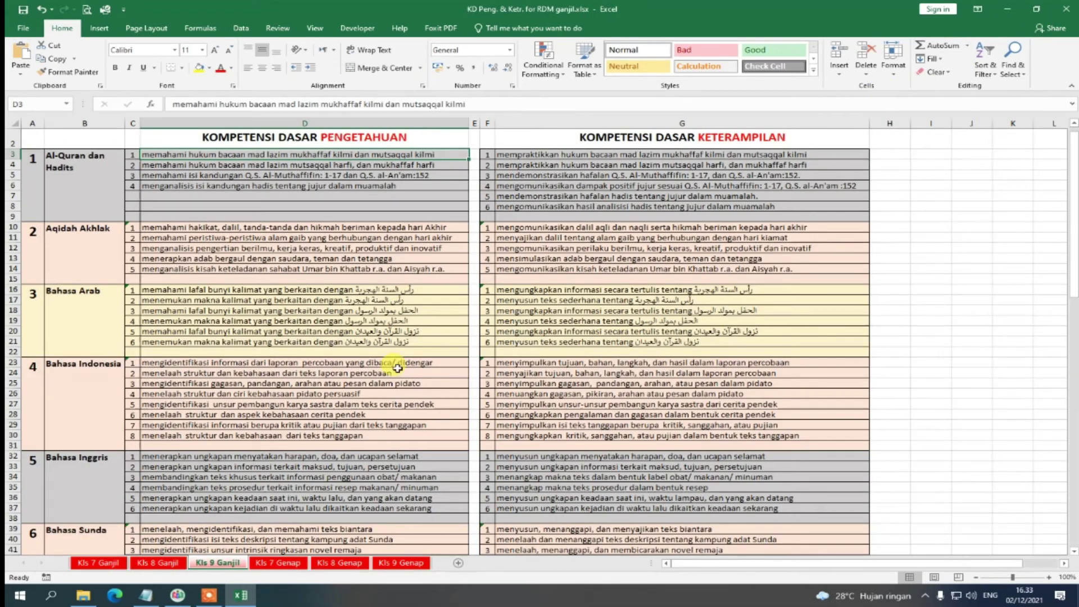
Switch to Rapor Digital Madrasah, open the upload dialog for the IX 1 Nilai PAS/PAT, and check the template's folder.
{"action": "left_click", "coordinate": [178, 595]}
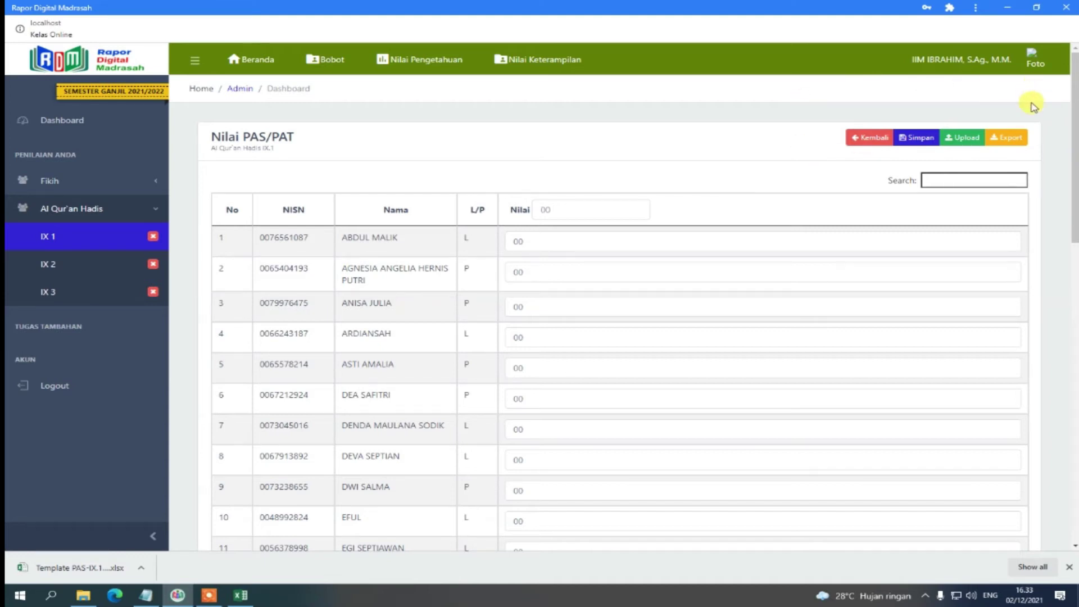
{"action": "left_click", "coordinate": [964, 139]}
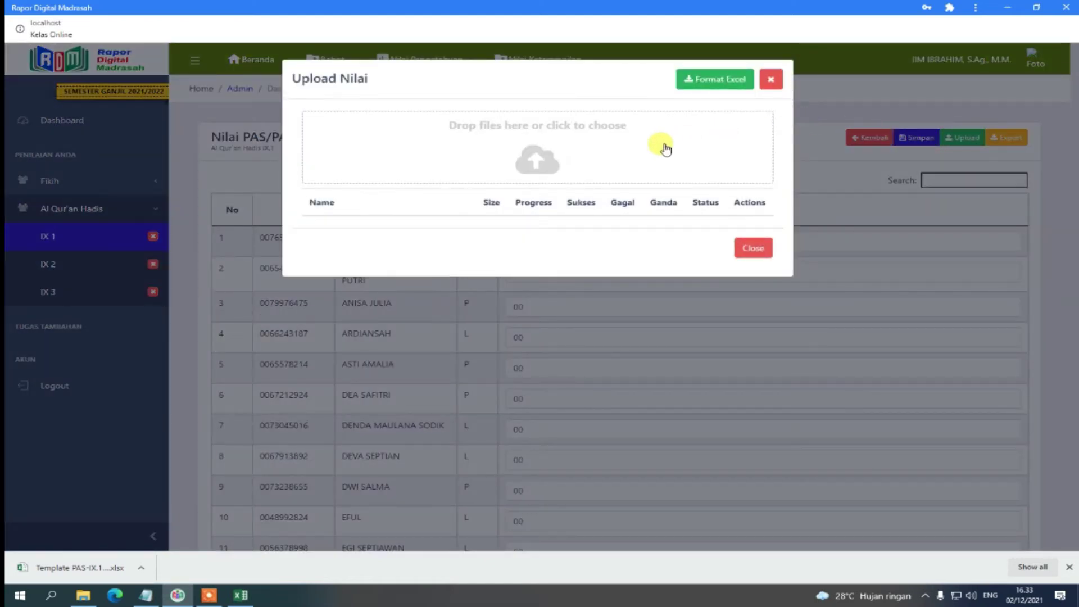
{"action": "left_click", "coordinate": [559, 164]}
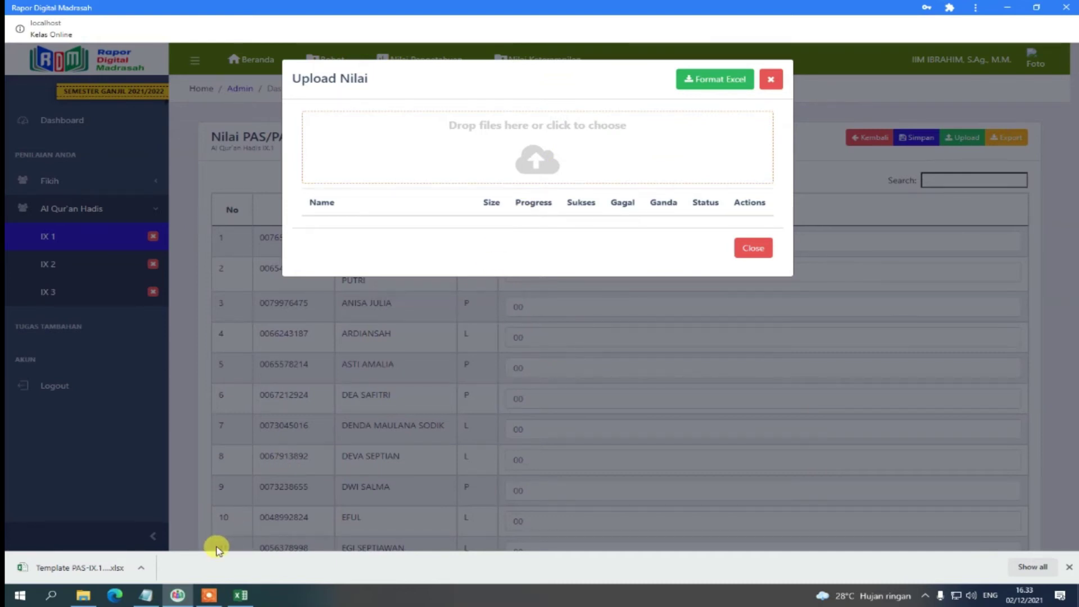
{"action": "left_click", "coordinate": [83, 594]}
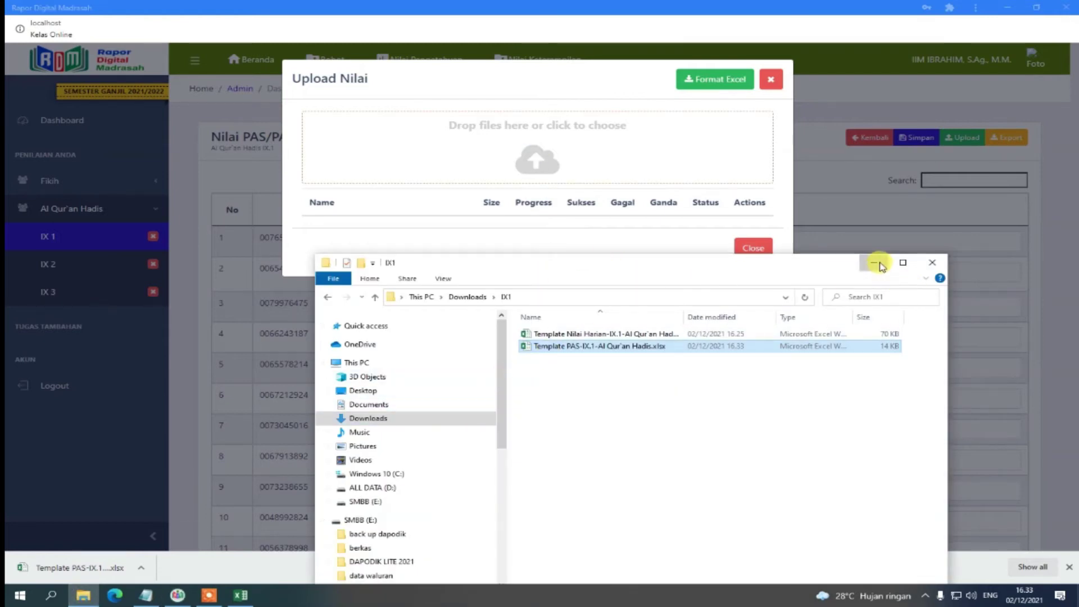
{"action": "left_click", "coordinate": [873, 262]}
Upload Template PAS-IX.1-Al Qur'an Hadis.xlsx from the IX1 folder in Downloads and close the upload dialog.
{"action": "left_click", "coordinate": [537, 161]}
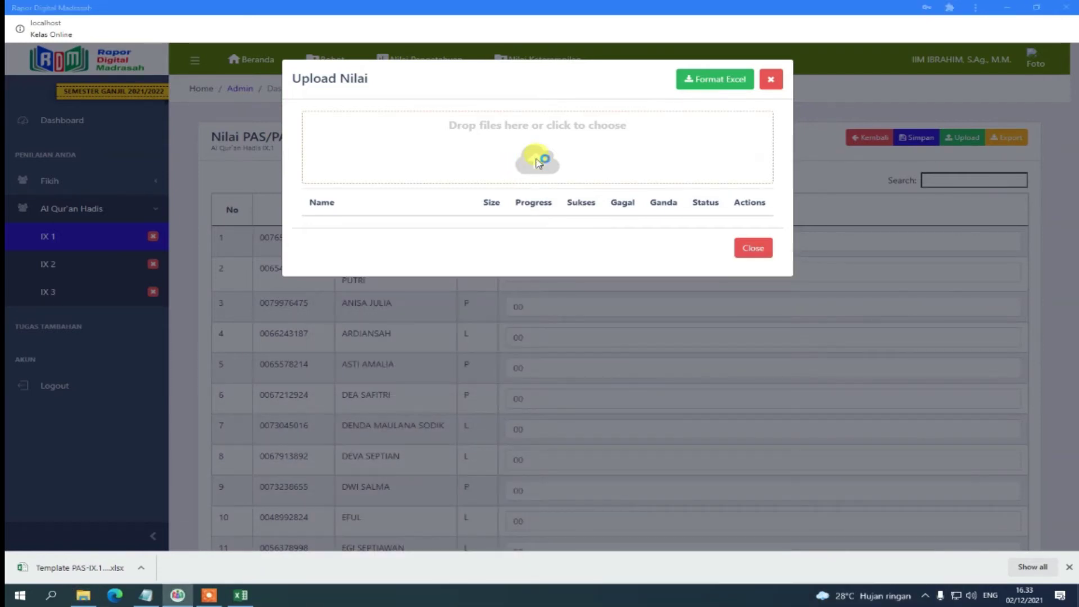
{"action": "left_click", "coordinate": [340, 331]}
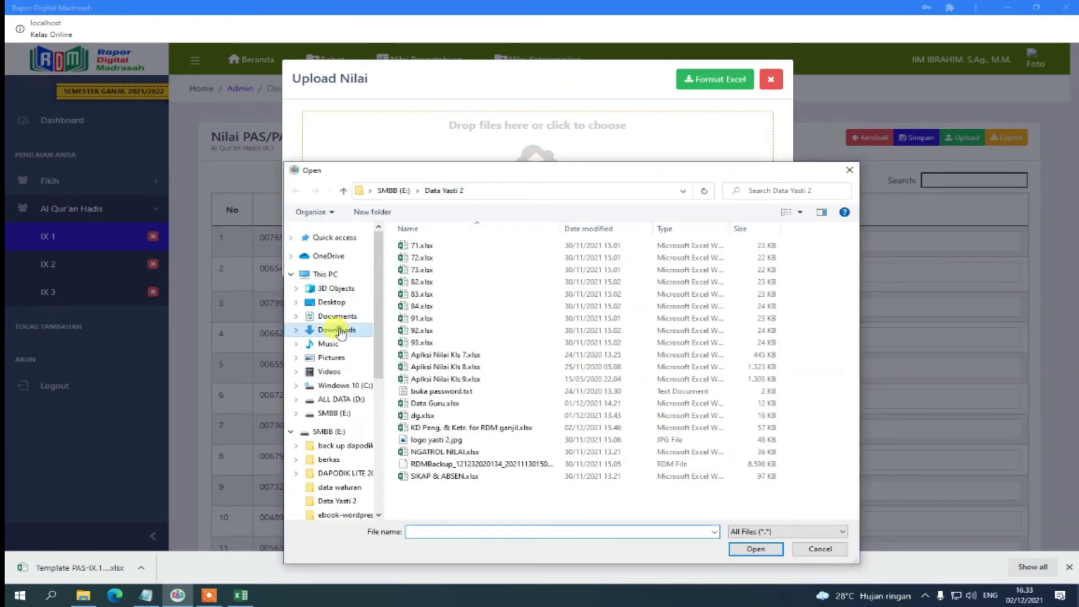
{"action": "left_click", "coordinate": [443, 300]}
{"action": "double_click", "coordinate": [444, 302]}
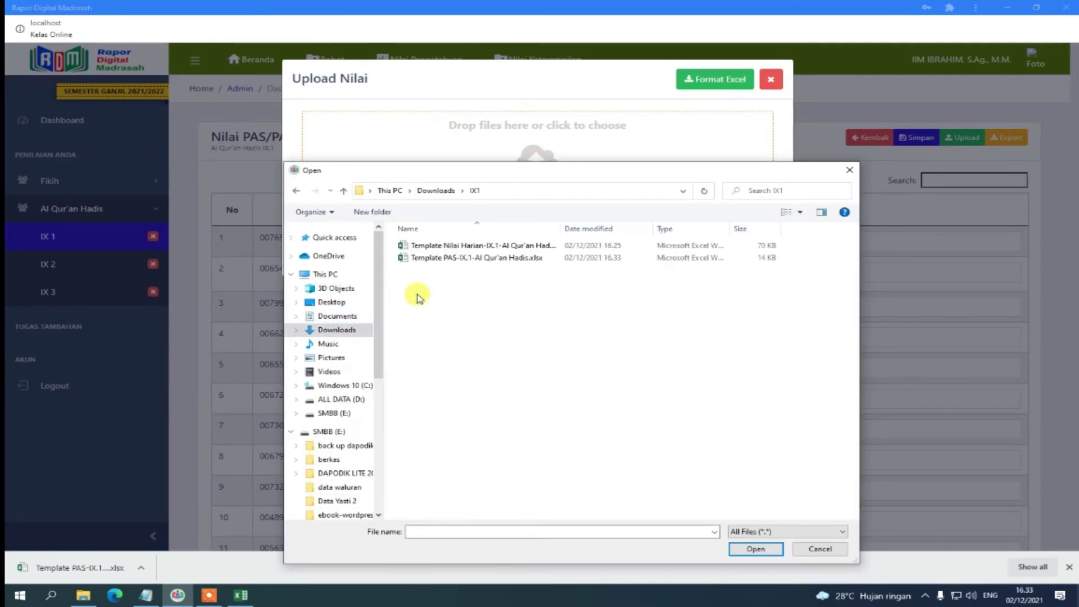
{"action": "left_click", "coordinate": [466, 257]}
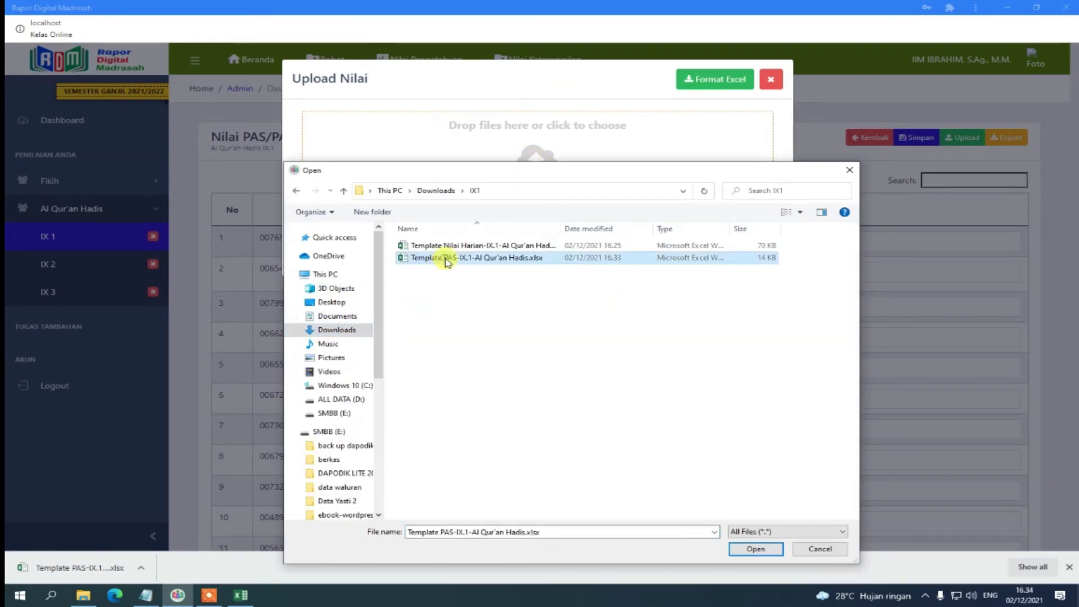
{"action": "left_click", "coordinate": [754, 549]}
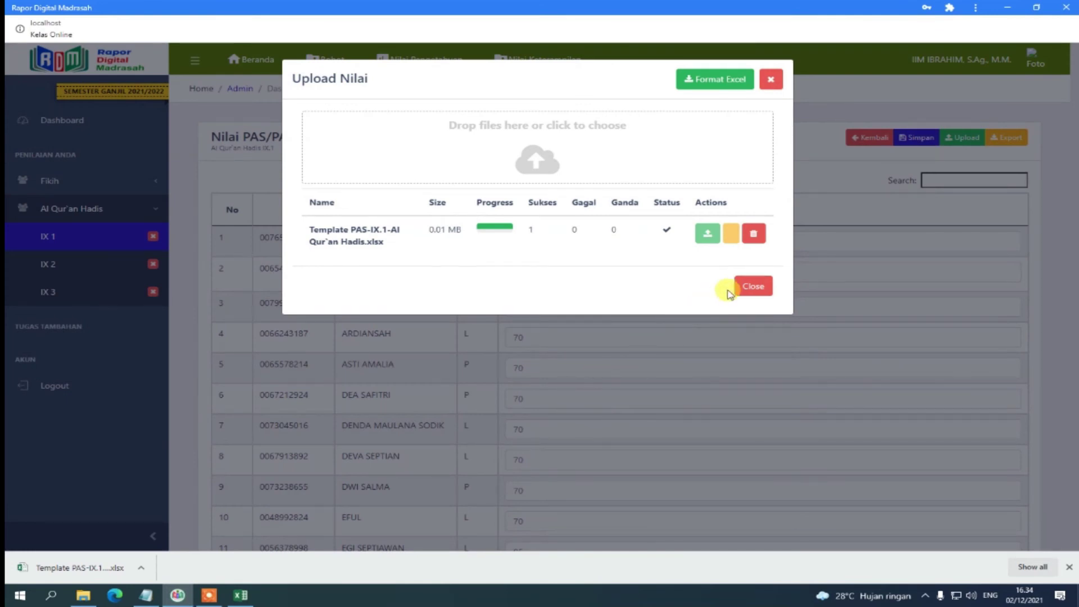
{"action": "left_click", "coordinate": [748, 287]}
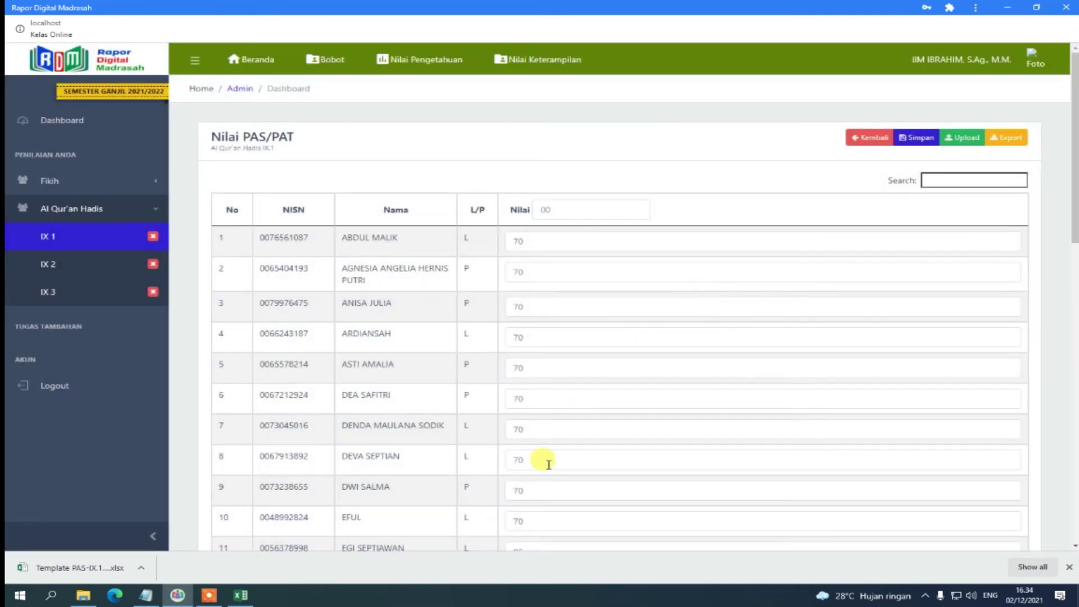
Look through the uploaded PAS scores and change the Nilai of student No 20 to 86.
{"action": "scroll", "coordinate": [562, 482], "scroll_direction": "down", "scroll_amount": 5}
{"action": "scroll", "coordinate": [564, 483], "scroll_direction": "up", "scroll_amount": 4}
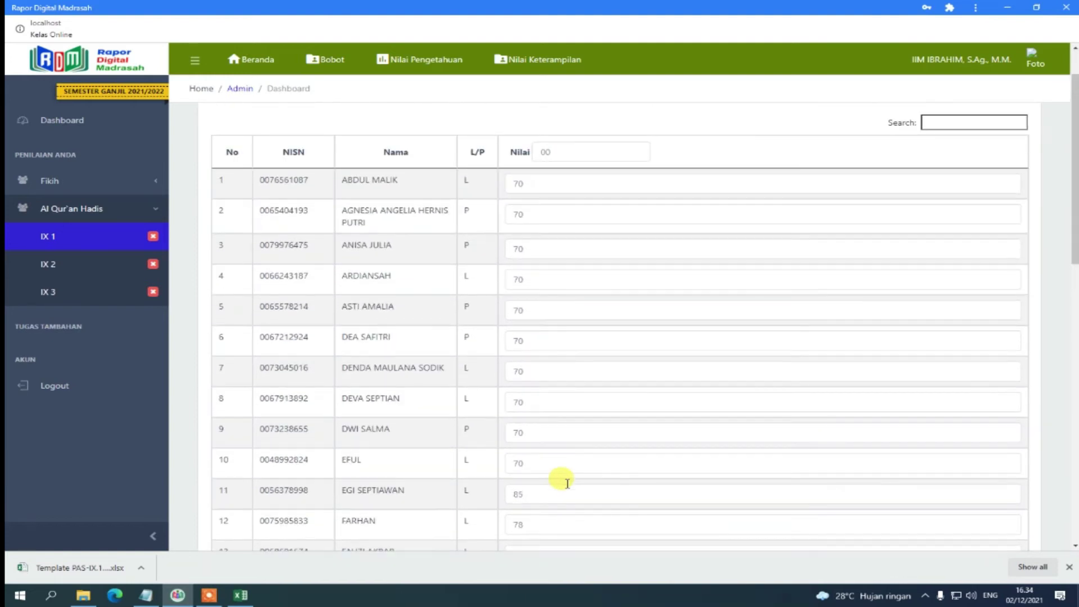
{"action": "double_click", "coordinate": [538, 340]}
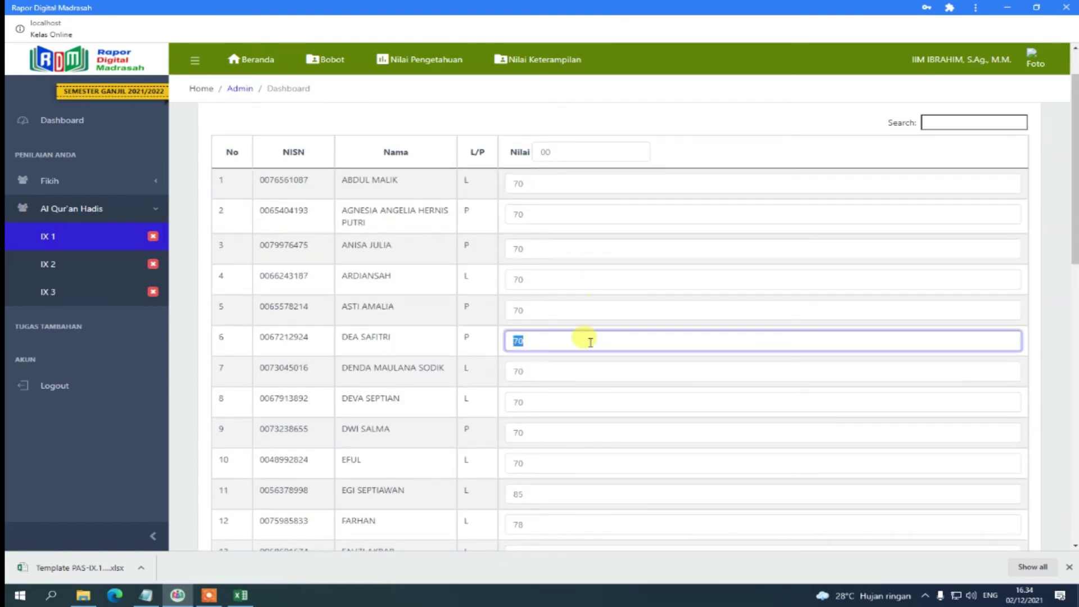
{"action": "scroll", "coordinate": [589, 342], "scroll_direction": "down", "scroll_amount": 4}
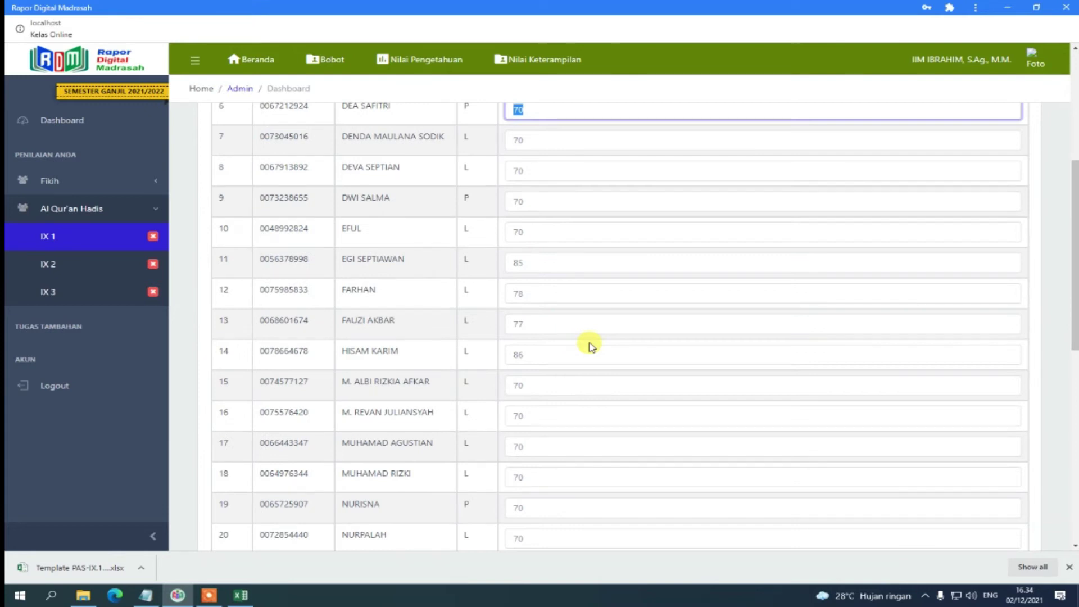
{"action": "scroll", "coordinate": [590, 345], "scroll_direction": "down", "scroll_amount": 3}
{"action": "scroll", "coordinate": [587, 345], "scroll_direction": "up", "scroll_amount": 3}
{"action": "scroll", "coordinate": [533, 346], "scroll_direction": "down", "scroll_amount": 3}
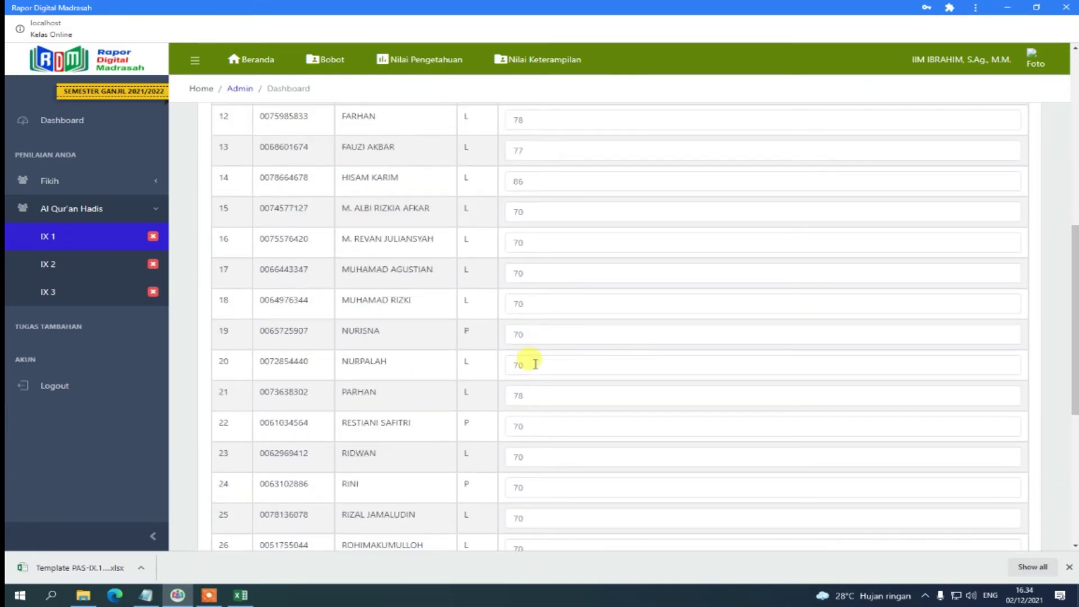
{"action": "double_click", "coordinate": [534, 365]}
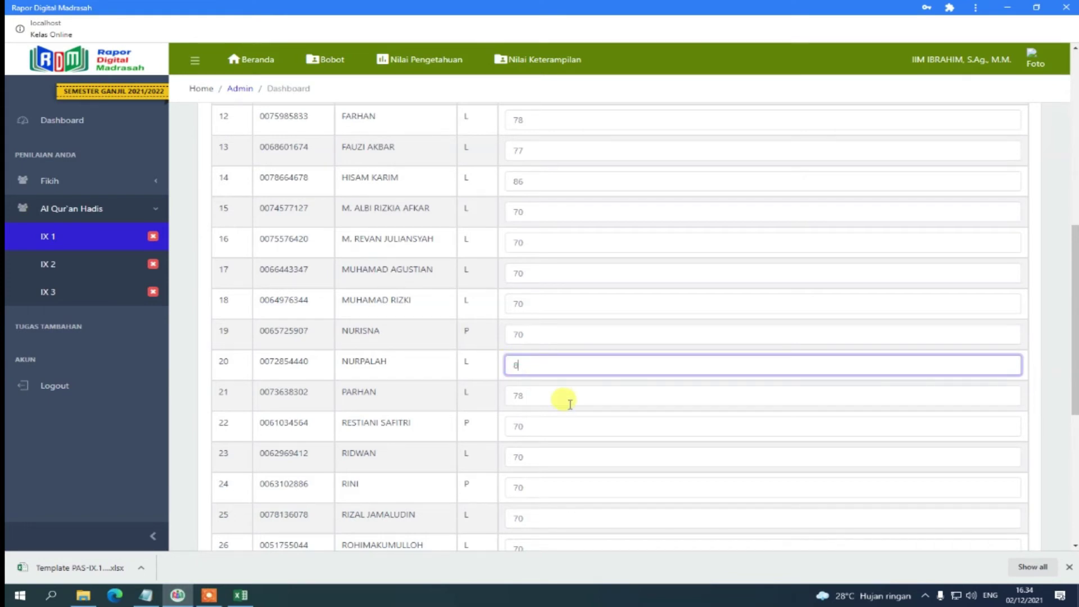
{"action": "left_click", "coordinate": [569, 403]}
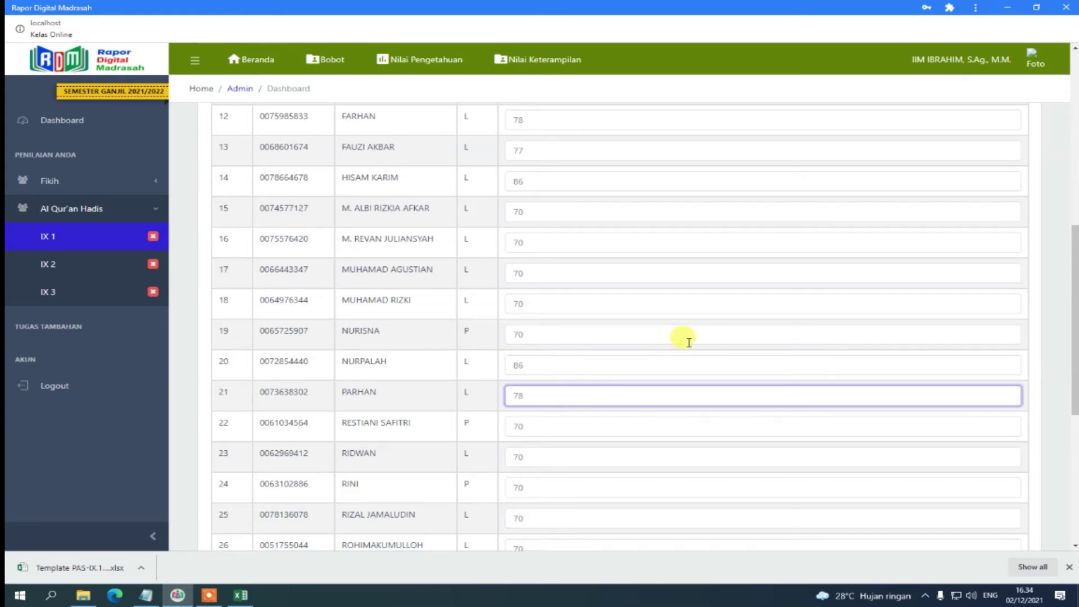
Check the rest of the student list and save the Nilai PAS/PAT scores.
{"action": "scroll", "coordinate": [686, 339], "scroll_direction": "up", "scroll_amount": 6}
{"action": "scroll", "coordinate": [688, 339], "scroll_direction": "down", "scroll_amount": 12}
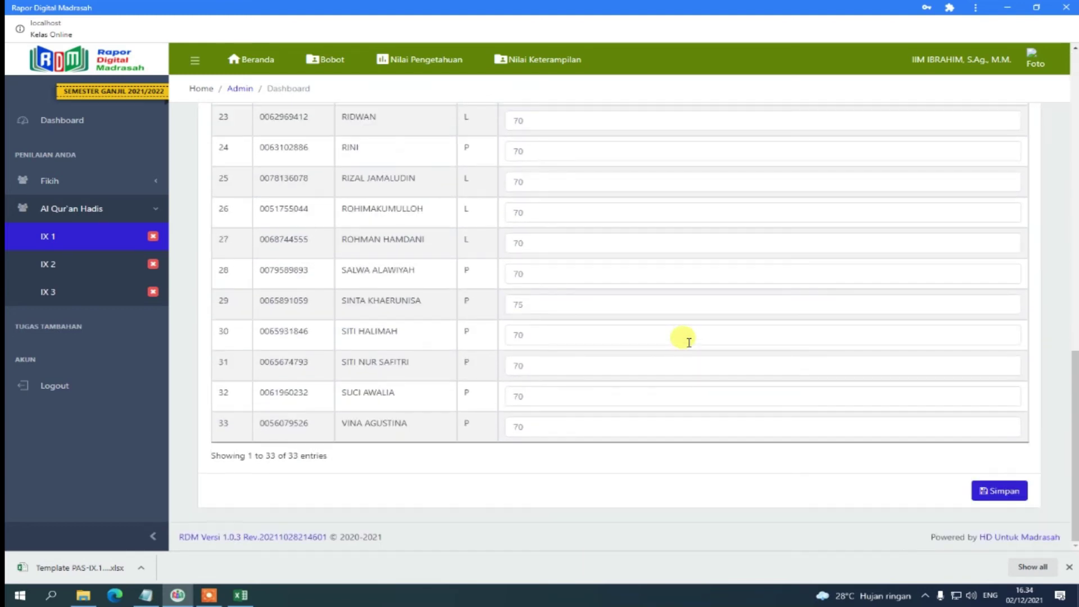
{"action": "left_click", "coordinate": [992, 498]}
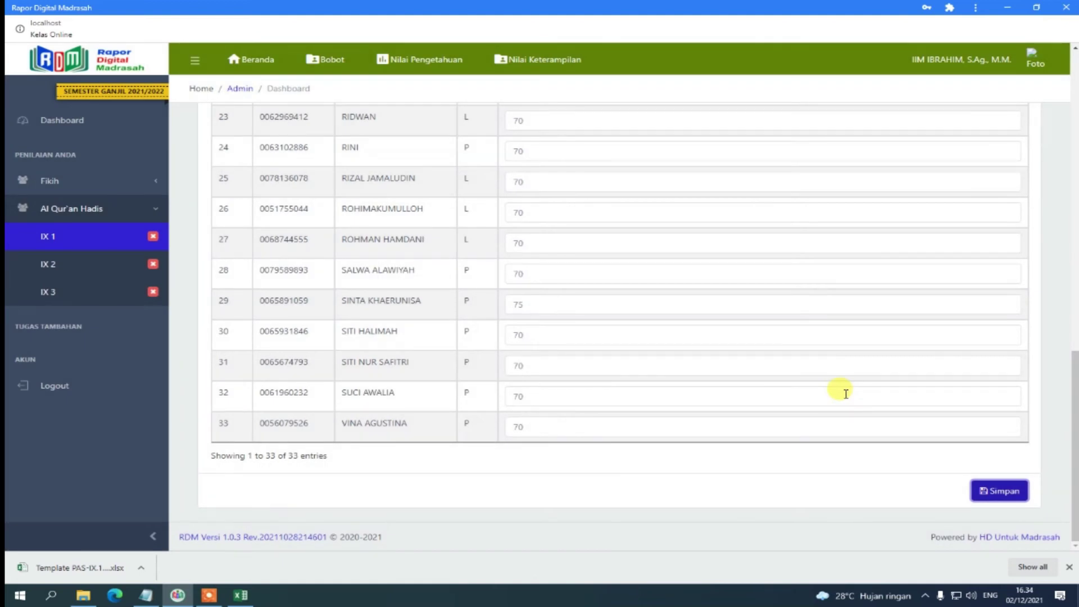
Try filling the Nilai of all students with 00 through the bulk value in the Nilai column header.
{"action": "scroll", "coordinate": [845, 393], "scroll_direction": "up", "scroll_amount": 15}
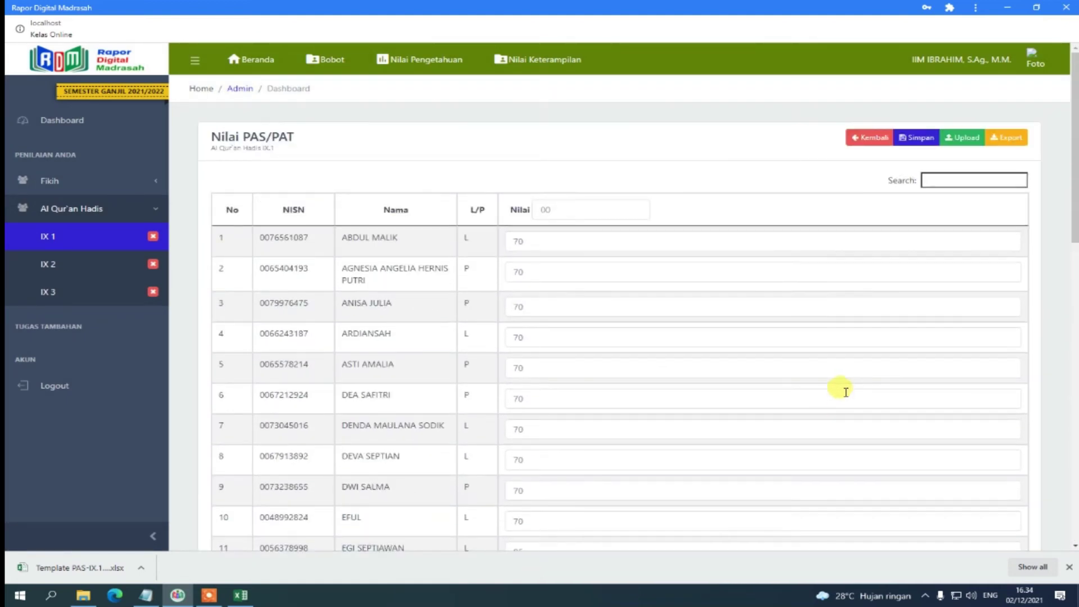
{"action": "left_click", "coordinate": [562, 243]}
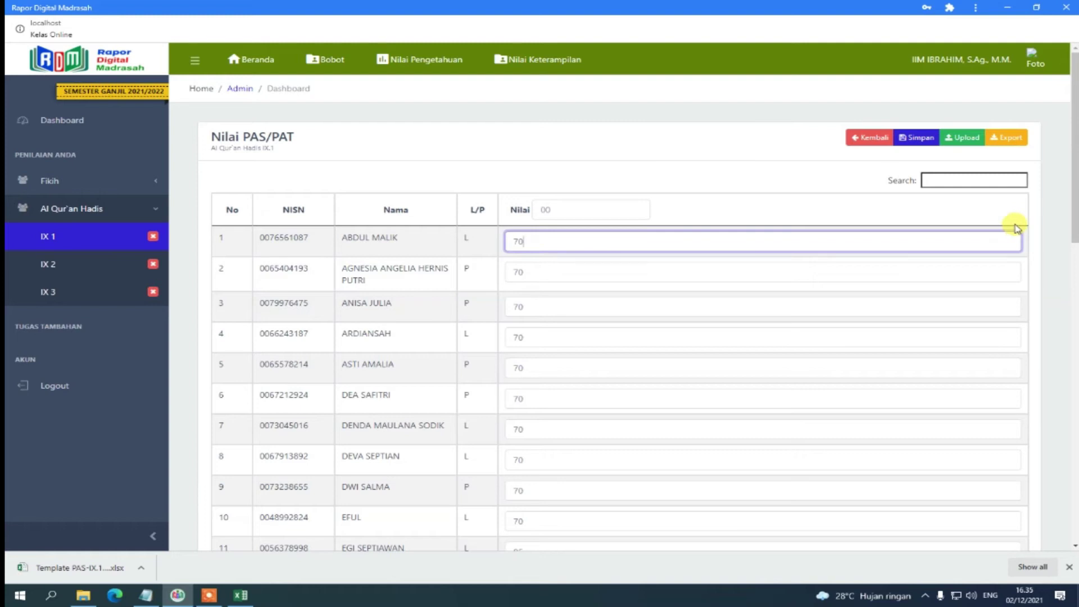
{"action": "left_click", "coordinate": [552, 274]}
{"action": "left_click", "coordinate": [555, 400]}
{"action": "scroll", "coordinate": [548, 446], "scroll_direction": "down", "scroll_amount": 1}
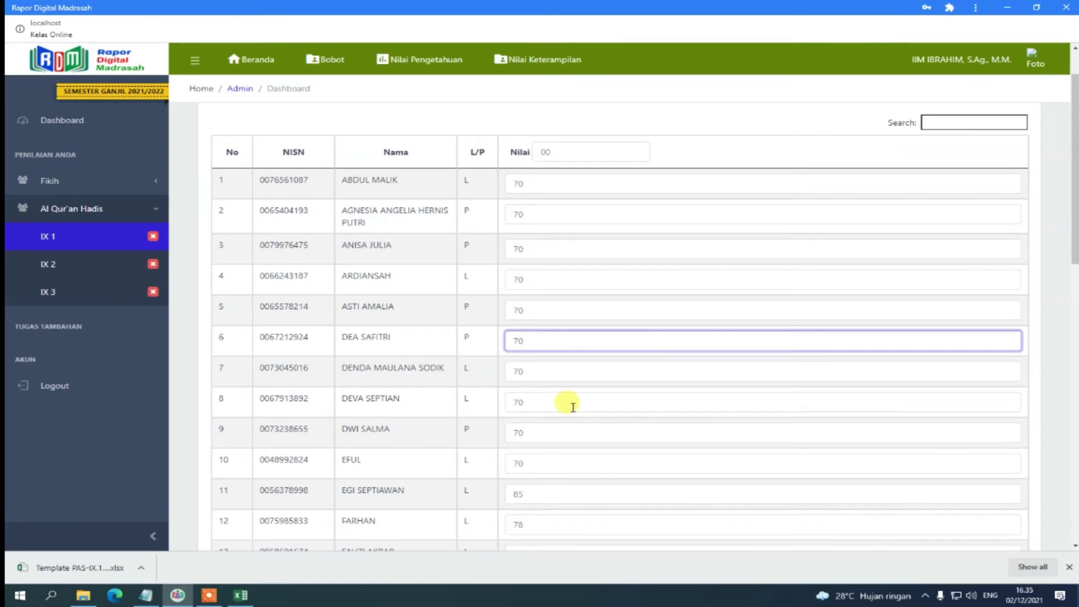
{"action": "left_click", "coordinate": [560, 152]}
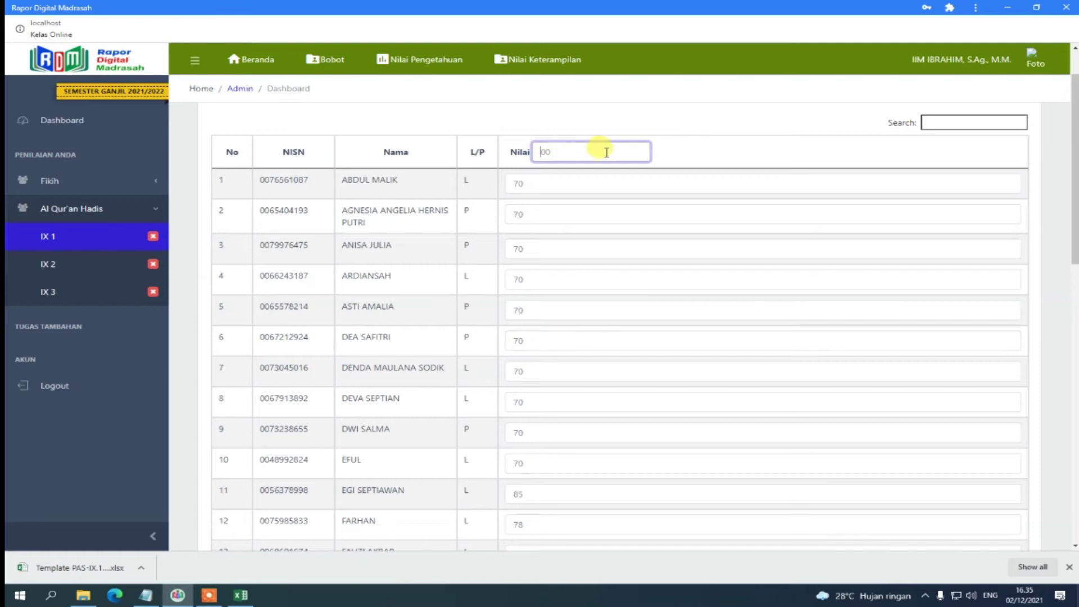
{"action": "type", "text": "00"}
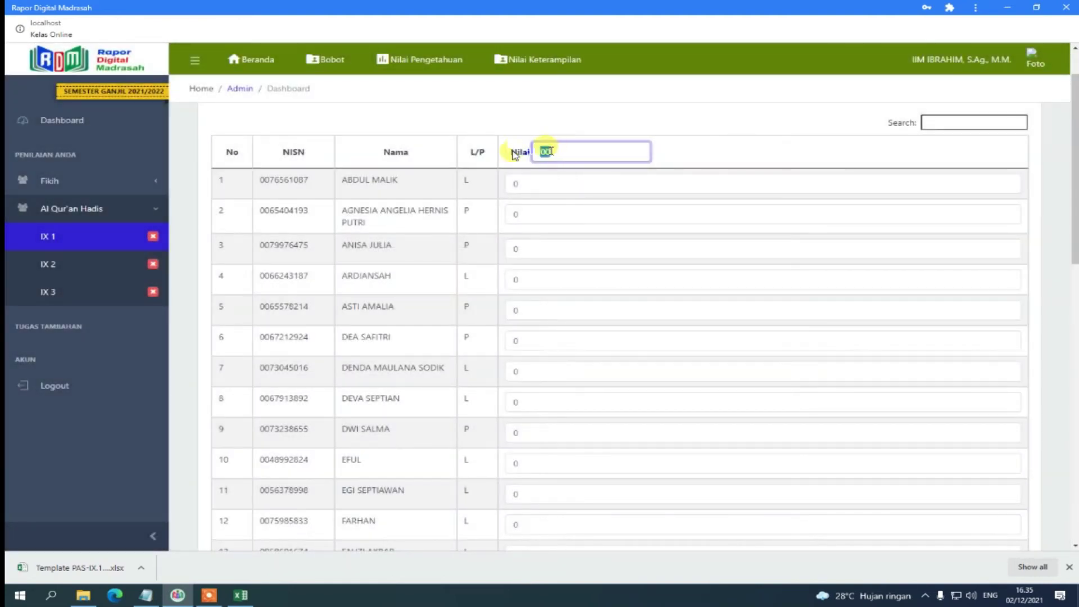
{"action": "left_click_drag", "start_coordinate": [545, 150], "coordinate": [506, 155]}
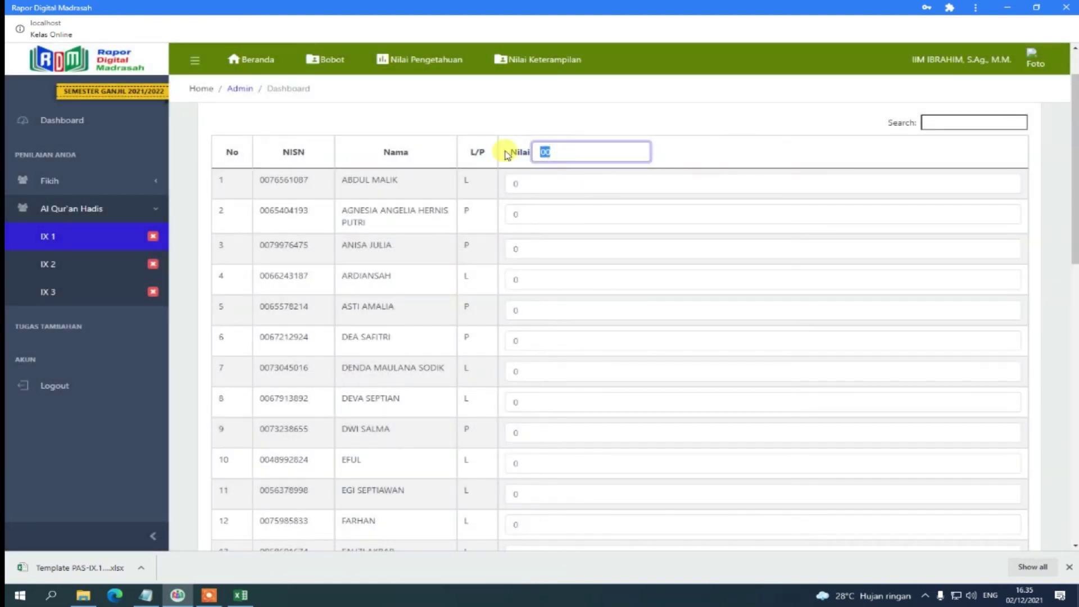
{"action": "left_click", "coordinate": [536, 274]}
{"action": "scroll", "coordinate": [477, 430], "scroll_direction": "down", "scroll_amount": 3}
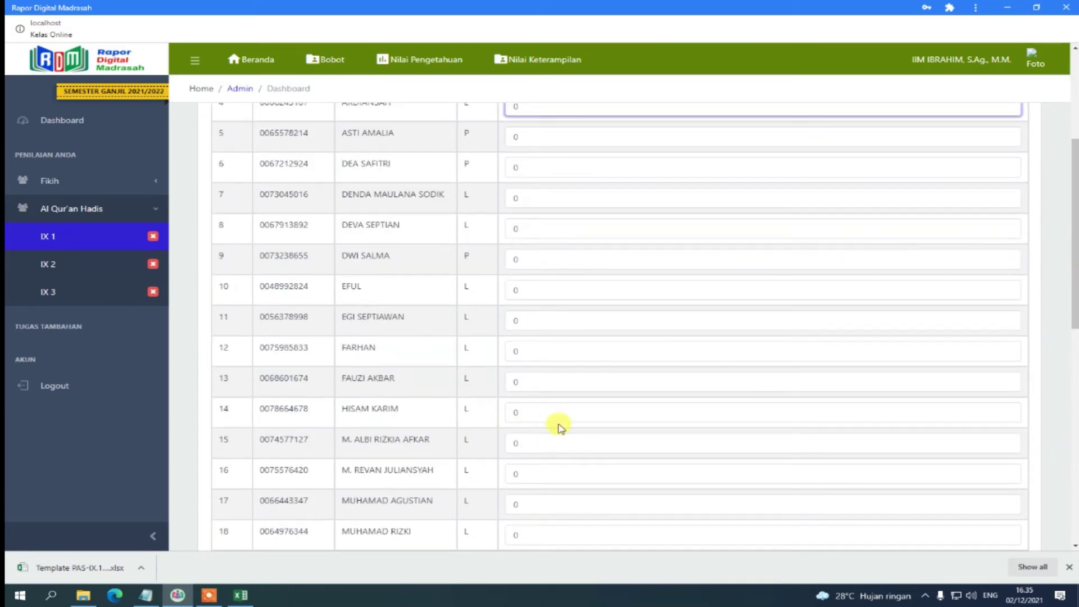
{"action": "scroll", "coordinate": [560, 427], "scroll_direction": "up", "scroll_amount": 4}
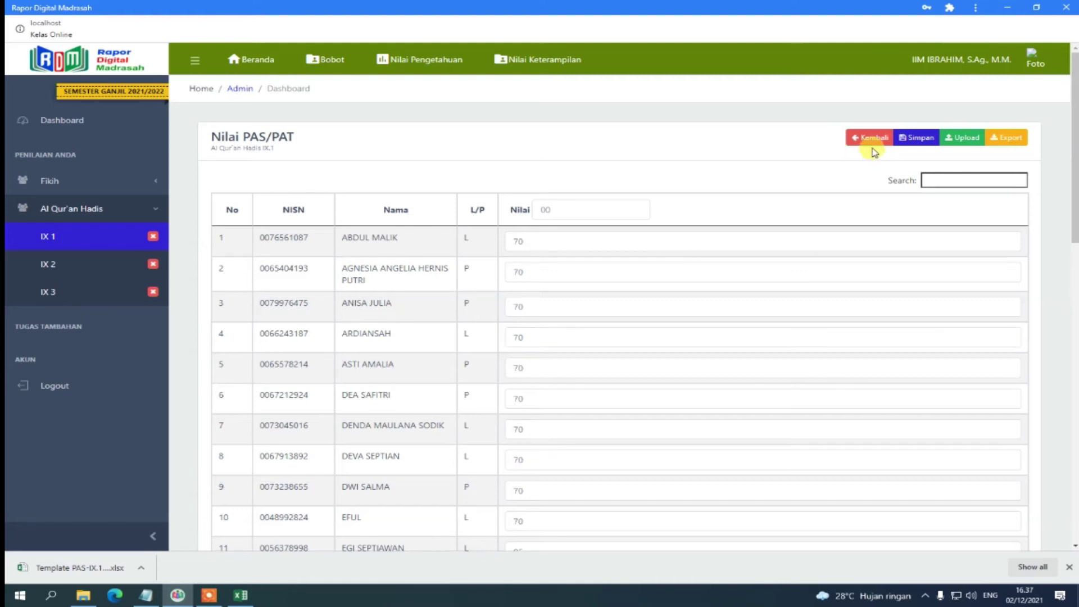
Save the PAS/PAT scores again and go back to the Nilai Pengetahuan overview of IX 1.
{"action": "scroll", "coordinate": [867, 275], "scroll_direction": "down", "scroll_amount": 5}
{"action": "scroll", "coordinate": [867, 275], "scroll_direction": "up", "scroll_amount": 5}
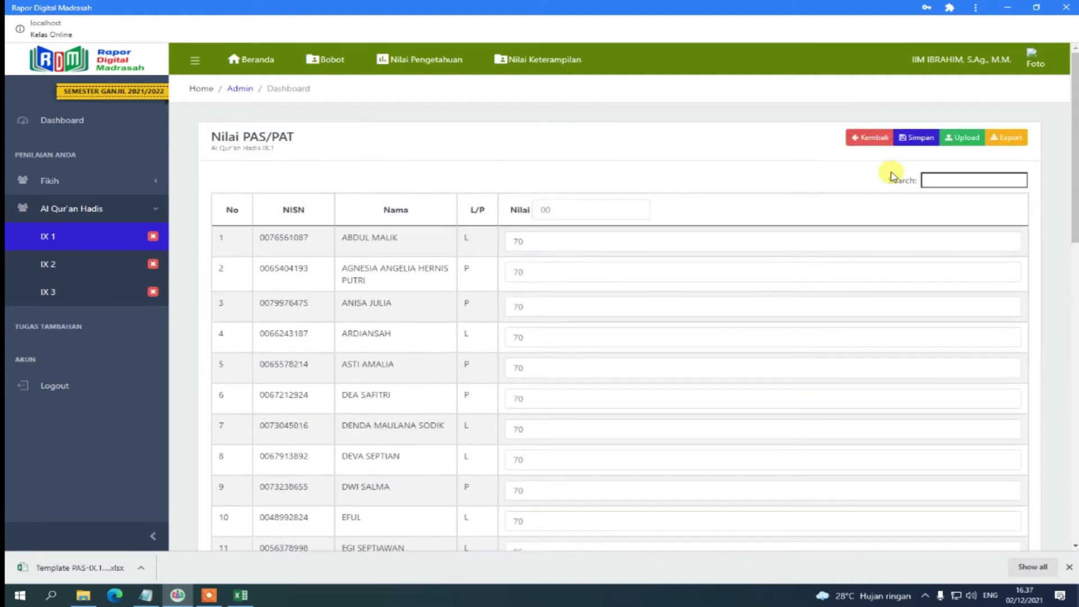
{"action": "left_click", "coordinate": [907, 139]}
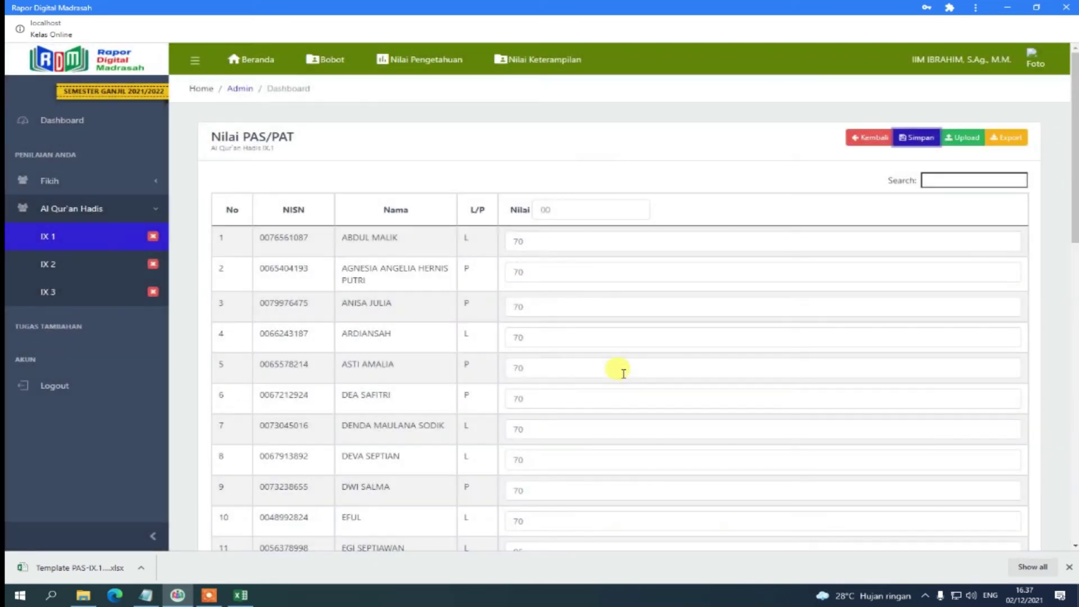
{"action": "left_click", "coordinate": [861, 138]}
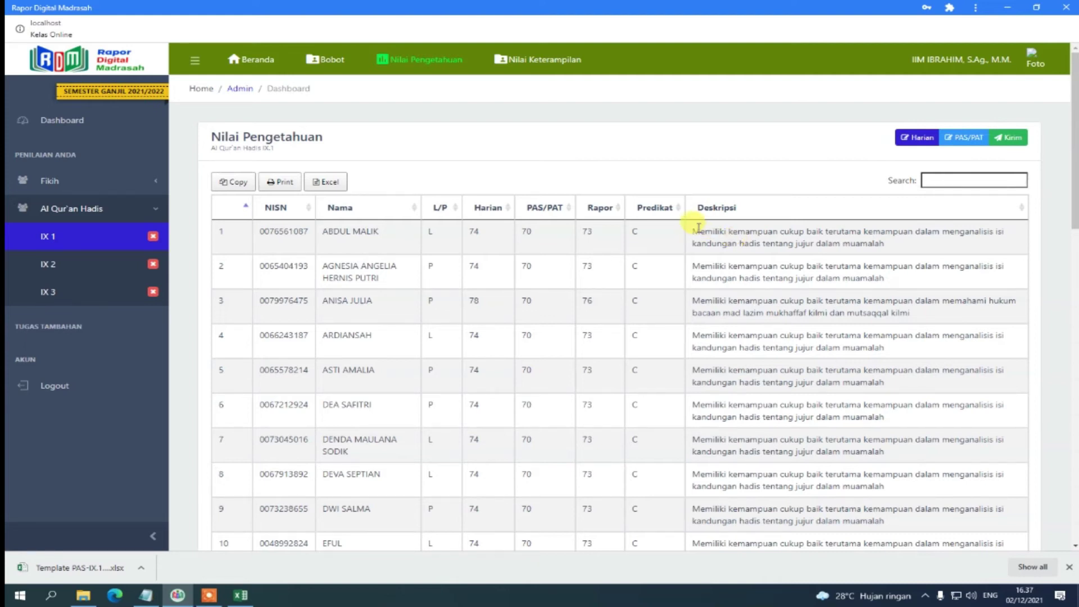
Compare the Deskripsi of student No 1 with the Al-Quran dan Hadits knowledge competencies in D3:D6 of the Kls 9 Ganjil sheet.
{"action": "left_click_drag", "start_coordinate": [692, 229], "coordinate": [888, 244]}
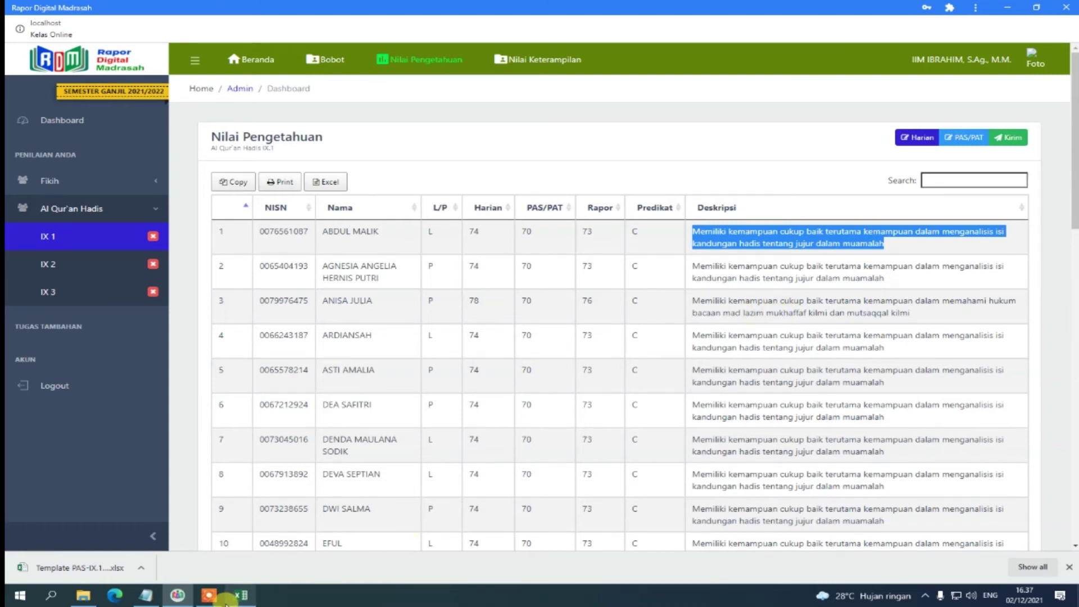
{"action": "left_click", "coordinate": [241, 595]}
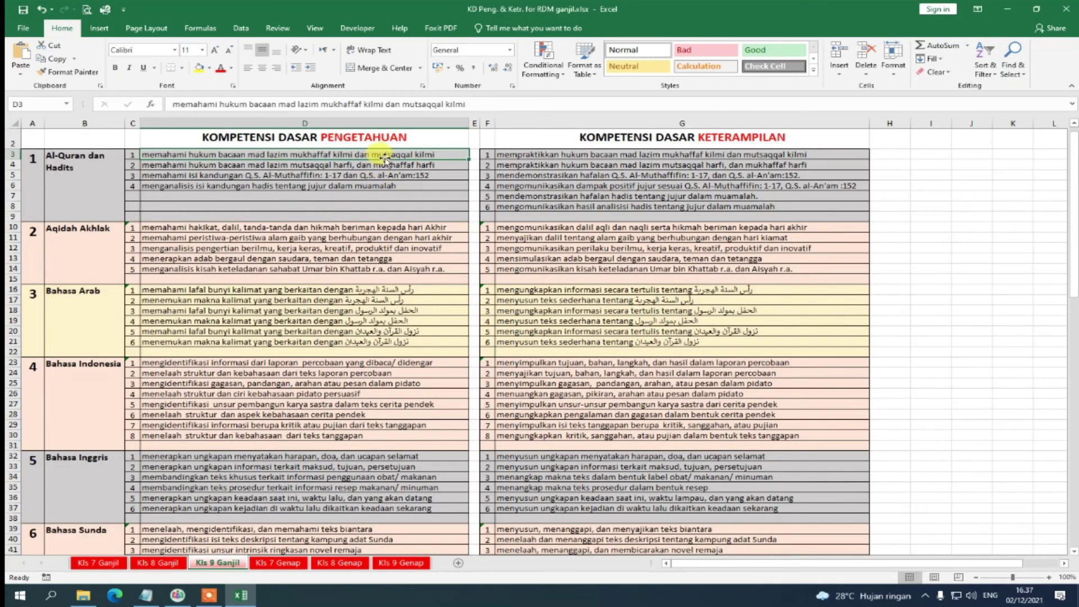
{"action": "left_click_drag", "start_coordinate": [382, 156], "coordinate": [385, 187]}
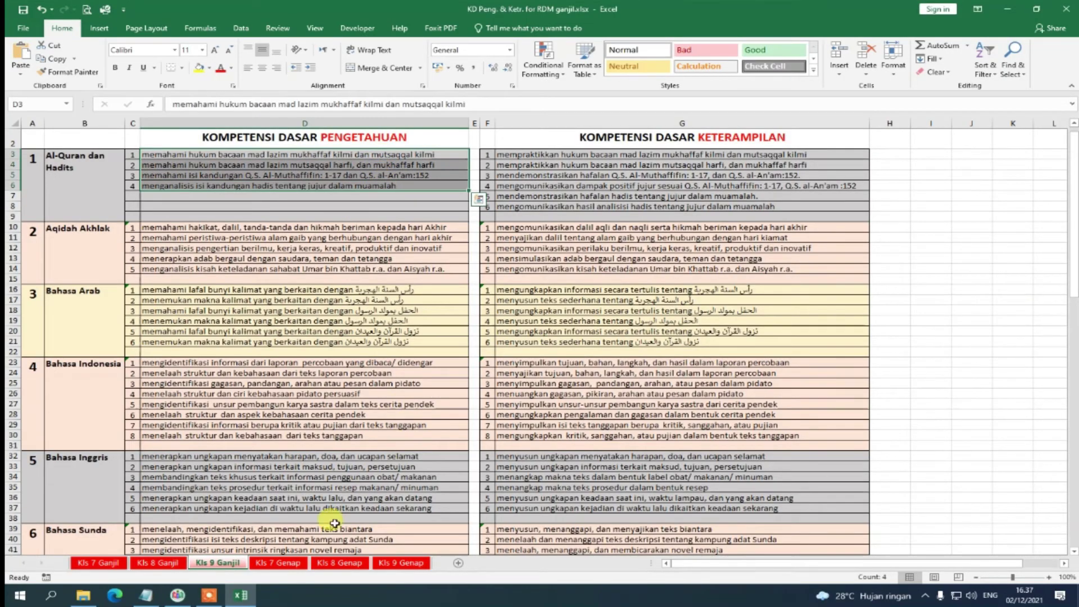
Switch back to Rapor Digital Madrasah, send the IX 1 Nilai Pengetahuan, and show the class score status on the dashboard.
{"action": "left_click", "coordinate": [177, 595]}
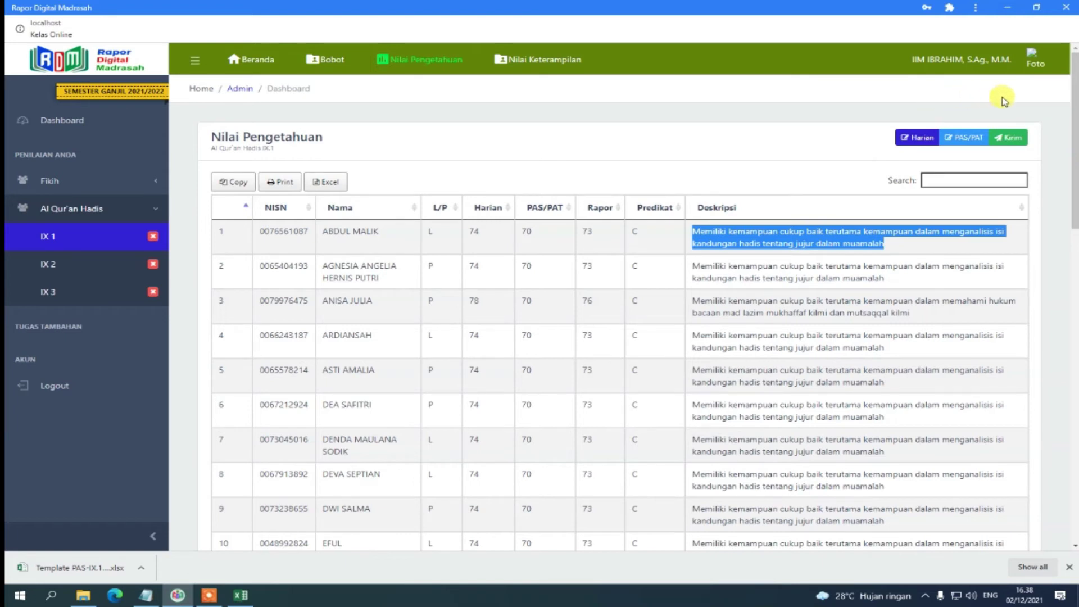
{"action": "left_click", "coordinate": [1019, 144]}
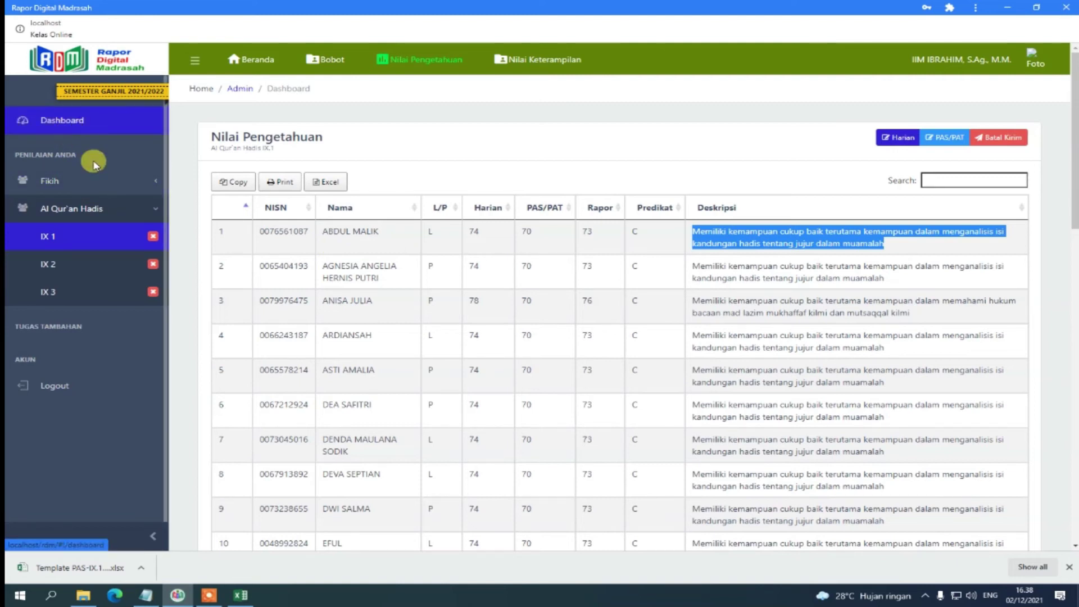
{"action": "left_click", "coordinate": [81, 128]}
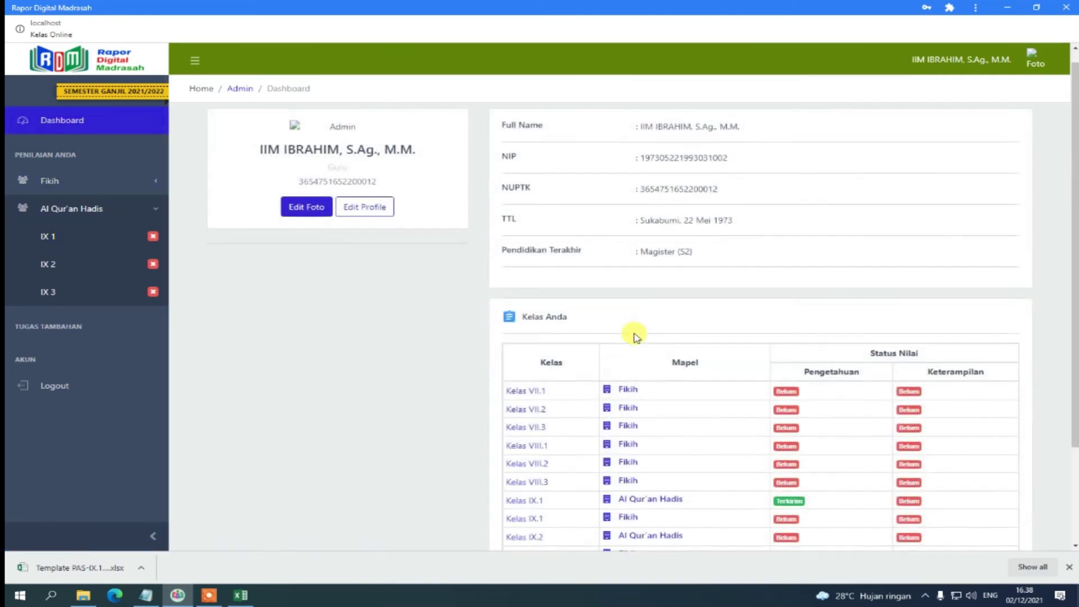
Review the Status Nilai of the classes on the dashboard and open Nilai Proyek under Nilai Keterampilan for Al Qur'an Hadis IX 1.
{"action": "scroll", "coordinate": [663, 365], "scroll_direction": "down", "scroll_amount": 3}
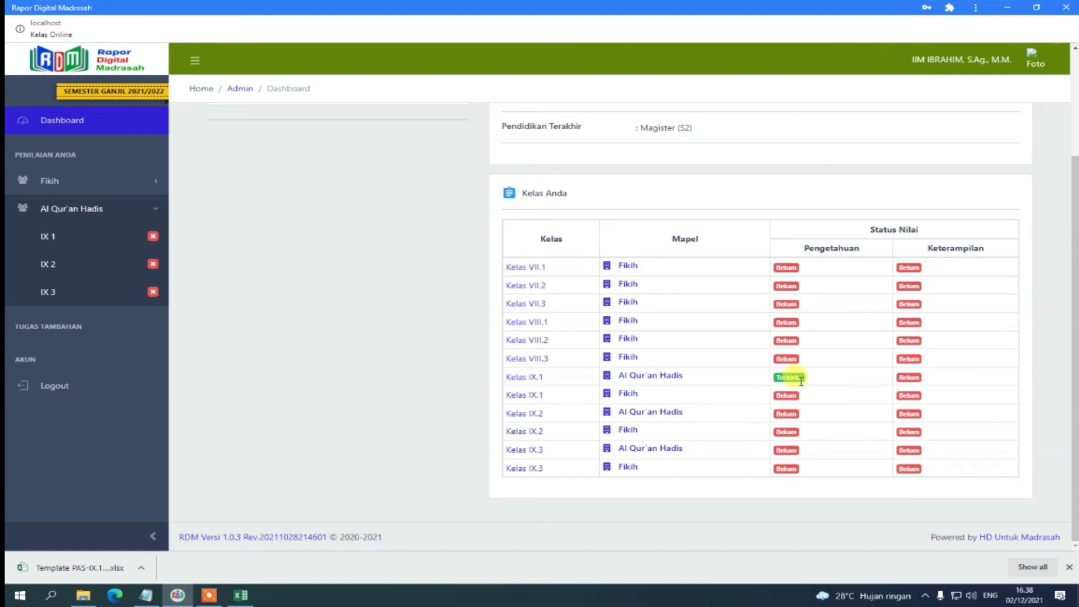
{"action": "scroll", "coordinate": [747, 350], "scroll_direction": "up", "scroll_amount": 3}
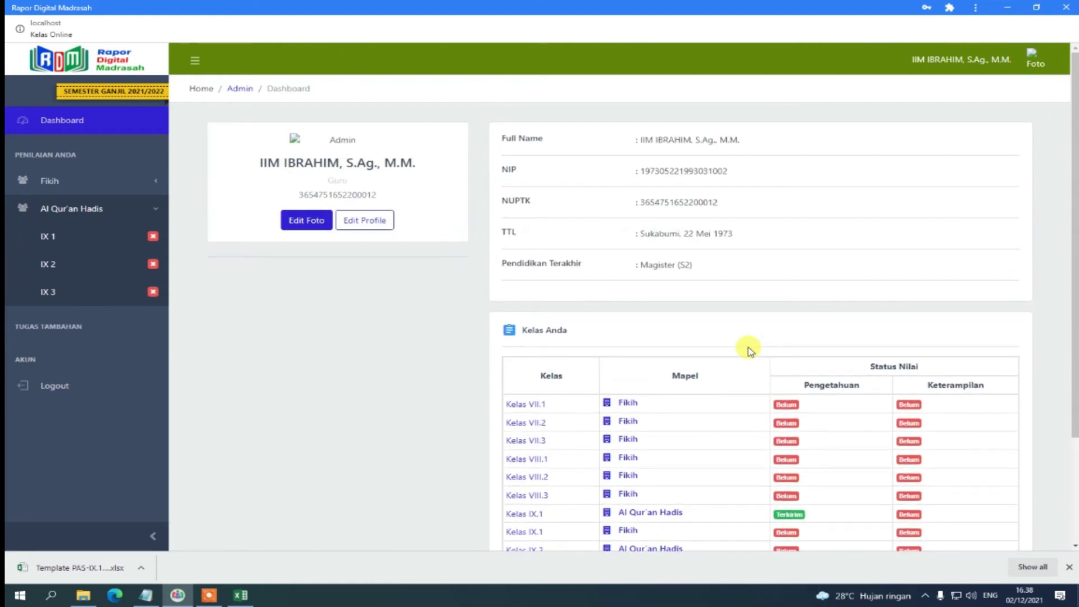
{"action": "left_click", "coordinate": [69, 237]}
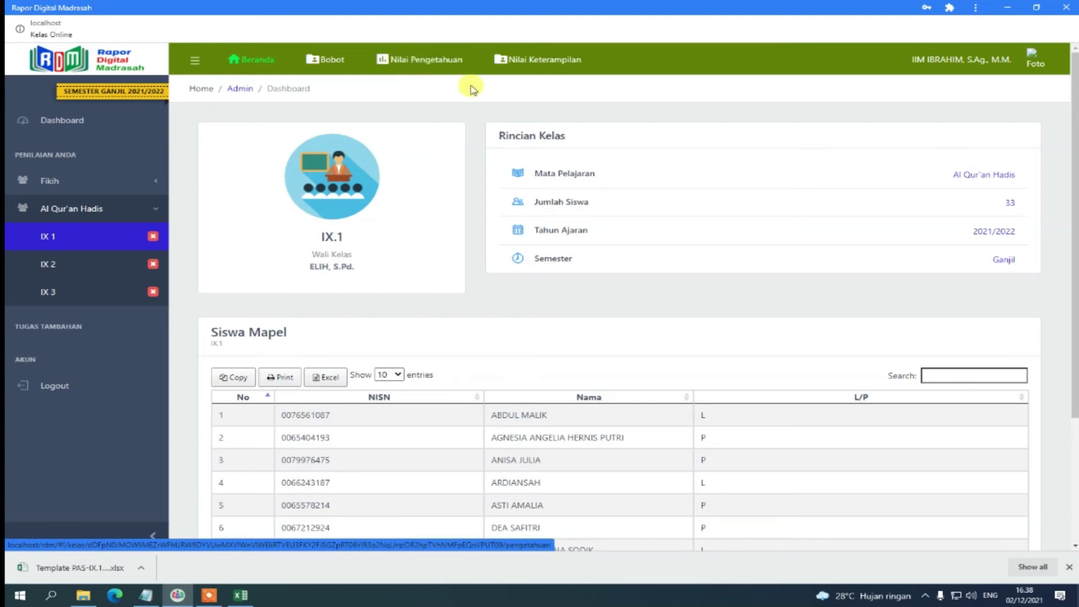
{"action": "left_click", "coordinate": [548, 63]}
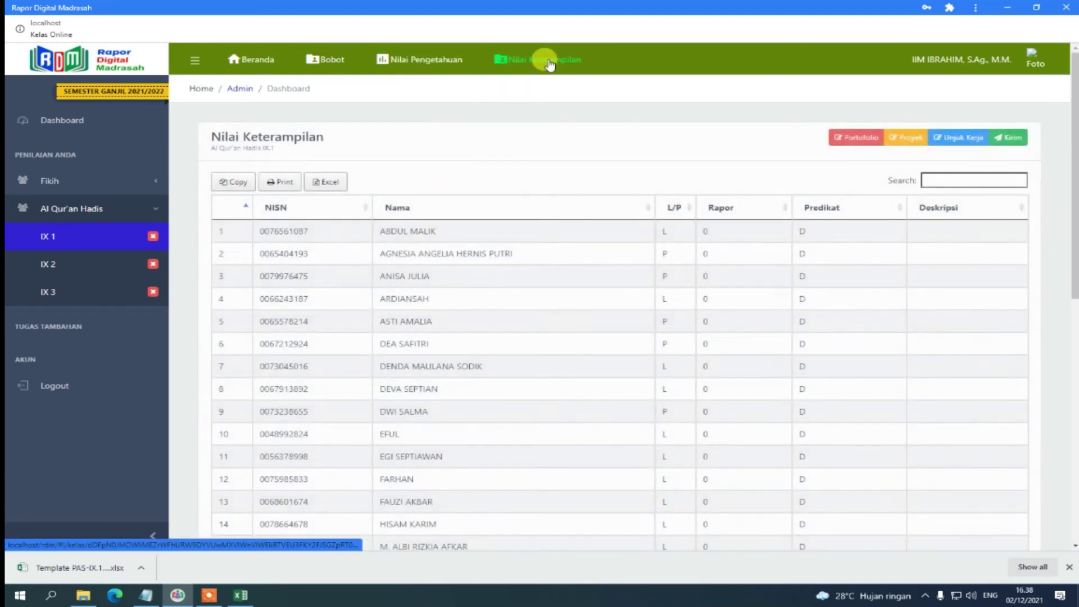
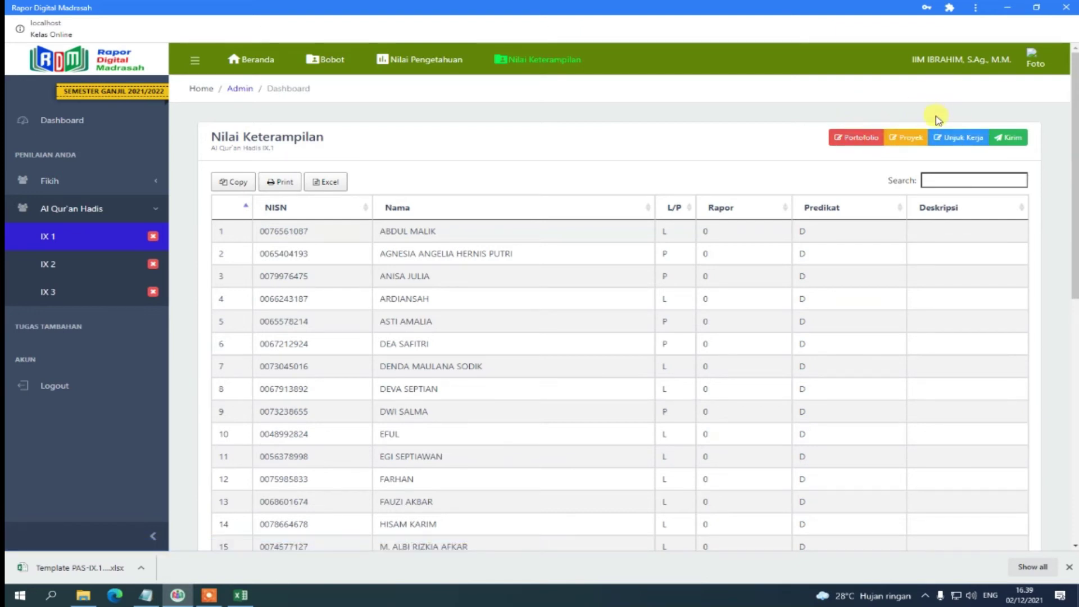
{"action": "left_click", "coordinate": [906, 141]}
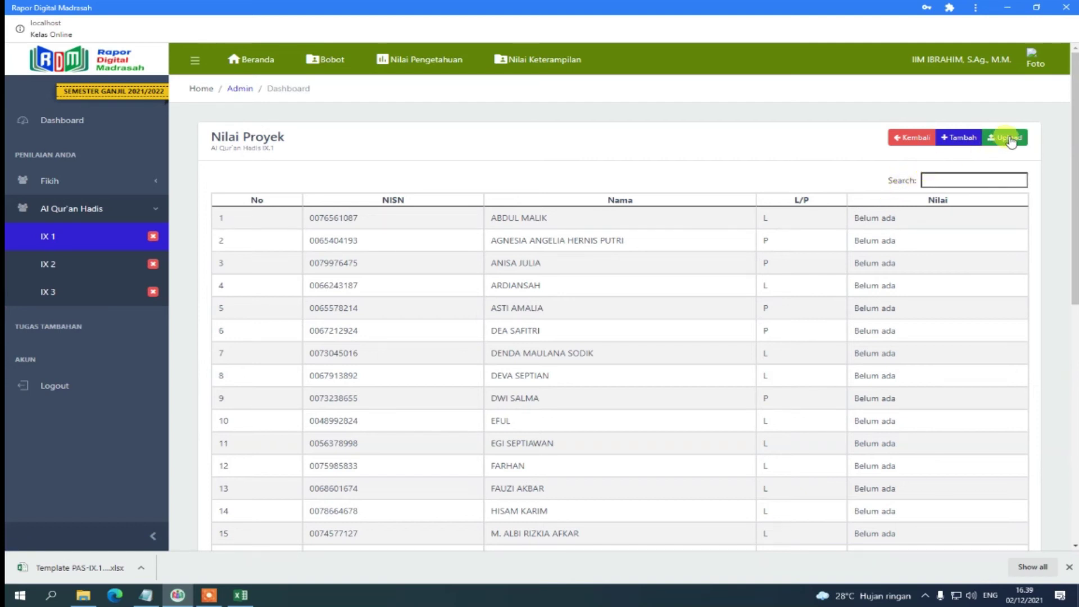
Preview the manual Tambah Nilai form for Nilai Proyek, close it, and download the Excel format for uploading.
{"action": "left_click", "coordinate": [963, 139]}
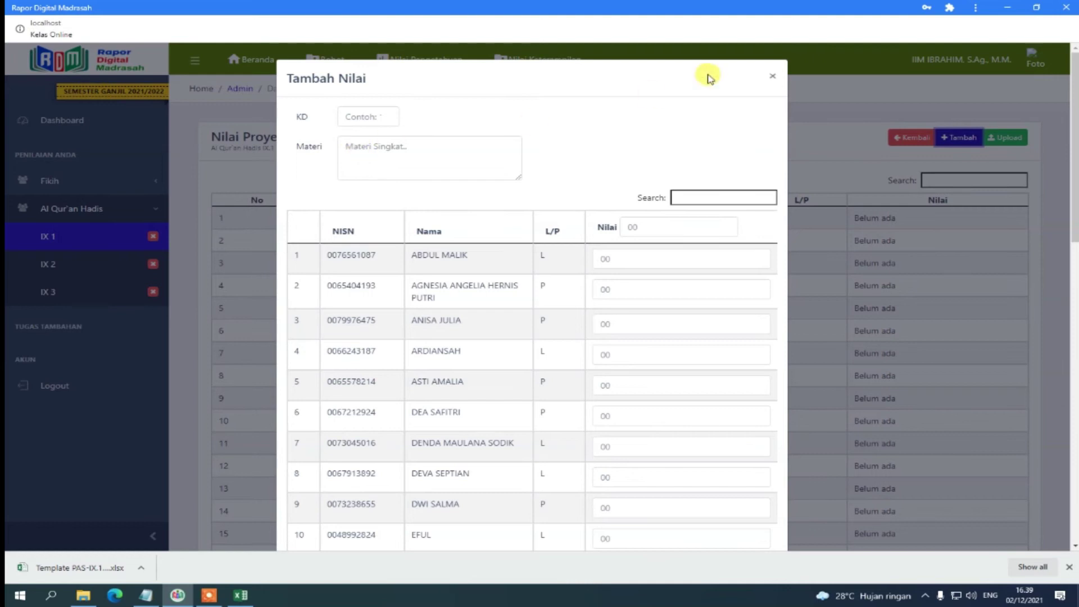
{"action": "left_click", "coordinate": [772, 76]}
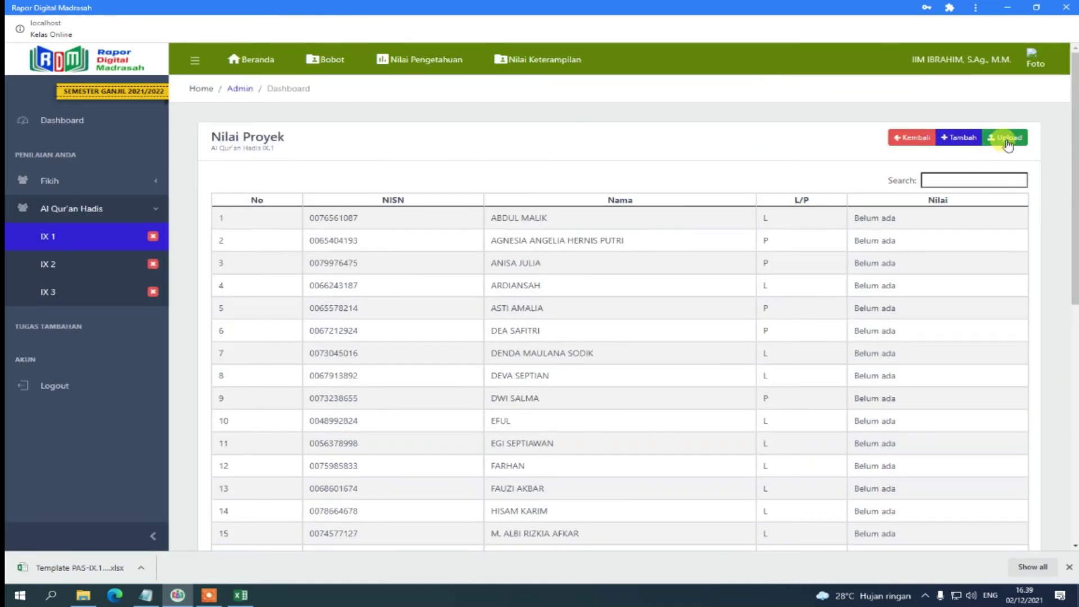
{"action": "left_click", "coordinate": [1005, 138]}
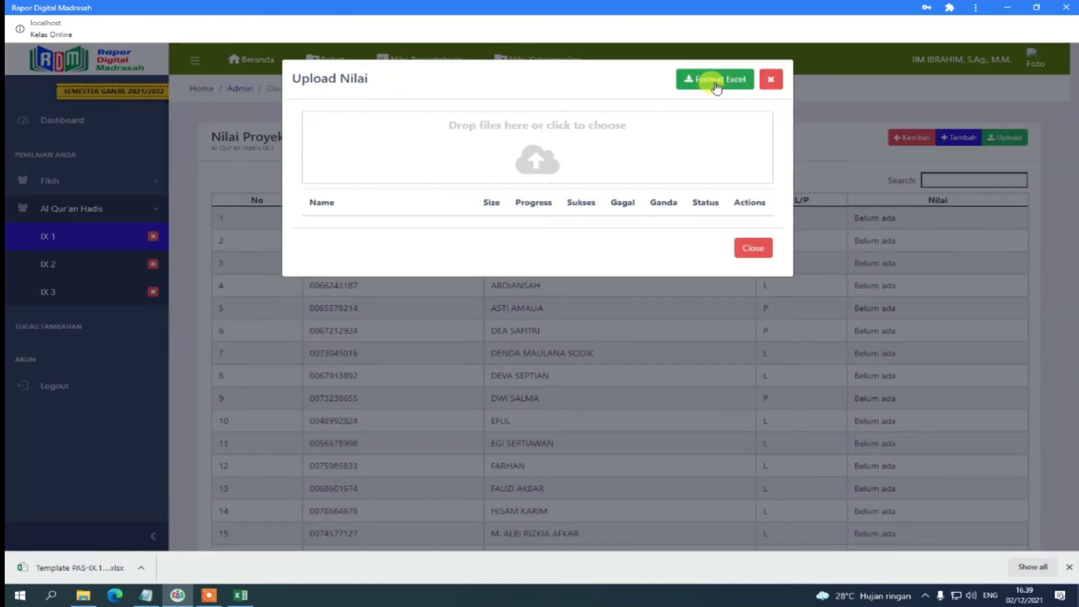
{"action": "left_click", "coordinate": [715, 84]}
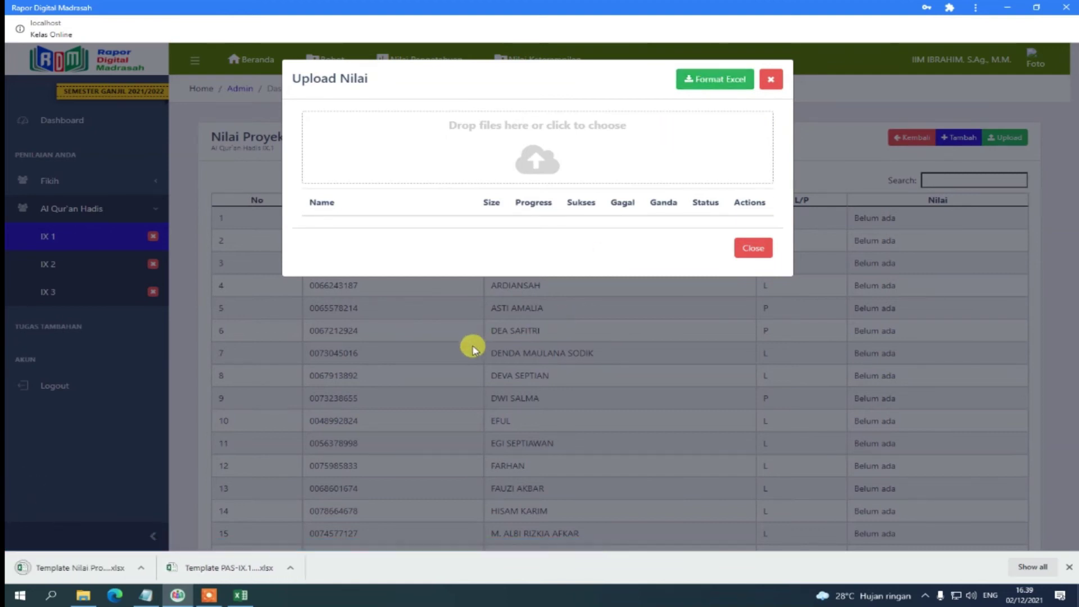
{"action": "left_click", "coordinate": [753, 248]}
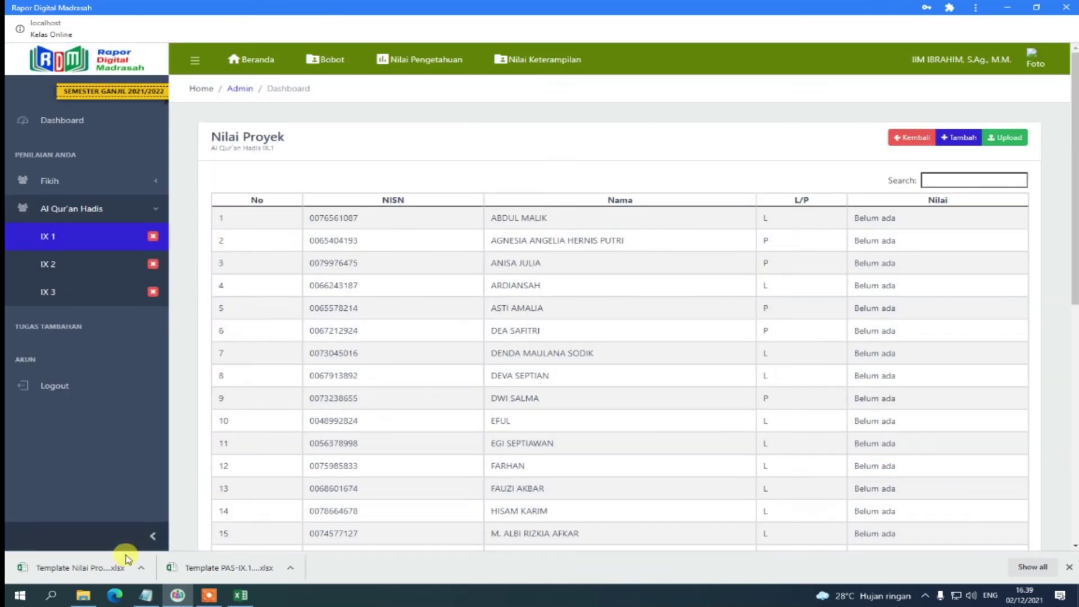
Move Template Nilai Proyek-IX.1-Al Qur'an Hadis.xlsx from Downloads into the IX1 folder and select it there.
{"action": "left_click", "coordinate": [83, 595]}
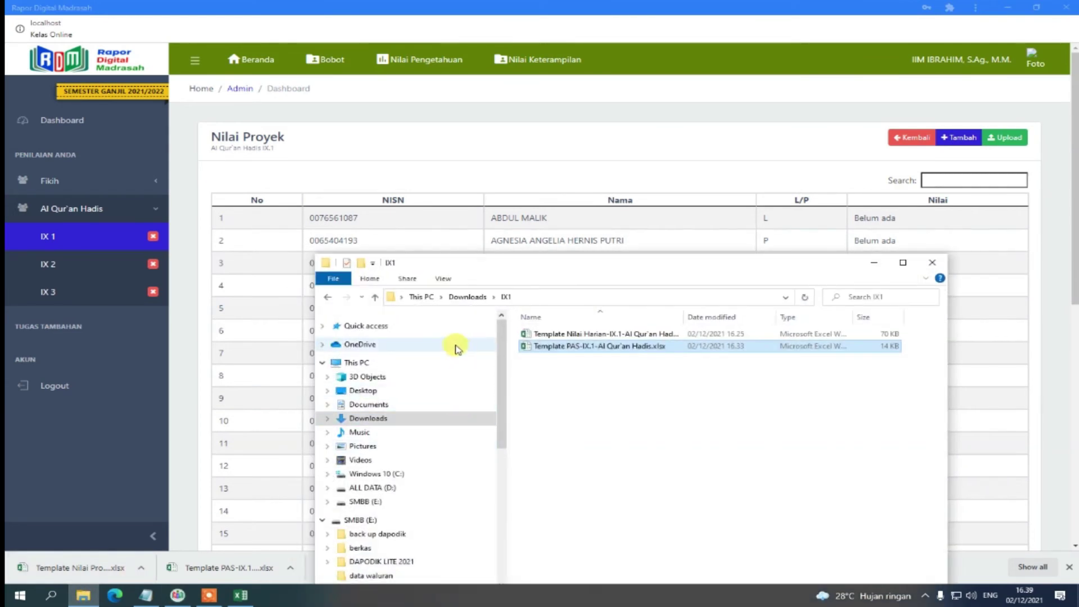
{"action": "left_click", "coordinate": [467, 296]}
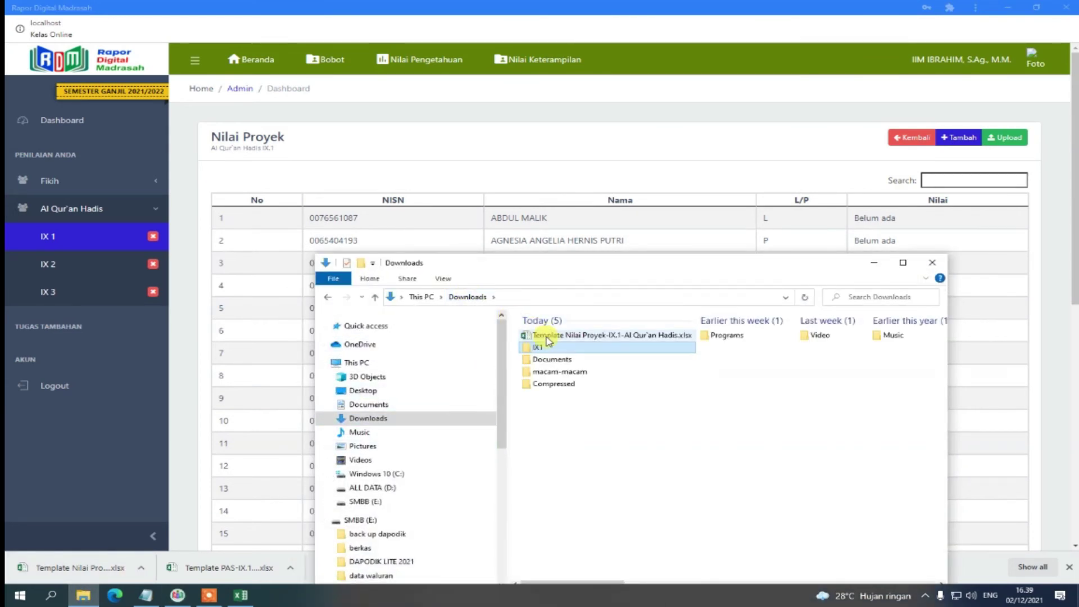
{"action": "left_click_drag", "start_coordinate": [546, 338], "coordinate": [545, 347]}
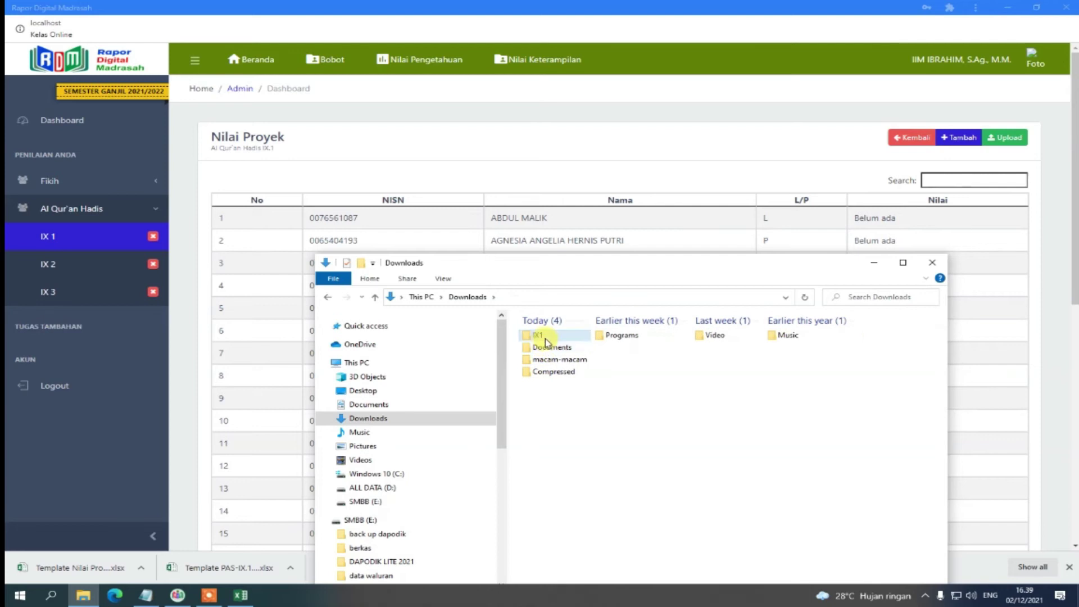
{"action": "double_click", "coordinate": [544, 337]}
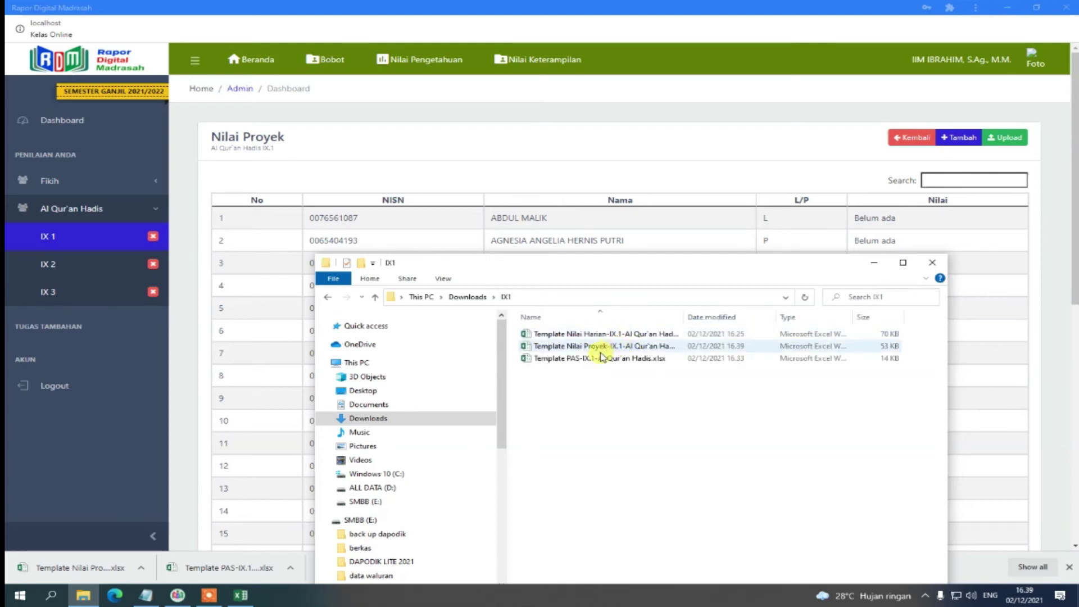
{"action": "left_click", "coordinate": [556, 348]}
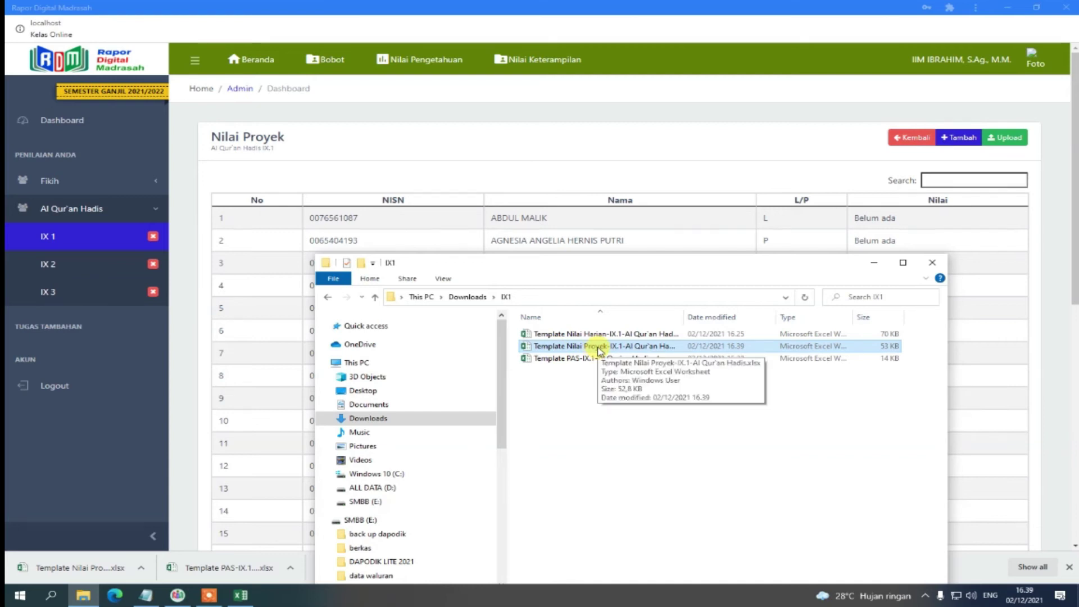
Look through the Nilai Portofolio and Nilai Proyek pages of IX 1 and return to the Nilai Keterampilan overview.
{"action": "left_click", "coordinate": [908, 139]}
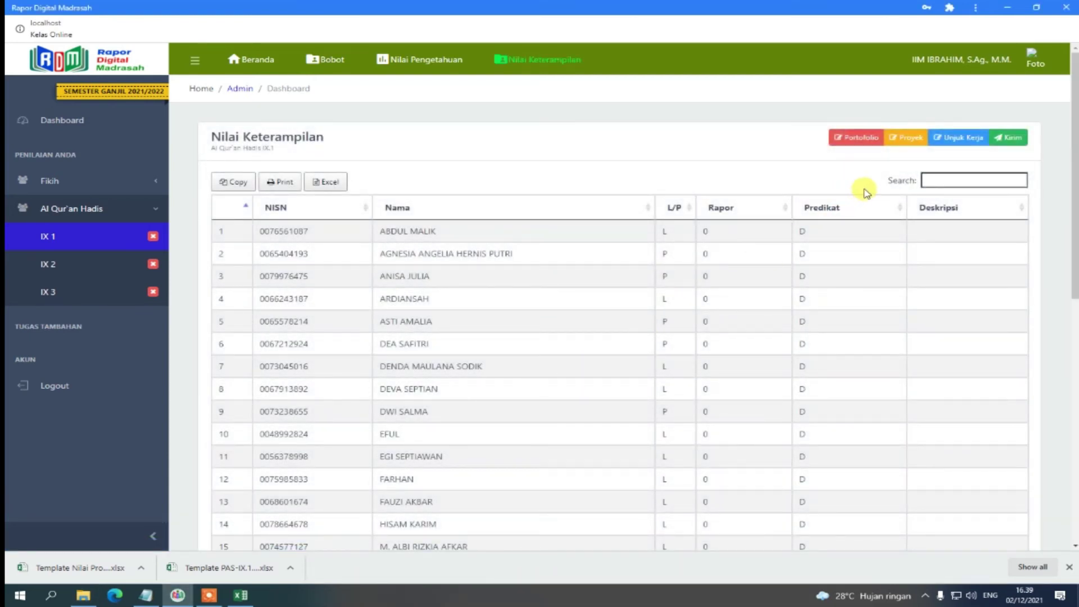
{"action": "left_click", "coordinate": [876, 140]}
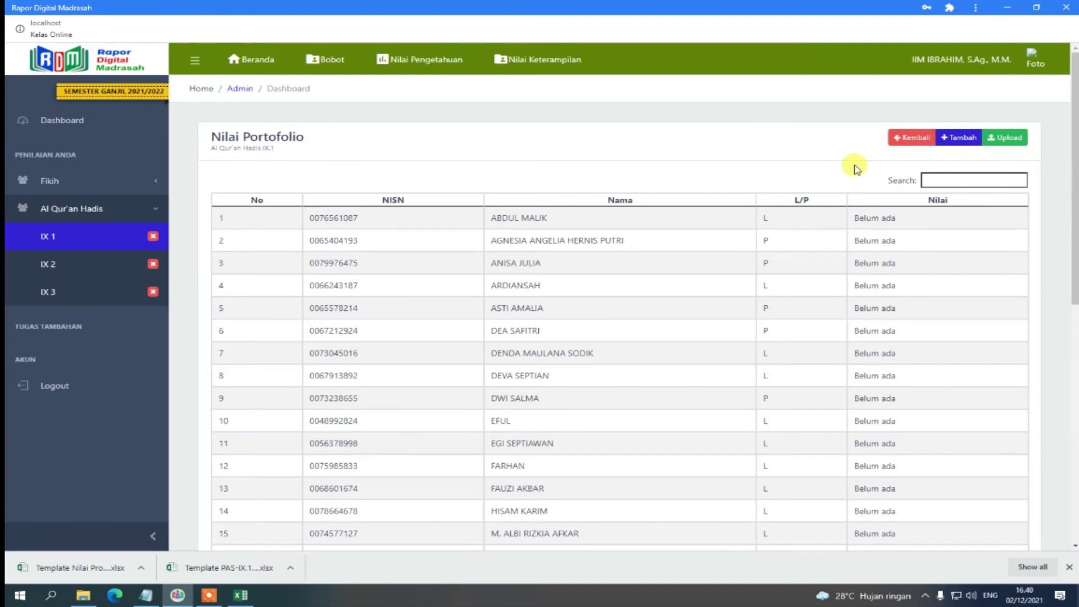
{"action": "left_click", "coordinate": [902, 139]}
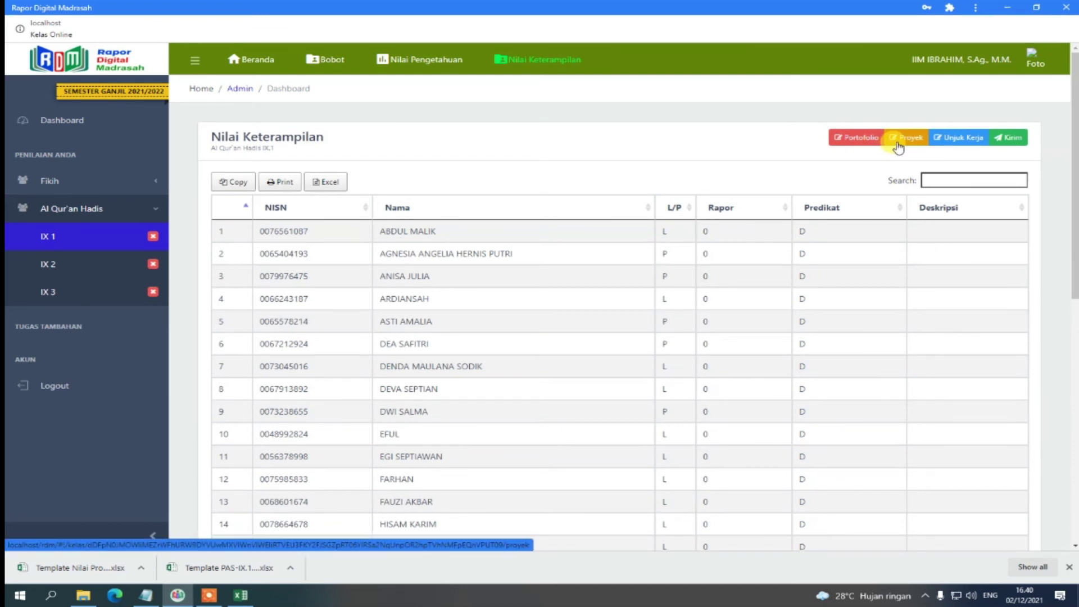
{"action": "left_click", "coordinate": [898, 140]}
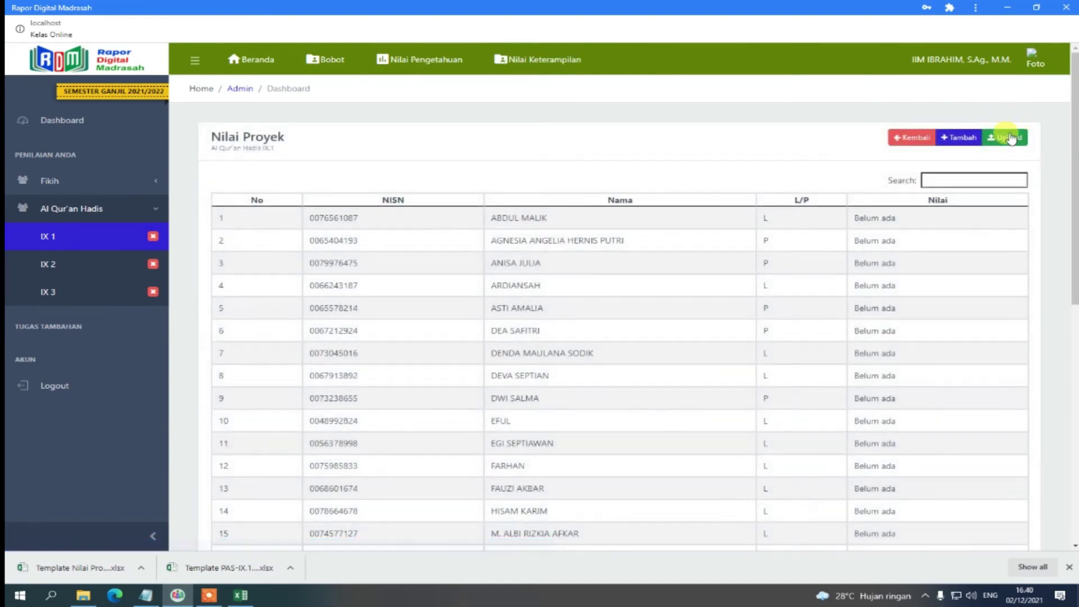
{"action": "left_click", "coordinate": [911, 139]}
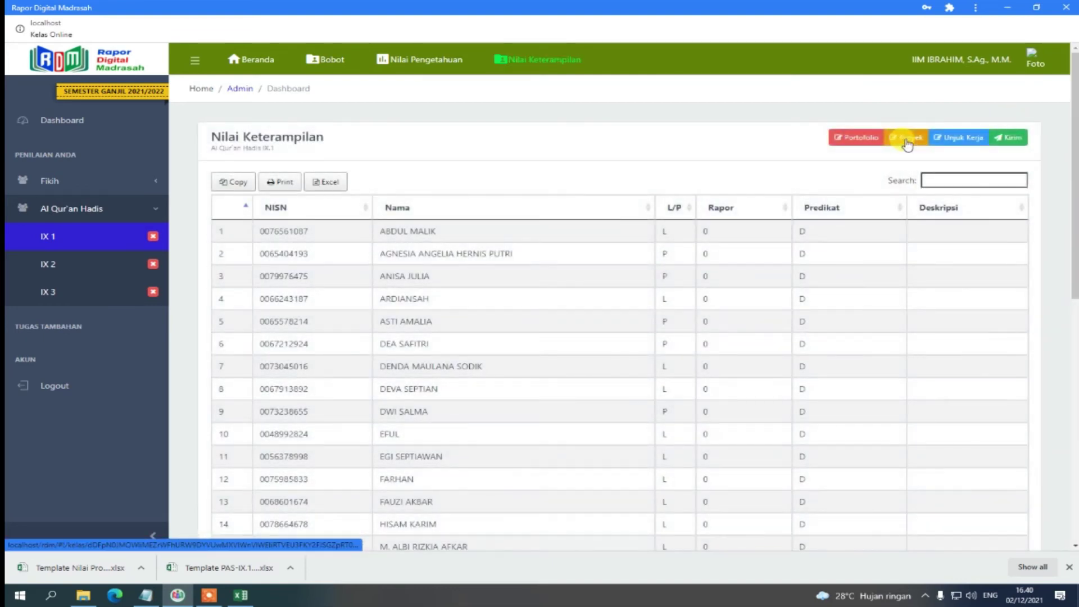
{"action": "left_click", "coordinate": [860, 142]}
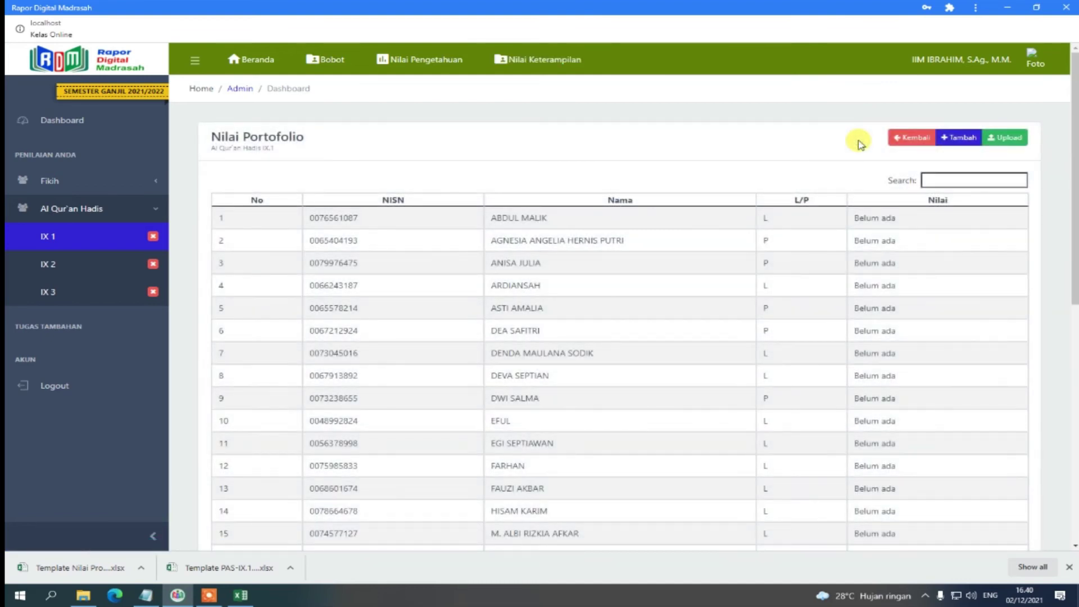
{"action": "left_click", "coordinate": [898, 139]}
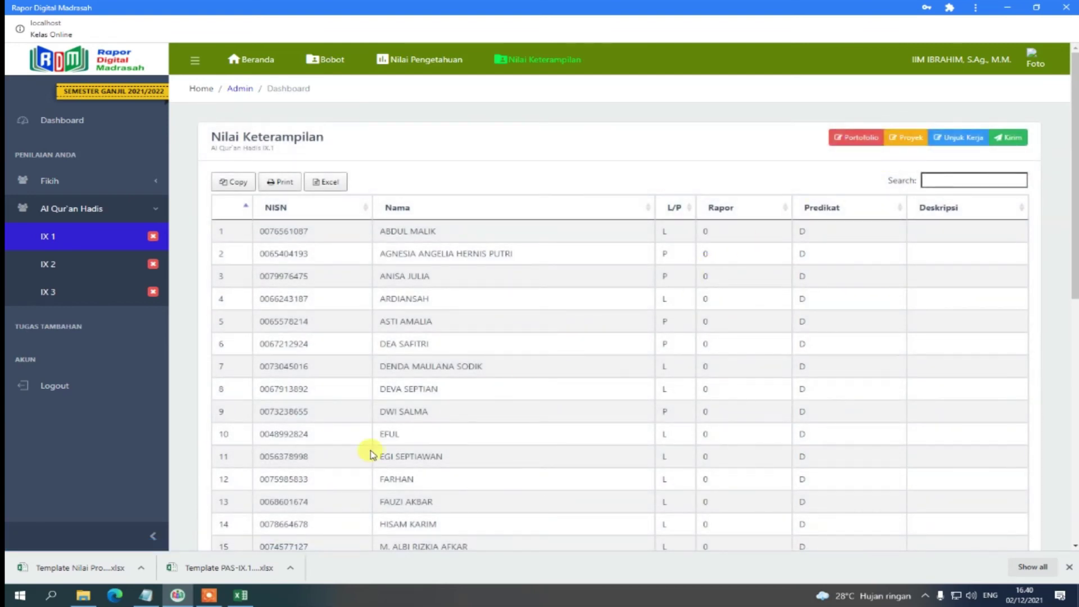
Open the Template Nilai Proyek workbook for IX.1 from the IX1 folder in Excel.
{"action": "left_click", "coordinate": [240, 595]}
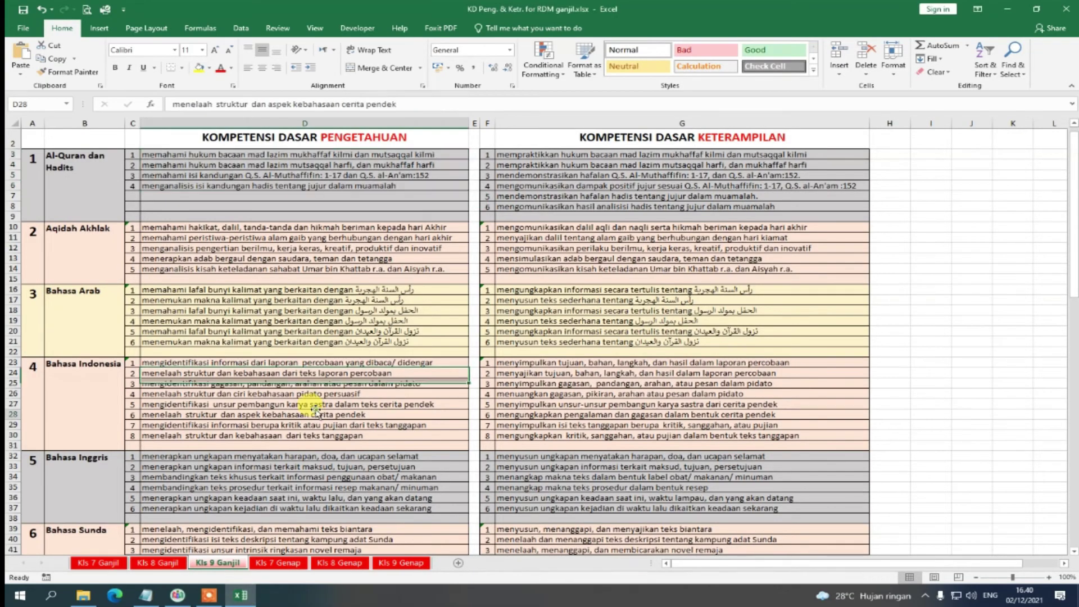
{"action": "left_click", "coordinate": [84, 595]}
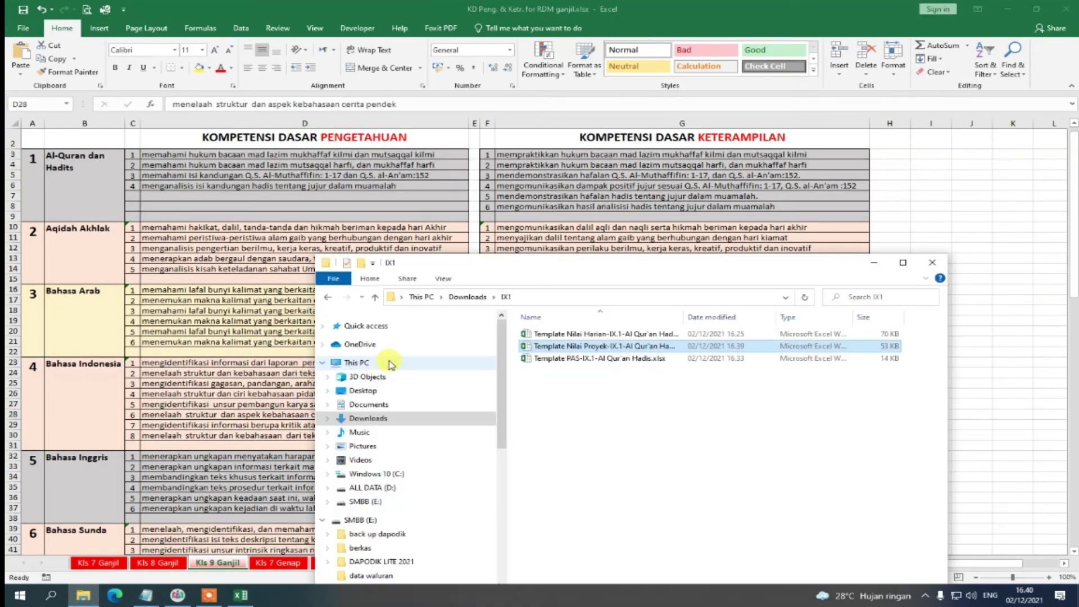
{"action": "double_click", "coordinate": [584, 347]}
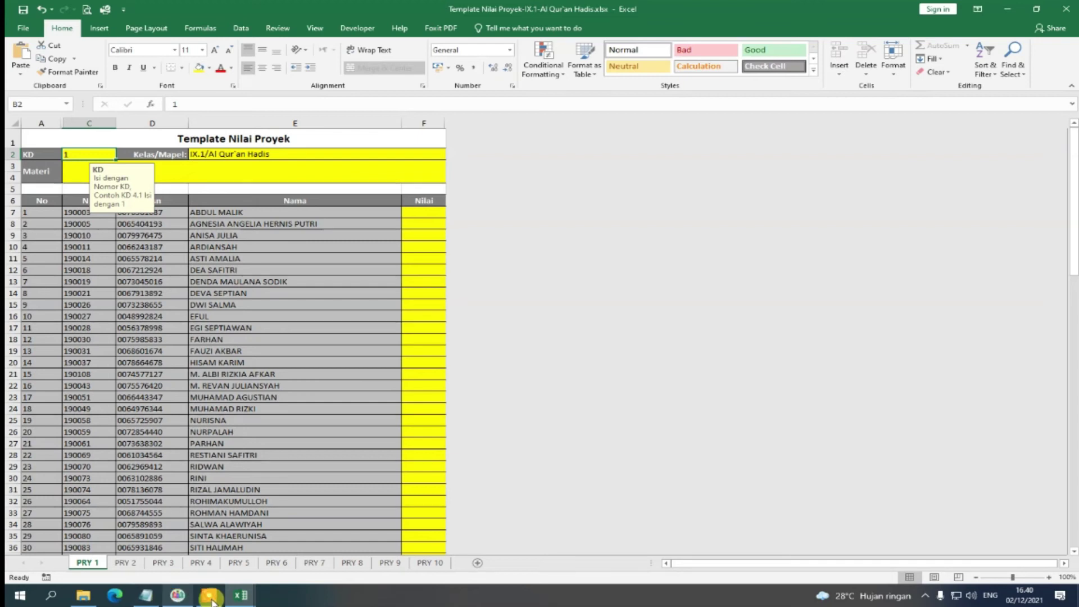
Copy the text of the first Al-Quran dan Hadits skill competency, G3, from the Kls 9 Ganjil sheet of the KD workbook.
{"action": "mouse_move", "coordinate": [240, 595]}
{"action": "left_click", "coordinate": [212, 569]}
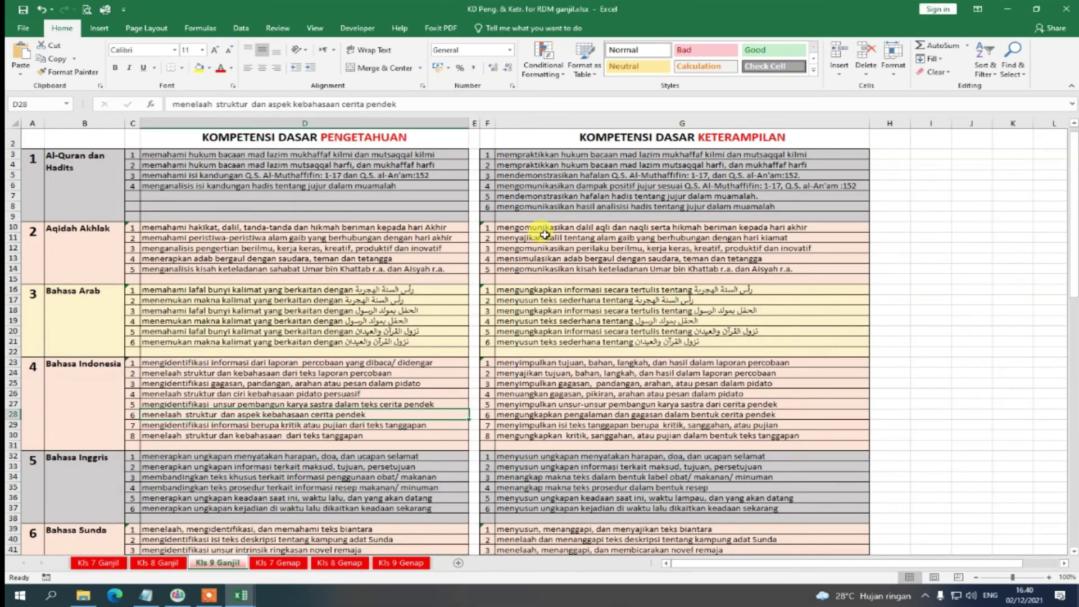
{"action": "left_click_drag", "start_coordinate": [538, 154], "coordinate": [546, 206]}
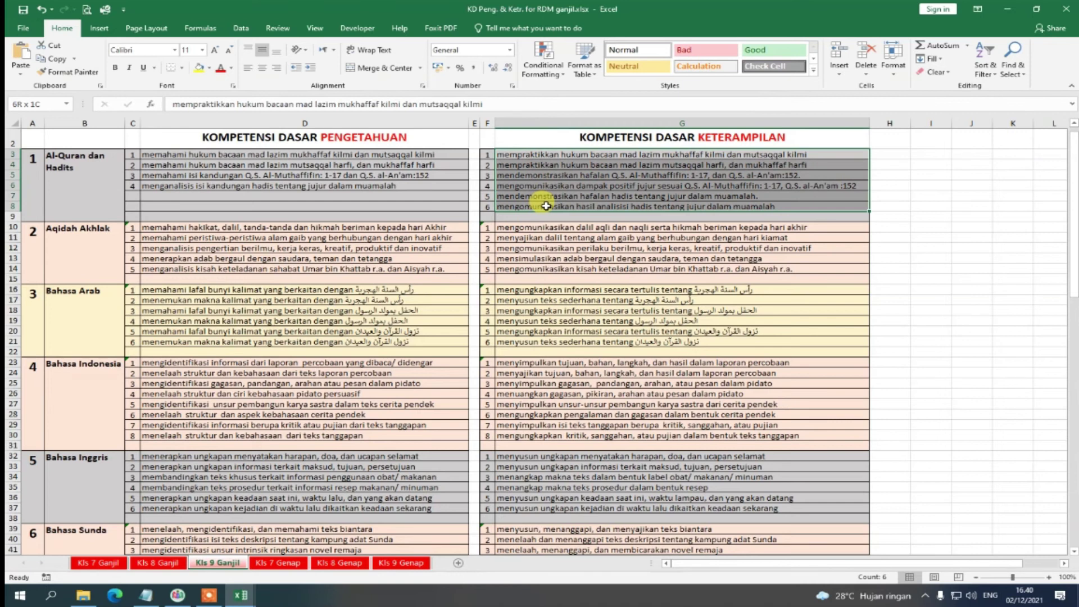
{"action": "left_click", "coordinate": [668, 155]}
{"action": "left_click_drag", "start_coordinate": [489, 105], "coordinate": [189, 107]}
{"action": "key", "text": "ctrl+c"}
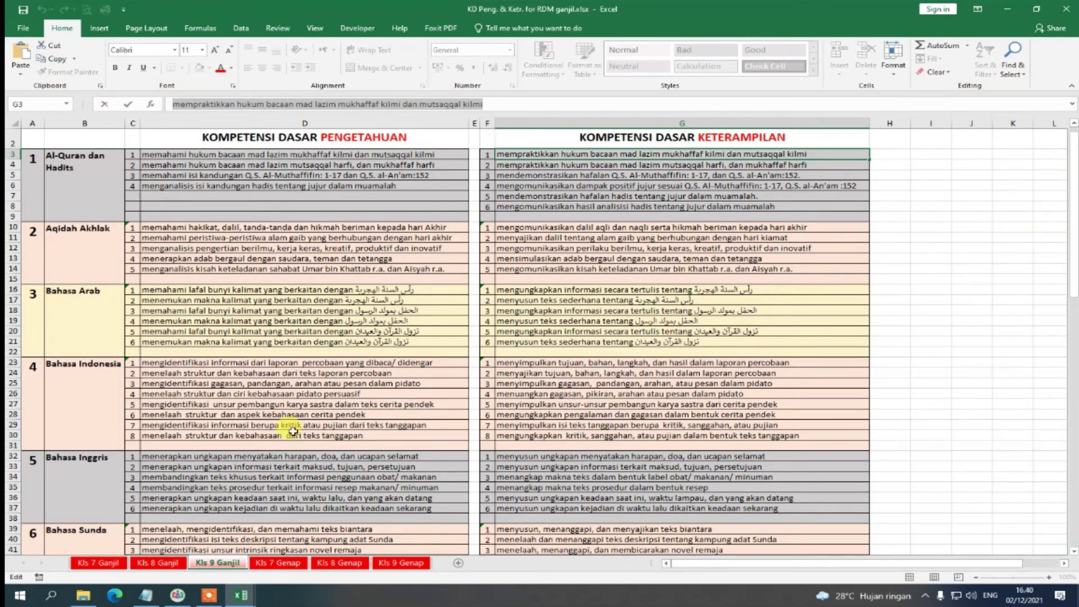
Enter "mempraktikkan hukum bacaan mad lazim mukhaffaf kilmi dan mutsaqqal kilmi" as the Materi of sheet PRY 1 in the Nilai Proyek template.
{"action": "left_click", "coordinate": [242, 596]}
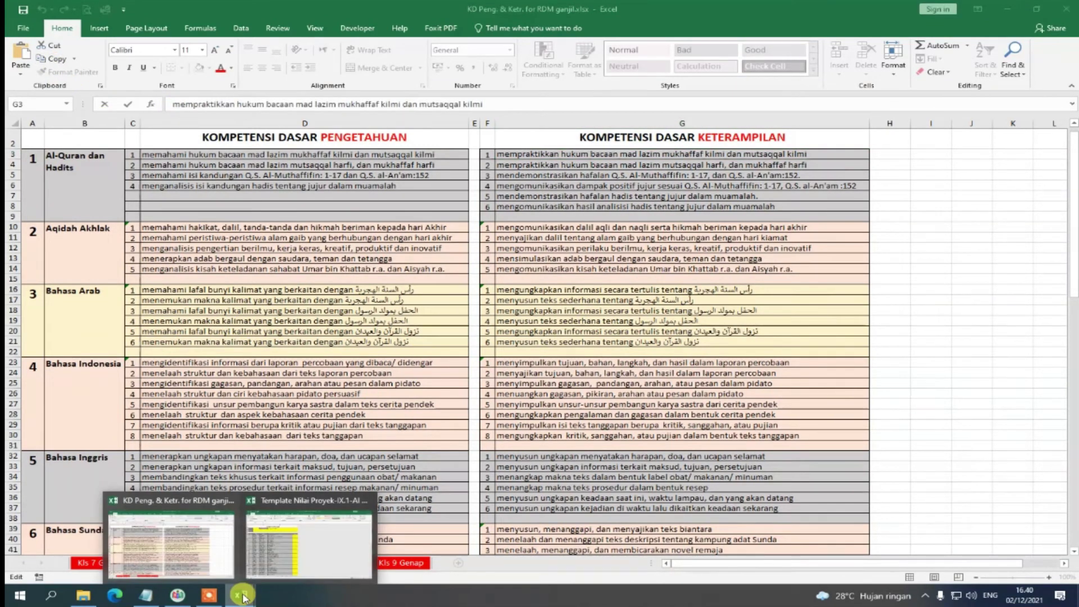
{"action": "left_click", "coordinate": [281, 560]}
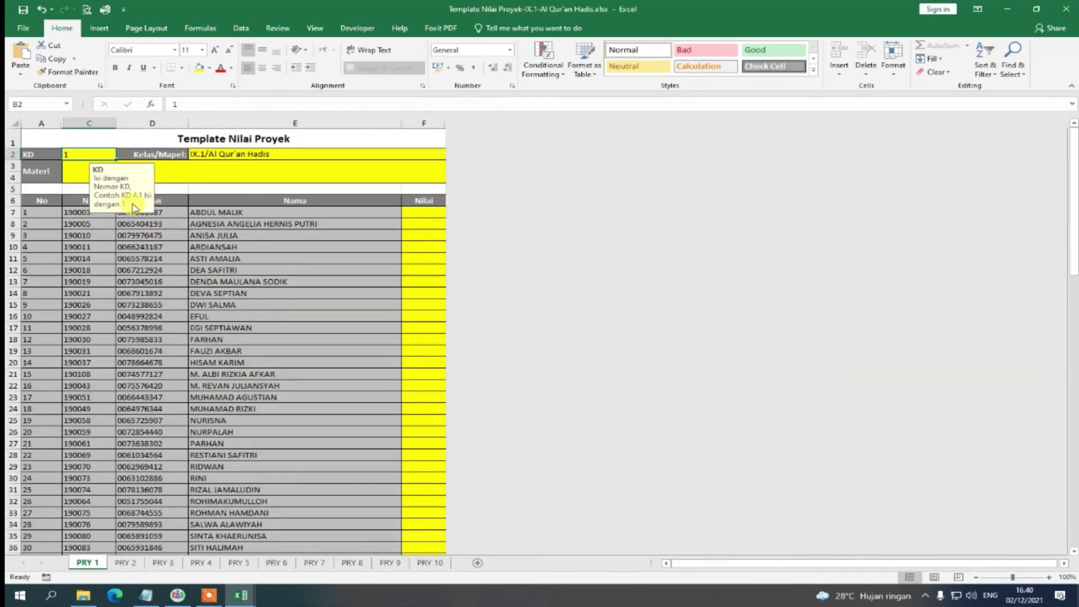
{"action": "left_click", "coordinate": [100, 153]}
{"action": "left_click", "coordinate": [74, 171]}
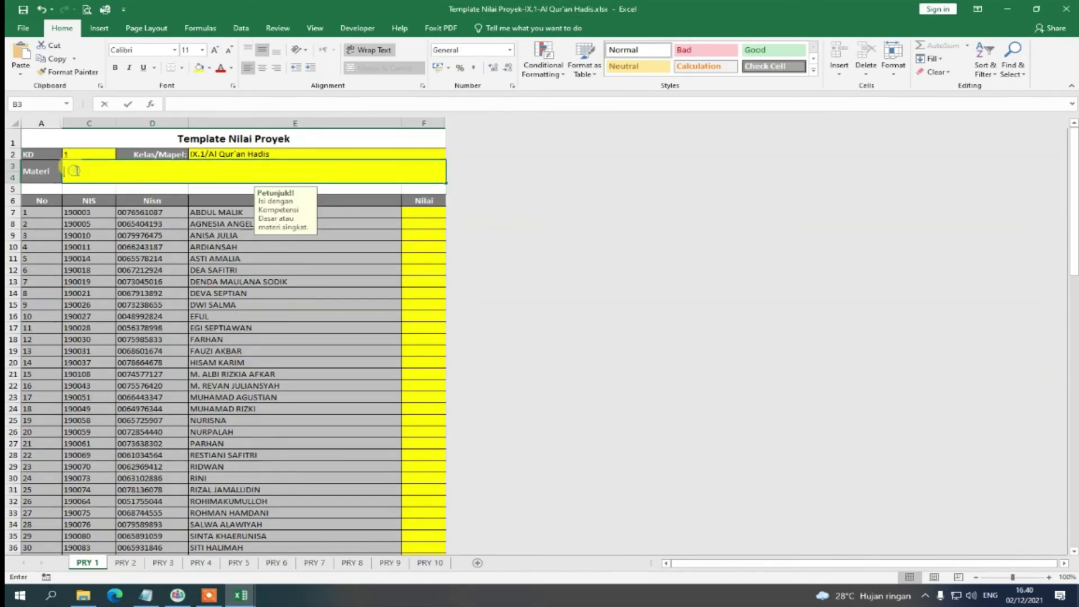
{"action": "key", "text": "ctrl+v"}
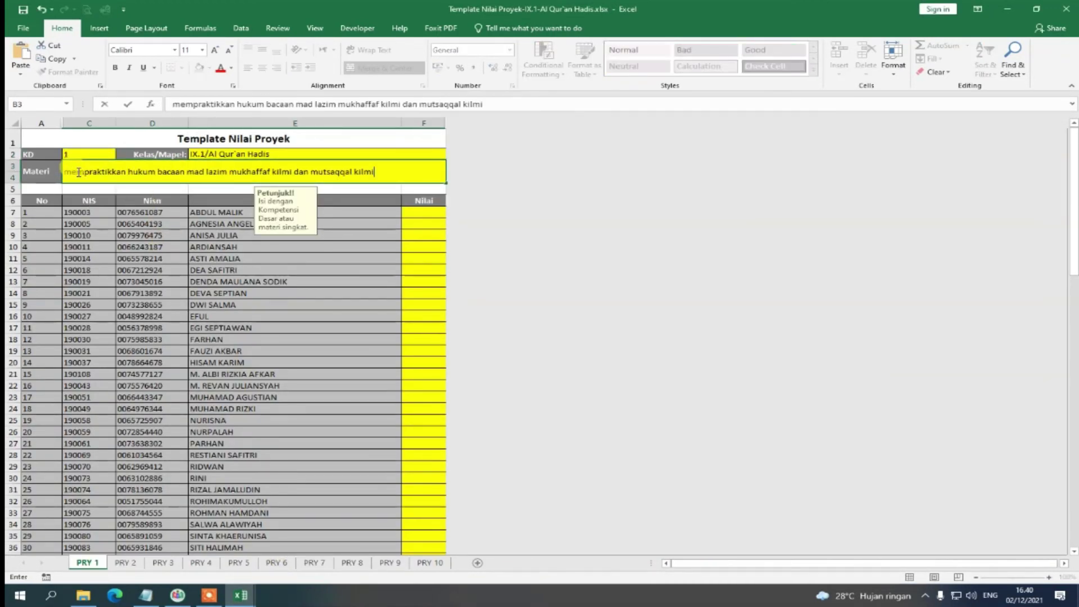
{"action": "left_click", "coordinate": [234, 294]}
{"action": "scroll", "coordinate": [233, 293], "scroll_direction": "down", "scroll_amount": 2}
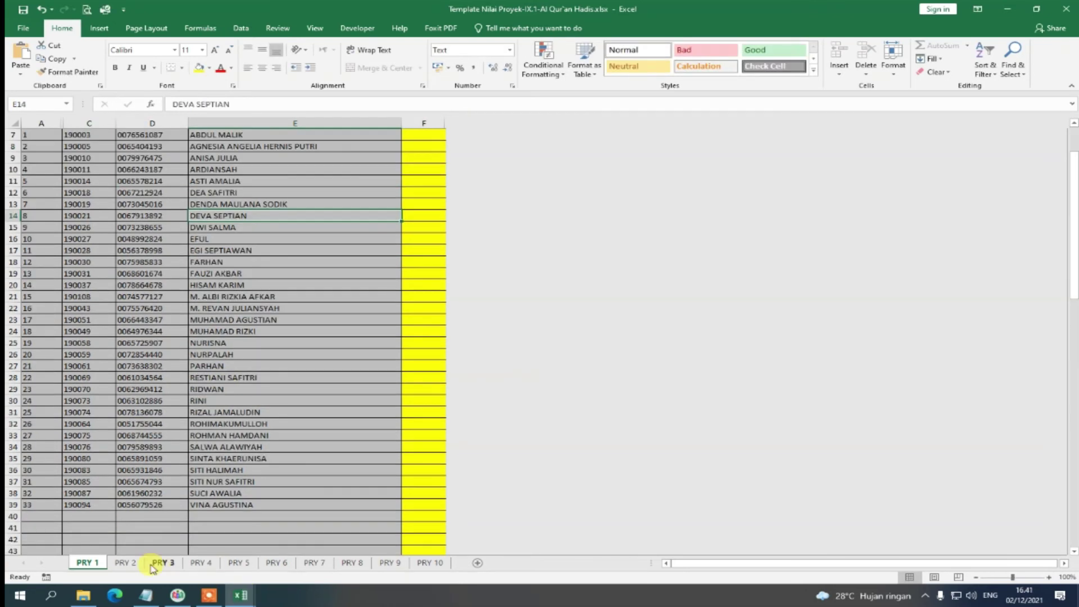
Fill the Materi of sheet PRY 2 with competency G4, "mempraktikkan hukum bacaan mad lazim mutsaqqal harfi, dan mukhaffaf harfi".
{"action": "left_click", "coordinate": [130, 563]}
{"action": "left_click", "coordinate": [240, 595]}
{"action": "left_click", "coordinate": [704, 166]}
{"action": "left_click_drag", "start_coordinate": [485, 104], "coordinate": [172, 105]}
{"action": "type", "text": "mempraktikkan hukum bacaan mad lazim mutsaqqal harfi, dan mukhaffaf harfi"}
Fill the Materi of sheet PRY 3 with competency G5, "mendemonstrasikan hafalan Q.S. Al-Muthaffifin: 1-17, dan Q.S. al-An'am:152.".
{"action": "left_click", "coordinate": [157, 548]}
{"action": "left_click", "coordinate": [164, 562]}
{"action": "left_click", "coordinate": [704, 175]}
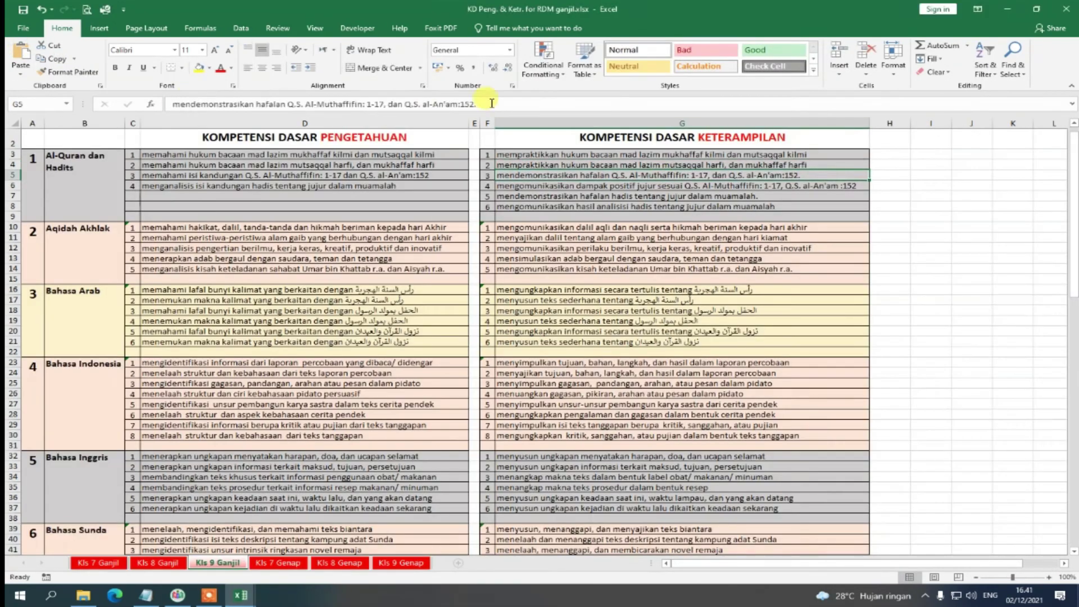
{"action": "left_click_drag", "start_coordinate": [487, 104], "coordinate": [172, 105]}
{"action": "left_click", "coordinate": [267, 563]}
{"action": "type", "text": "mendemonstrasikan hafalan Q.S. Al-Muthaffifin: 1-17, dan Q.S. al-An'am:152."}
Fill the Materi of sheet PRY 4 with competency G6, "mengomunikasikan dampak positif jujur sesuai Q.S. Al-Muthaffifin: 1-17, Q.S. al-An'am :152".
{"action": "left_click", "coordinate": [246, 599]}
{"action": "left_click", "coordinate": [171, 544]}
{"action": "left_click", "coordinate": [704, 185]}
{"action": "left_click_drag", "start_coordinate": [533, 104], "coordinate": [172, 104]}
{"action": "left_click", "coordinate": [308, 544]}
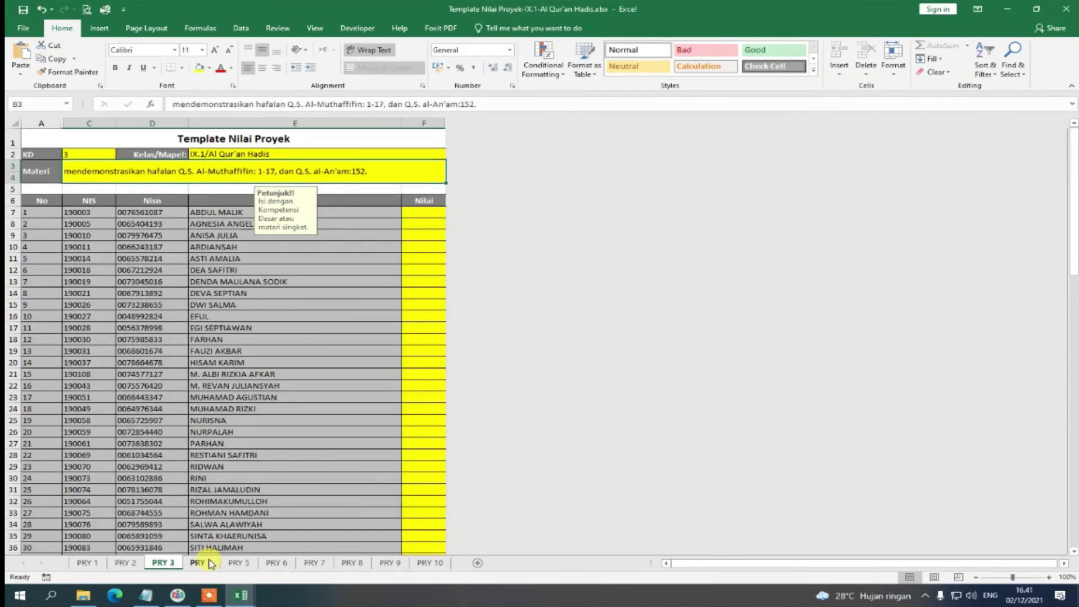
{"action": "type", "text": "mengomunikasikan dampak positif jujur sesuai Q.S. Al-Muthaffifin: 1-17, Q.S. al-An'am :152"}
{"action": "left_click", "coordinate": [200, 562]}
Fill the Materi of sheet PRY 5 with competency G7, "mendemonstrasikan hafalan hadis tentang jujur dalam muamalah.".
{"action": "left_click", "coordinate": [704, 196]}
{"action": "left_click_drag", "start_coordinate": [434, 104], "coordinate": [172, 104]}
{"action": "left_click", "coordinate": [279, 556]}
{"action": "double_click", "coordinate": [255, 171]}
Fill the Materi of sheet PRY 6 with competency G8, "mengomunikasikan hasil analisisi hadis tentang jujur dalam muamalah".
{"action": "left_click", "coordinate": [276, 562]}
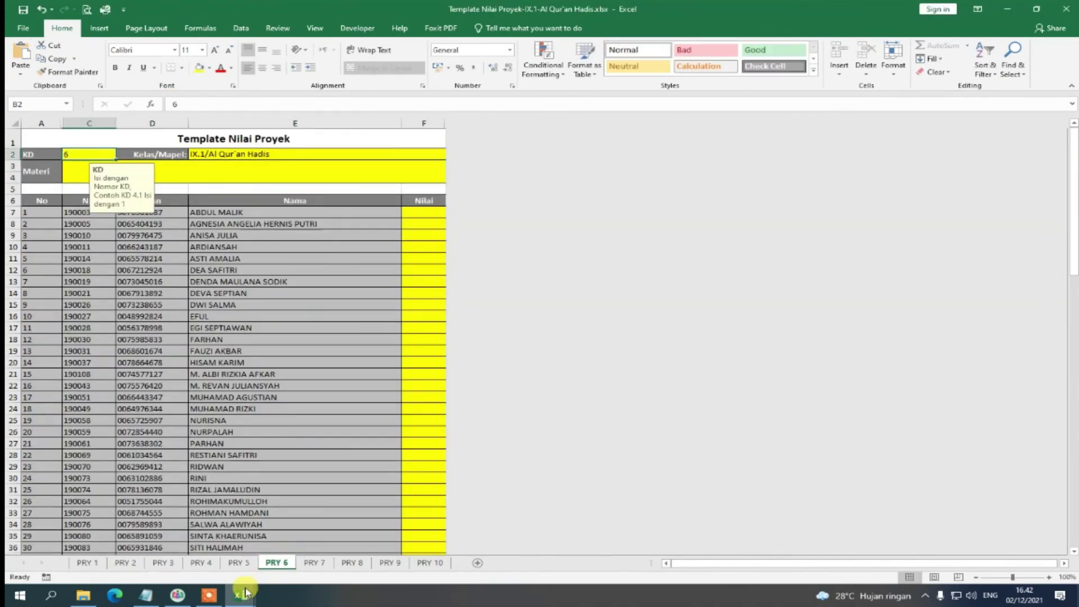
{"action": "left_click", "coordinate": [172, 544]}
{"action": "left_click", "coordinate": [704, 206]}
{"action": "left_click_drag", "start_coordinate": [451, 104], "coordinate": [172, 104]}
{"action": "key", "text": "ctrl+c"}
{"action": "left_click", "coordinate": [281, 553]}
{"action": "double_click", "coordinate": [254, 171]}
{"action": "key", "text": "ctrl+v"}
{"action": "left_click", "coordinate": [165, 269]}
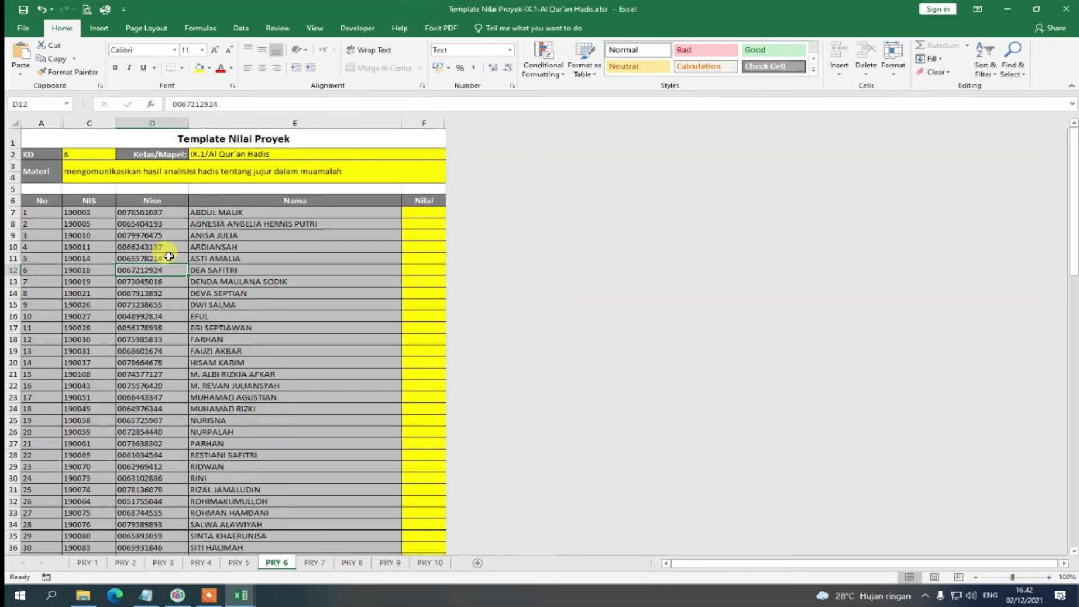
Check the Materi on the PRY sheets against the Al-Quran dan Hadits skill competencies G3 to G8 in the KD workbook.
{"action": "left_click", "coordinate": [93, 563]}
{"action": "left_click", "coordinate": [125, 563]}
{"action": "left_click", "coordinate": [162, 563]}
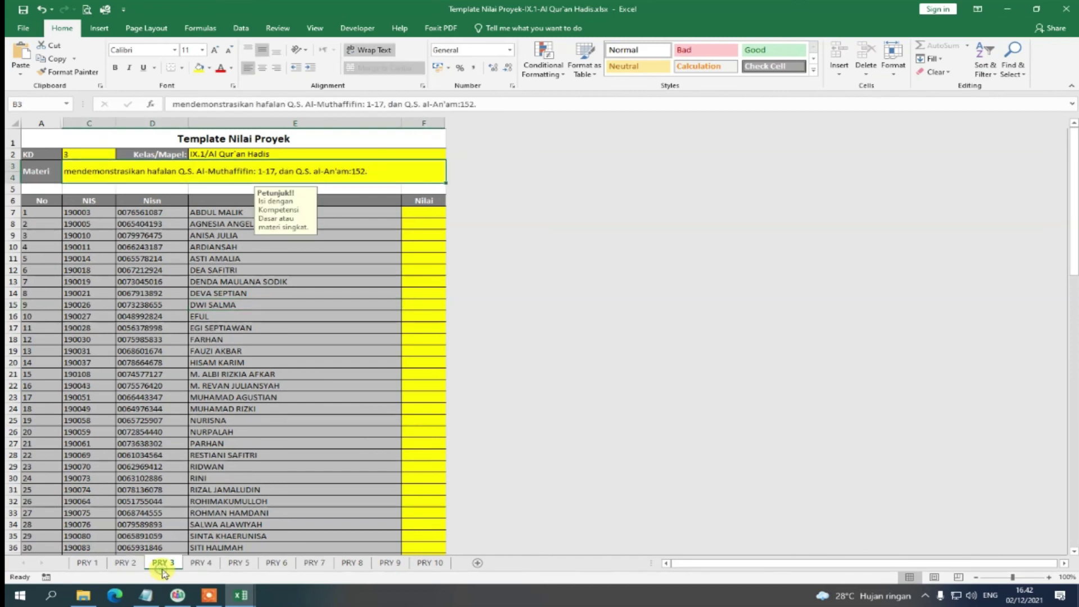
{"action": "left_click", "coordinate": [277, 563]}
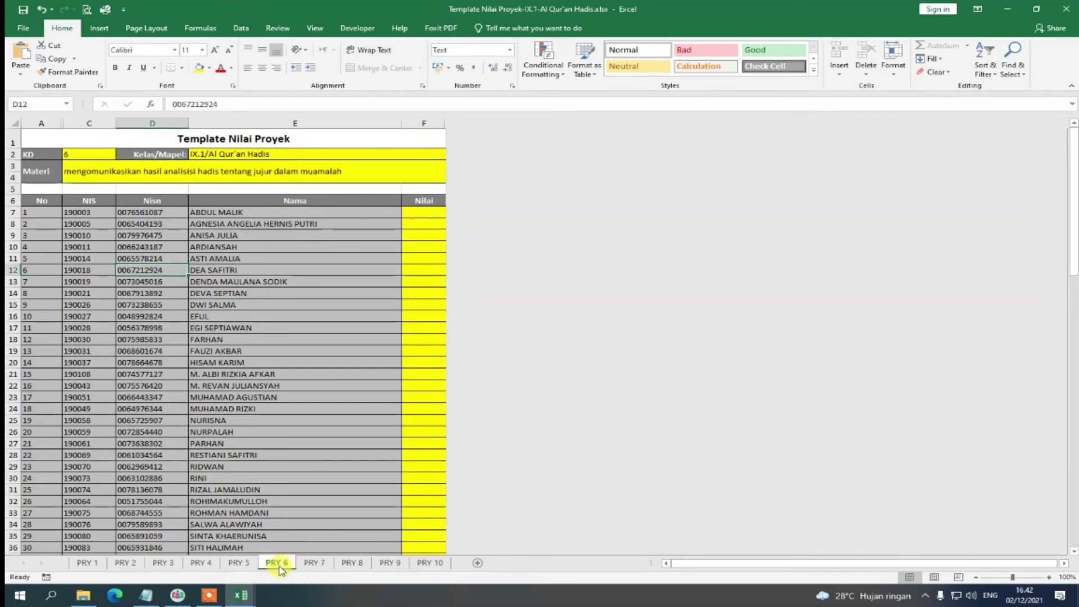
{"action": "mouse_move", "coordinate": [240, 595]}
{"action": "left_click", "coordinate": [168, 537]}
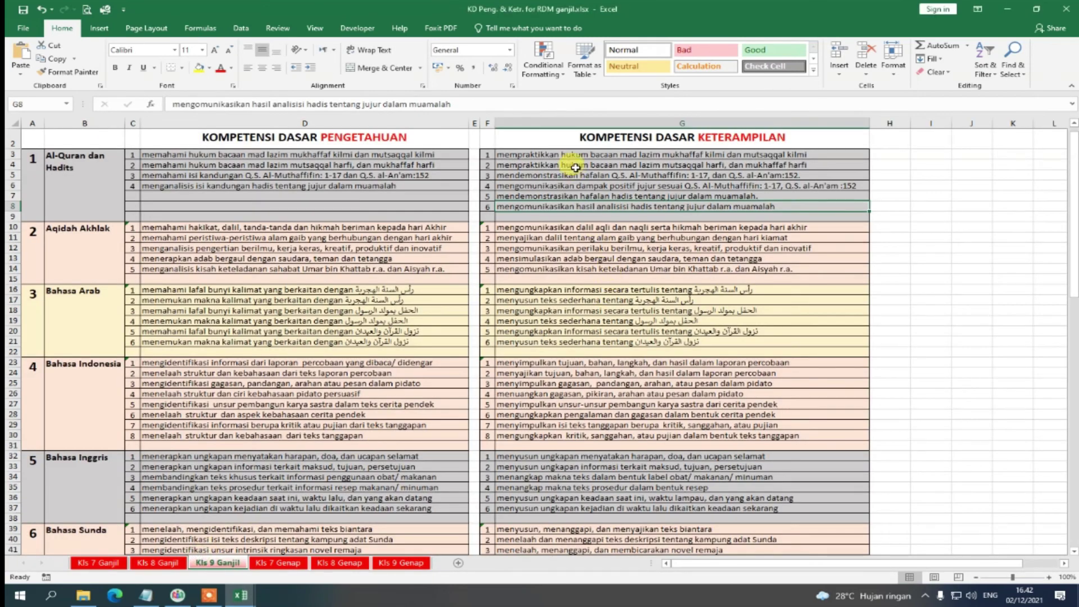
{"action": "left_click_drag", "start_coordinate": [571, 154], "coordinate": [572, 207]}
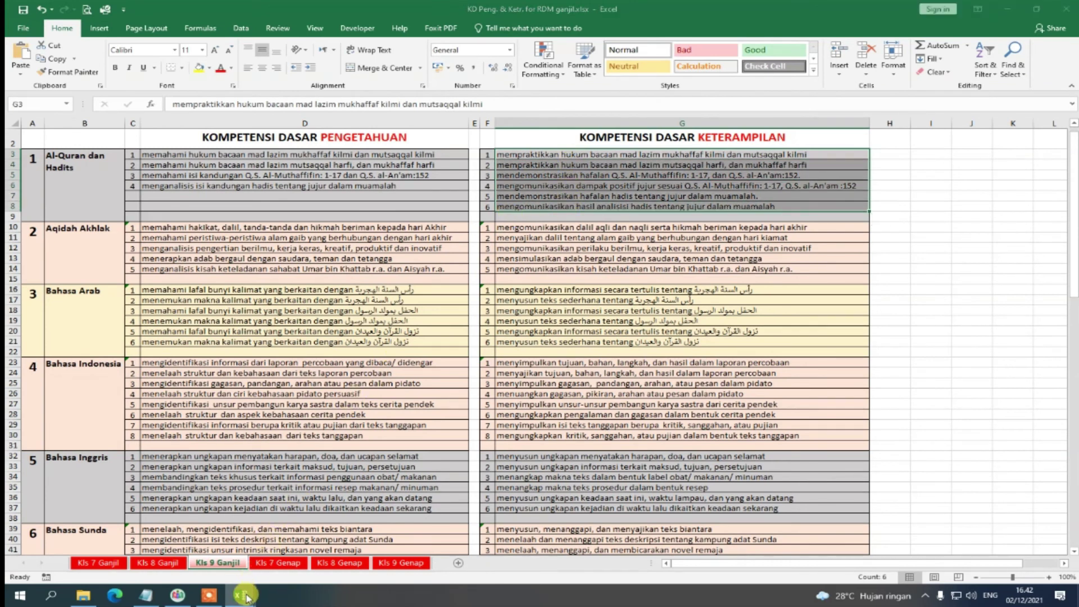
{"action": "left_click", "coordinate": [279, 556]}
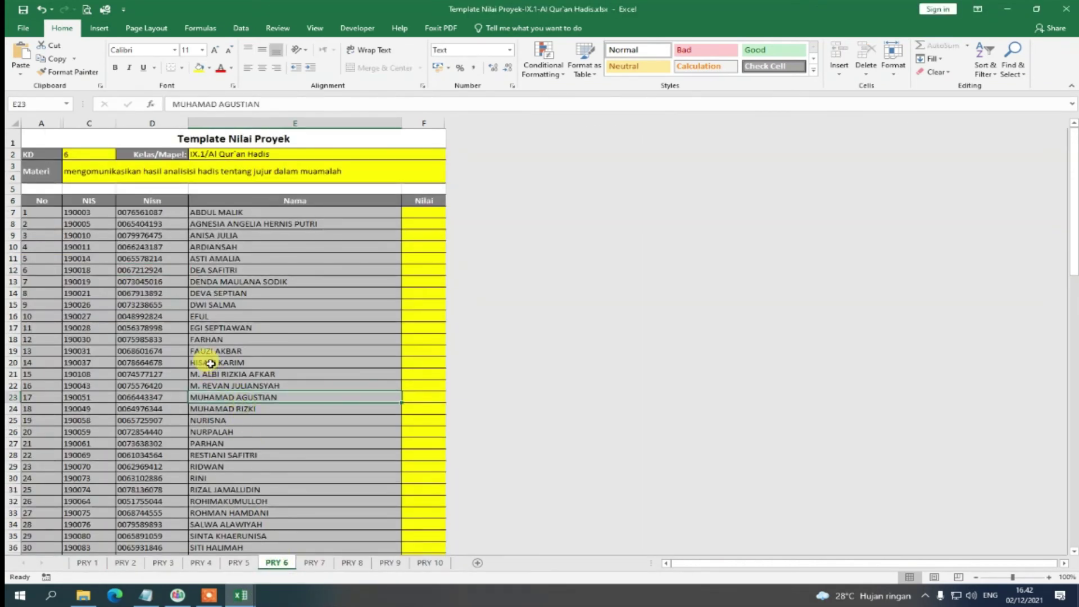
{"action": "left_click", "coordinate": [93, 564]}
{"action": "left_click", "coordinate": [267, 481]}
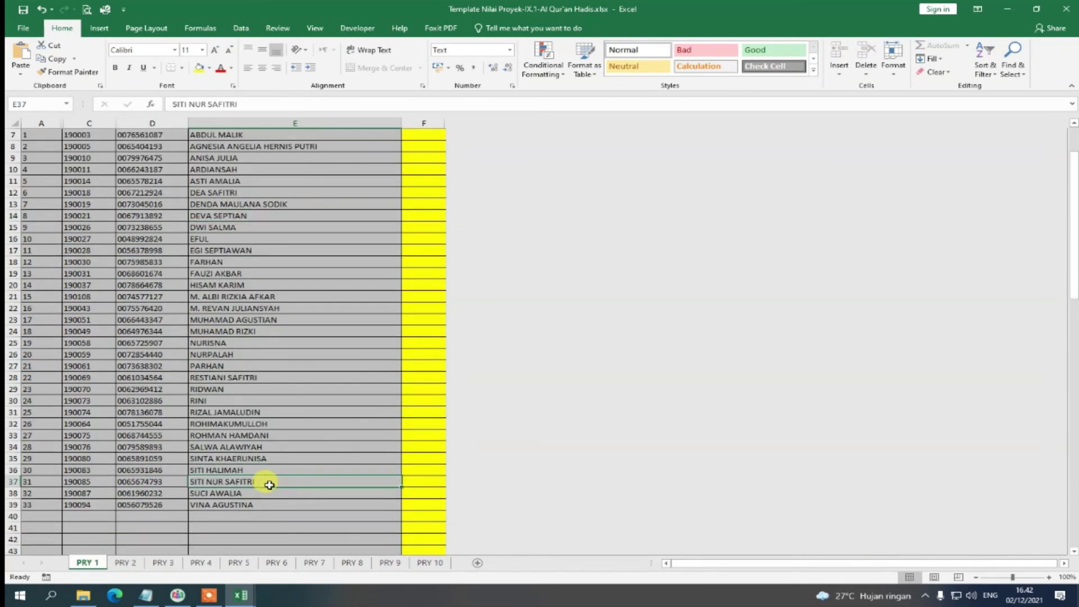
{"action": "scroll", "coordinate": [270, 484], "scroll_direction": "up", "scroll_amount": 2}
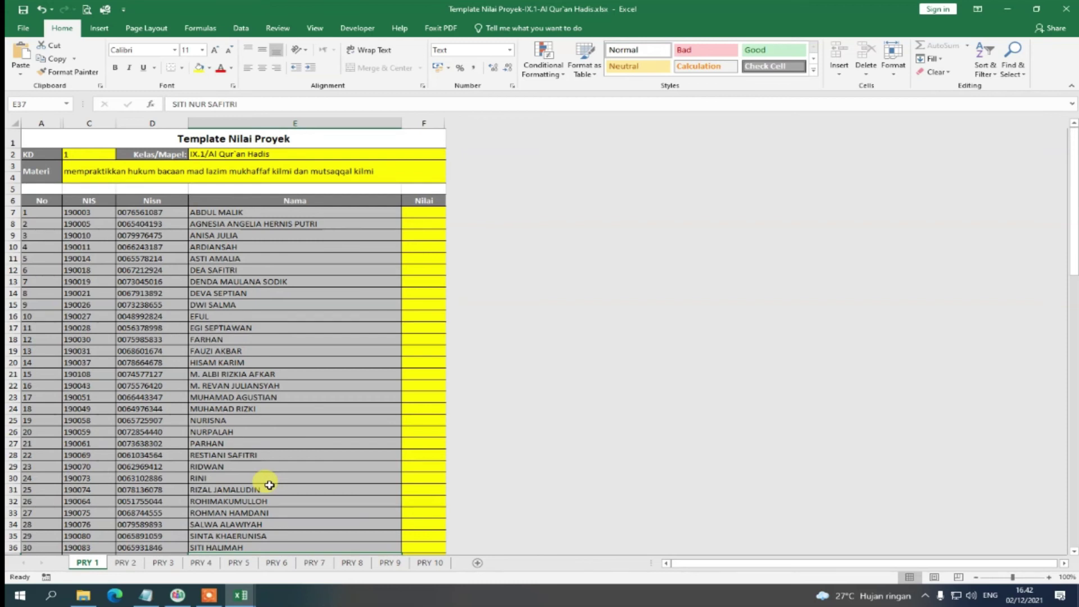
Enter a Nilai of 70 for the first student on sheet PRY 1 and fill it down to all listed students.
{"action": "left_click", "coordinate": [432, 212]}
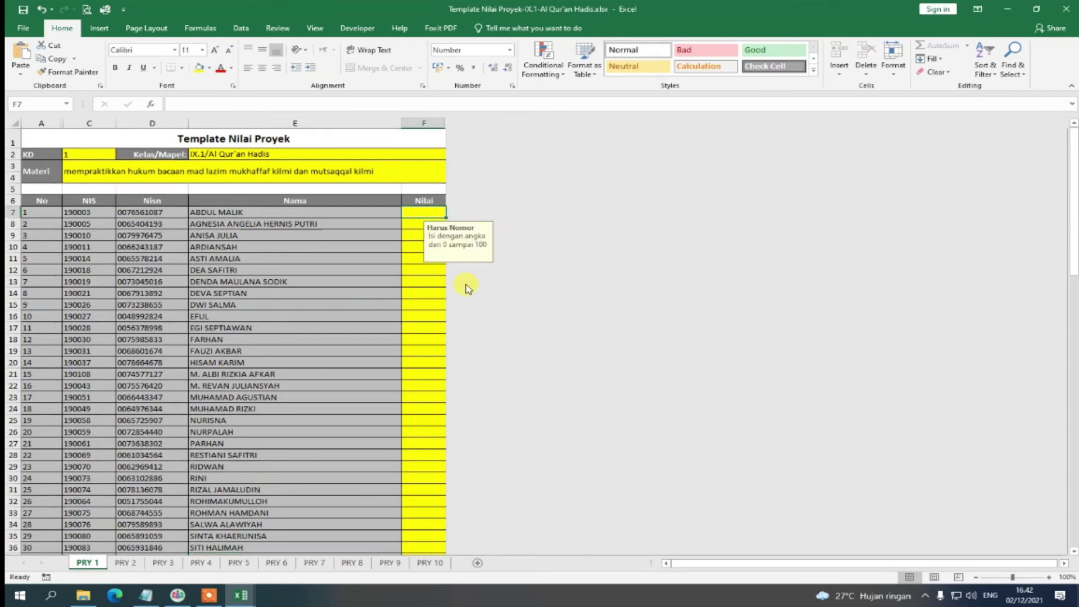
{"action": "type", "text": "70"}
{"action": "left_click", "coordinate": [426, 269]}
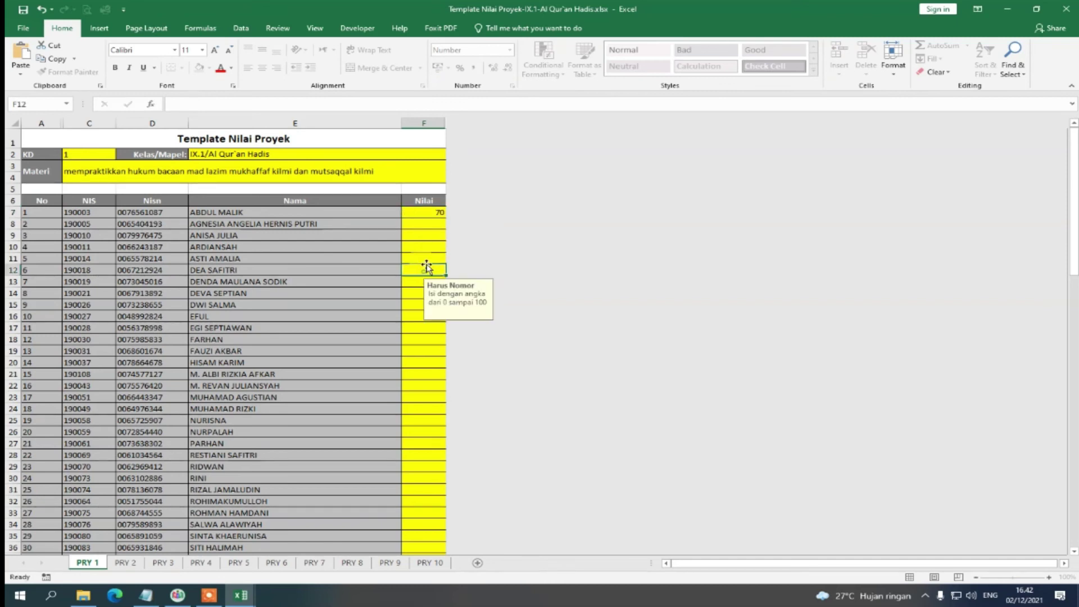
{"action": "left_click", "coordinate": [438, 212]}
{"action": "double_click", "coordinate": [445, 217]}
Fill every student's Nilai with 72 on PRY 2, 75 on PRY 3 and PRY 4, 76 on PRY 5 and 78 on PRY 6.
{"action": "left_click", "coordinate": [419, 213]}
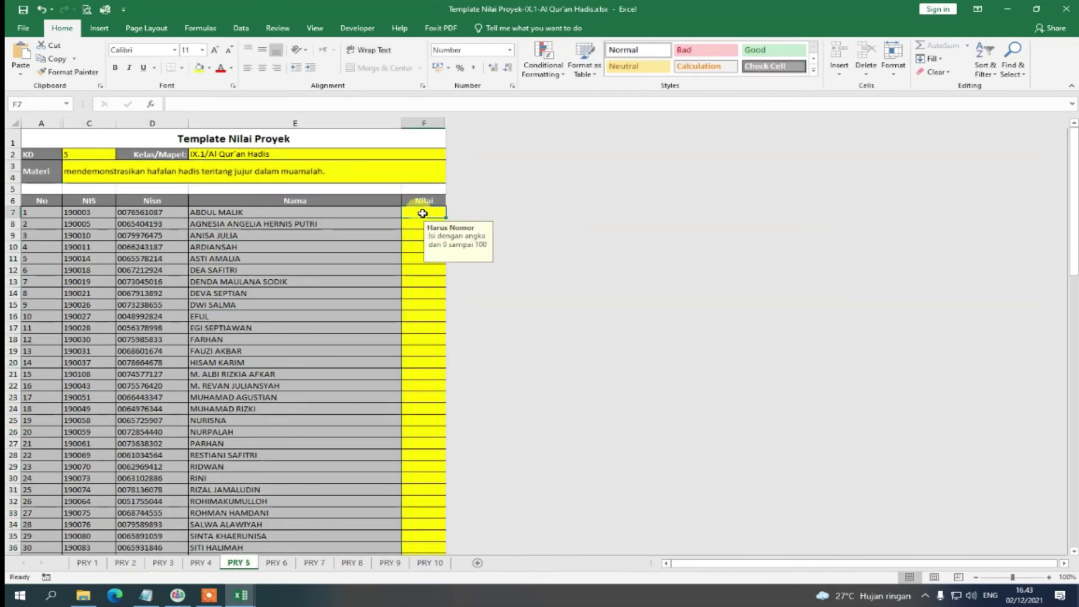
{"action": "type", "text": "78"}
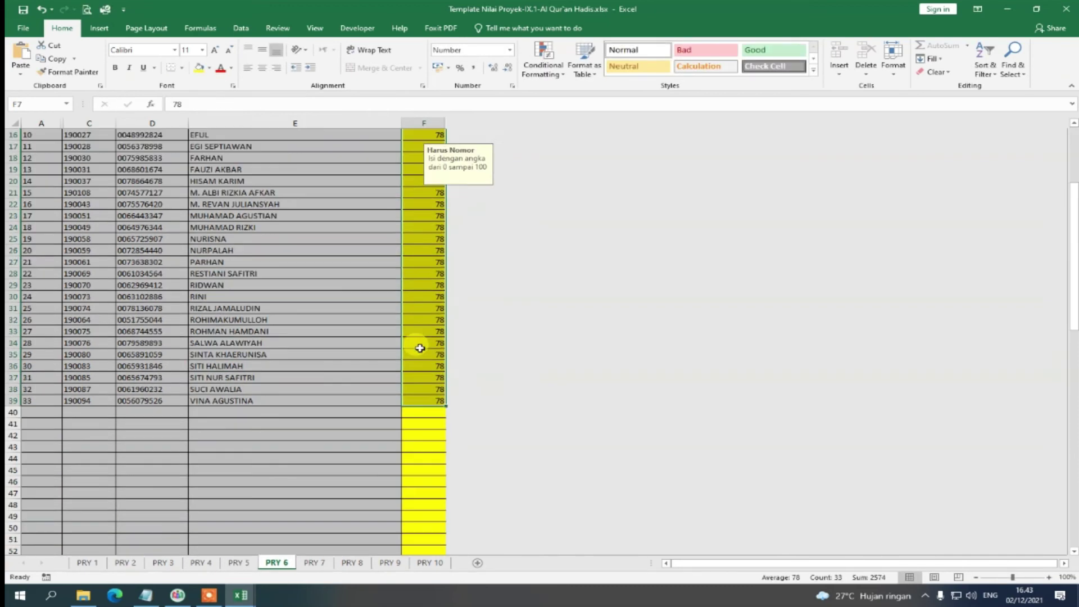
{"action": "left_click", "coordinate": [343, 343]}
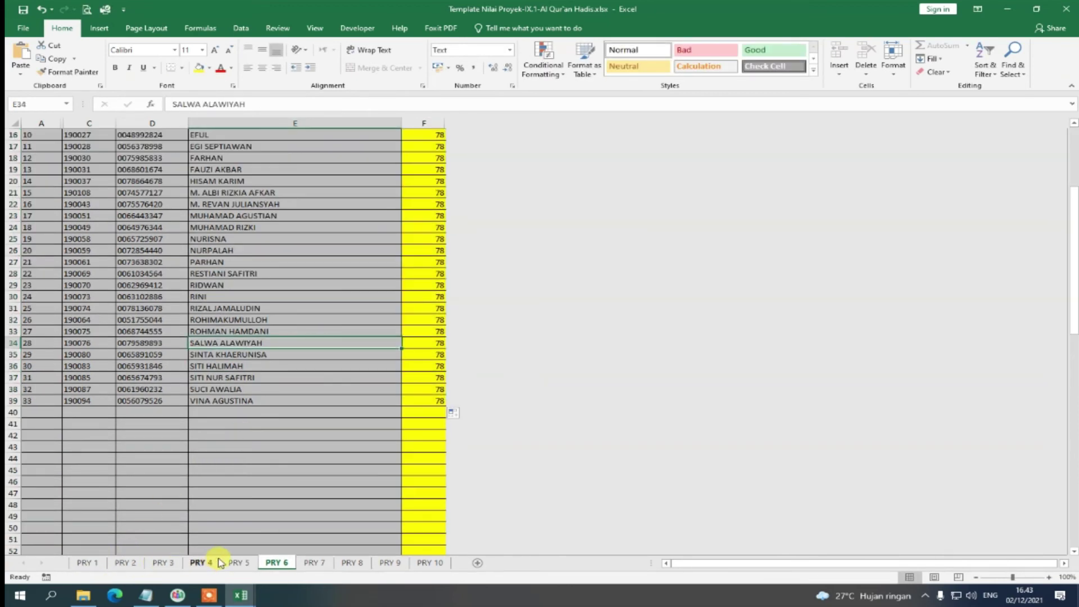
{"action": "left_click", "coordinate": [298, 506]}
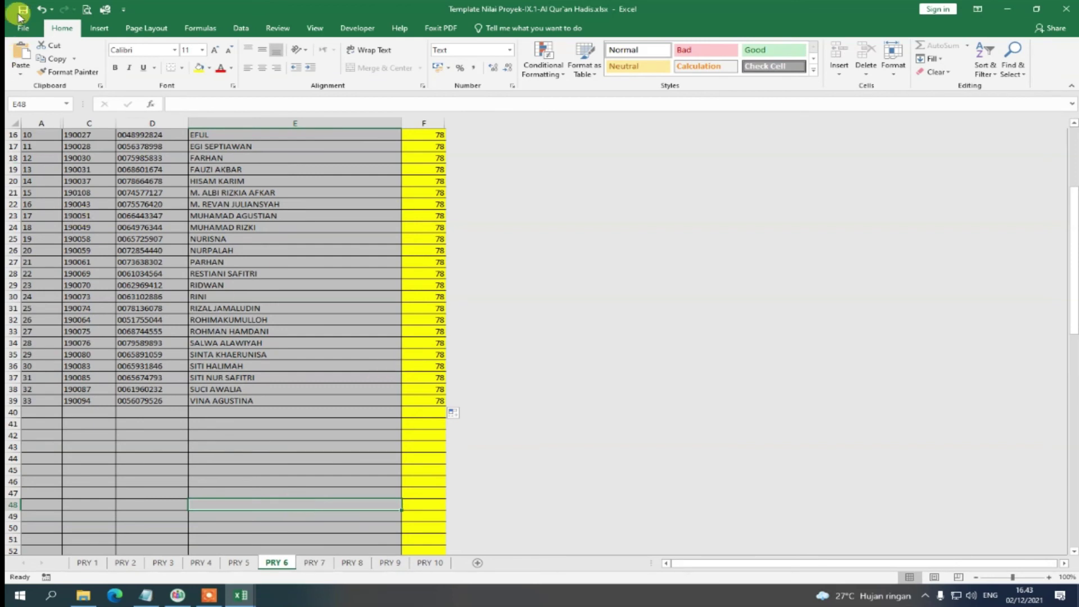
Close the saved Nilai Proyek template, then minimize the KD workbook and the IX1 folder to return to Rapor Digital Madrasah.
{"action": "left_click", "coordinate": [1066, 11]}
{"action": "left_click", "coordinate": [1009, 11]}
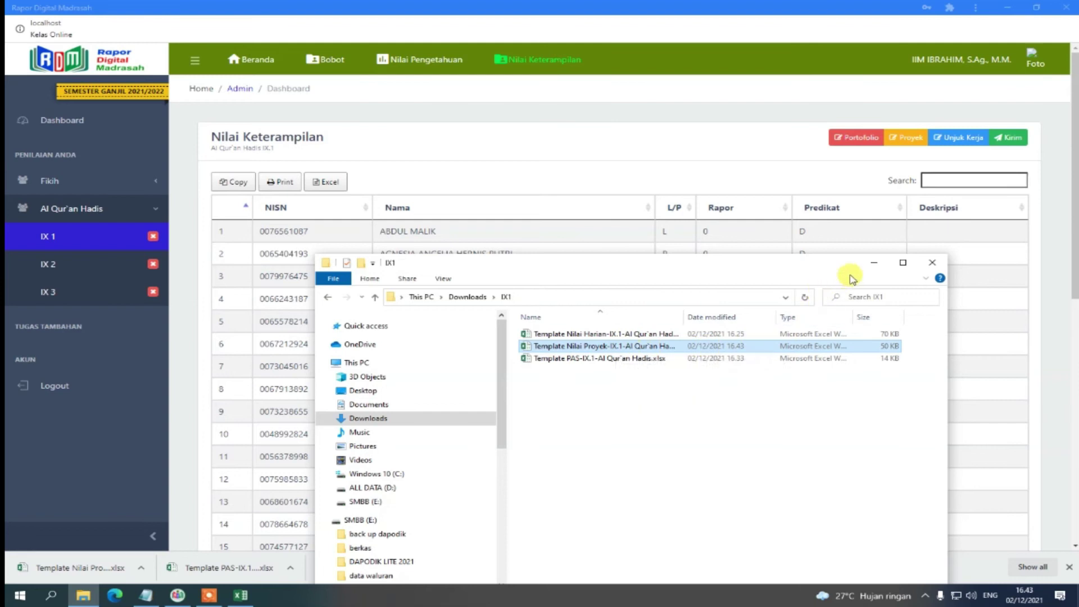
{"action": "left_click", "coordinate": [874, 262]}
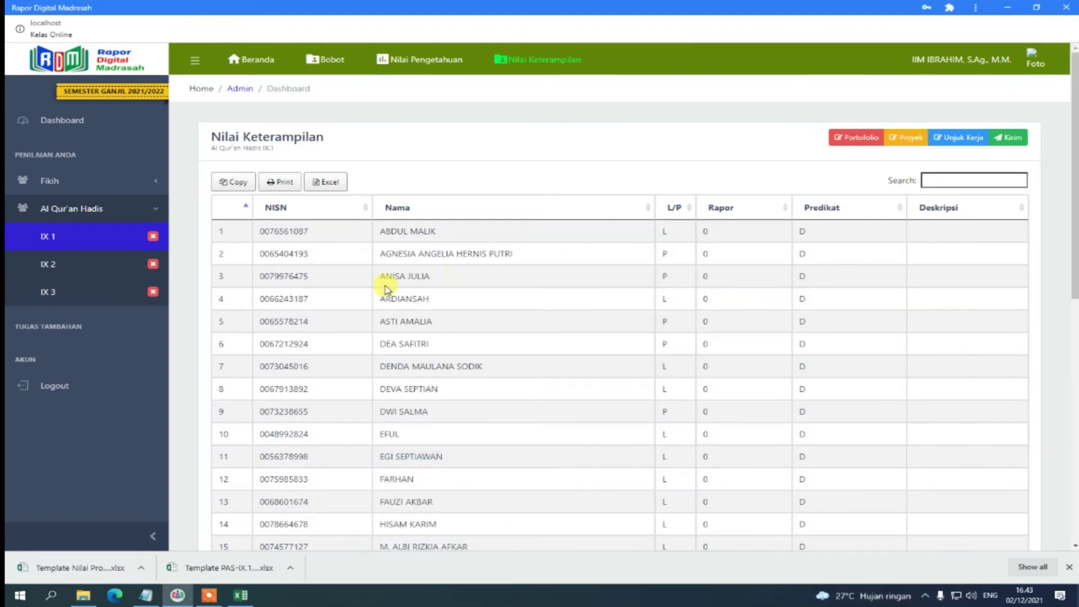
Open the Nilai Proyek page under Nilai Keterampilan for Al Qur'an Hadis class IX 1.
{"action": "left_click", "coordinate": [81, 241]}
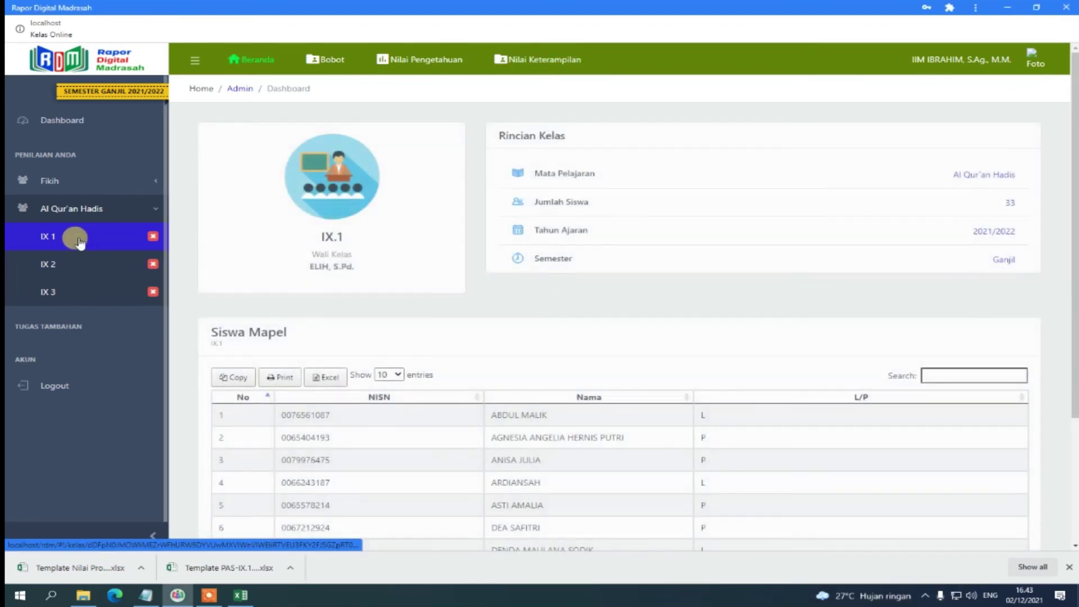
{"action": "left_click", "coordinate": [478, 59]}
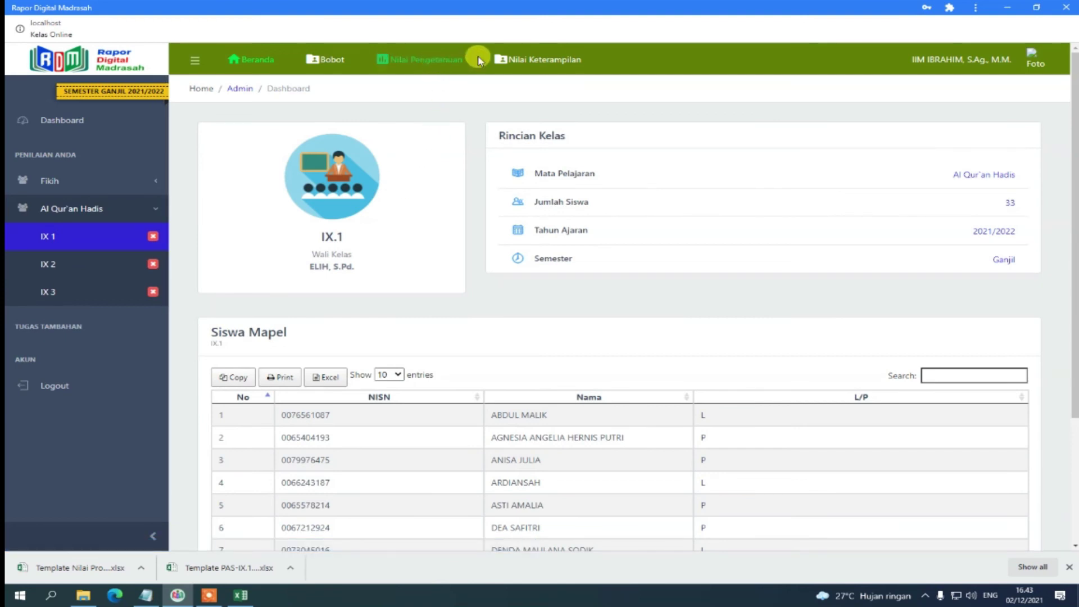
{"action": "left_click", "coordinate": [508, 59]}
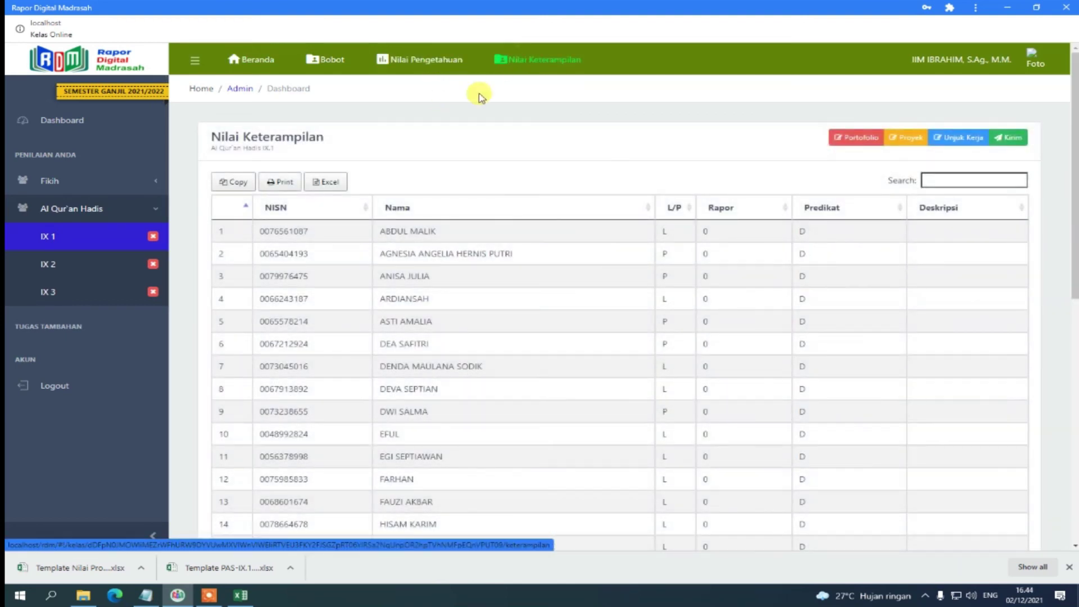
{"action": "left_click", "coordinate": [911, 141]}
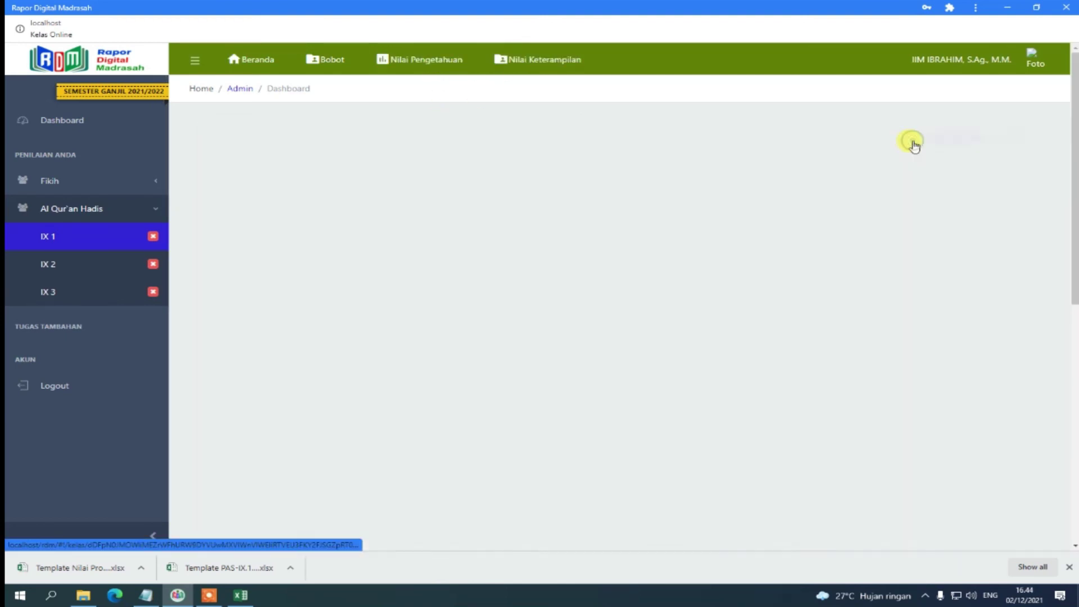
Upload the Template Nilai Proyek workbook for IX.1 Al Qur'an Hadis from the IX1 folder and return to the Nilai Keterampilan overview.
{"action": "left_click", "coordinate": [998, 141]}
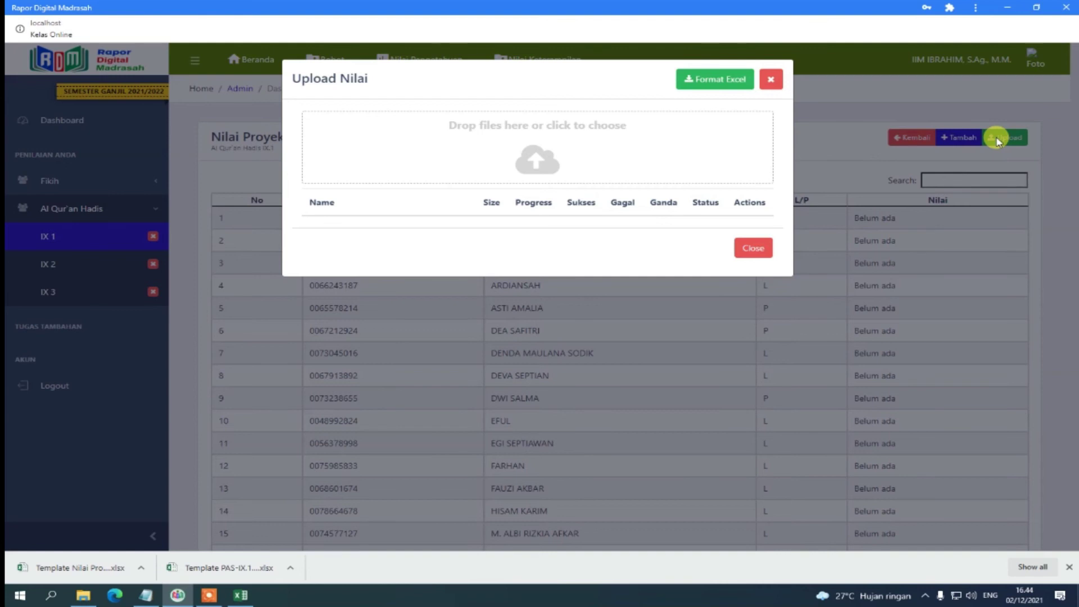
{"action": "left_click", "coordinate": [538, 164]}
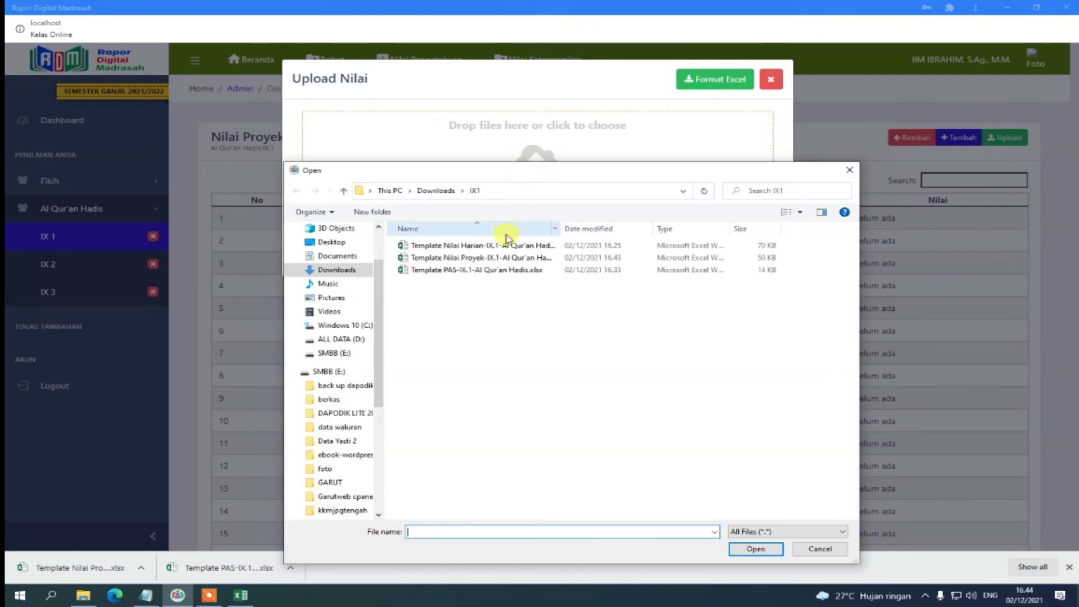
{"action": "left_click", "coordinate": [491, 260]}
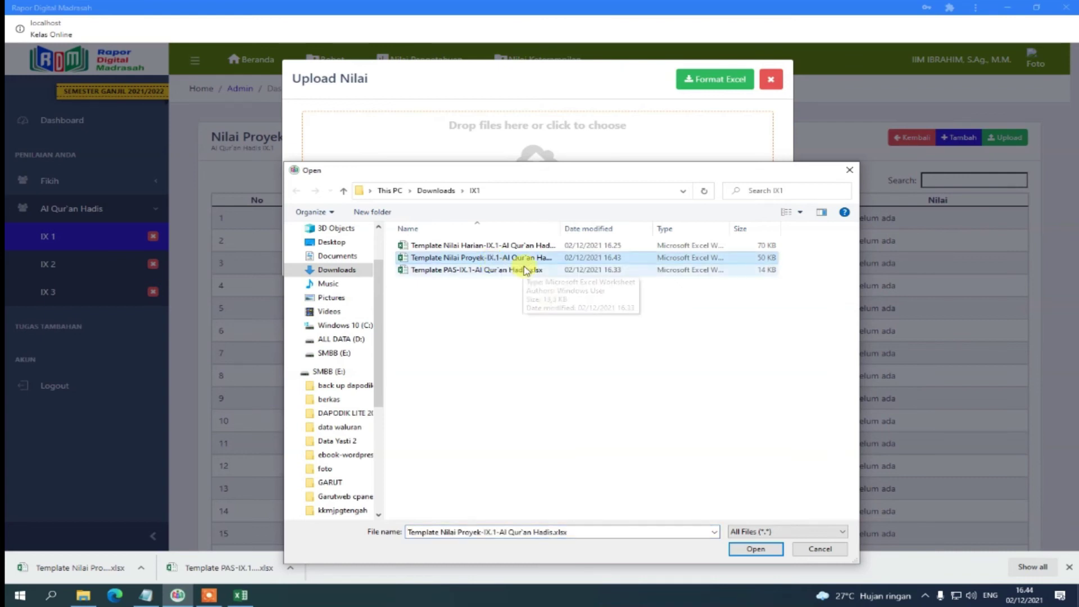
{"action": "left_click", "coordinate": [747, 551]}
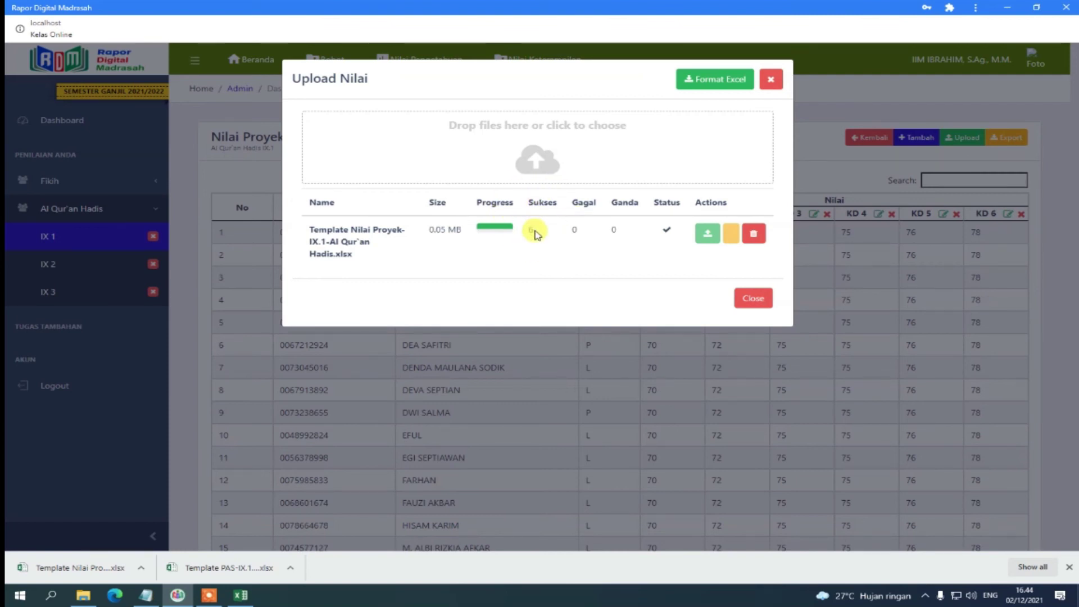
{"action": "left_click", "coordinate": [753, 298]}
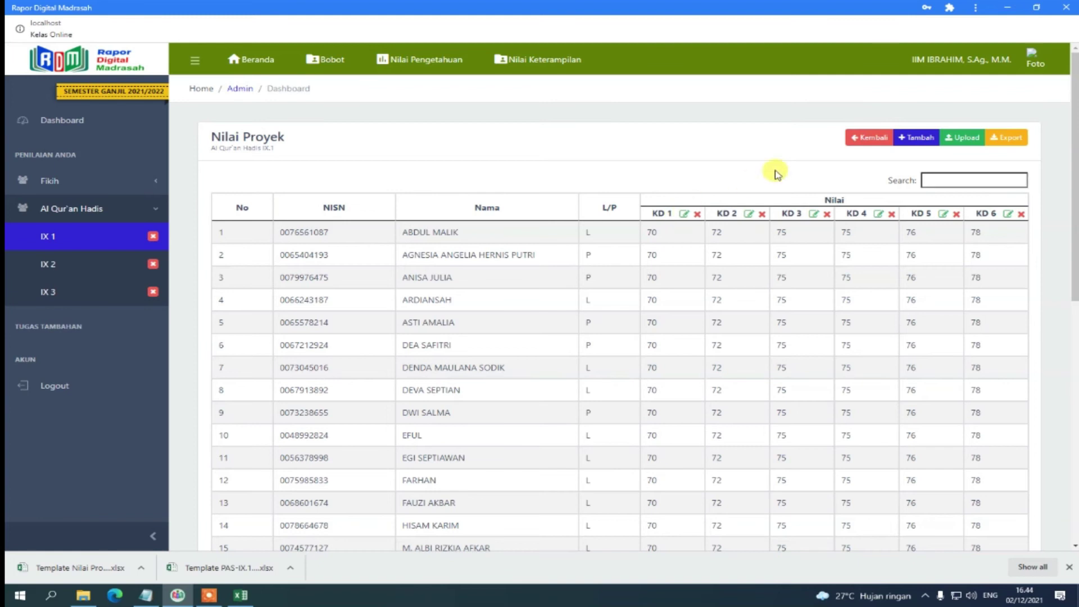
{"action": "left_click", "coordinate": [871, 144]}
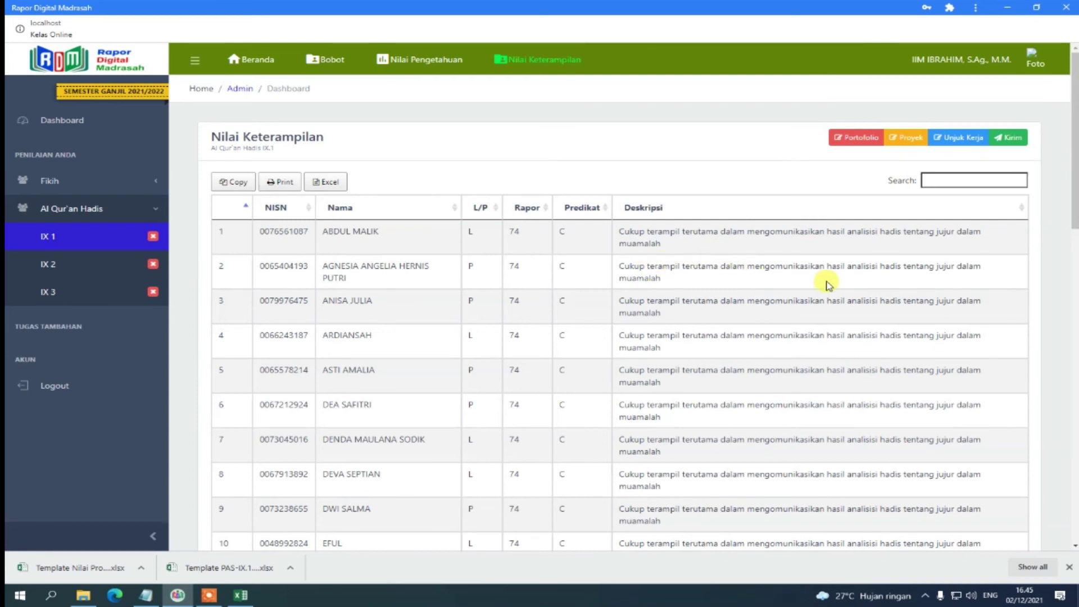
Change the first student's KD 1 score in Nilai Proyek to 85 and save the changes.
{"action": "left_click", "coordinate": [905, 138]}
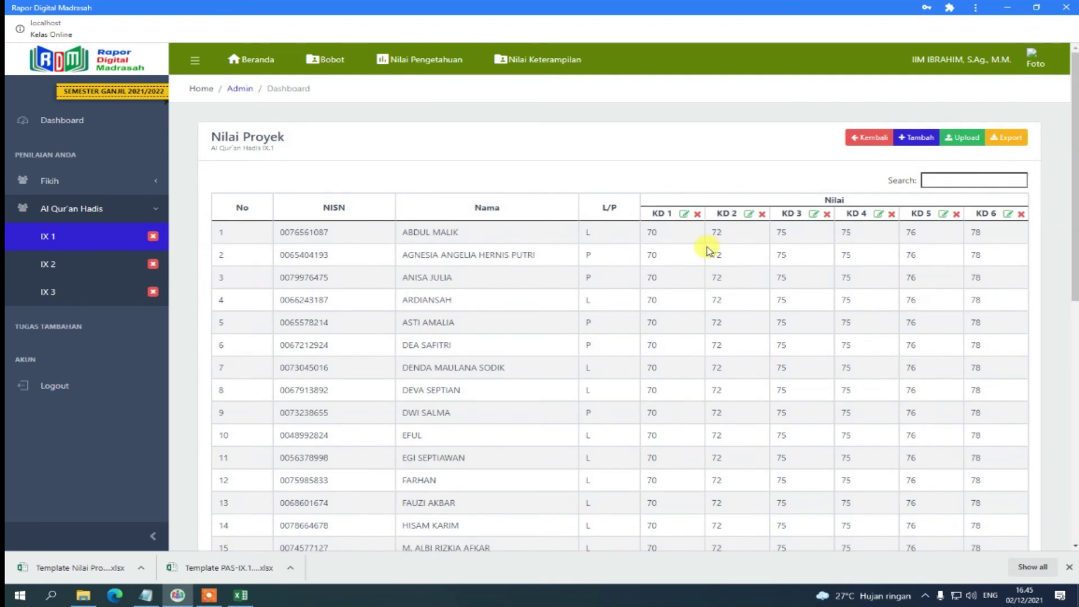
{"action": "left_click", "coordinate": [682, 214]}
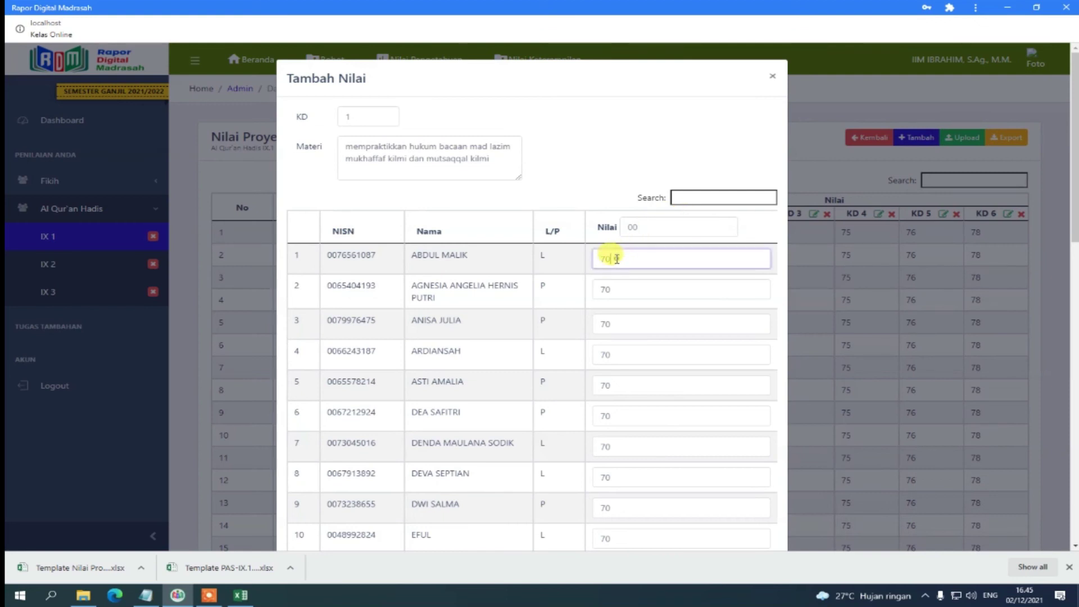
{"action": "left_click_drag", "start_coordinate": [615, 259], "coordinate": [597, 258]}
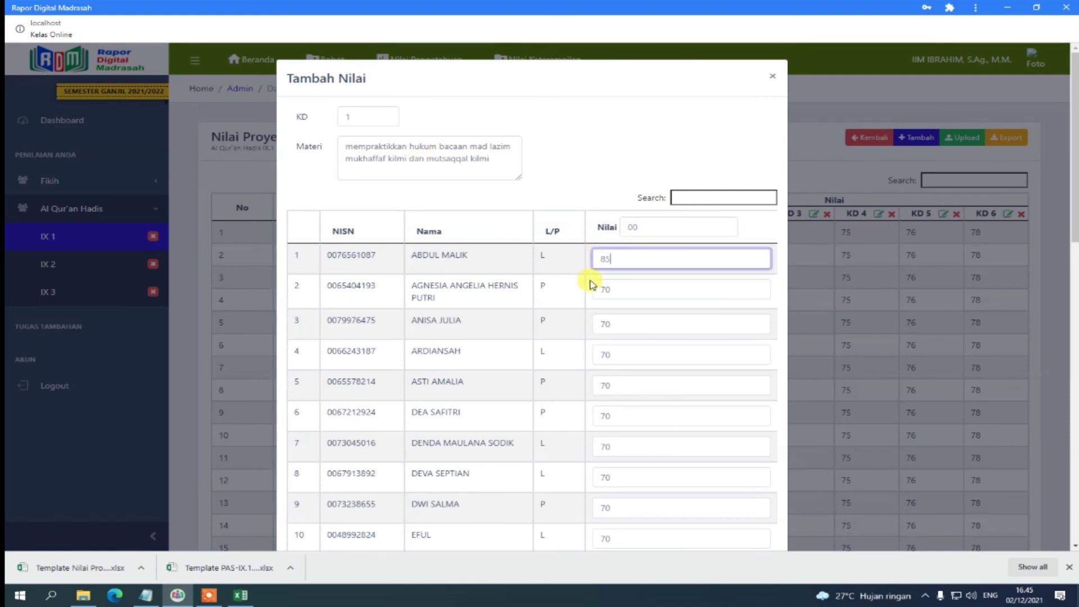
{"action": "type", "text": "85"}
{"action": "scroll", "coordinate": [589, 282], "scroll_direction": "down", "scroll_amount": 14}
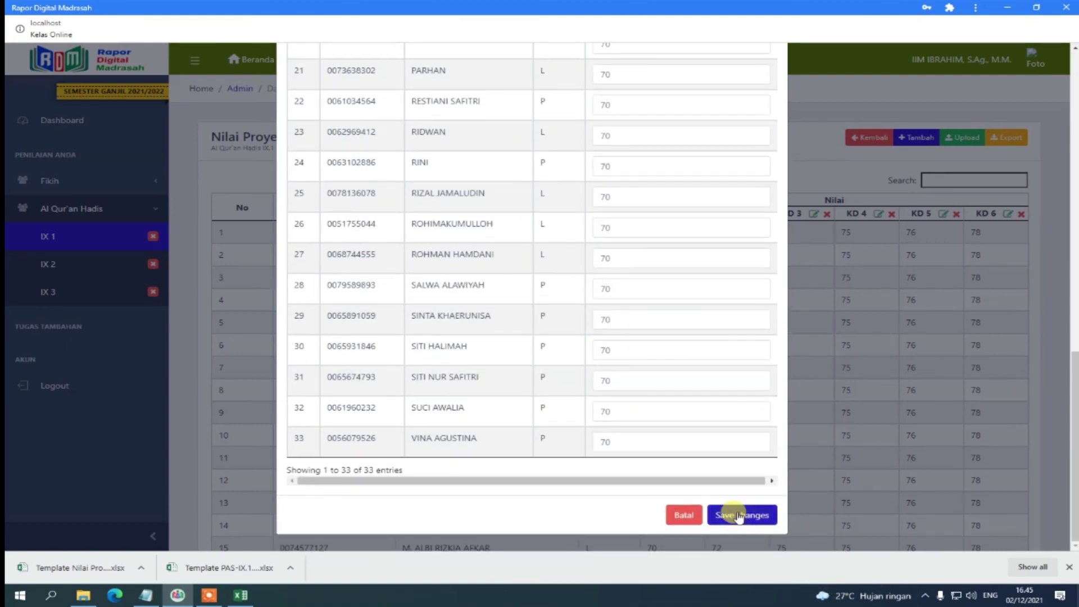
{"action": "left_click", "coordinate": [738, 516]}
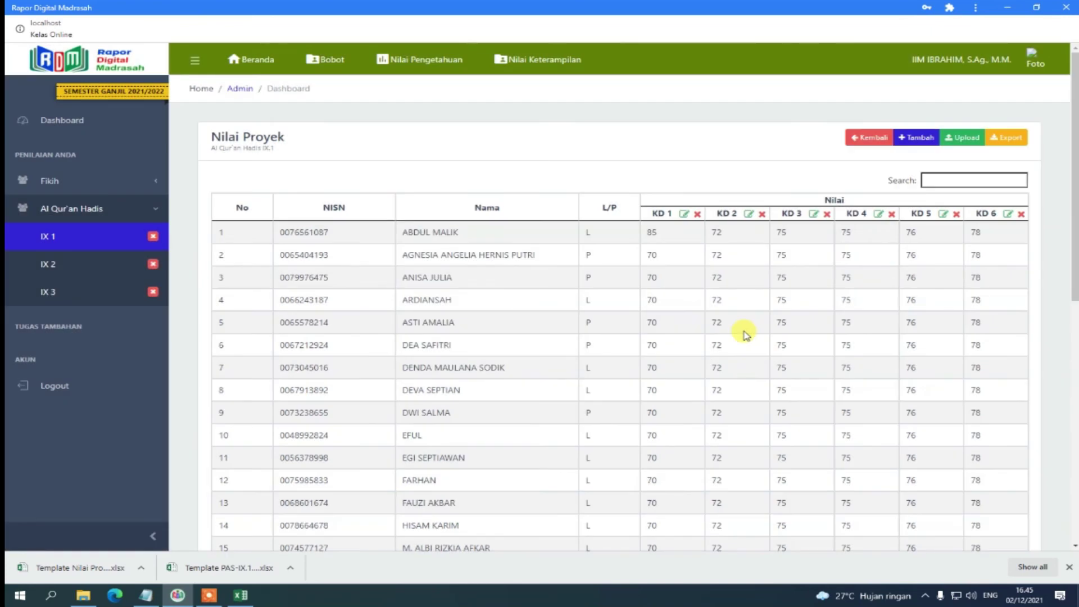
Change the first student's KD 3 score in Nilai Proyek to 80 and save the changes.
{"action": "left_click", "coordinate": [815, 215]}
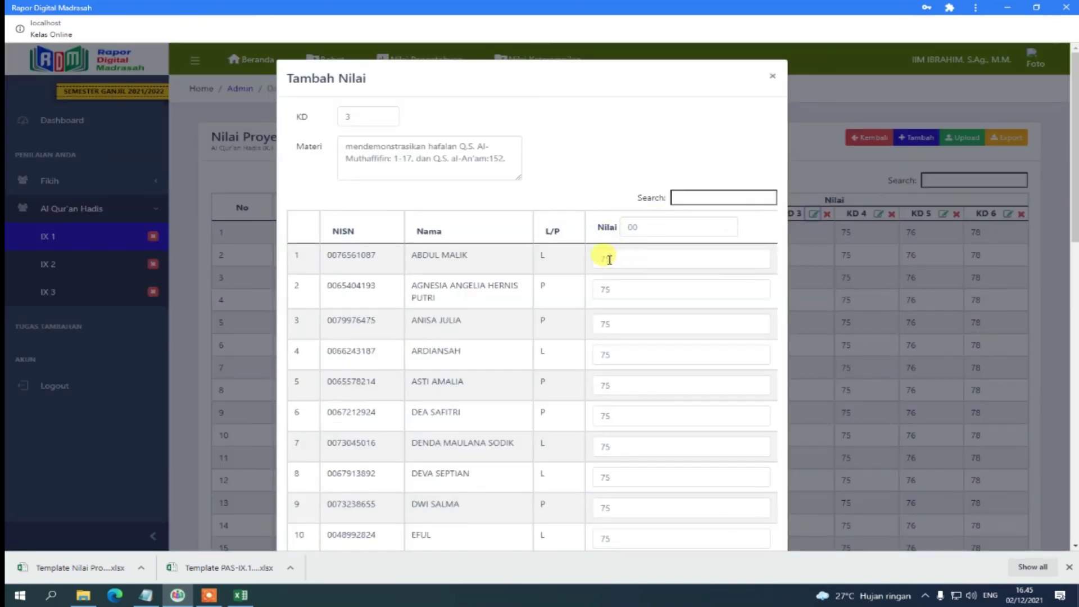
{"action": "left_click_drag", "start_coordinate": [608, 260], "coordinate": [596, 259]}
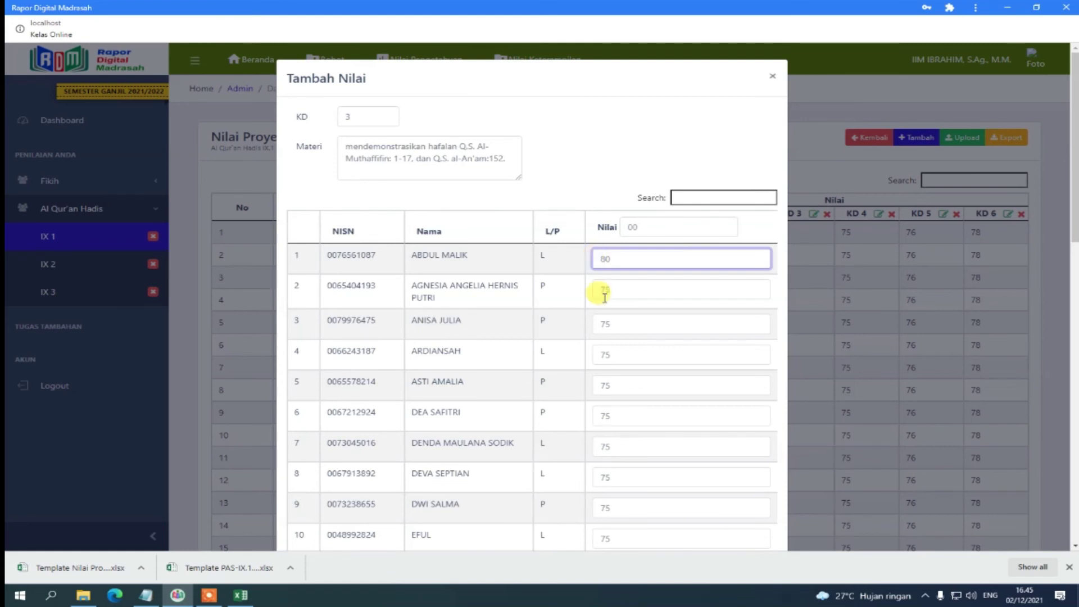
{"action": "scroll", "coordinate": [597, 337], "scroll_direction": "down", "scroll_amount": 10}
{"action": "left_click", "coordinate": [734, 521]}
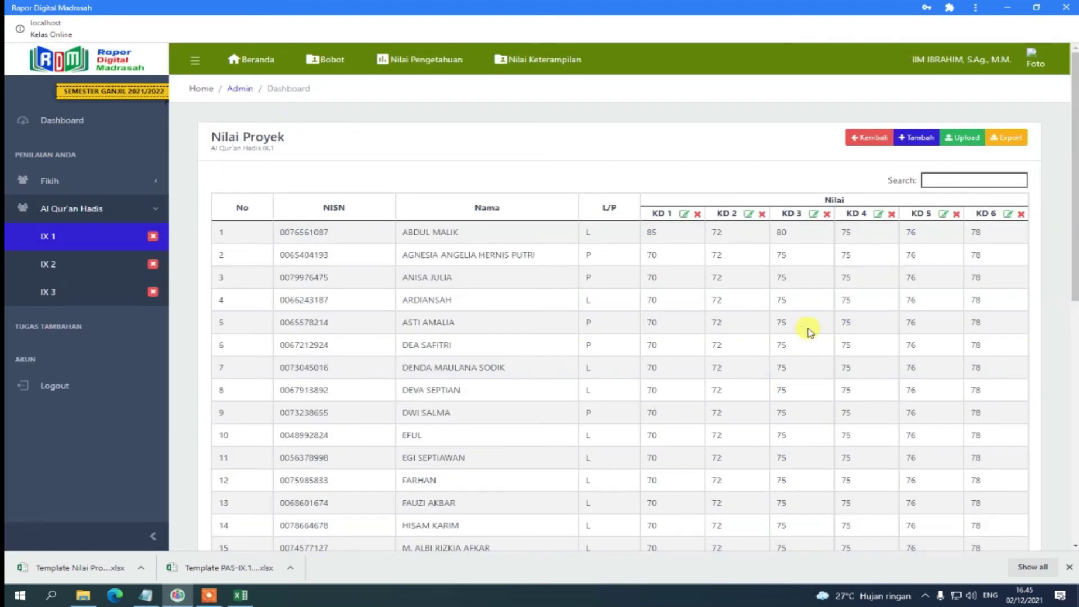
Change the first student's KD 5 score in Nilai Proyek to 90 and save the changes.
{"action": "left_click", "coordinate": [943, 214]}
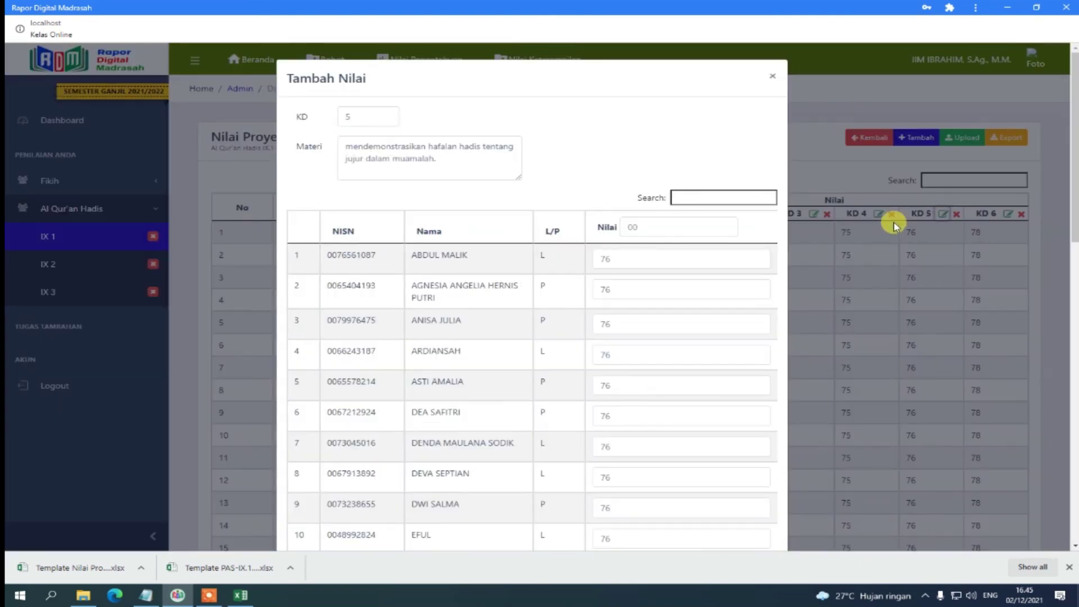
{"action": "left_click_drag", "start_coordinate": [622, 258], "coordinate": [583, 259]}
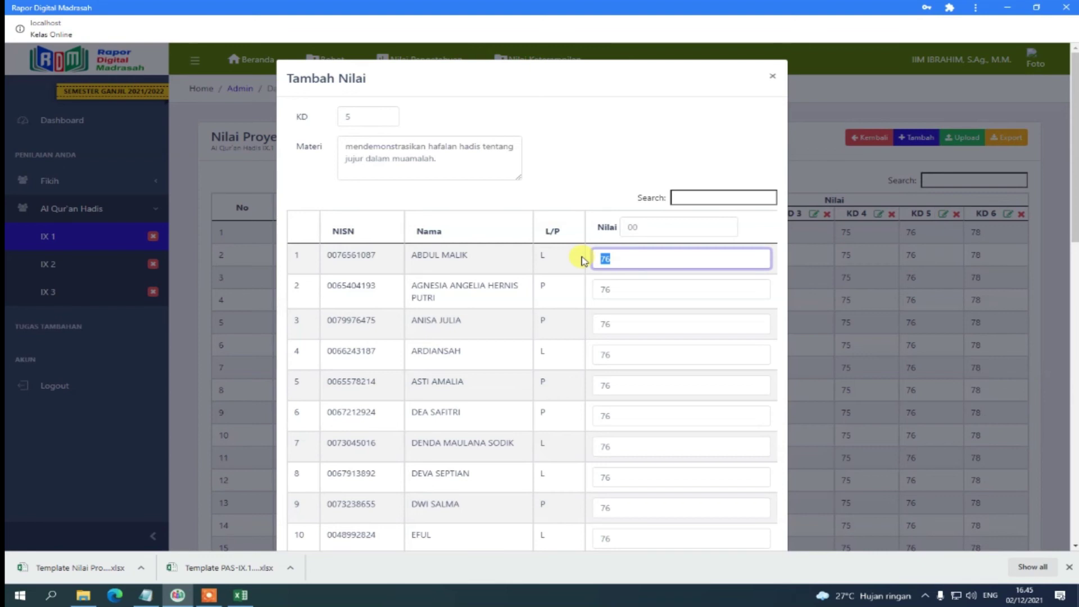
{"action": "scroll", "coordinate": [584, 269], "scroll_direction": "down", "scroll_amount": 14}
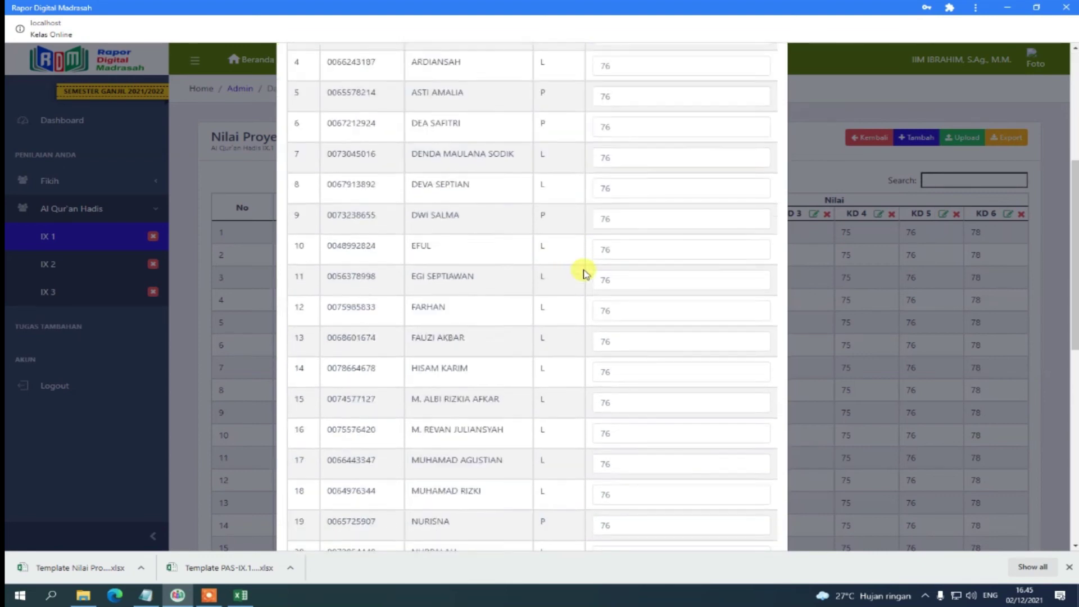
{"action": "left_click", "coordinate": [724, 515]}
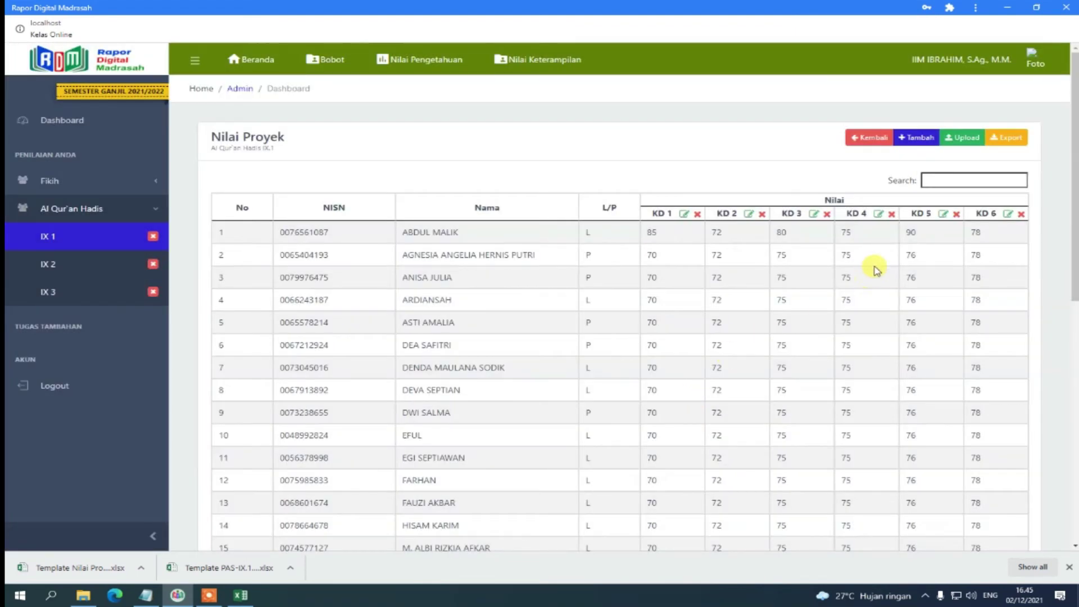
Return to the Nilai Keterampilan overview, check the first student's description, and submit the class IX 1 skill scores with Kirim.
{"action": "left_click", "coordinate": [858, 138]}
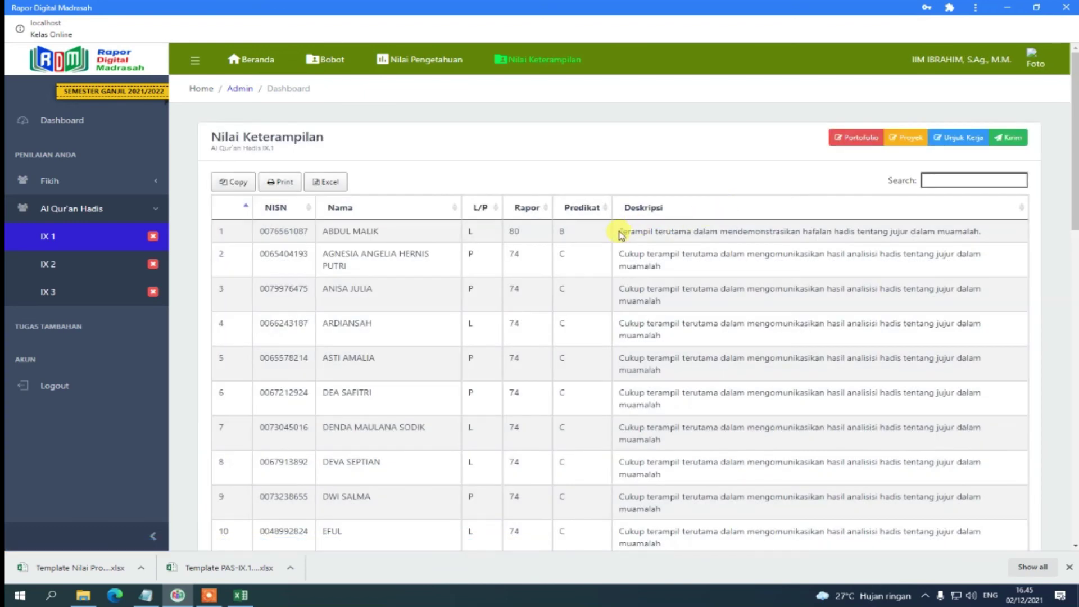
{"action": "left_click_drag", "start_coordinate": [618, 231], "coordinate": [705, 231]}
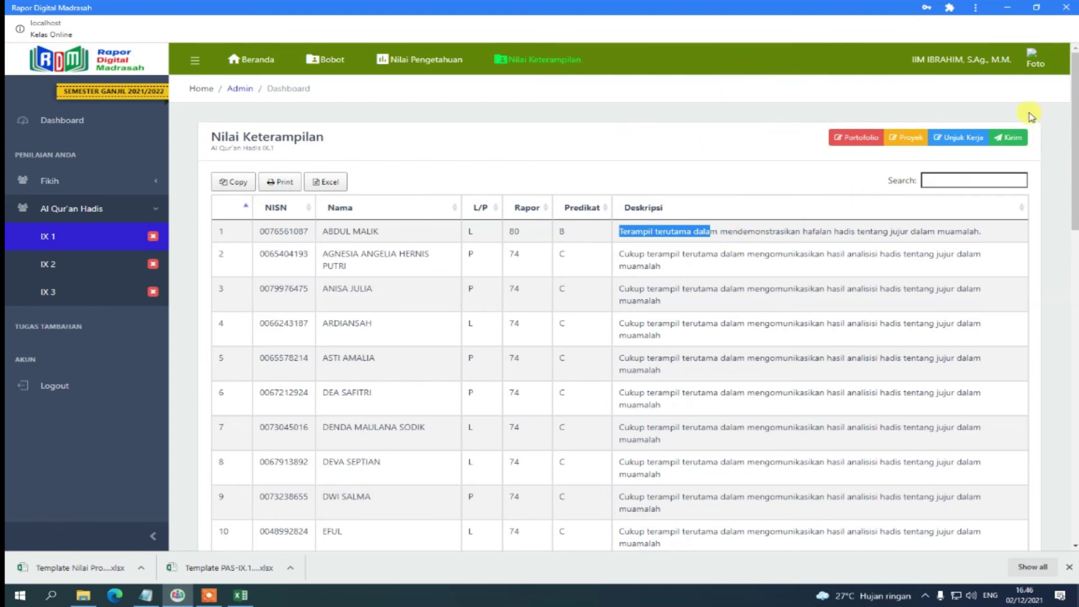
{"action": "left_click", "coordinate": [1001, 140]}
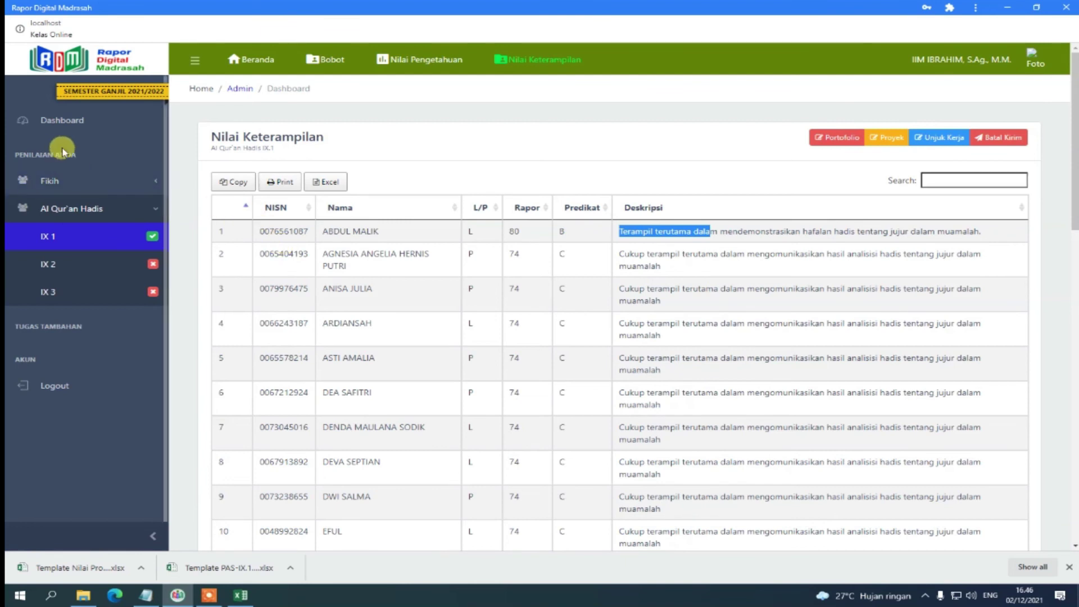
Open the dashboard and check the submission status of the Al Qur'an Hadis IX.1 scores under Kelas Anda.
{"action": "left_click", "coordinate": [70, 128]}
{"action": "scroll", "coordinate": [723, 349], "scroll_direction": "down", "scroll_amount": 3}
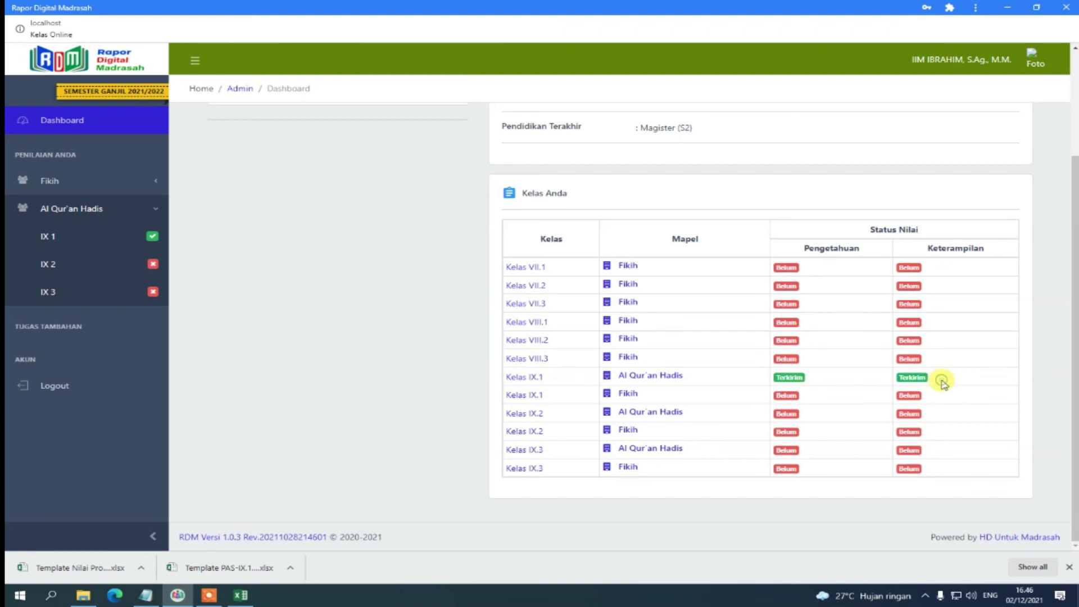
{"action": "scroll", "coordinate": [517, 368], "scroll_direction": "up", "scroll_amount": 3}
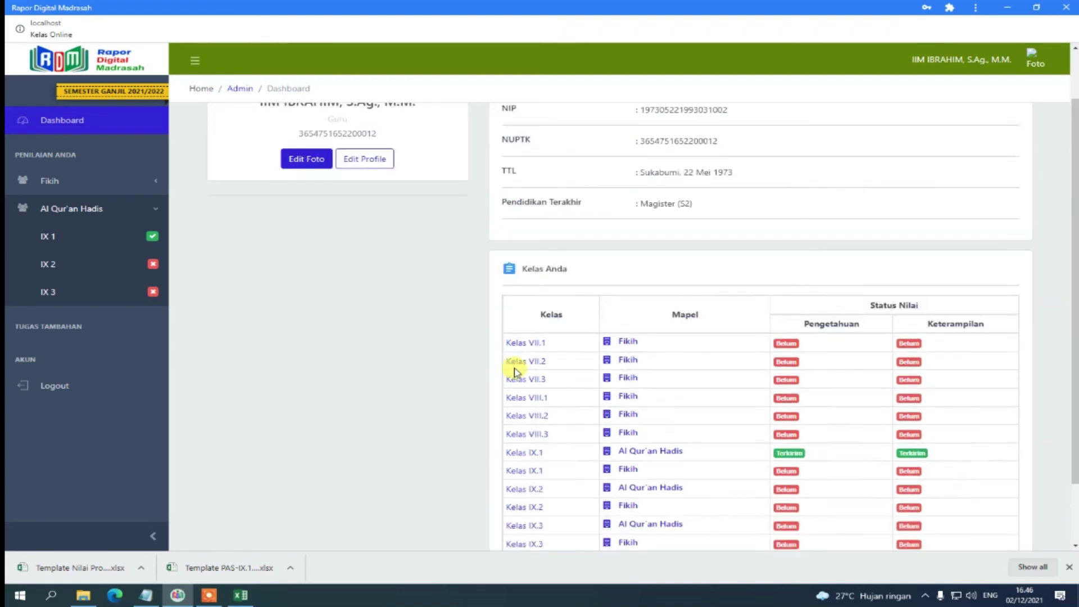
Open the Al Qur'an Hadis IX 1 class page to check its Wali Kelas, and look through the Fikih class list.
{"action": "left_click", "coordinate": [84, 239]}
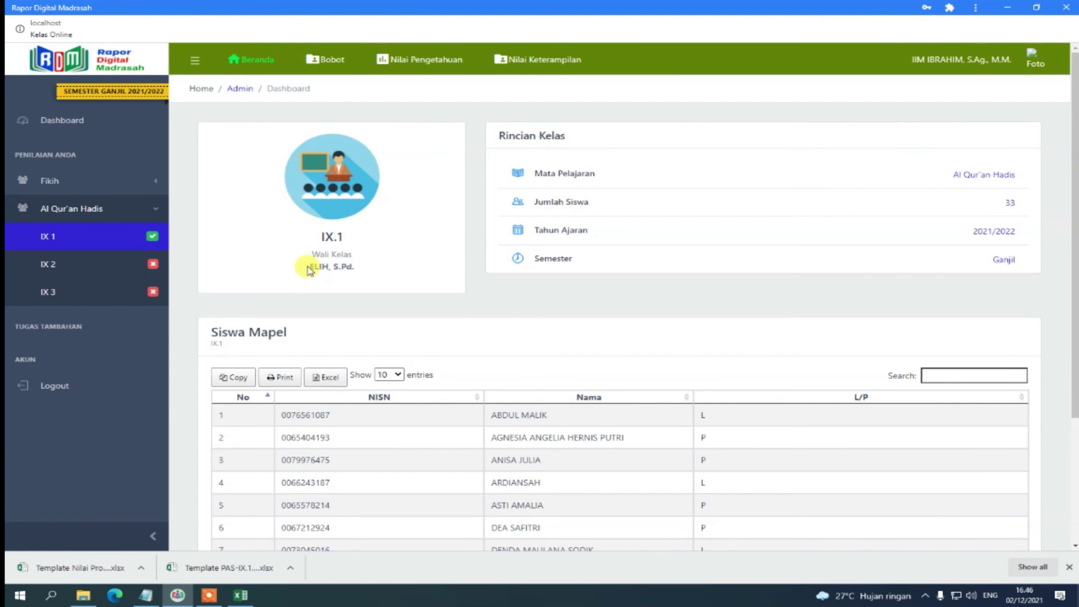
{"action": "triple_click", "coordinate": [308, 270]}
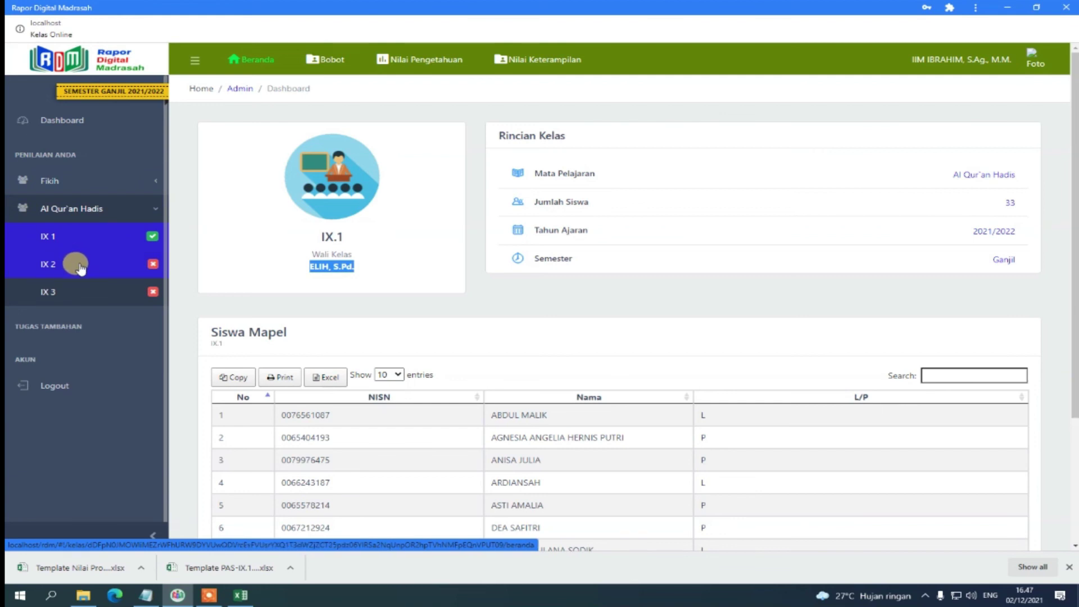
{"action": "left_click", "coordinate": [77, 187]}
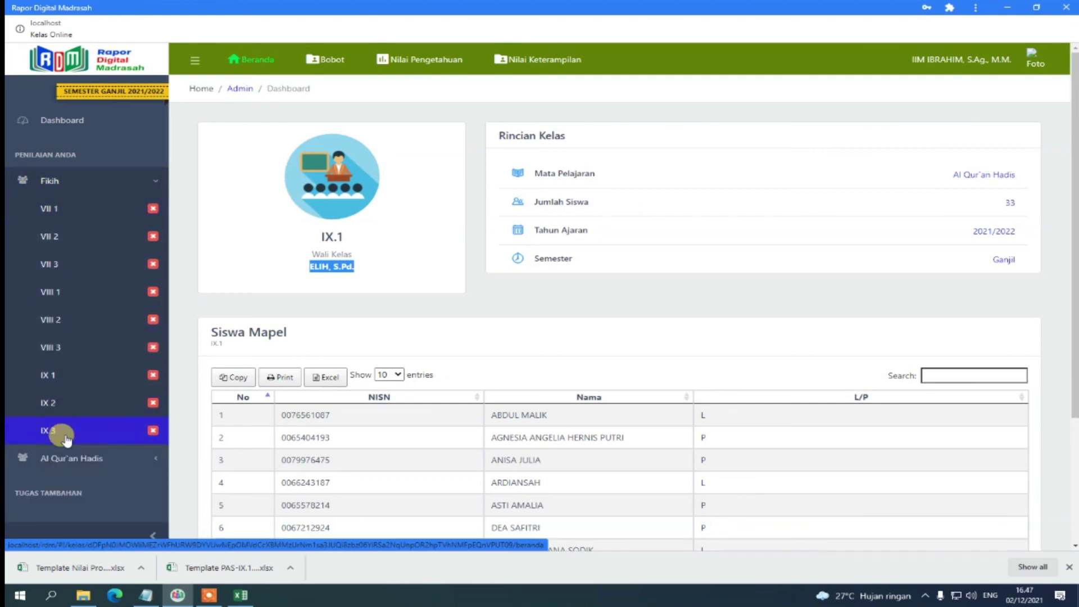
{"action": "scroll", "coordinate": [101, 345], "scroll_direction": "down", "scroll_amount": 1}
{"action": "left_click", "coordinate": [103, 417]}
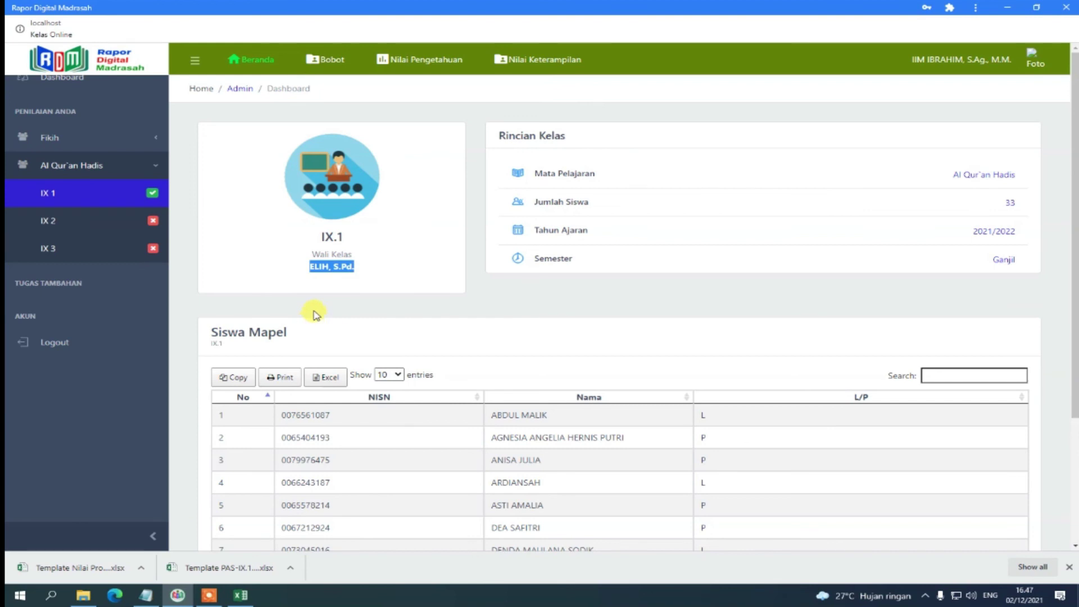
Dismiss the downloads bar, then switch to Excel and close the KD Peng. & Ketr. for RDM ganjil.xlsx workbook.
{"action": "left_click", "coordinate": [1069, 568]}
{"action": "left_click", "coordinate": [240, 595]}
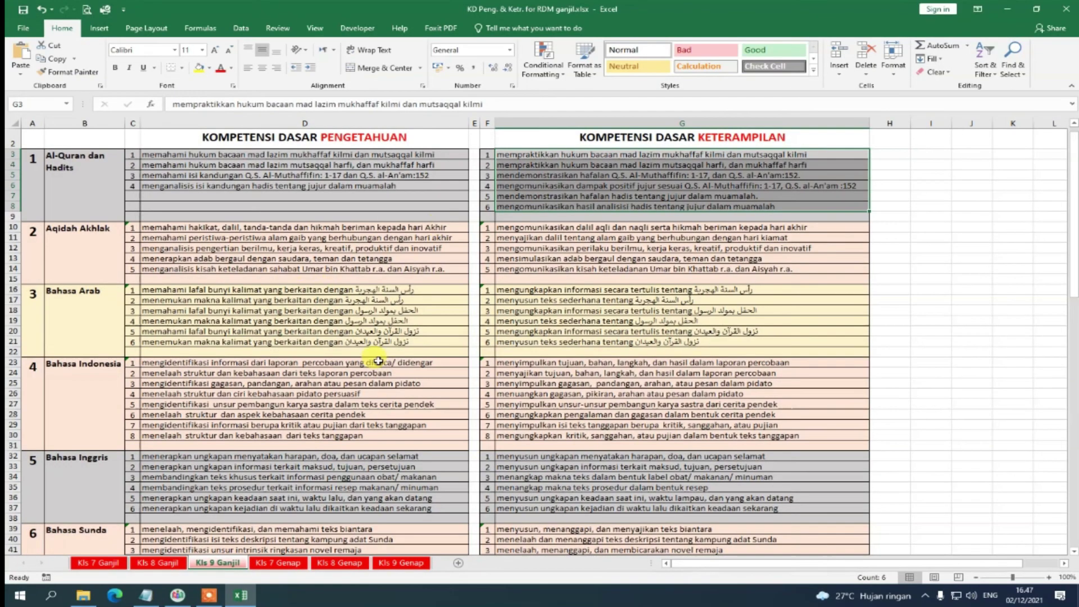
{"action": "left_click", "coordinate": [413, 216]}
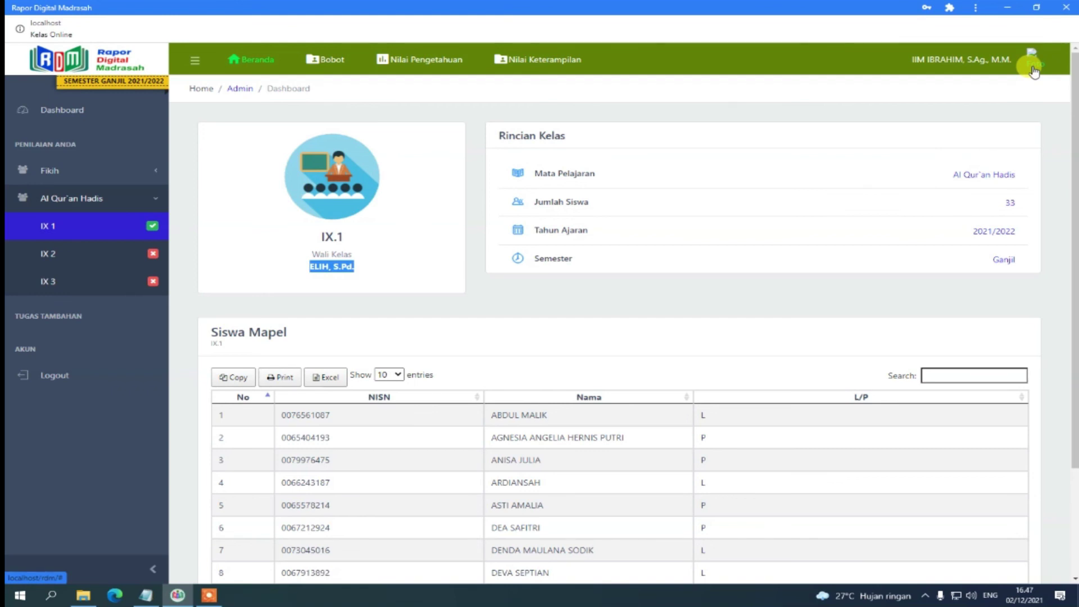
Log out of the teacher account and log in as the madrasah admin with the account username and password for 2021/2022 Ganjil.
{"action": "left_click", "coordinate": [1033, 71]}
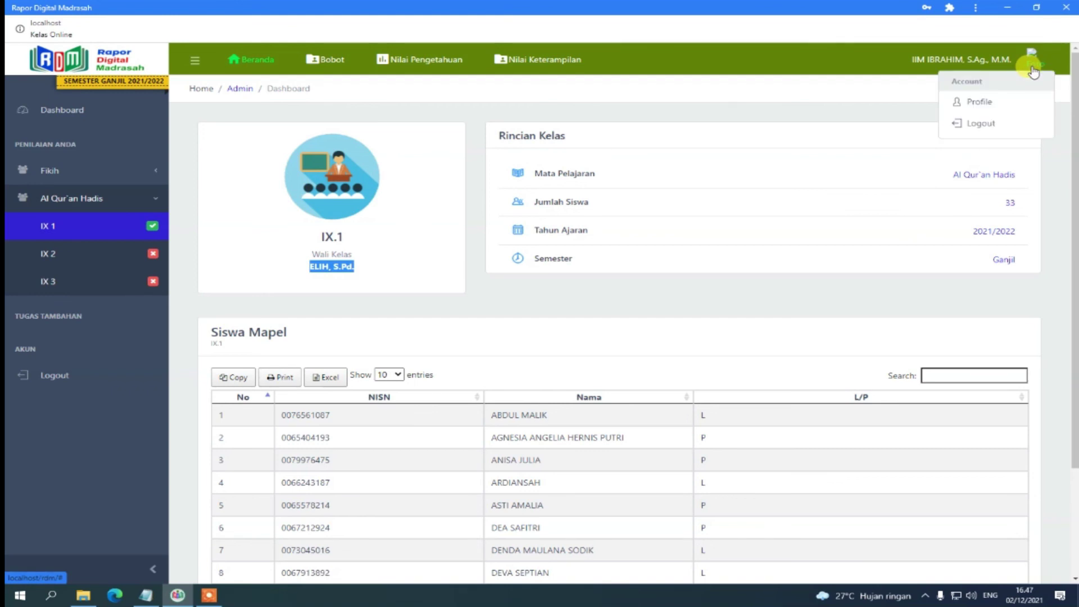
{"action": "left_click", "coordinate": [1004, 126]}
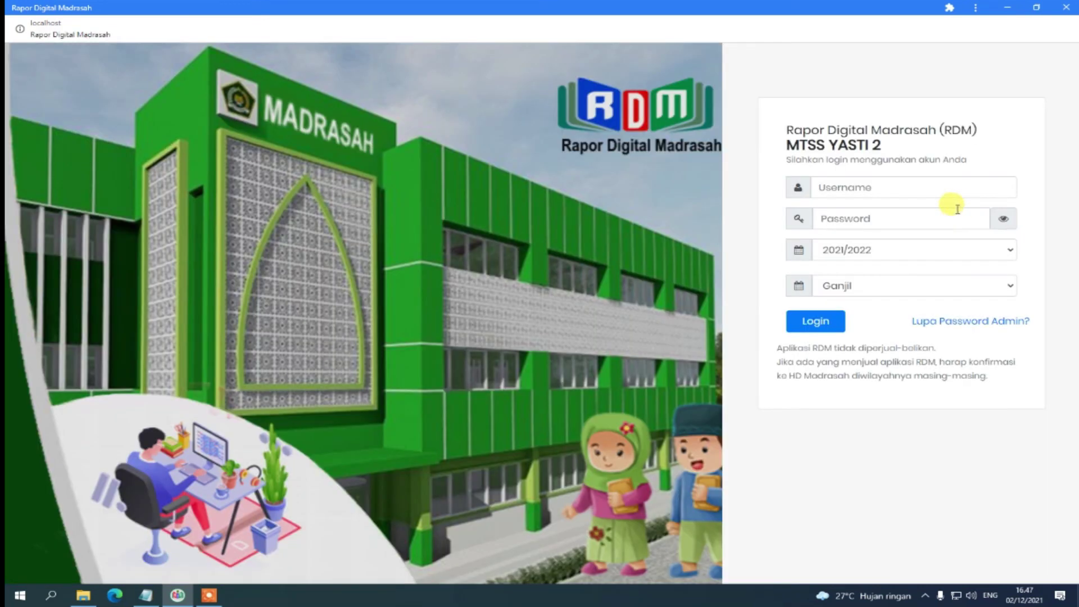
{"action": "left_click", "coordinate": [871, 187]}
{"action": "left_click", "coordinate": [871, 234]}
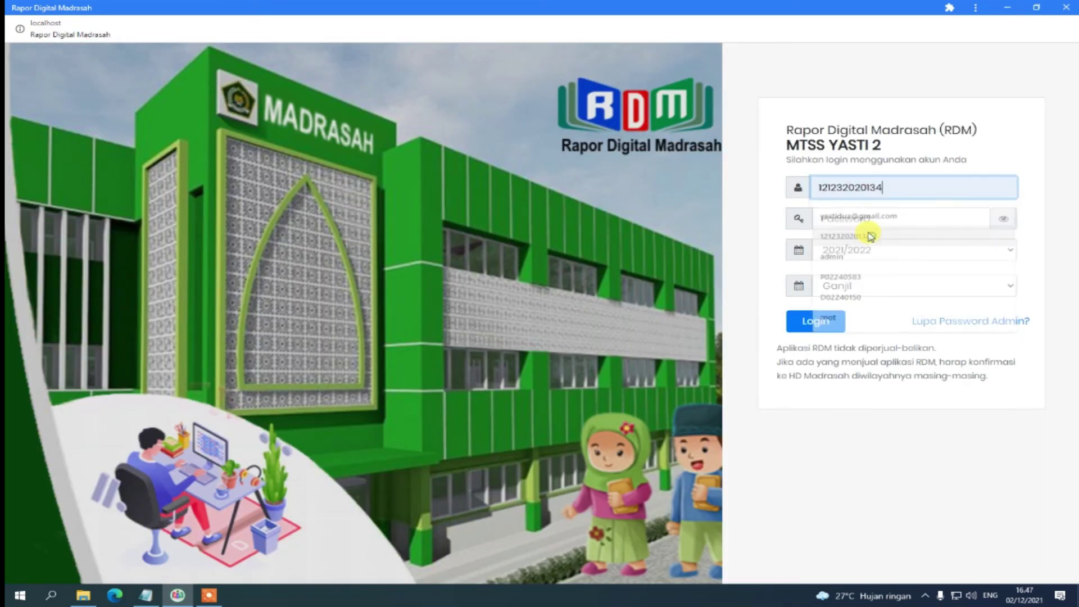
{"action": "left_click", "coordinate": [861, 221]}
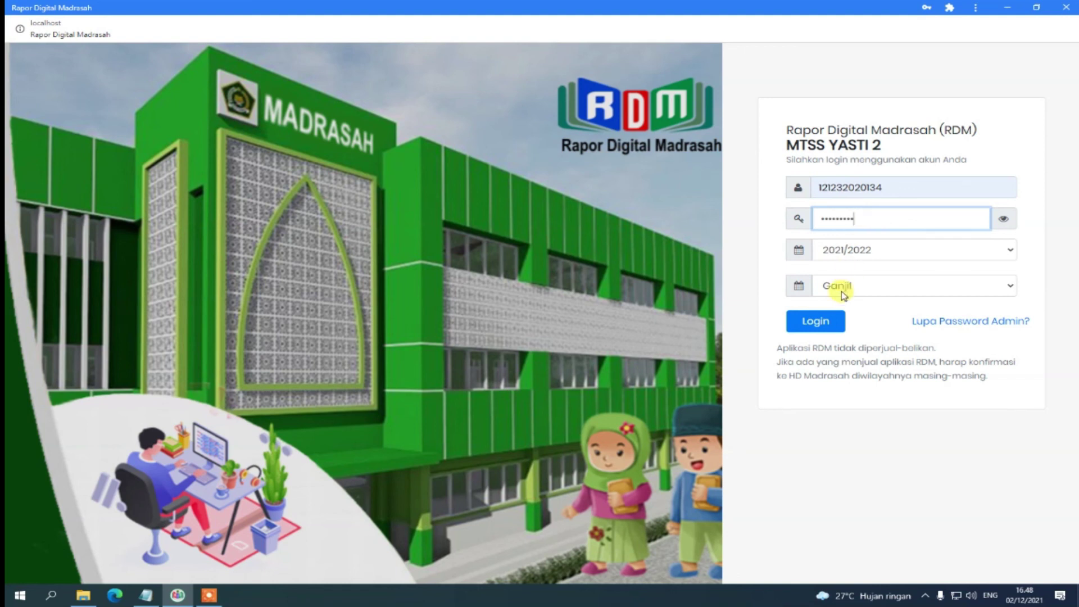
{"action": "left_click", "coordinate": [826, 319]}
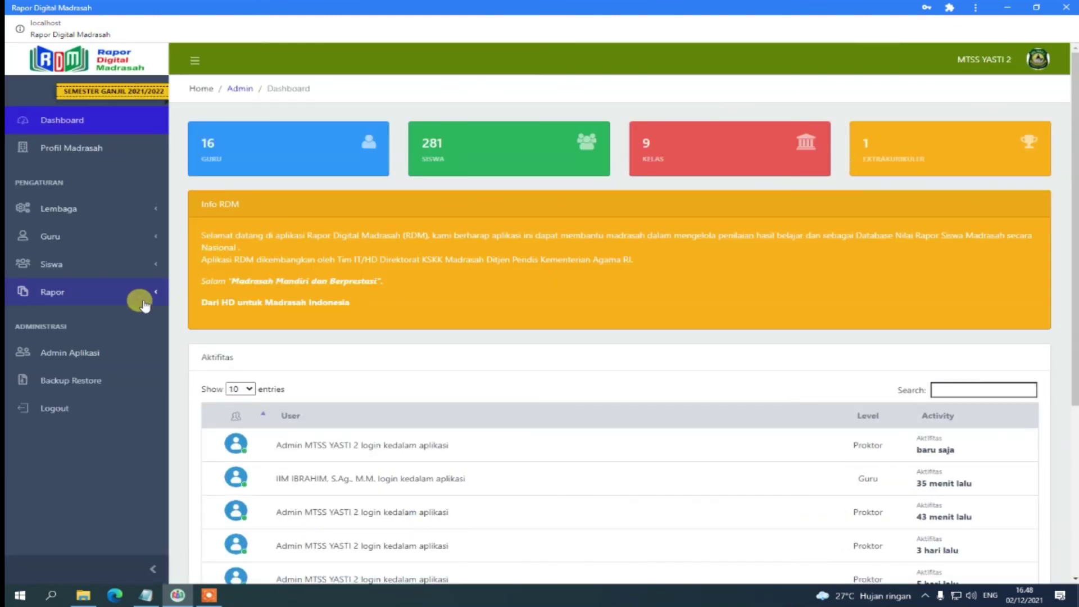
Open Status Nilai under Rapor and show the score status for Tingkat IX, Kelas IX.1.
{"action": "left_click", "coordinate": [105, 301]}
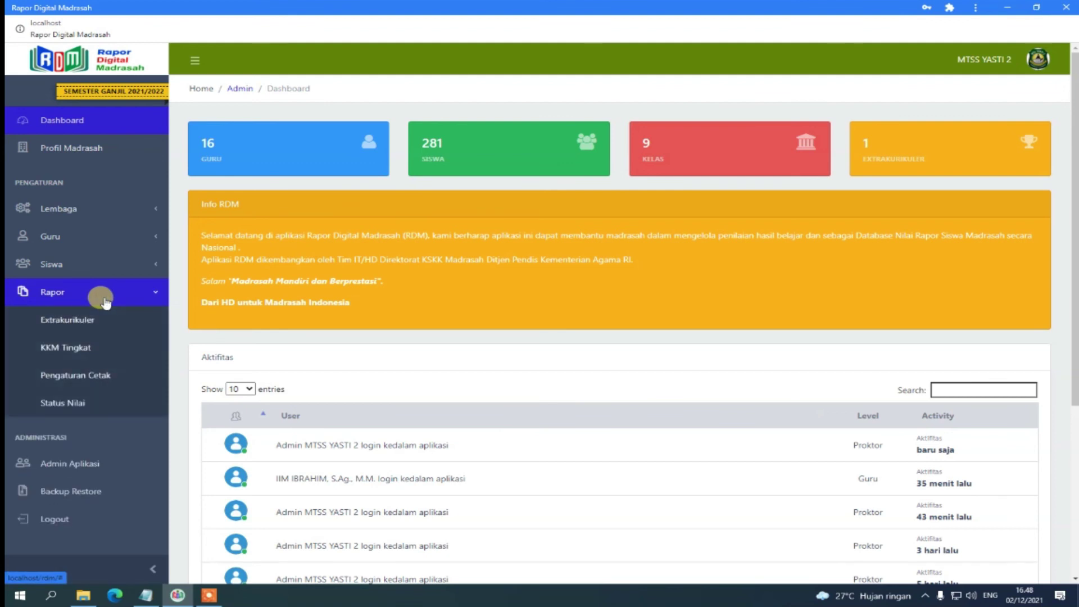
{"action": "left_click", "coordinate": [78, 404]}
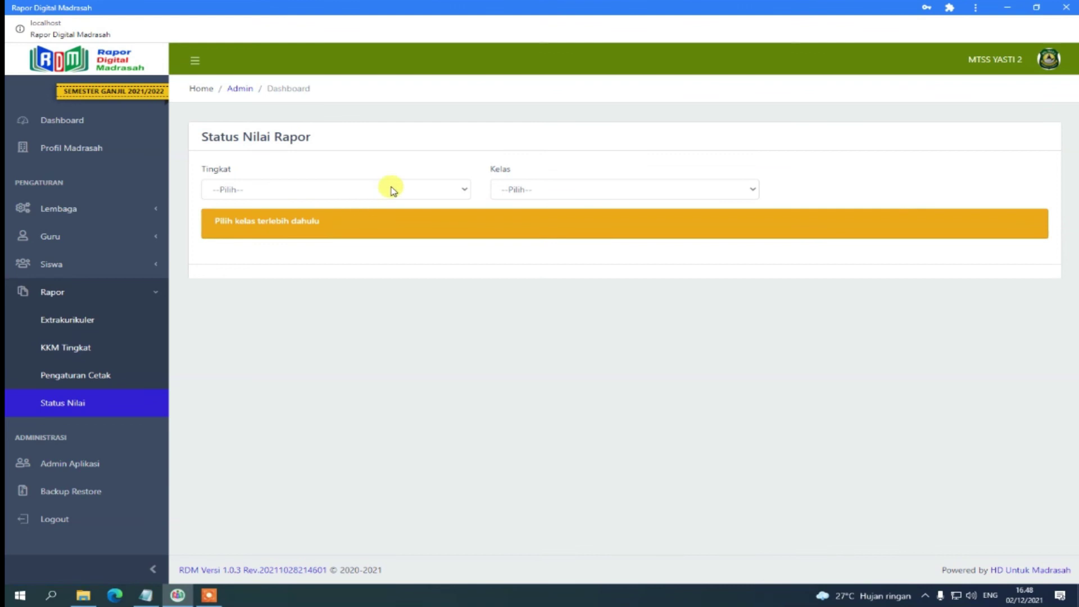
{"action": "left_click", "coordinate": [392, 190]}
{"action": "left_click", "coordinate": [313, 238]}
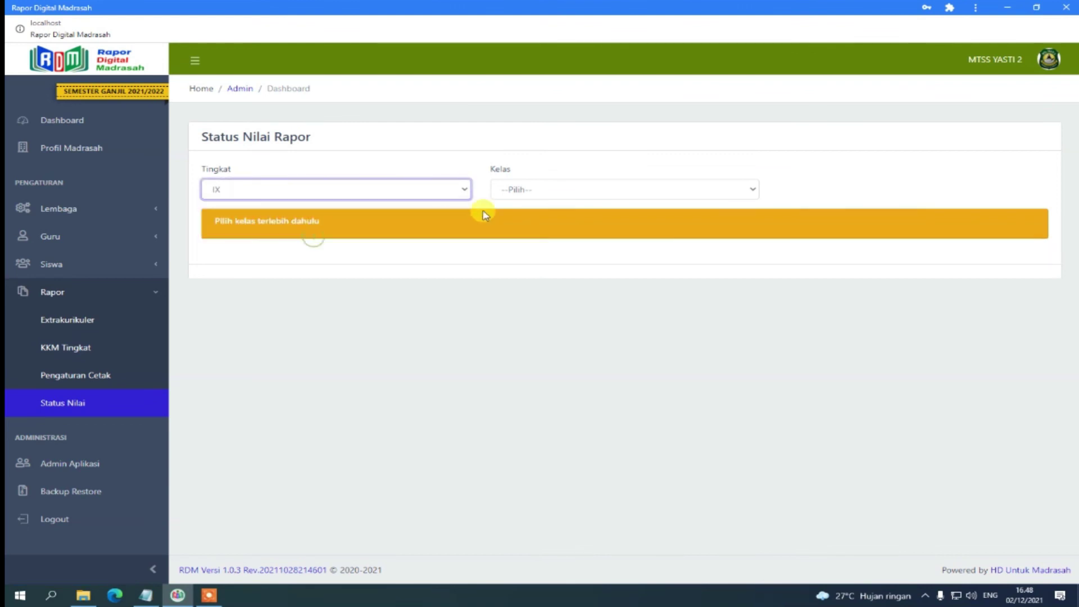
{"action": "left_click", "coordinate": [523, 190]}
{"action": "left_click", "coordinate": [522, 216]}
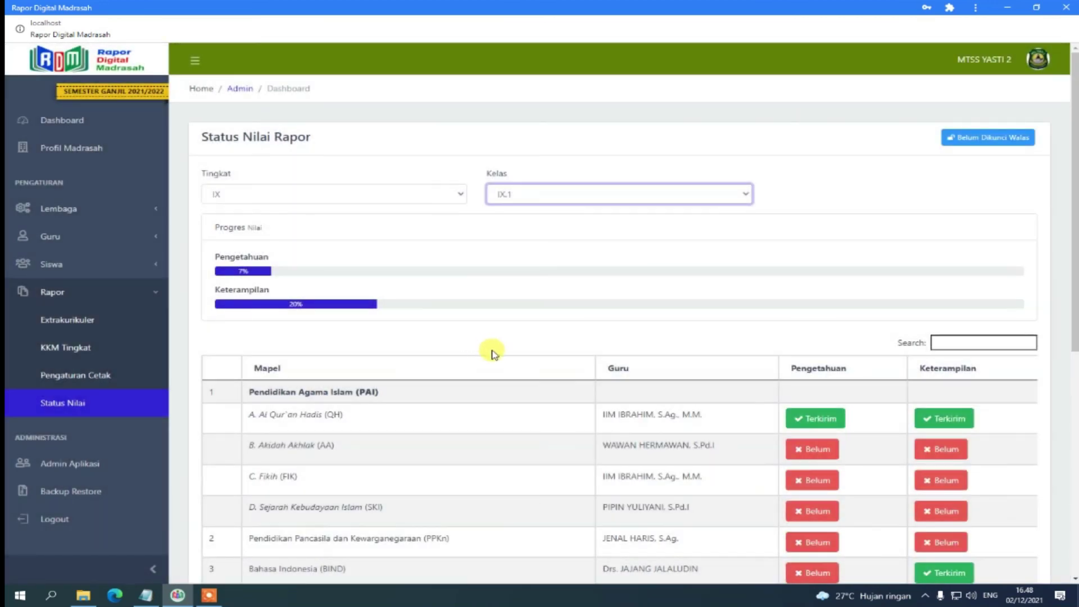
Examine the progress bars and each subject's Pengetahuan and Keterampilan submission status for class IX.1.
{"action": "scroll", "coordinate": [492, 352], "scroll_direction": "down", "scroll_amount": 4}
{"action": "scroll", "coordinate": [489, 354], "scroll_direction": "up", "scroll_amount": 1}
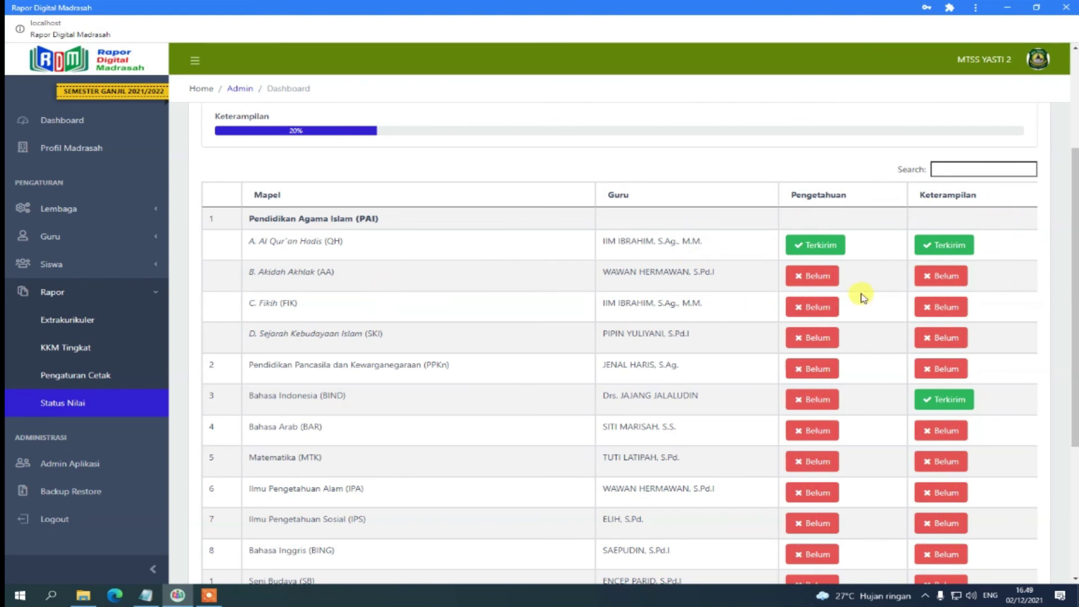
{"action": "scroll", "coordinate": [862, 296], "scroll_direction": "up", "scroll_amount": 3}
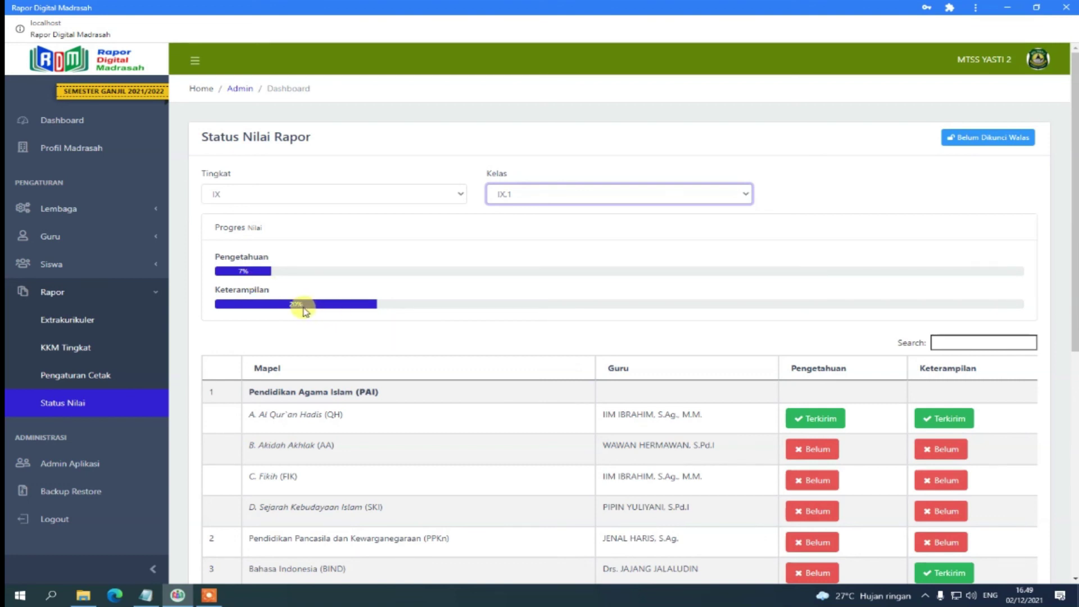
{"action": "scroll", "coordinate": [884, 407], "scroll_direction": "down", "scroll_amount": 7}
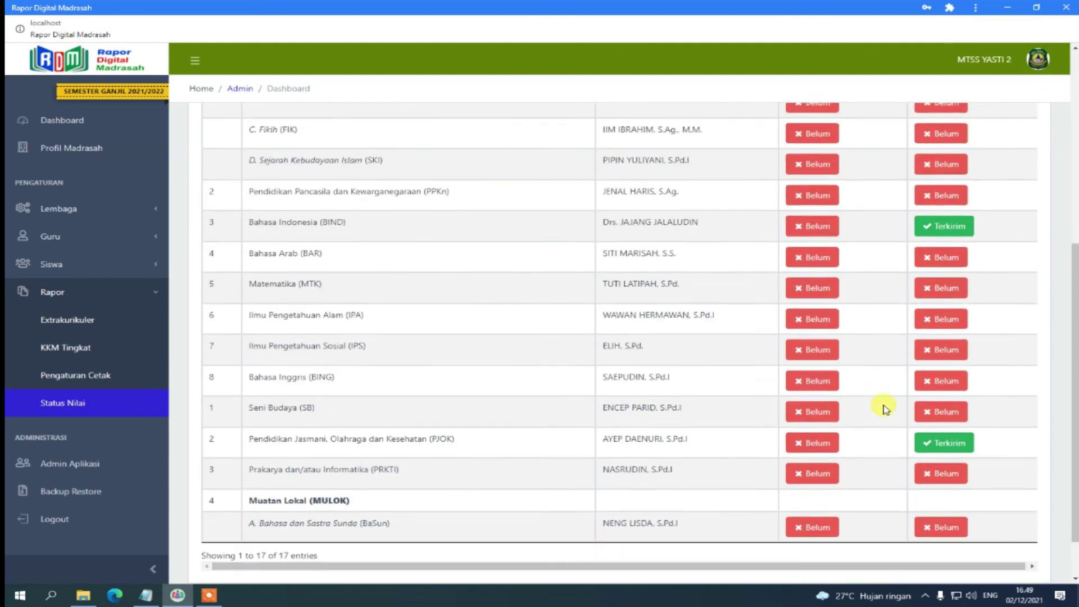
{"action": "scroll", "coordinate": [922, 365], "scroll_direction": "up", "scroll_amount": 4}
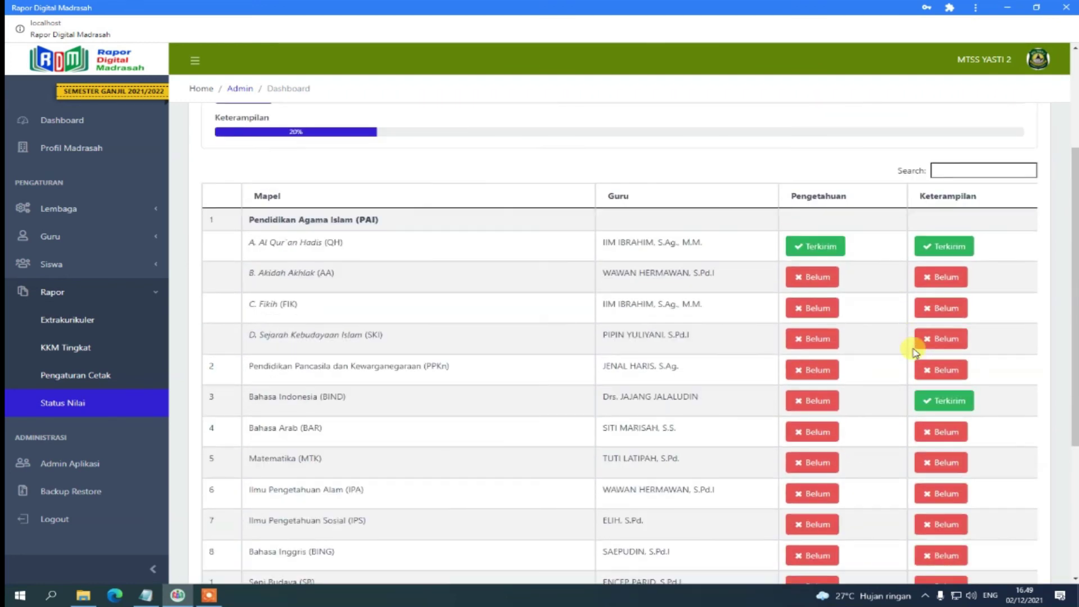
{"action": "scroll", "coordinate": [916, 348], "scroll_direction": "down", "scroll_amount": 3}
{"action": "scroll", "coordinate": [913, 352], "scroll_direction": "down", "scroll_amount": 2}
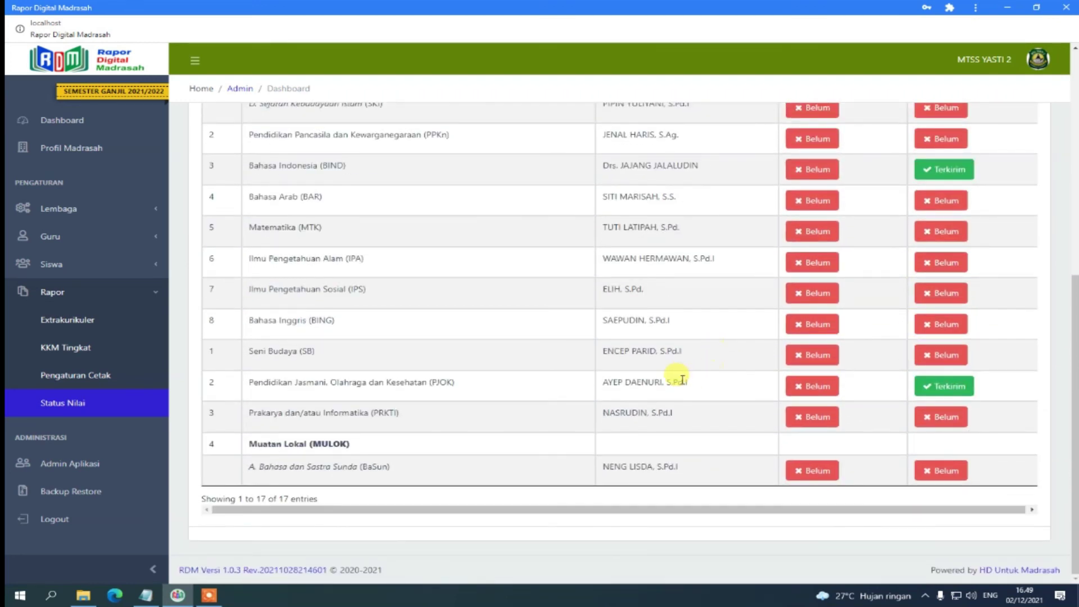
{"action": "scroll", "coordinate": [666, 324], "scroll_direction": "up", "scroll_amount": 7}
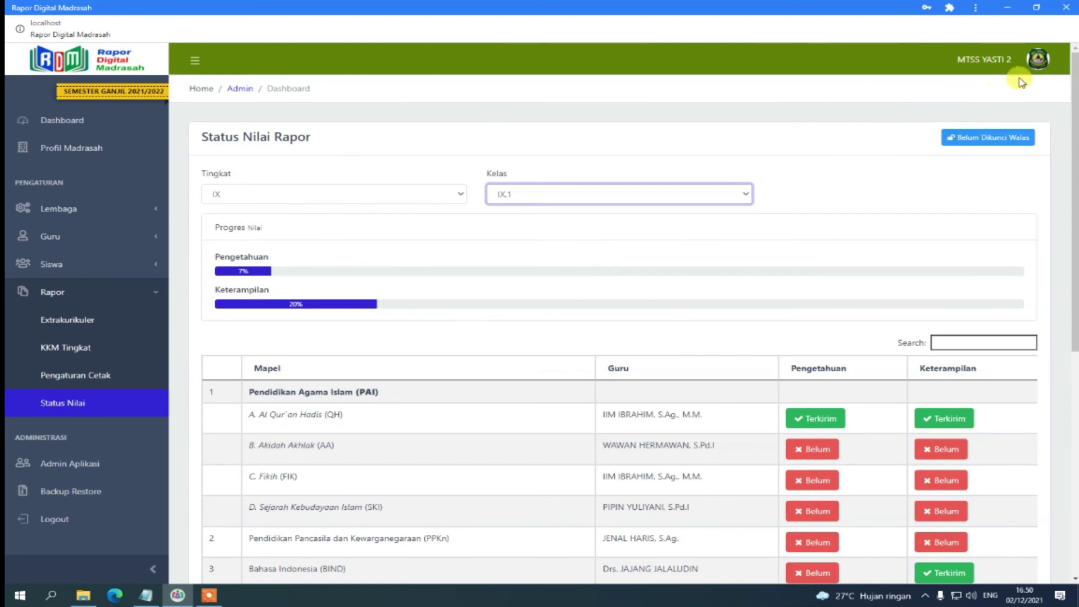
Log out of the admin account and log in with the class IX.1 homeroom teacher's username and password.
{"action": "left_click", "coordinate": [1036, 58]}
{"action": "left_click", "coordinate": [991, 165]}
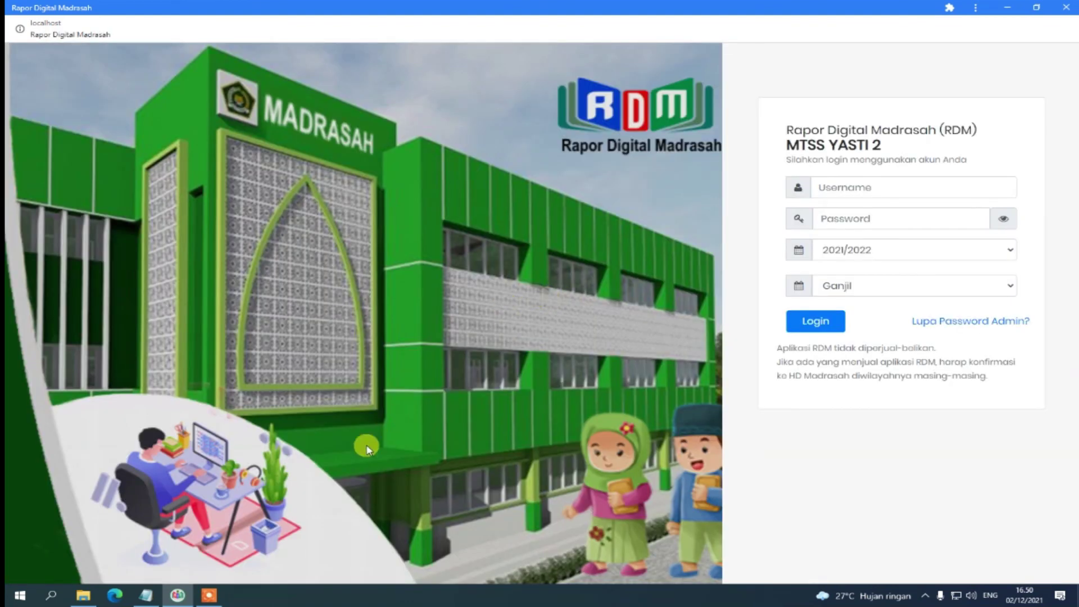
{"action": "left_click", "coordinate": [818, 321]}
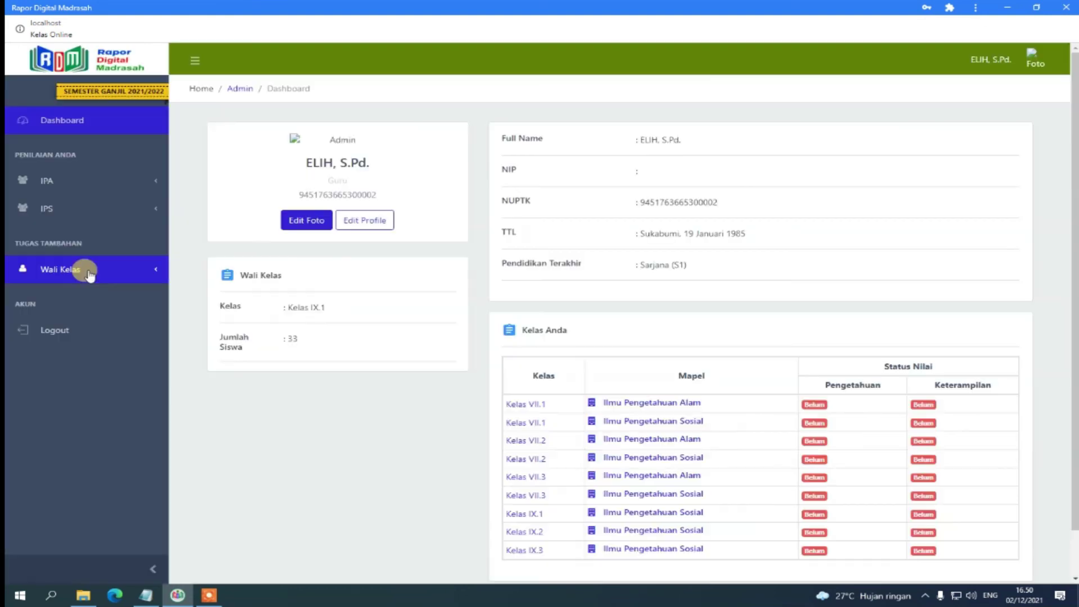
Open the Status Nilai page of class IX.1 under Wali Kelas.
{"action": "left_click", "coordinate": [88, 270]}
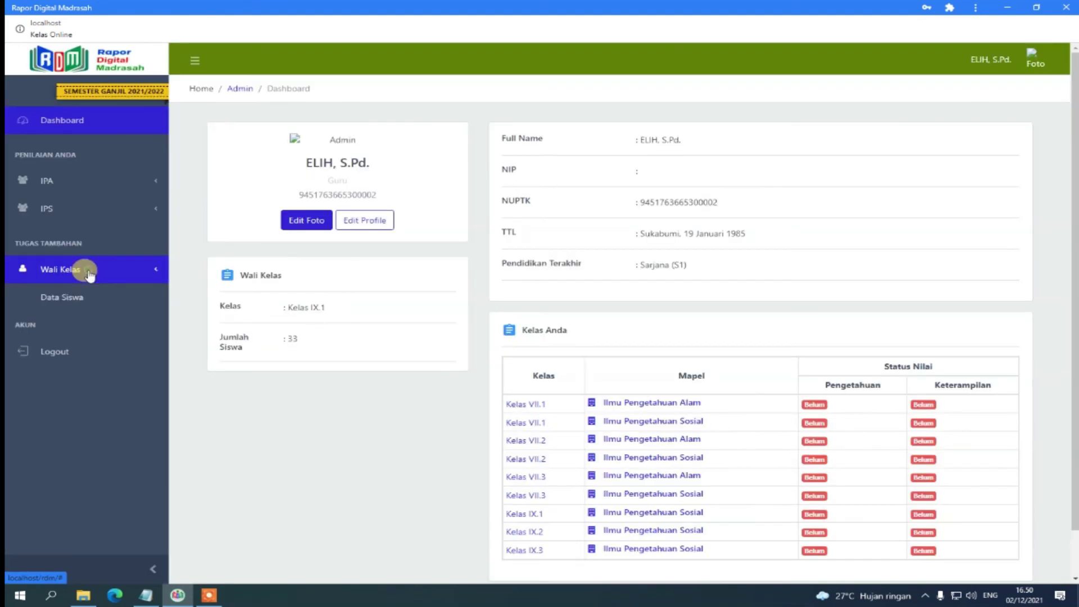
{"action": "scroll", "coordinate": [89, 273], "scroll_direction": "down", "scroll_amount": 1}
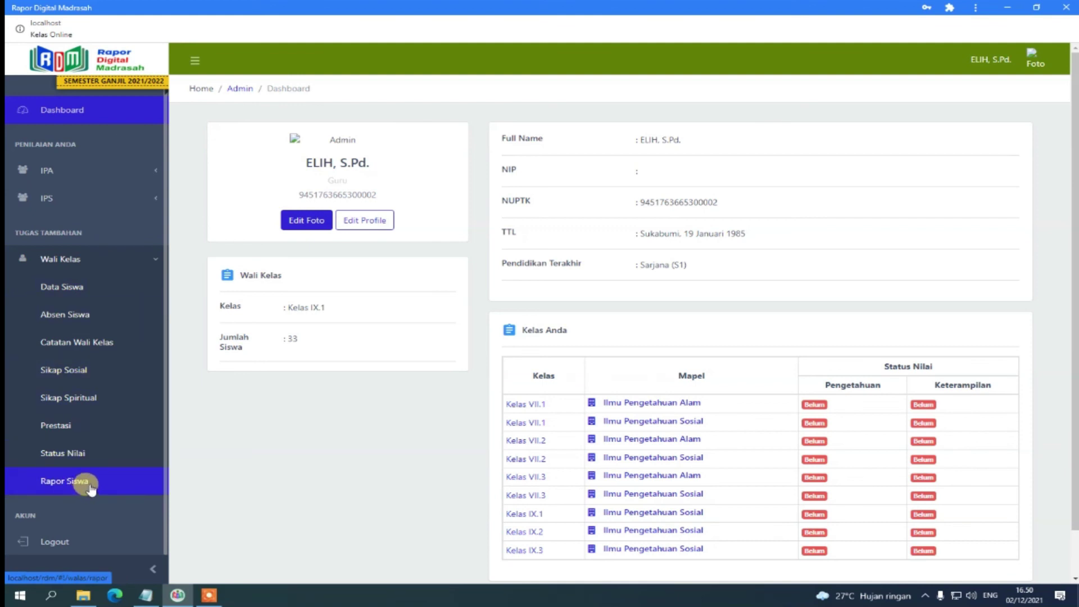
{"action": "left_click", "coordinate": [56, 453]}
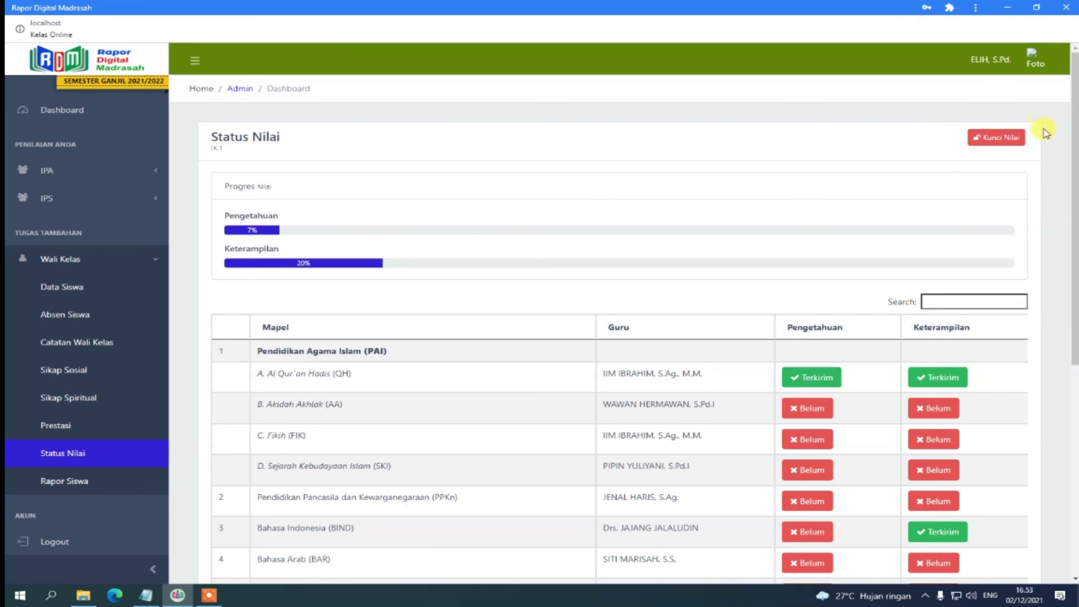
Lock the class IX.1 scores with Kunci Nilai and open the Rapor Siswa list.
{"action": "left_click", "coordinate": [1016, 140]}
{"action": "left_click", "coordinate": [73, 479]}
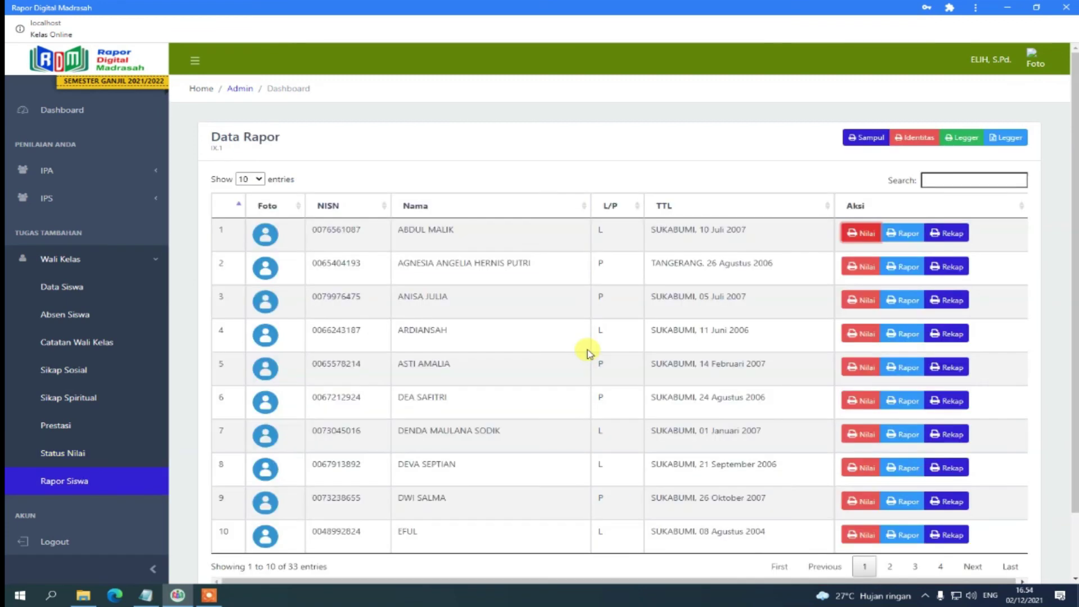